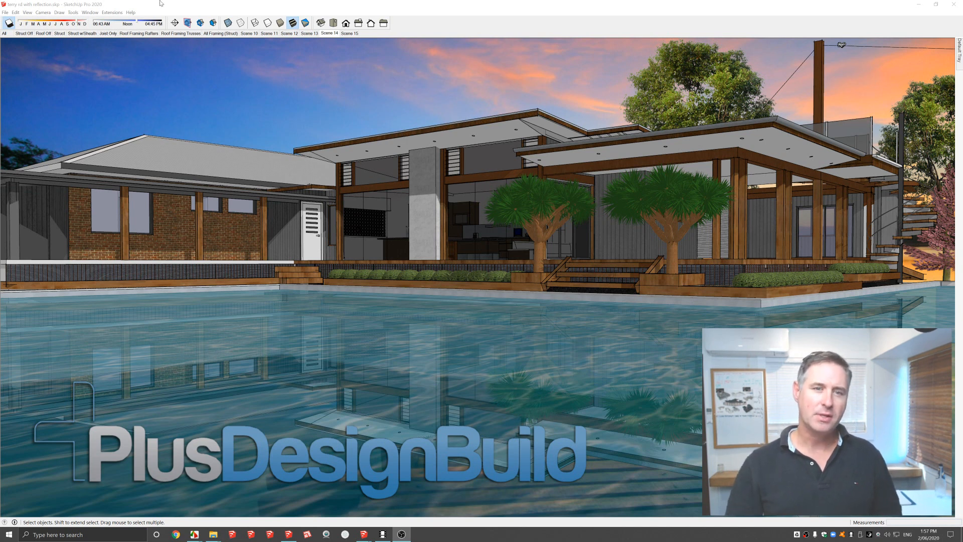
Switch to the SketchUp window containing the Trace plans speed draw model with the two houses.
left_click(219, 90)
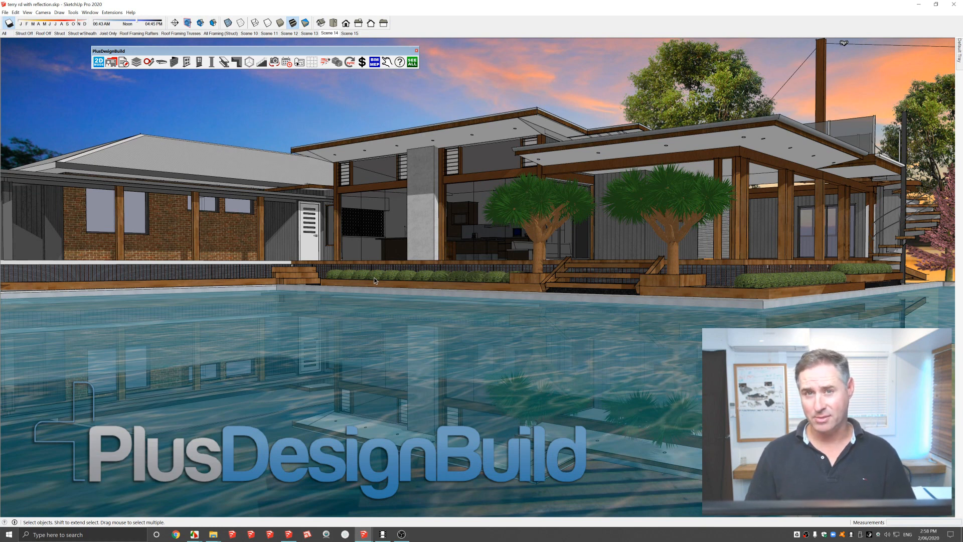
left_click(365, 535)
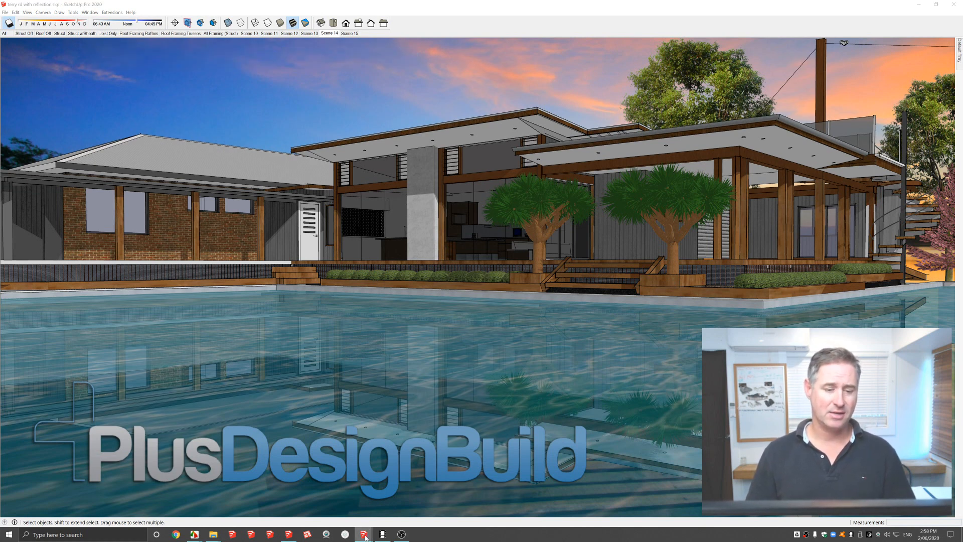
left_click(401, 503)
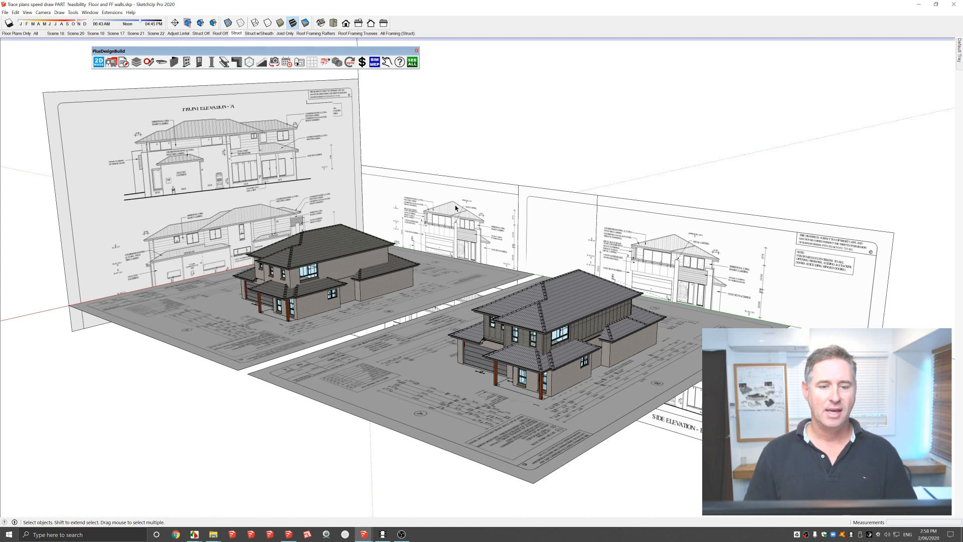
View the model in 2D plan and return to the 3D view of both houses.
left_click(98, 64)
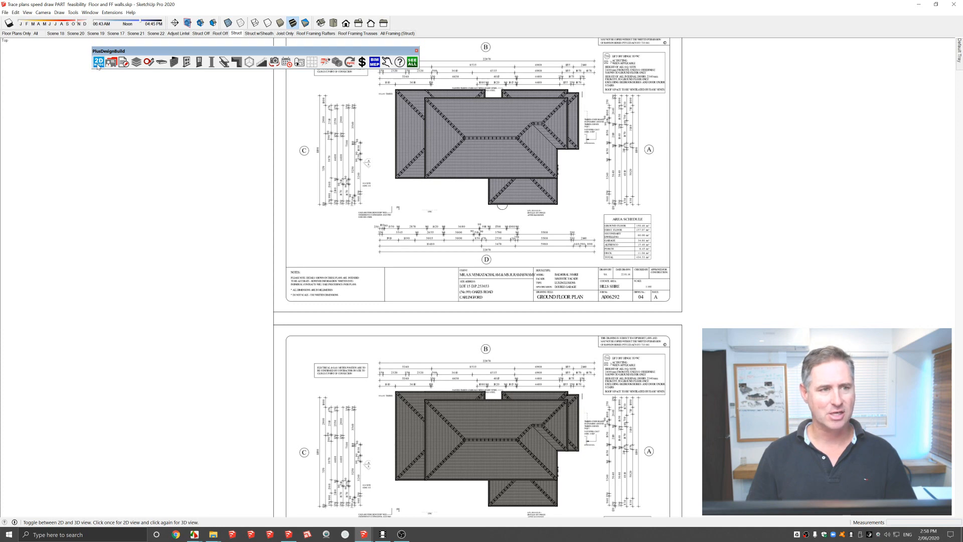
left_click(97, 64)
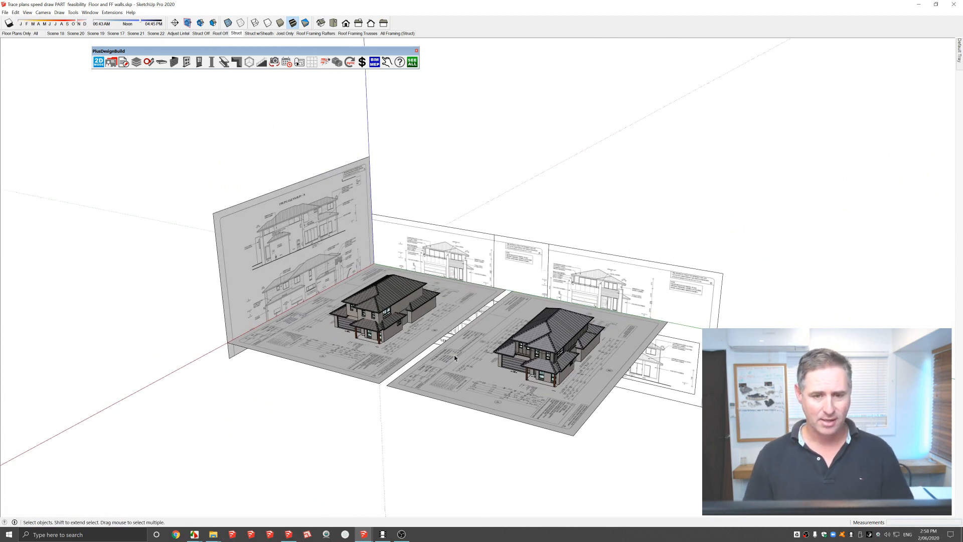
scroll(454, 356, "up", 2)
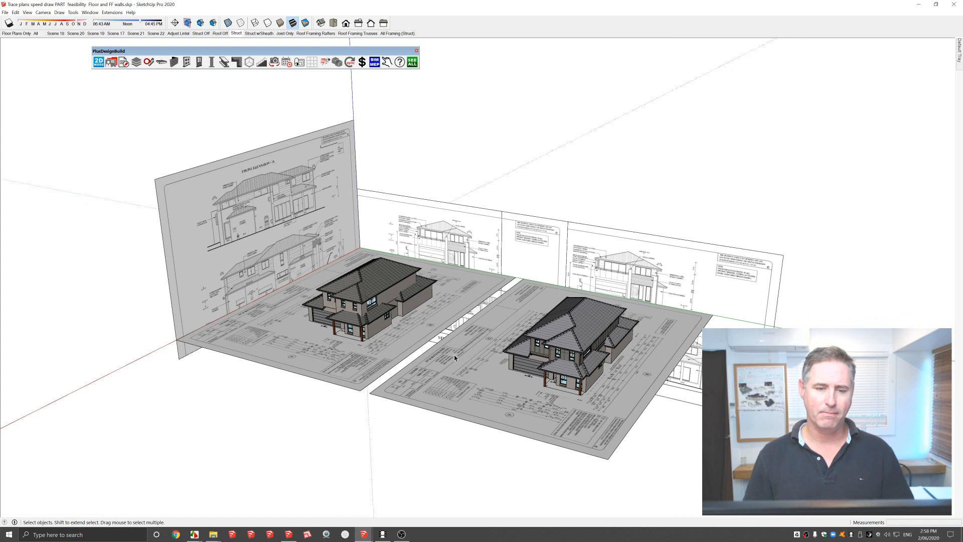
scroll(454, 356, "up", 1)
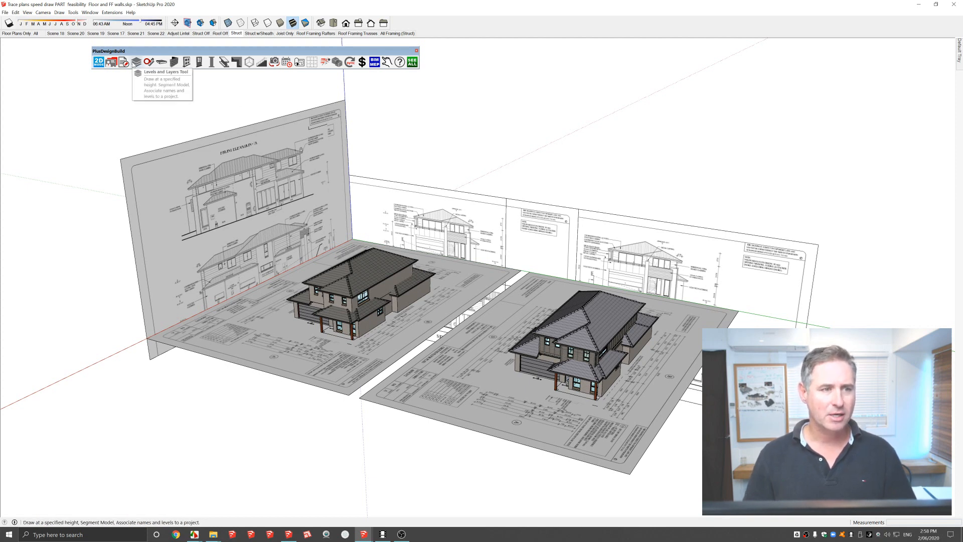
Open the Levels & Layers Tool and place its window beside the model.
left_click(136, 62)
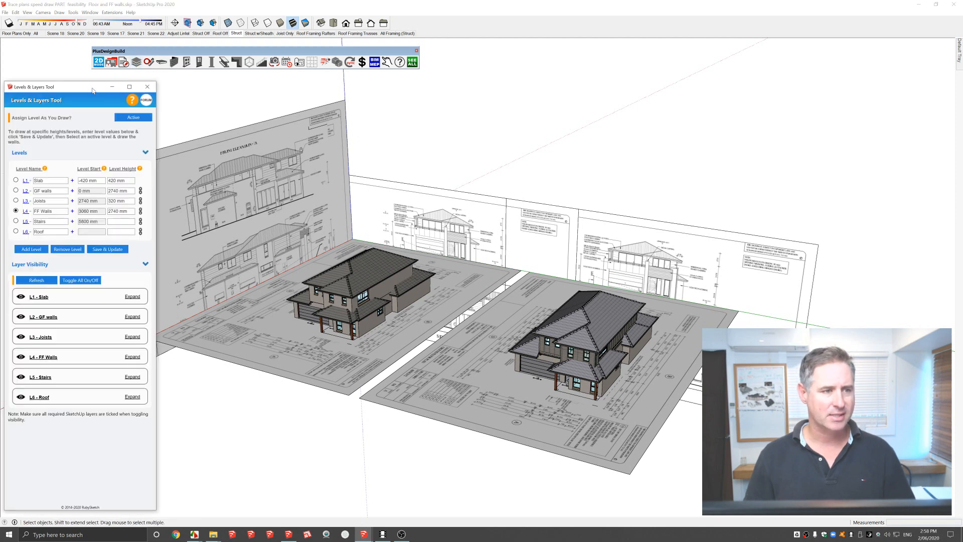
left_click_drag(92, 89, 92, 80)
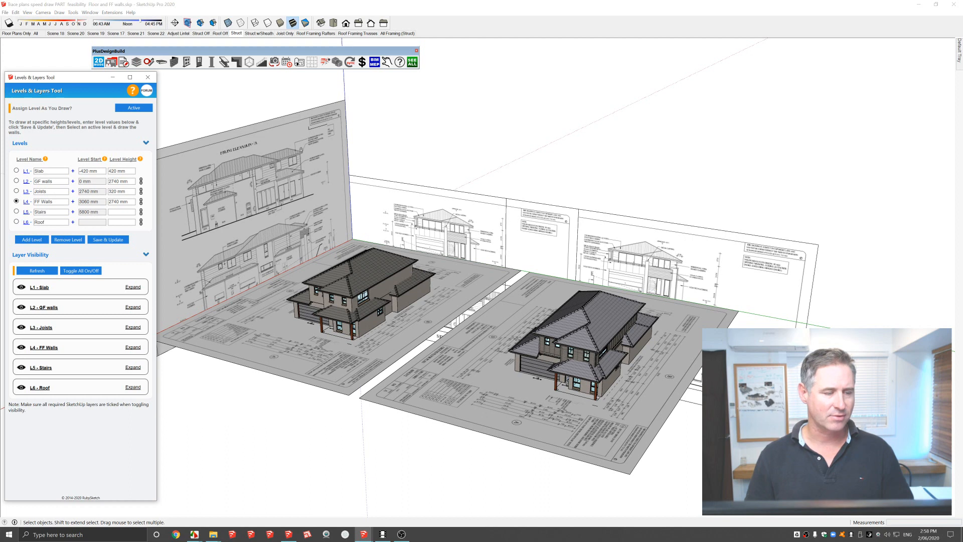
double_click(39, 171)
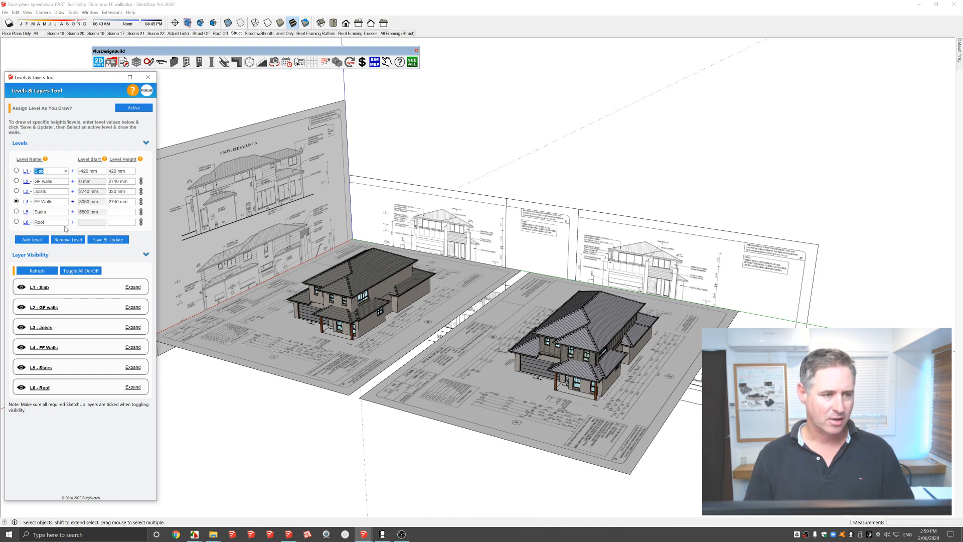
Hide the levels one by one from L6 - Roof down through Stairs, FF Walls, Joists and GF walls to L1 - Slab.
left_click(21, 388)
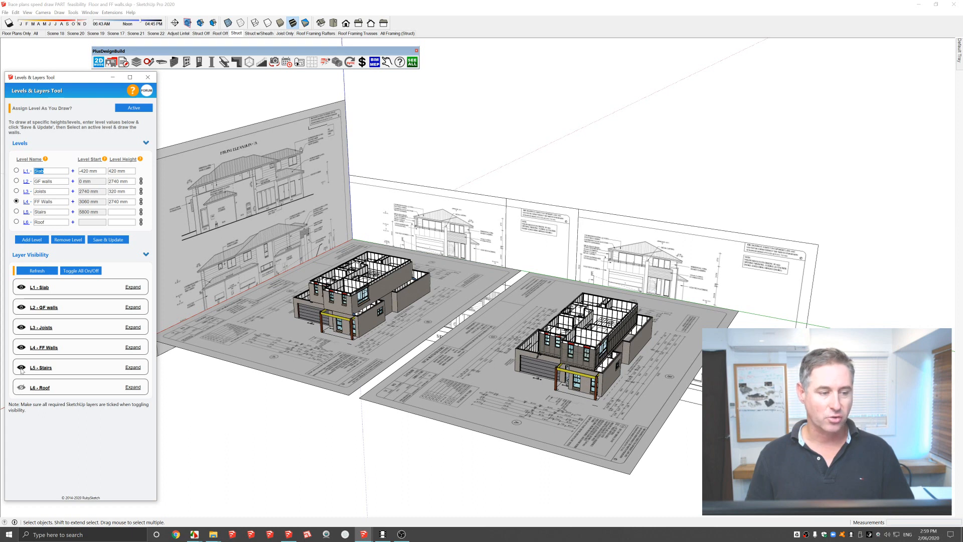
left_click(21, 368)
left_click(22, 348)
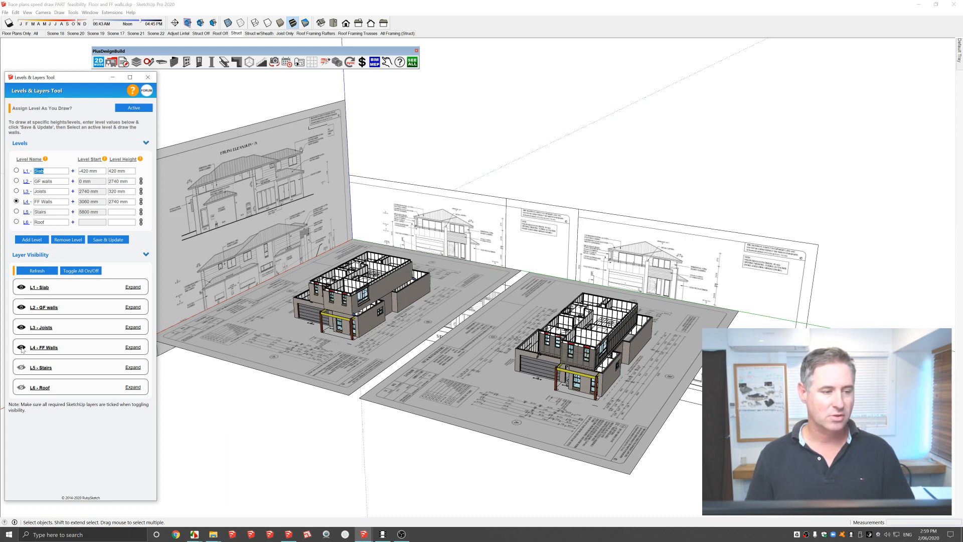
left_click(22, 327)
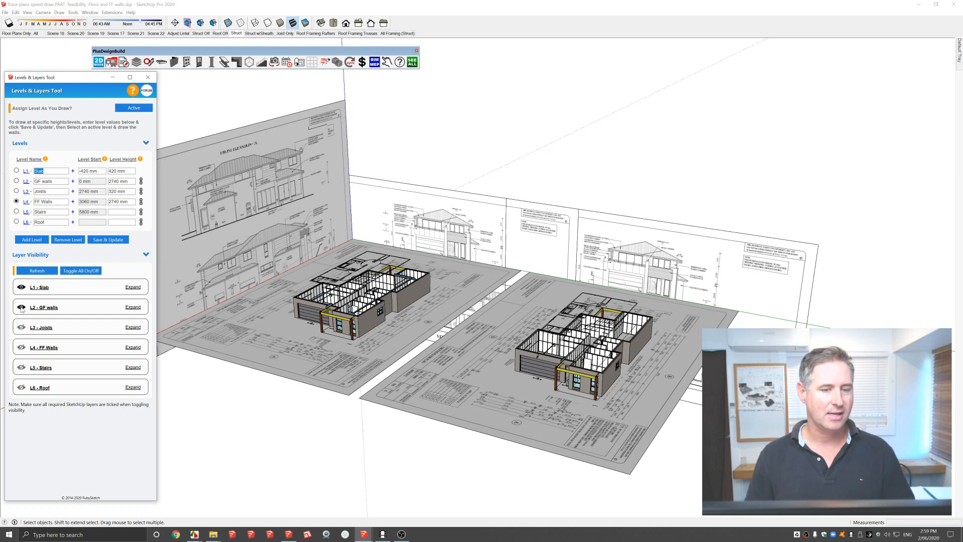
left_click(21, 307)
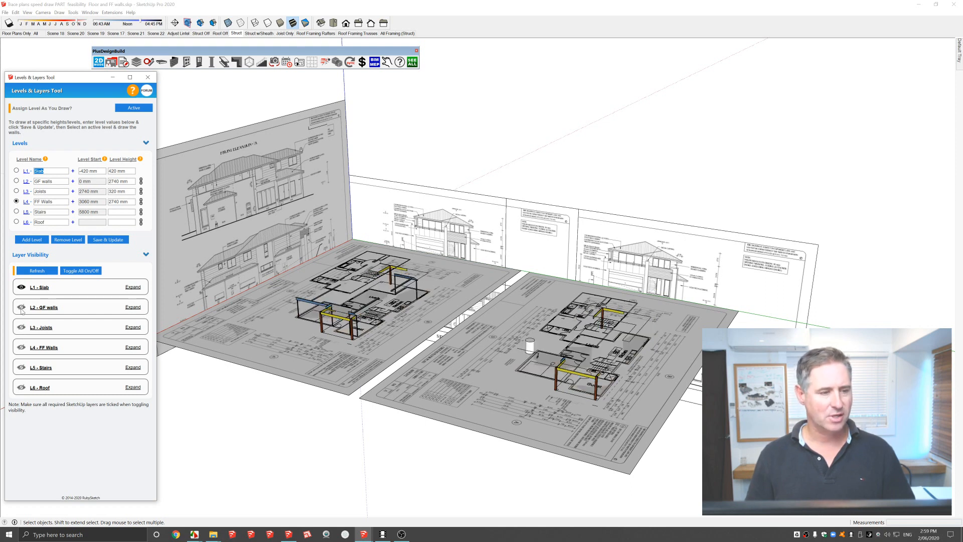
left_click(22, 289)
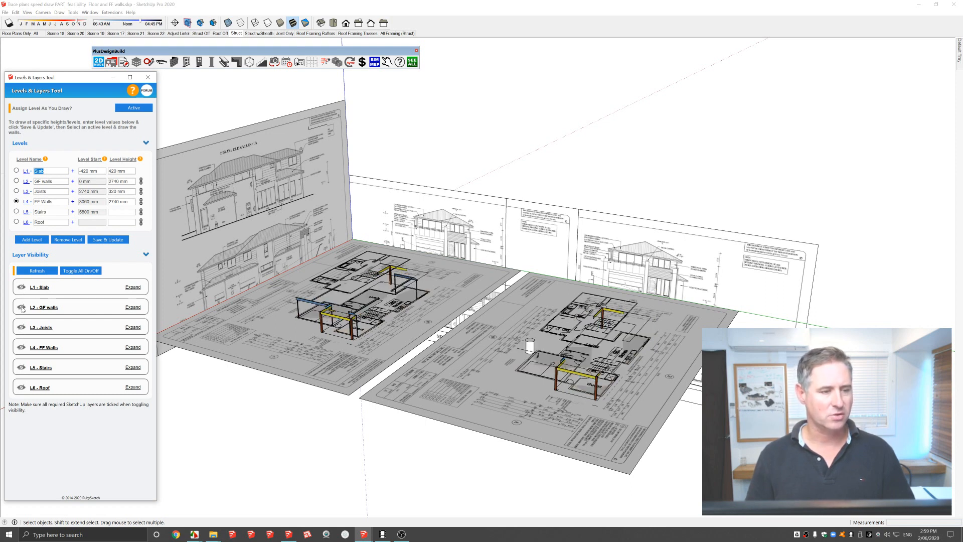
Show all levels from Slab to Roof again, and collapse and reopen the layer visibility list.
left_click(22, 307)
left_click(22, 287)
left_click(21, 327)
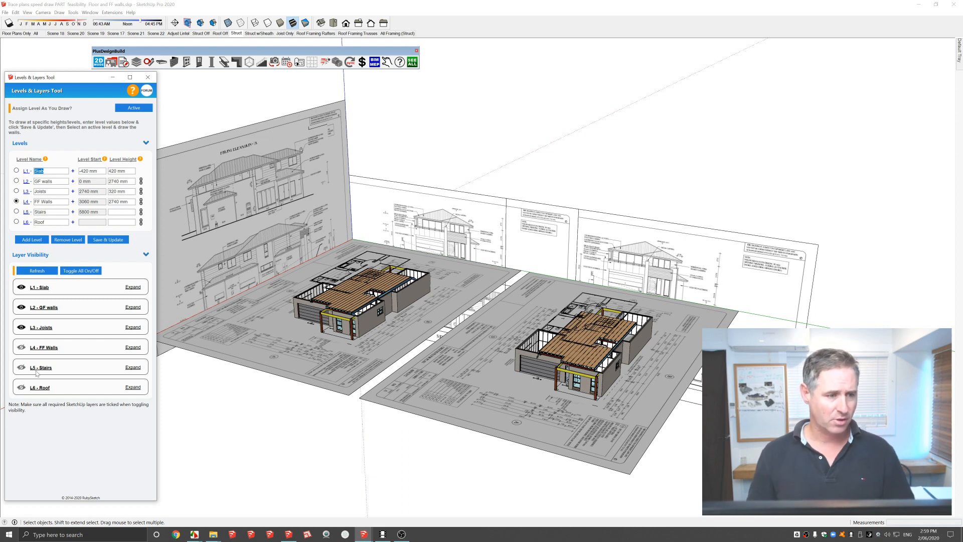
left_click(21, 348)
left_click(21, 369)
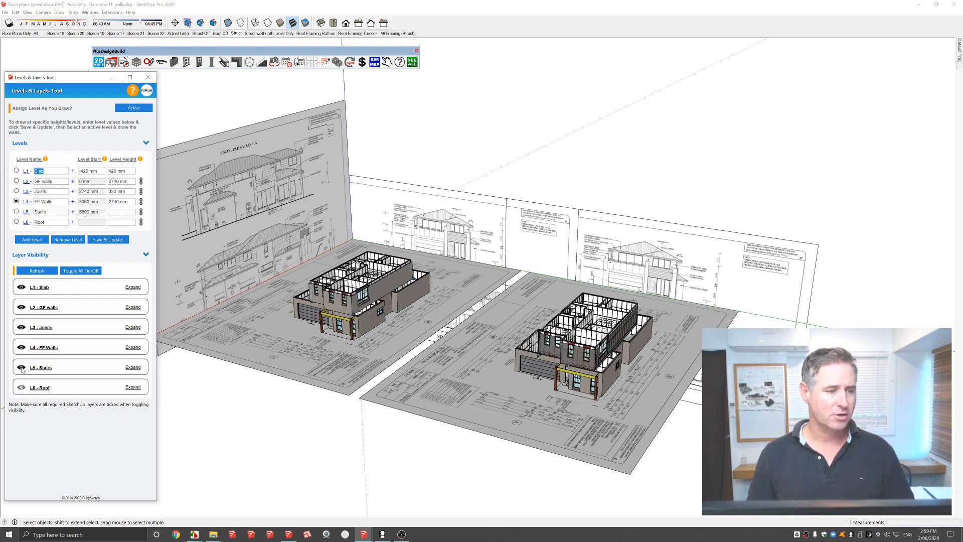
left_click(22, 388)
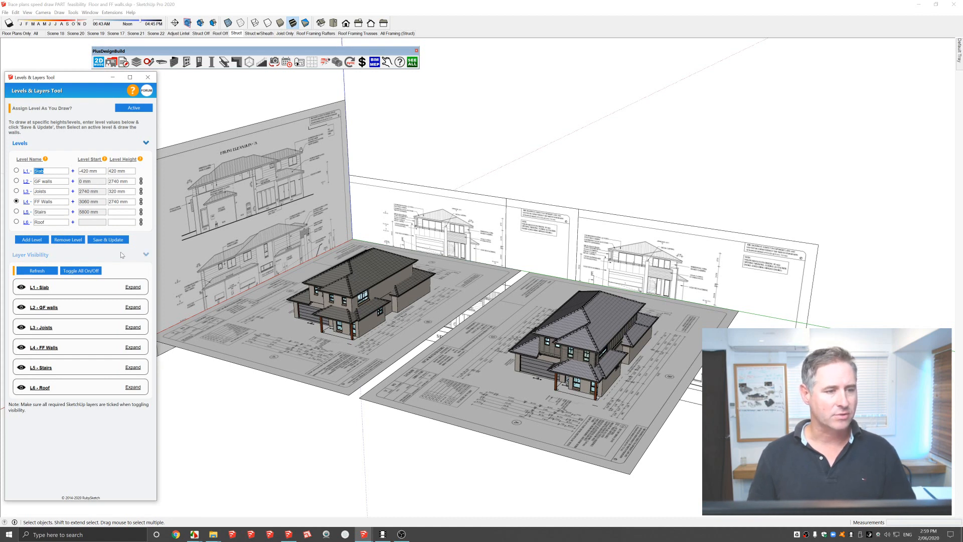
left_click(146, 254)
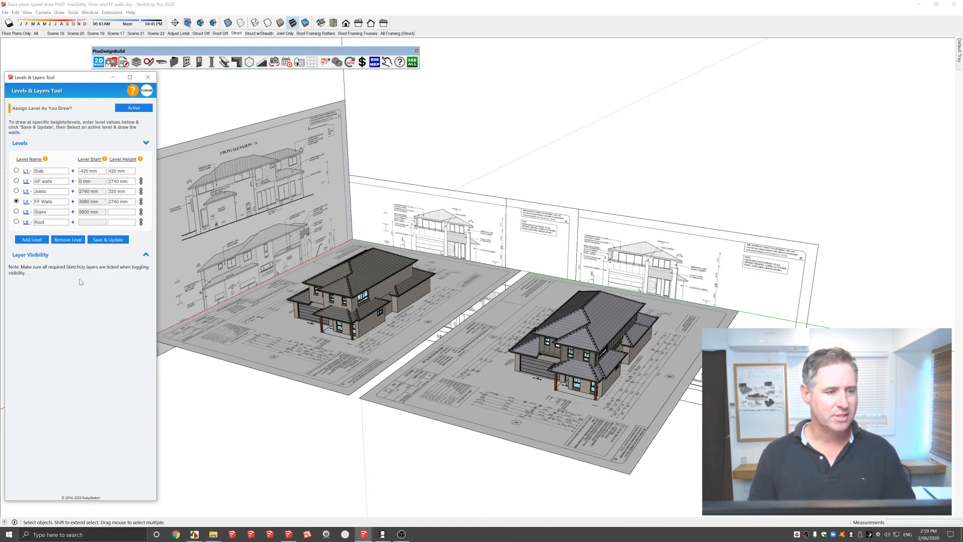
left_click(145, 256)
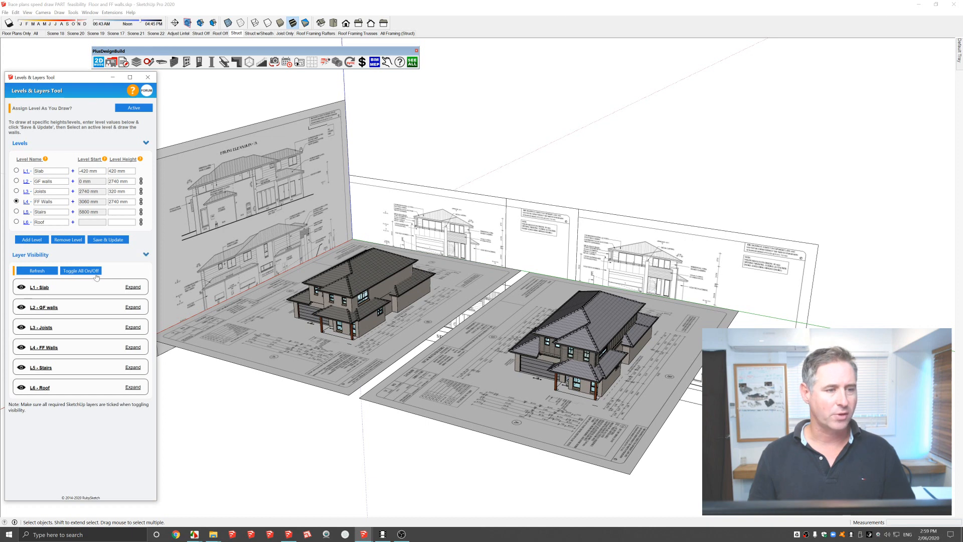
Insert a level named Engineering between Slab and GF walls and refresh the layer visibility list.
left_click(72, 181)
left_click(51, 181)
type("Engineer")
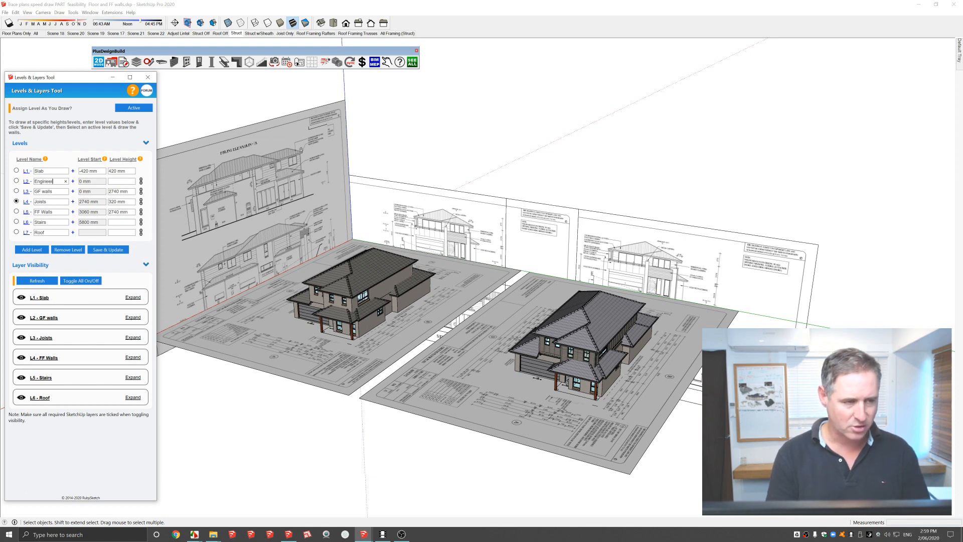
type("ing")
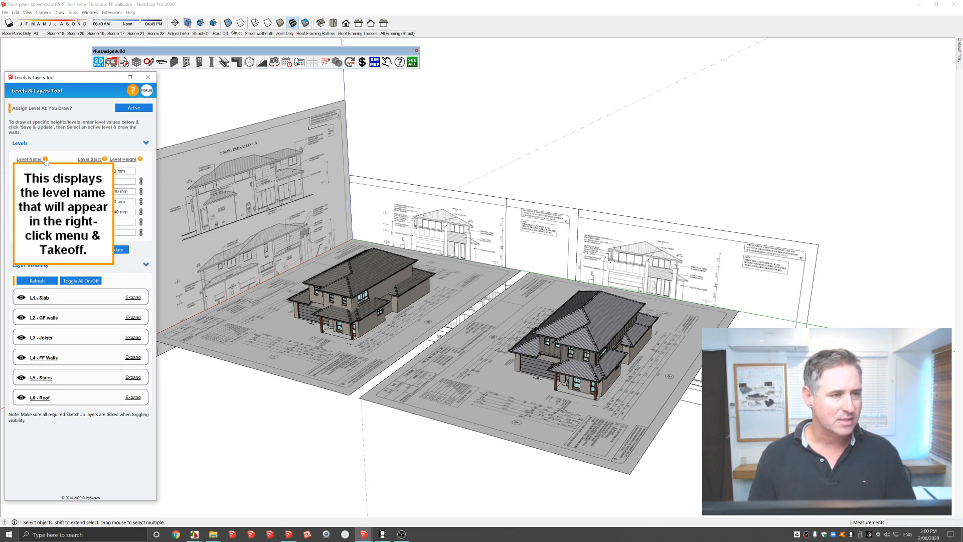
mouse_move(105, 161)
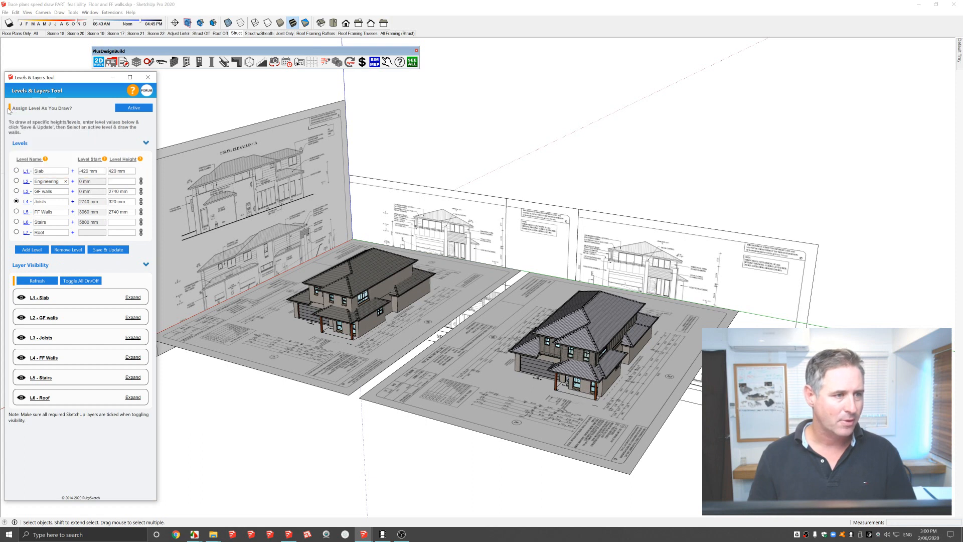
mouse_move(10, 111)
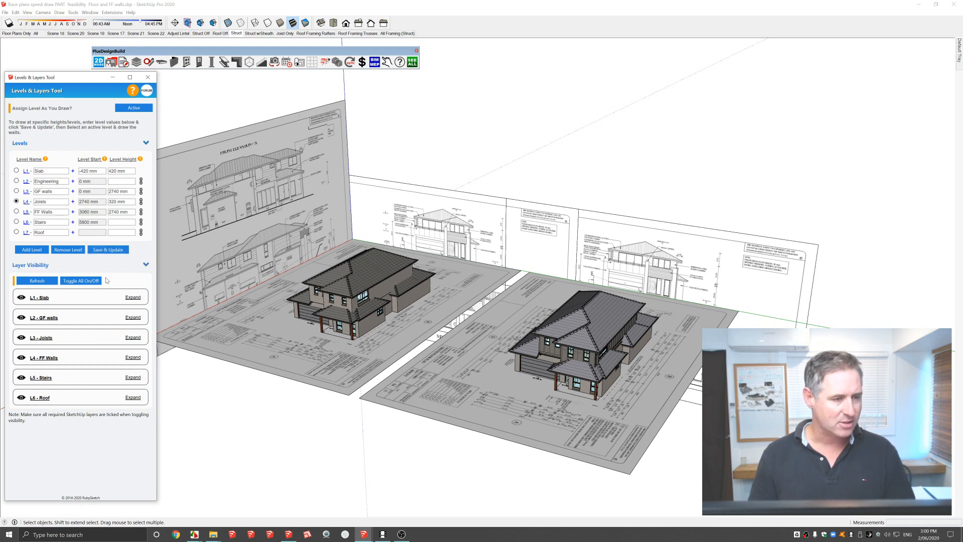
left_click(43, 284)
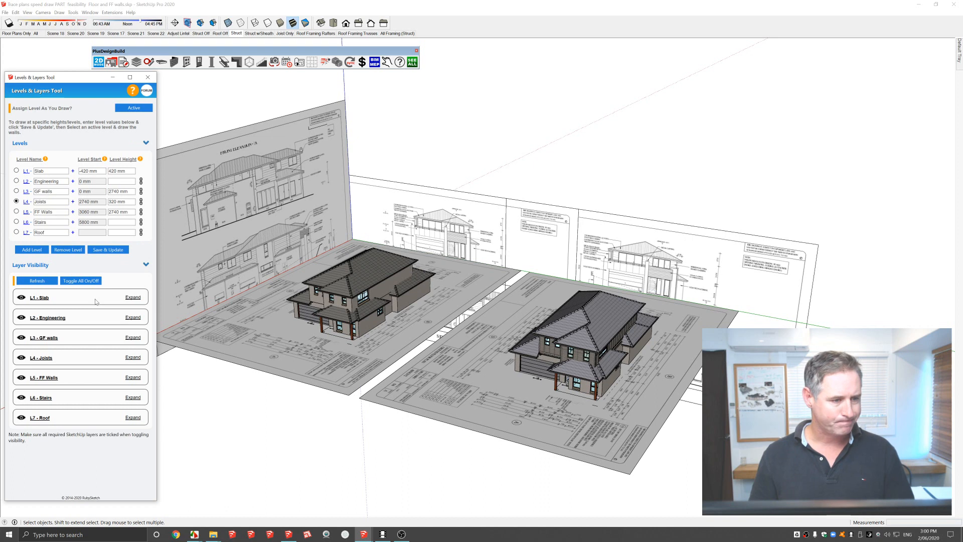
Hide the Roof, Stairs, FF Walls, Joists, GF walls and Slab levels, leaving only L2 - Engineering switched on.
left_click(21, 418)
left_click(21, 398)
left_click(21, 377)
left_click(21, 357)
left_click(22, 337)
left_click(22, 297)
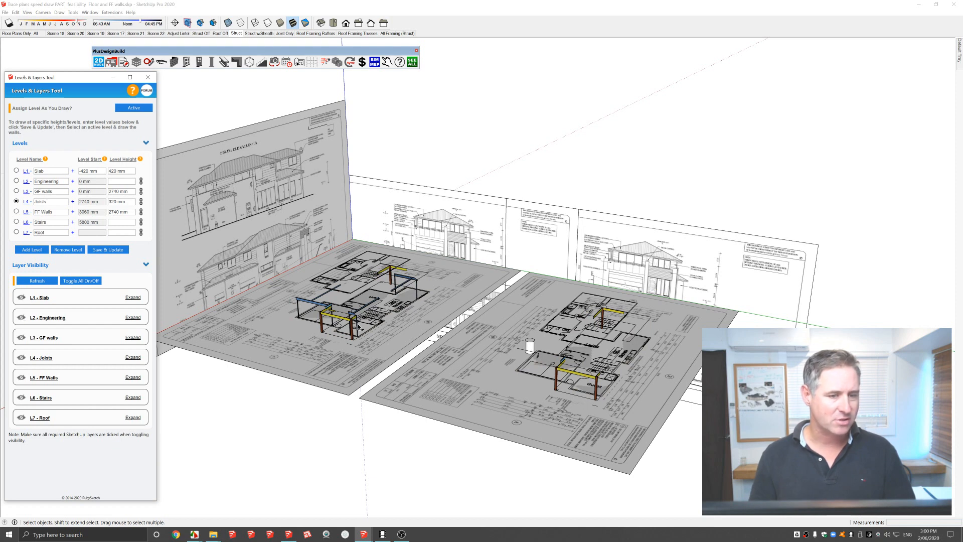
left_click(21, 317)
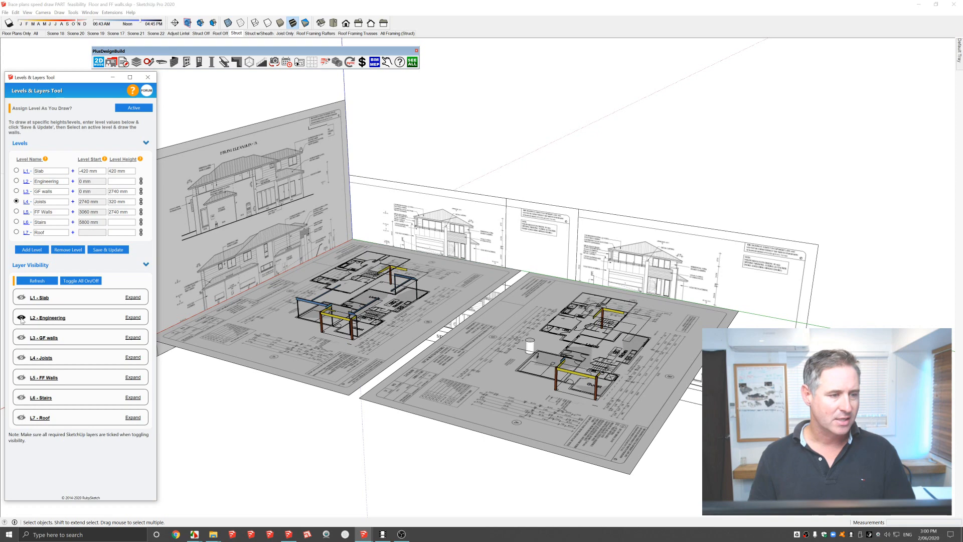
Select the remaining beams and posts of both houses and assign them to the L2 - Engineering level.
scroll(351, 324, "up", 4)
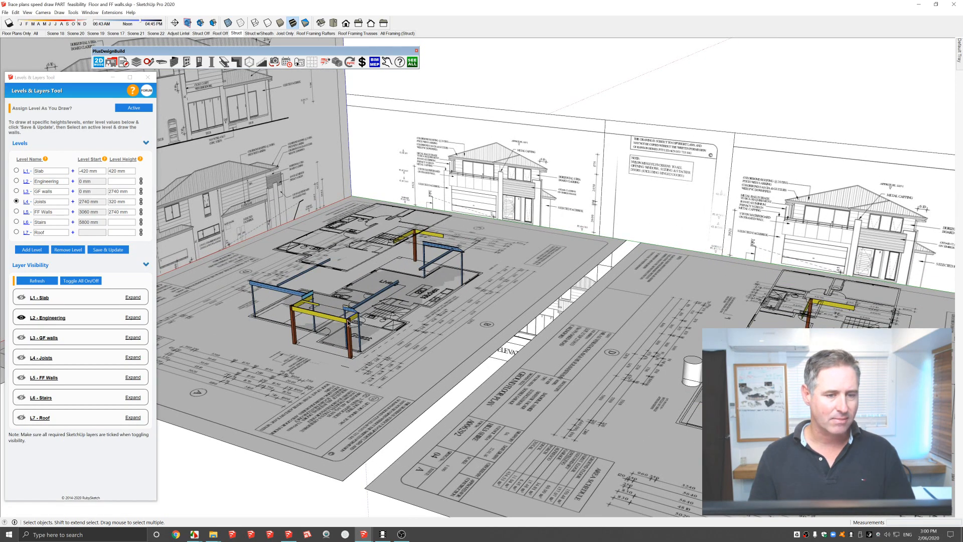
scroll(350, 323, "up", 4)
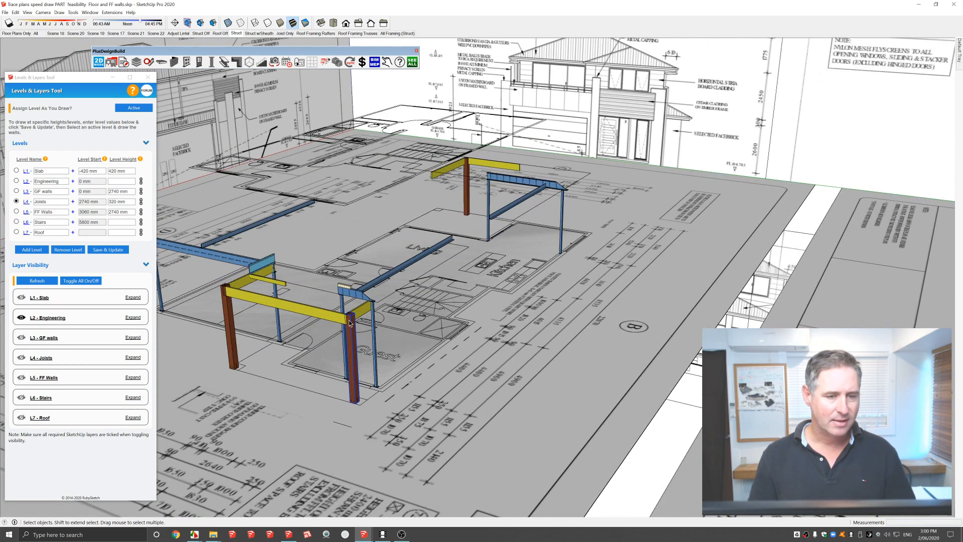
scroll(350, 323, "down", 10)
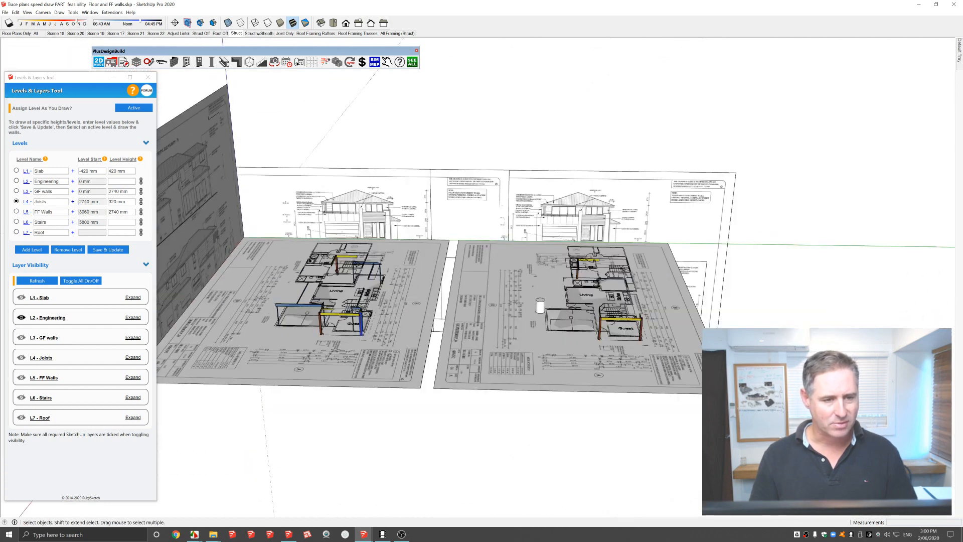
left_click_drag(253, 244, 415, 362)
middle_click_drag(480, 337, 468, 329)
left_click_drag(517, 260, 675, 353, "shift")
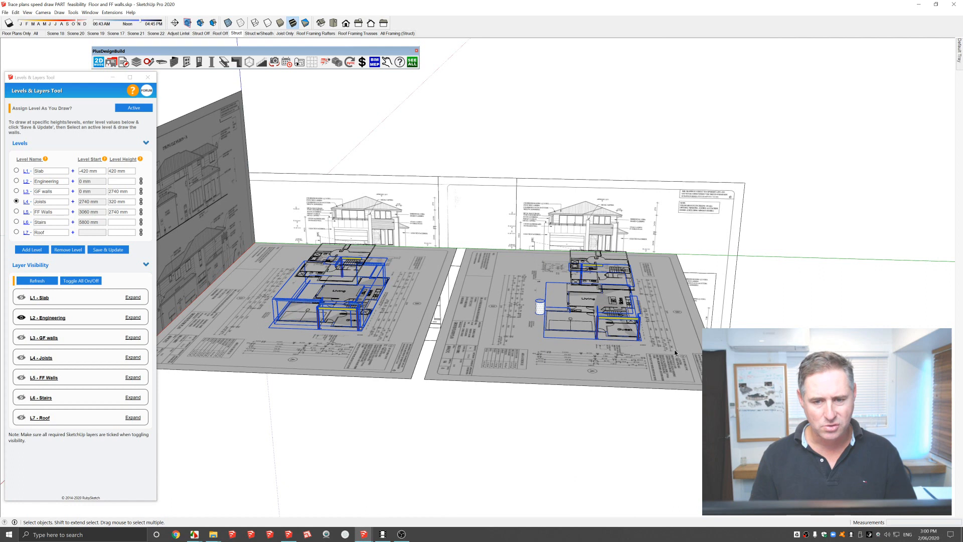
right_click(630, 321)
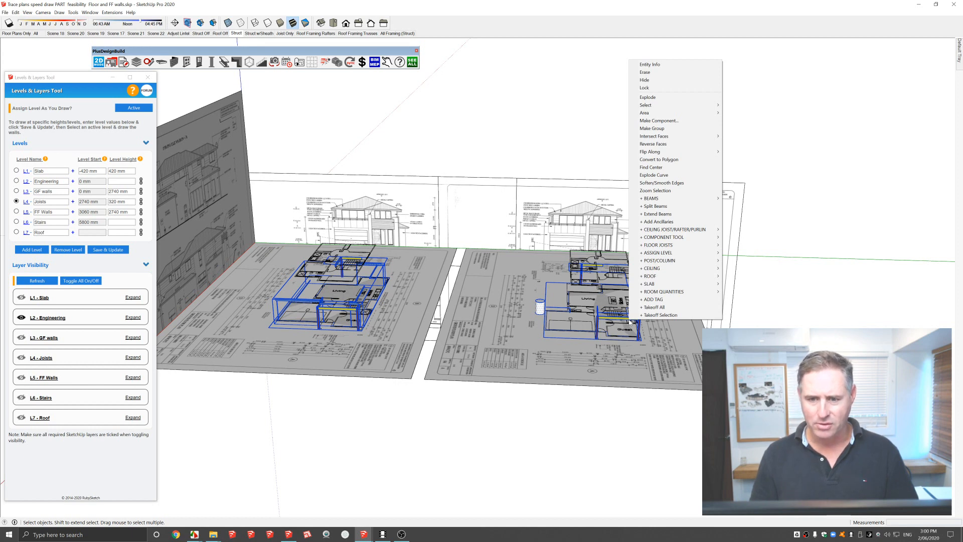
mouse_move(700, 256)
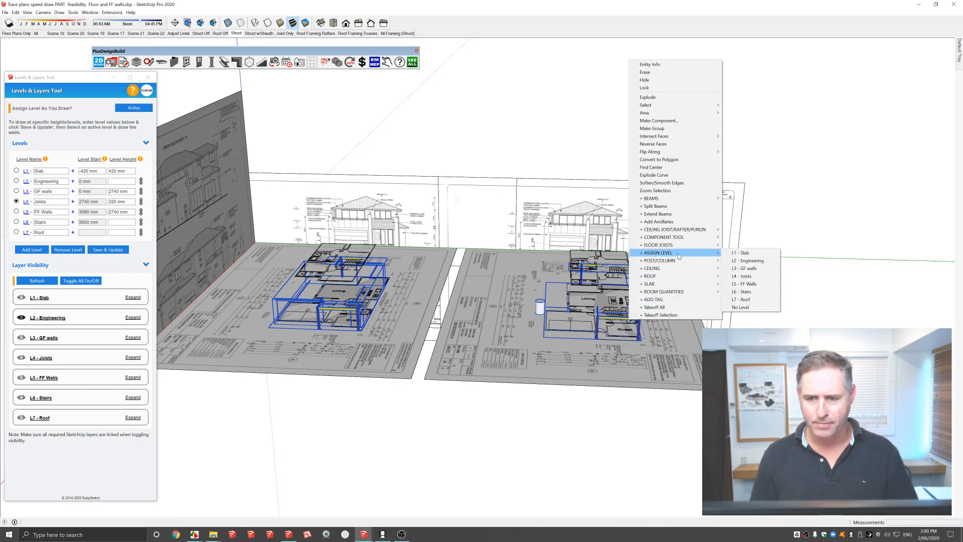
left_click(773, 261)
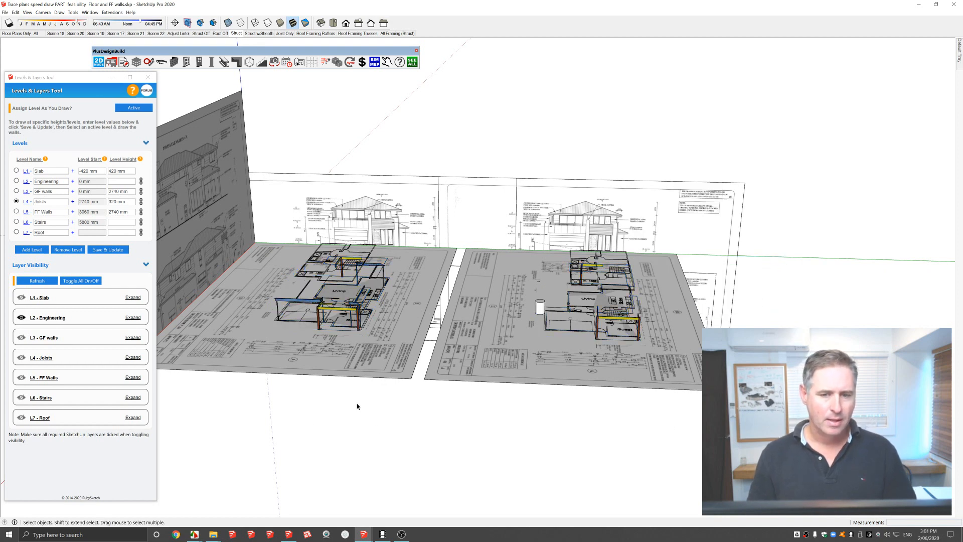
Toggle the L2 - Engineering level's visibility to check the assigned beams and posts, leaving the level hidden.
left_click(21, 317)
left_click(21, 318)
left_click(20, 317)
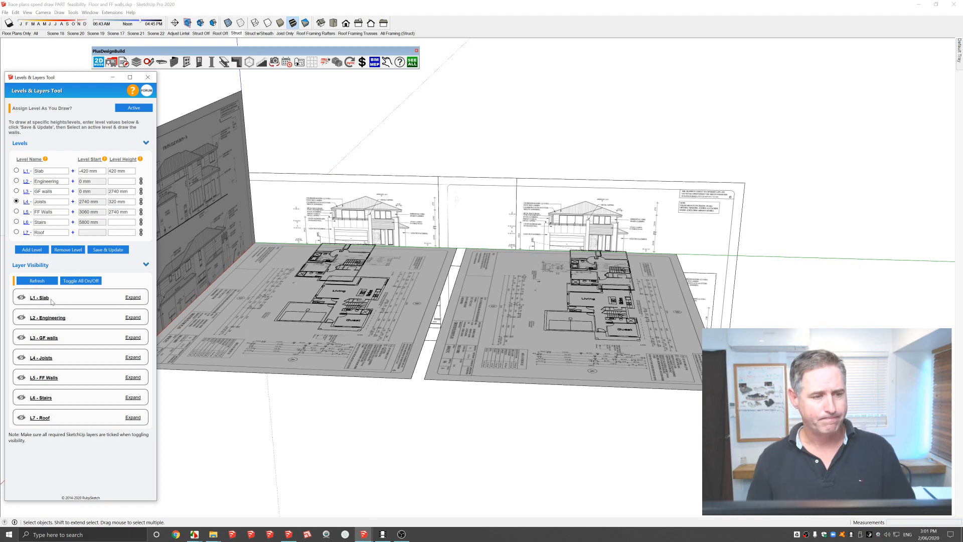
Copy the upper-floor plan linework from the nearer floor plan sheet into the empty area in front of the sheets.
middle_click_drag(565, 302, 421, 334)
left_click(576, 311)
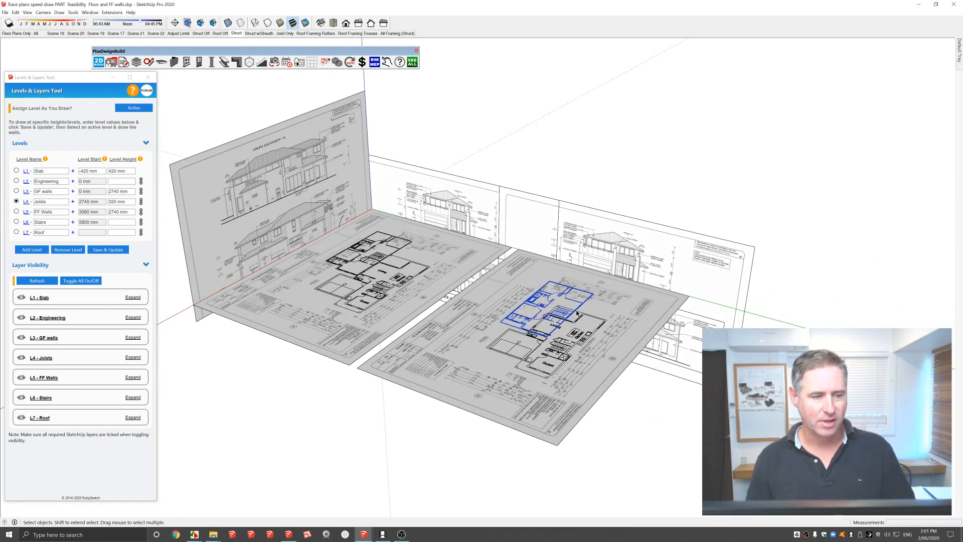
scroll(577, 314, "down", 2)
key("m")
left_click(586, 297)
key("ctrl")
left_click(434, 441)
middle_click_drag(434, 441, 459, 281)
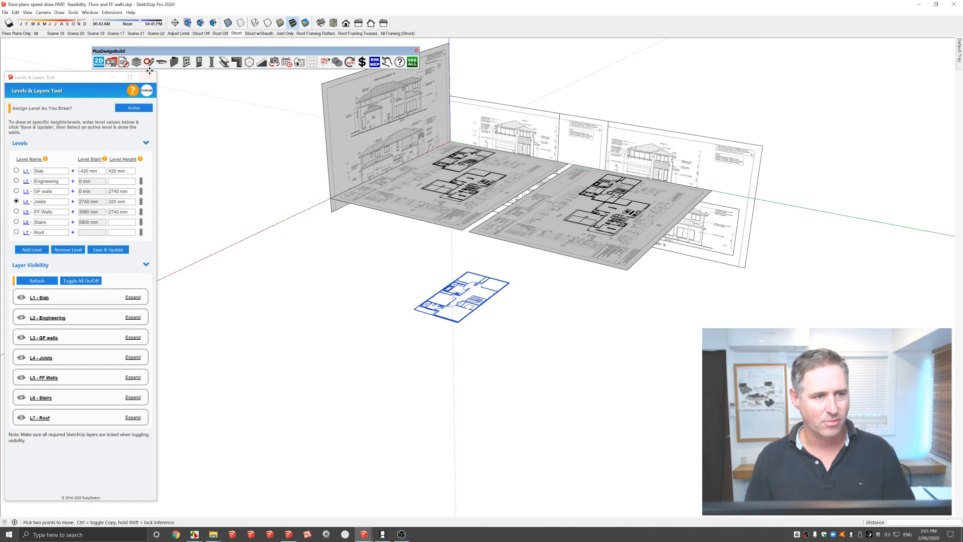
Start the Wall Tool for drawing new walls and reduce the Levels & Layers Tool to its compact Levels window beside the wall settings.
left_click(173, 62)
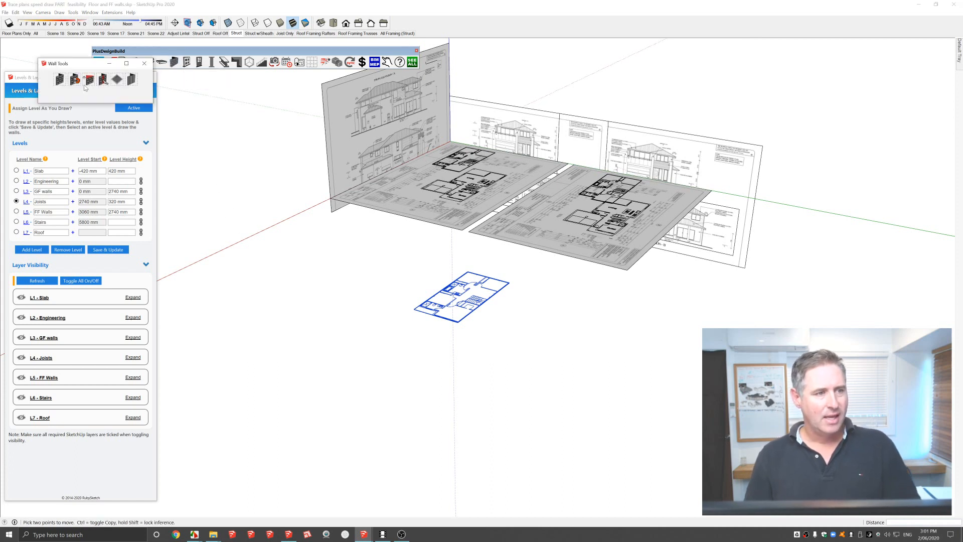
left_click(60, 79)
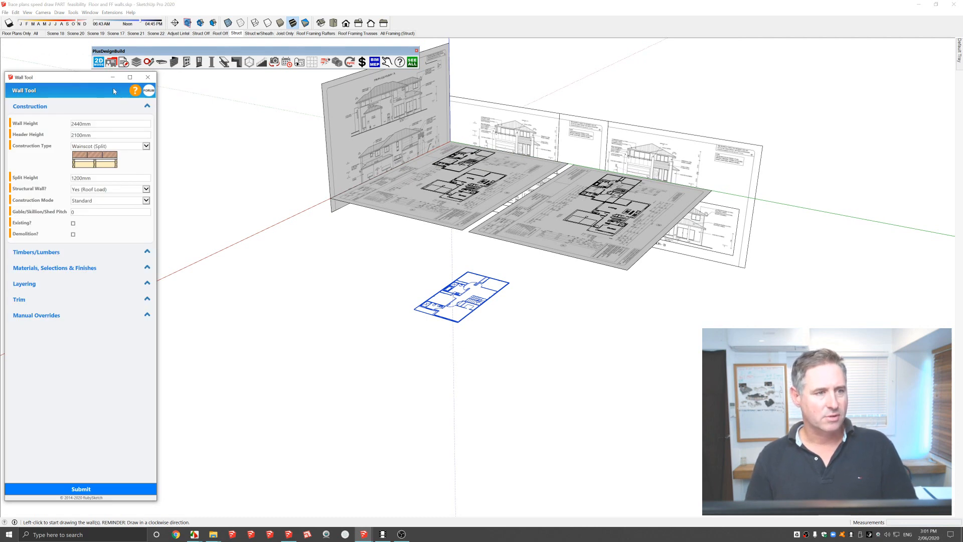
left_click_drag(79, 77, 166, 136)
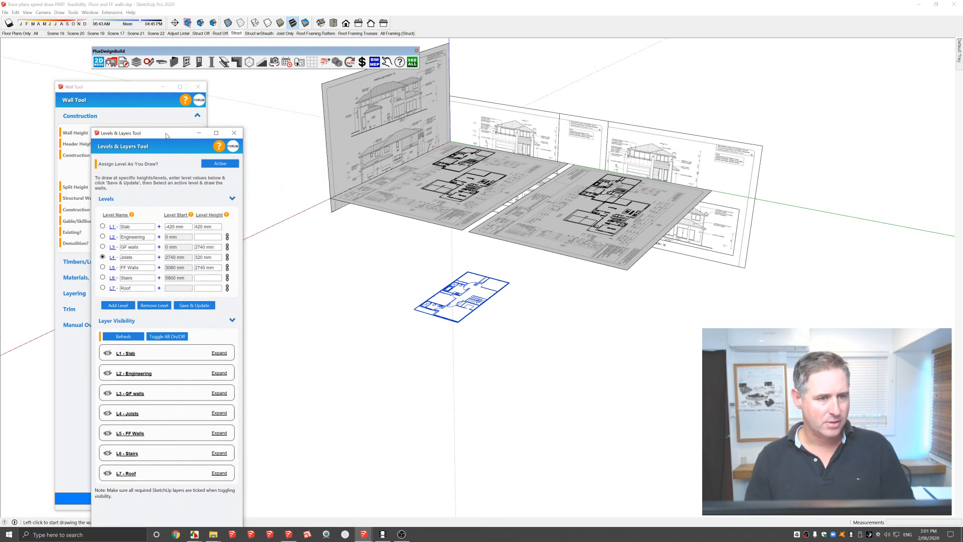
left_click(220, 165)
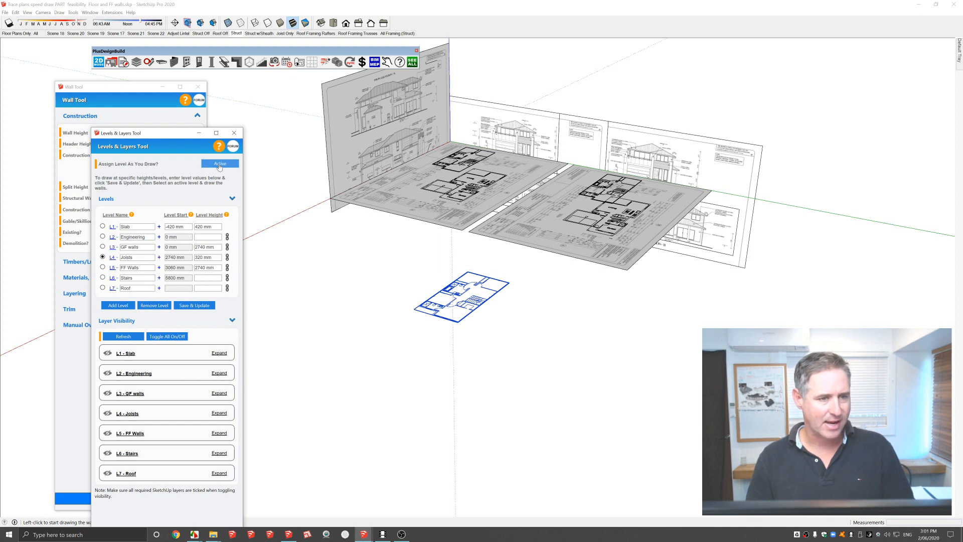
left_click(233, 133)
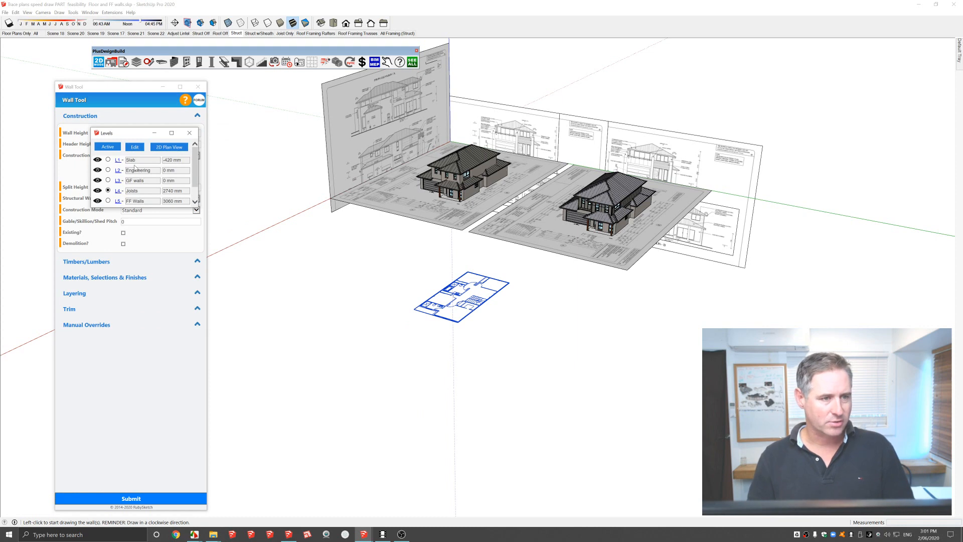
left_click_drag(138, 134, 167, 82)
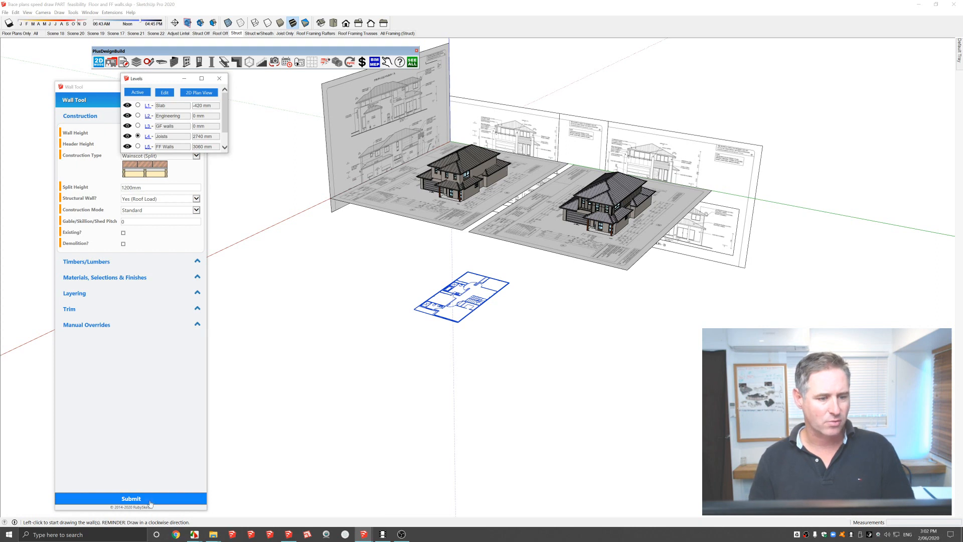
In 2D plan view, trace a wainscot wall run on the Joists level around the copied plan's recessed corner, and return to 3D.
scroll(495, 286, "up", 2)
scroll(496, 286, "up", 3)
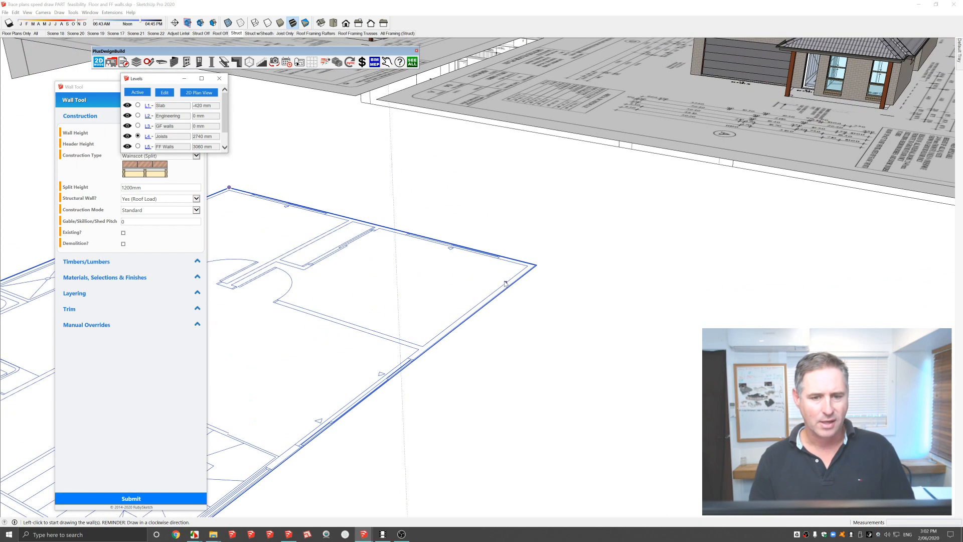
scroll(521, 278, "up", 2)
scroll(522, 277, "down", 4)
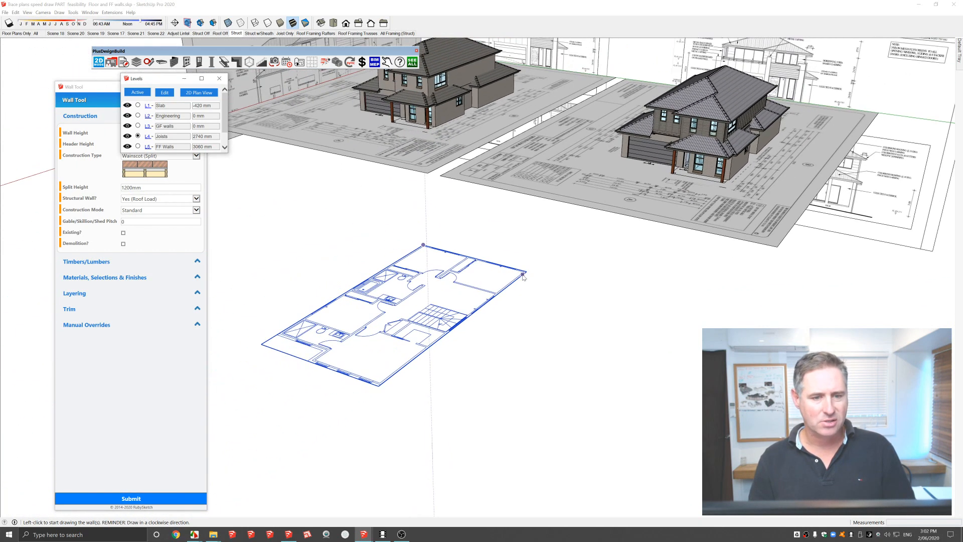
left_click(99, 62)
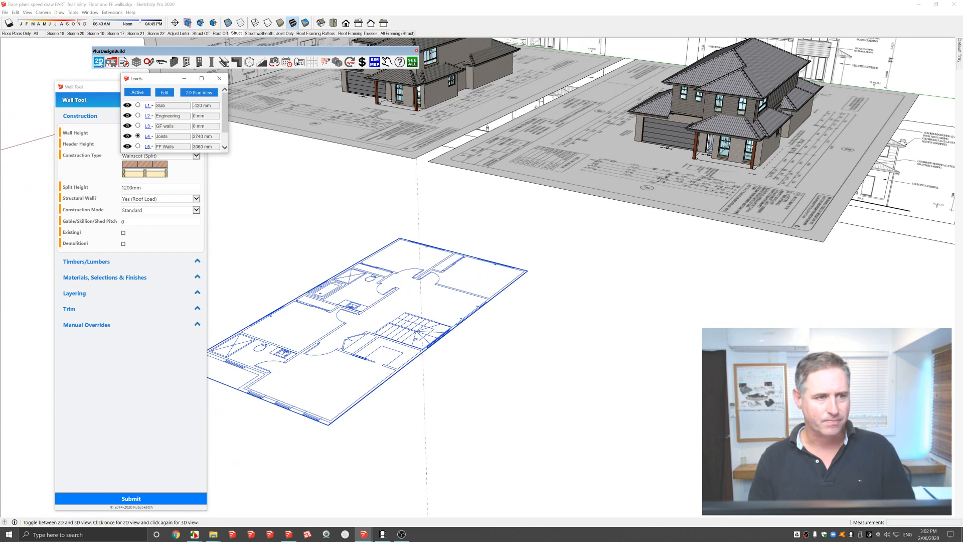
scroll(524, 268, "up", 2)
scroll(525, 269, "up", 5)
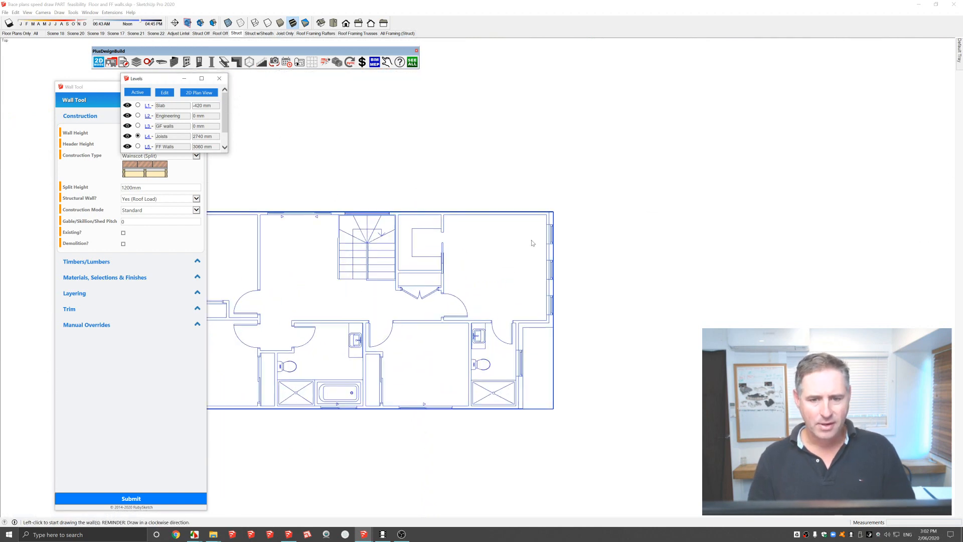
left_click(558, 204)
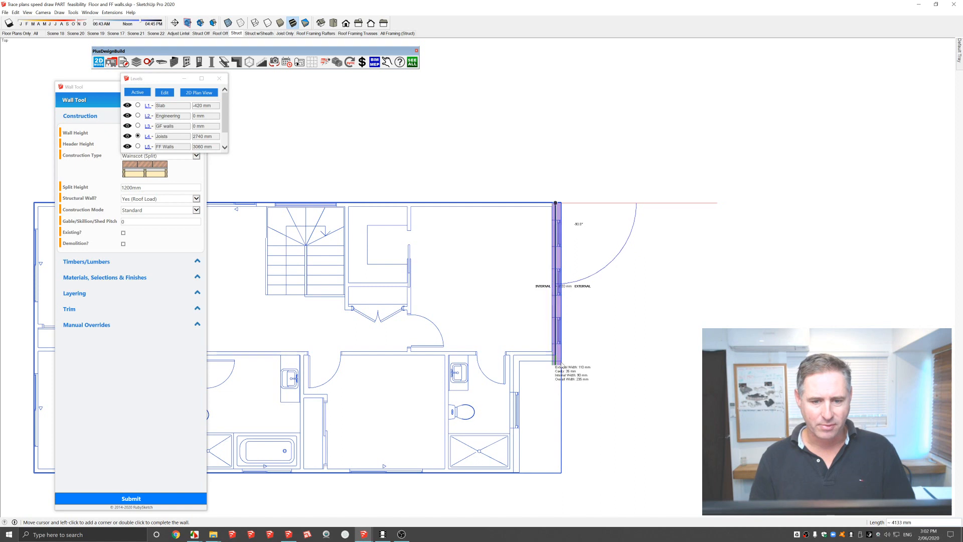
left_click(512, 354)
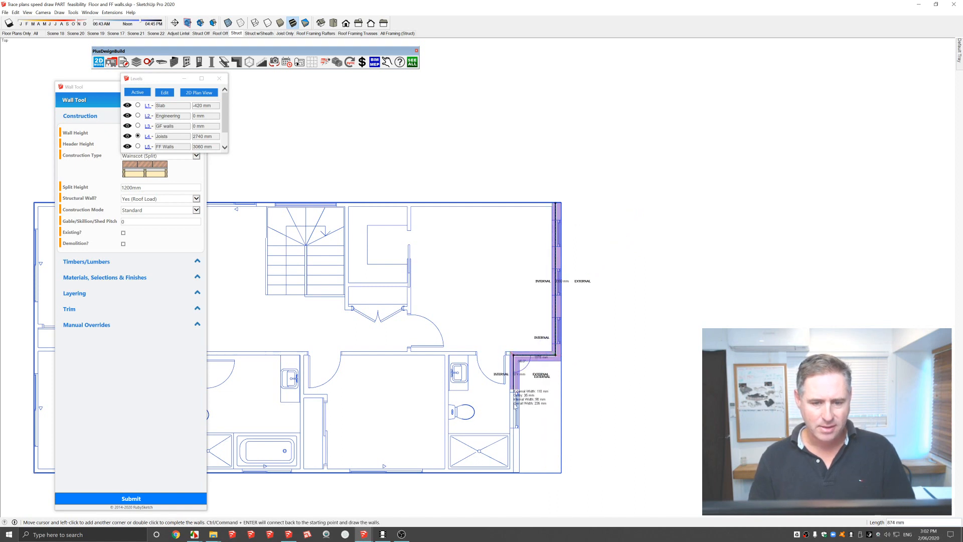
left_click(513, 473)
double_click(424, 474)
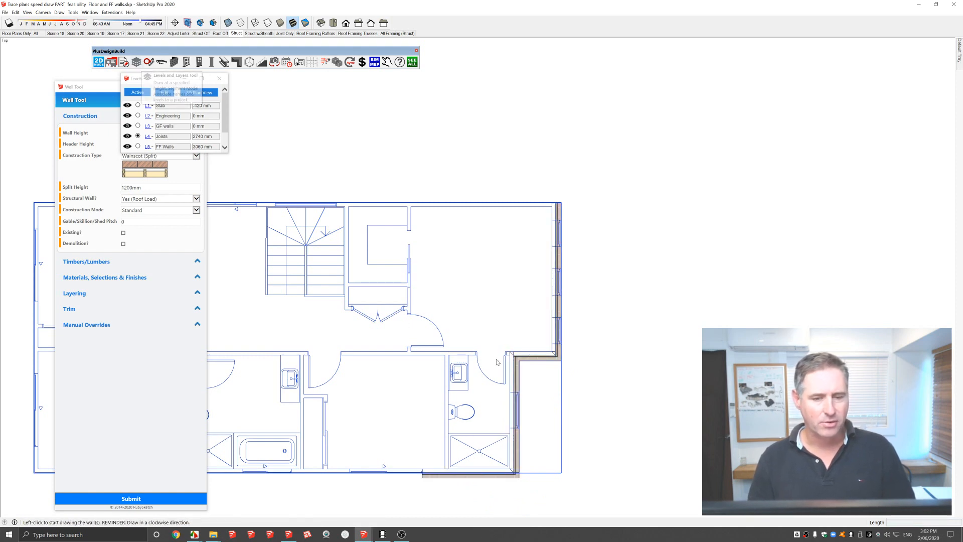
left_click(98, 61)
scroll(733, 287, "up", 10)
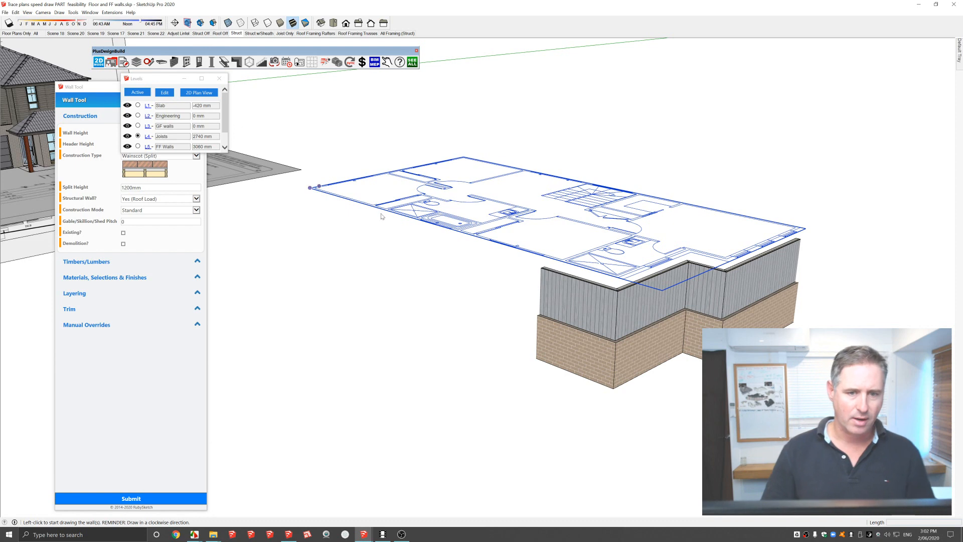
Make GF walls the active level and draw a wall along the opposite short edge of the copied plan, comparing both wall heights.
left_click(139, 127)
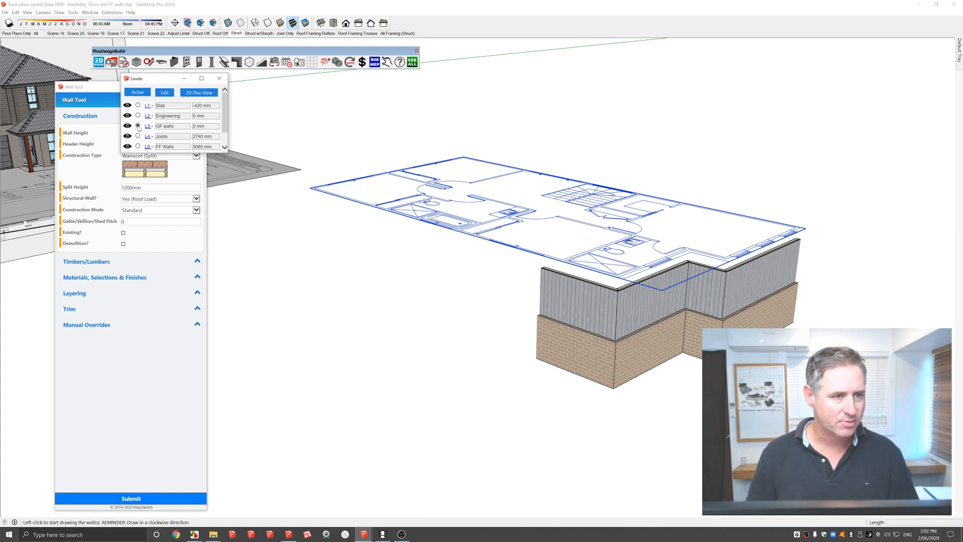
middle_click_drag(373, 196, 481, 266)
scroll(497, 295, "up", 3)
scroll(496, 298, "up", 1)
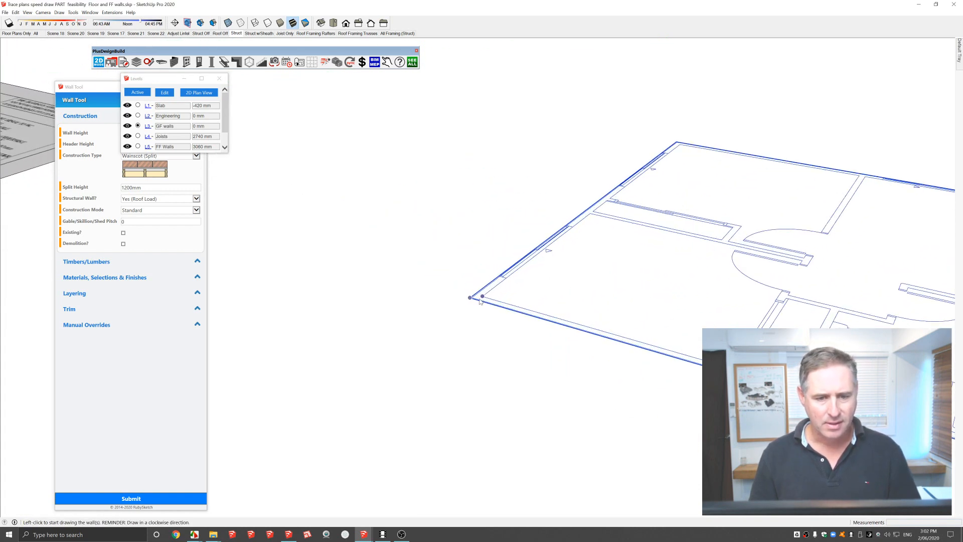
left_click(471, 298)
double_click(678, 143)
scroll(576, 264, "down", 5)
middle_click_drag(576, 264, 488, 155)
middle_click_drag(486, 156, 486, 155)
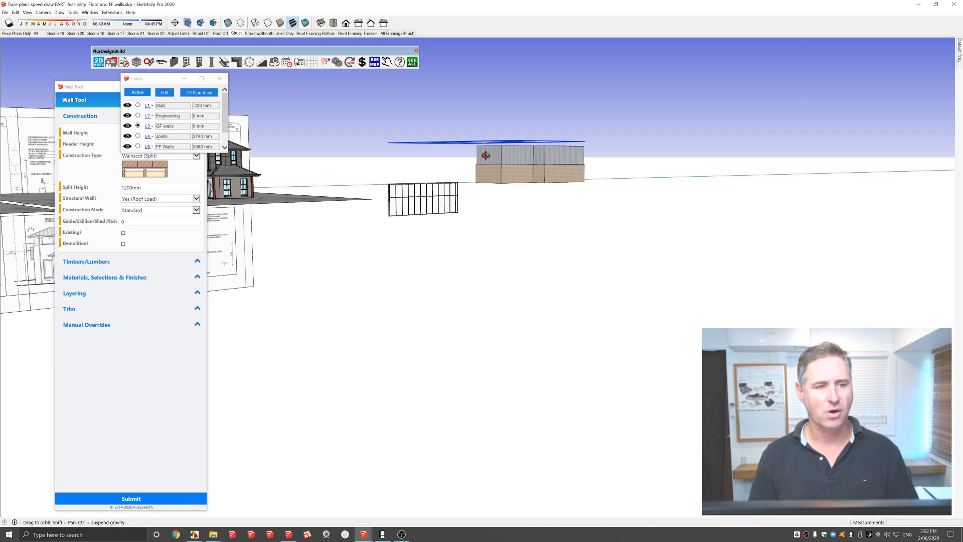
middle_click_drag(485, 155, 486, 140)
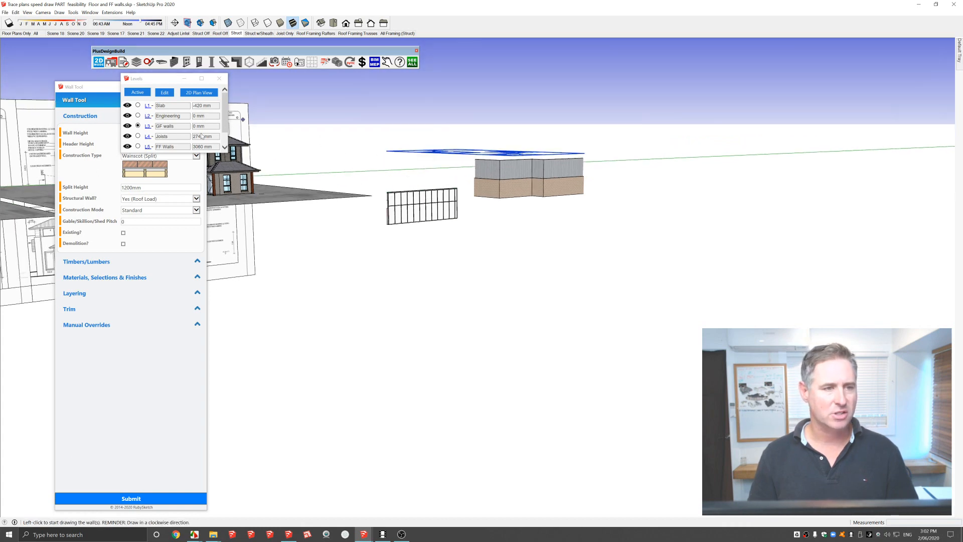
Reopen the full Levels & Layers Tool, examine the layers grouped under L1 - Slab and L2 - Engineering, and close it.
left_click(168, 95)
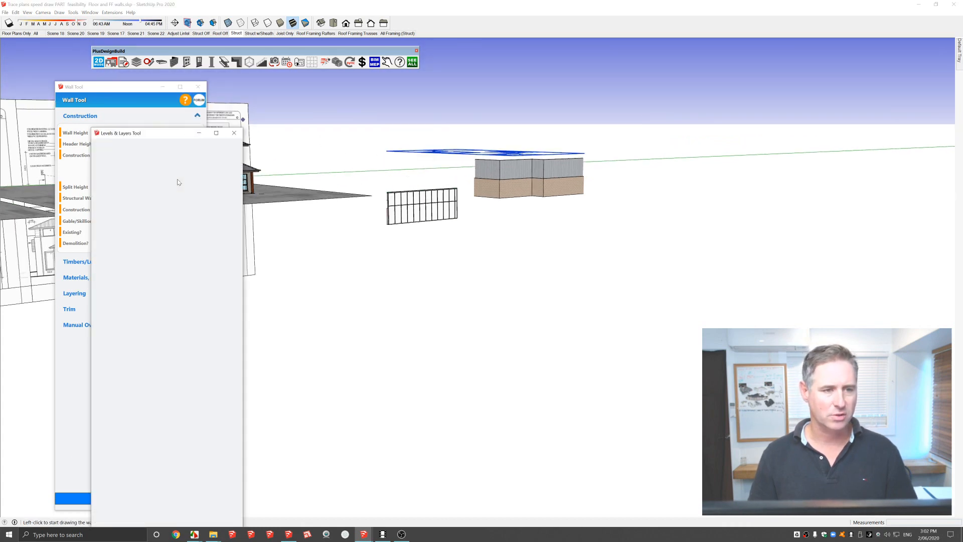
left_click(127, 354)
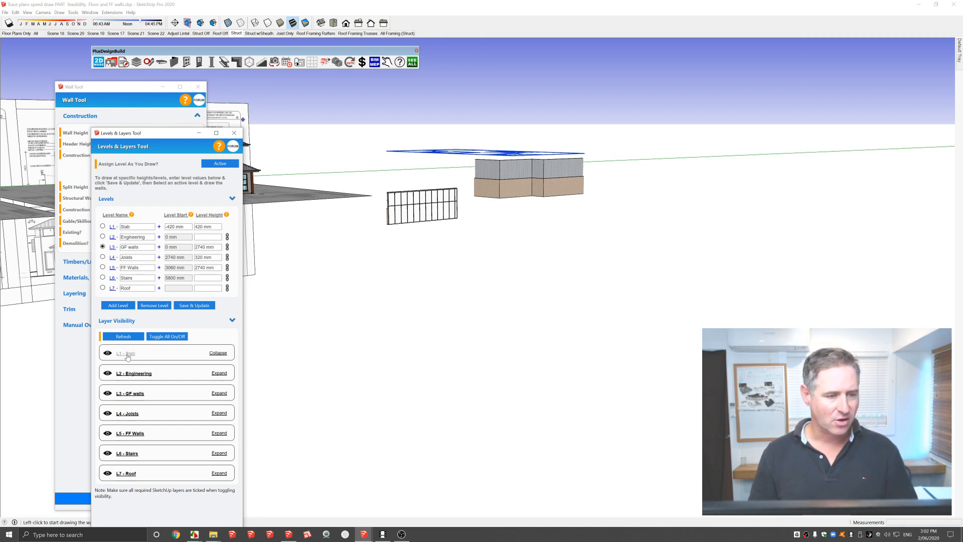
left_click(128, 355)
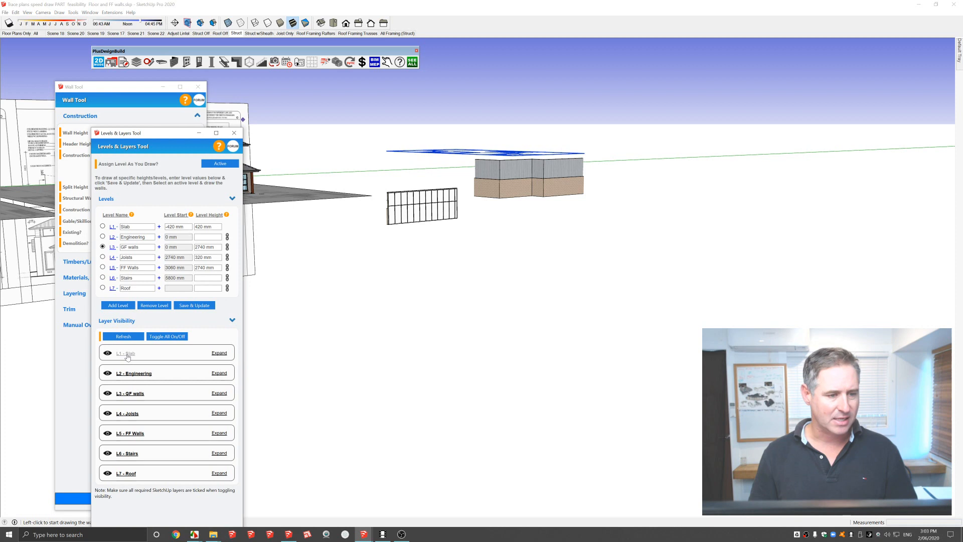
left_click(135, 374)
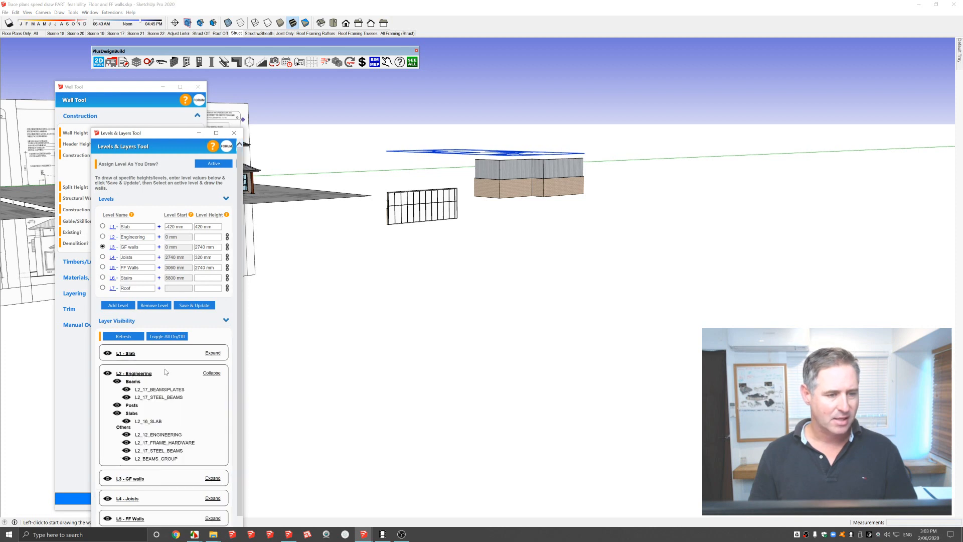
scroll(168, 371, "down", 1)
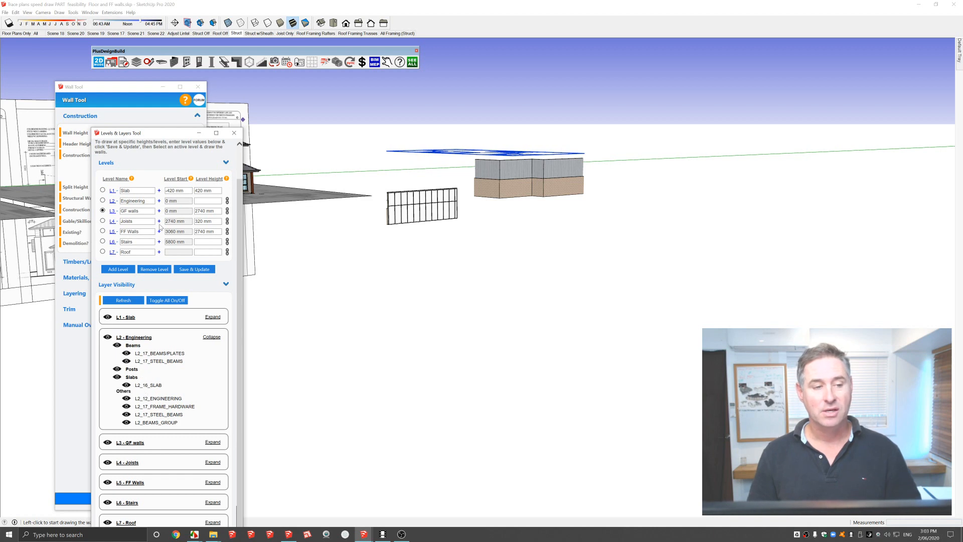
left_click_drag(160, 139, 167, 58)
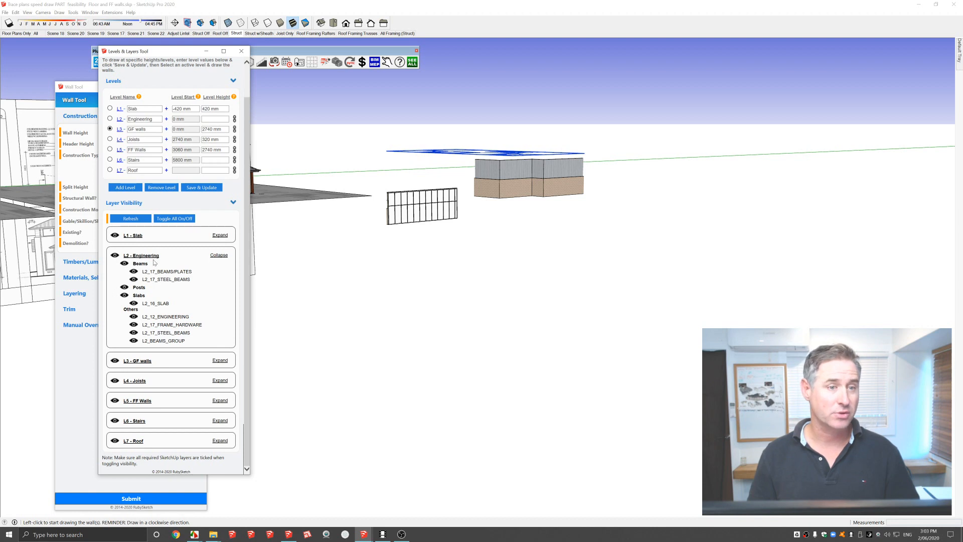
left_click(241, 52)
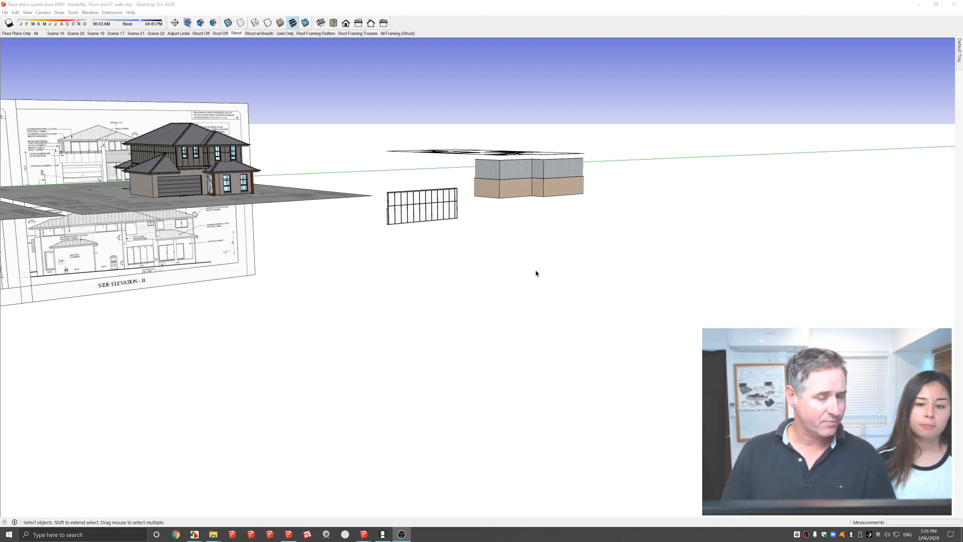
Switch to the Untitled SketchUp model containing the hip roof and the separate wall.
mouse_move(365, 539)
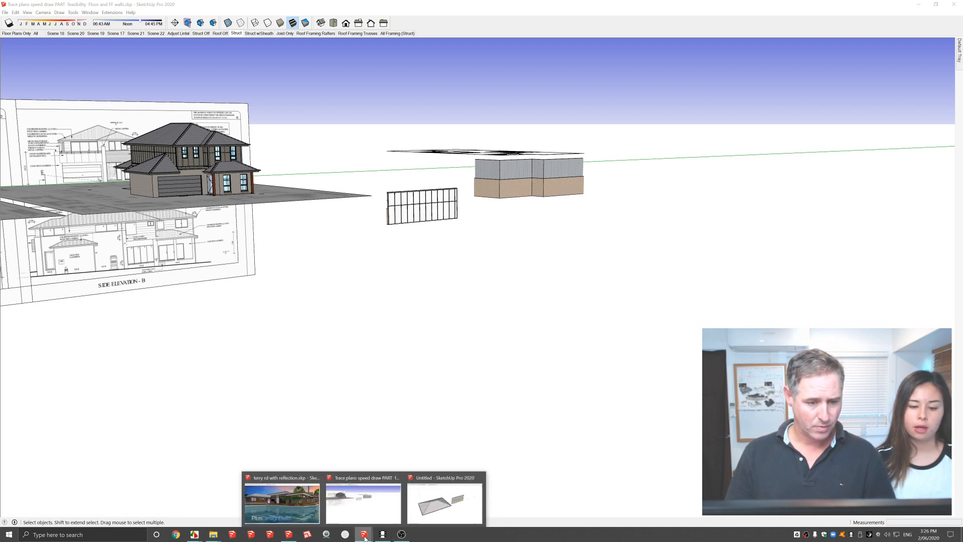
left_click(369, 500)
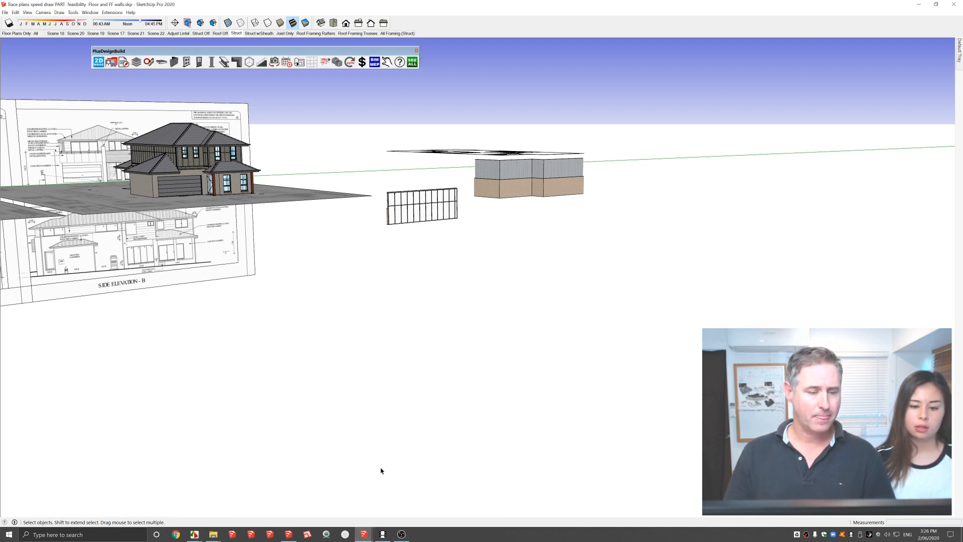
left_click(364, 534)
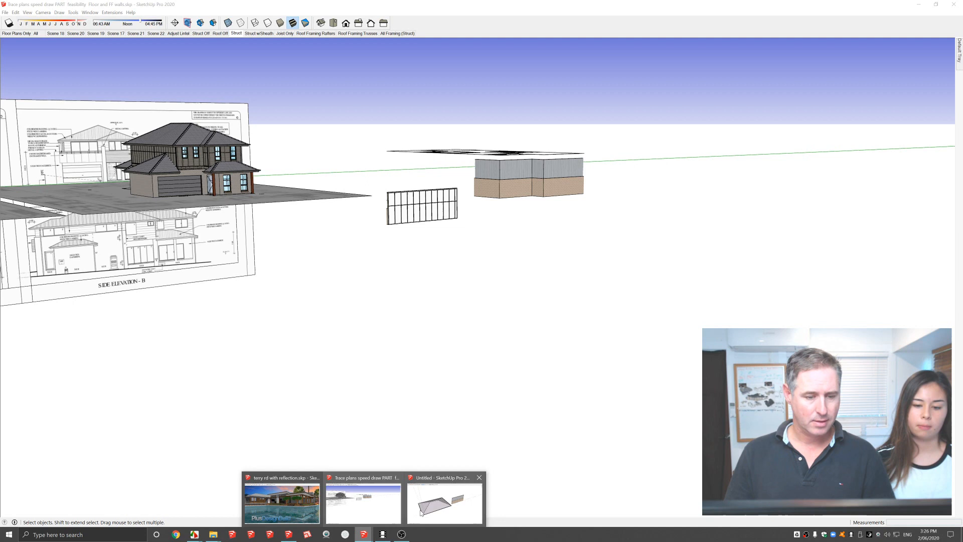
left_click(420, 512)
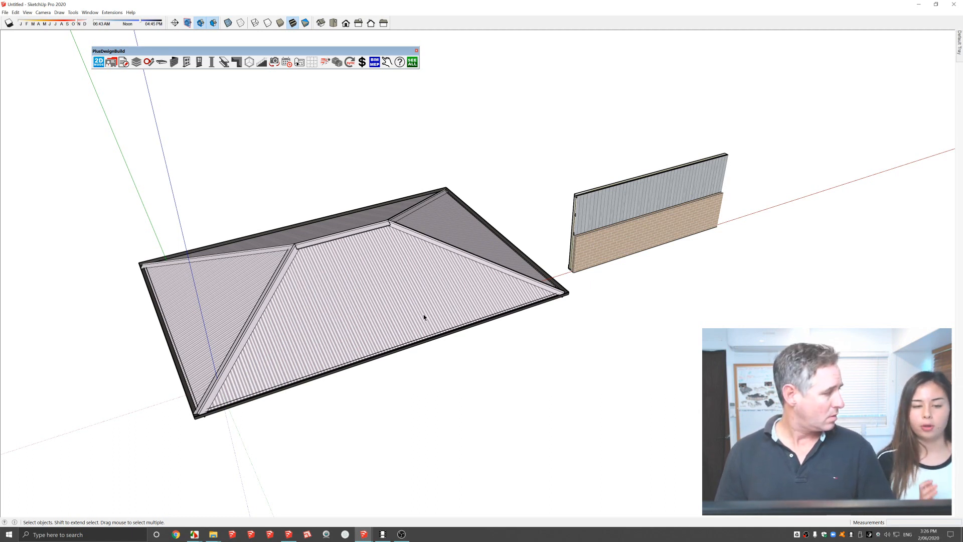
Run separate Takeoff Selection estimates for the hip roof and the brick-and-cladding wall.
right_click(399, 249)
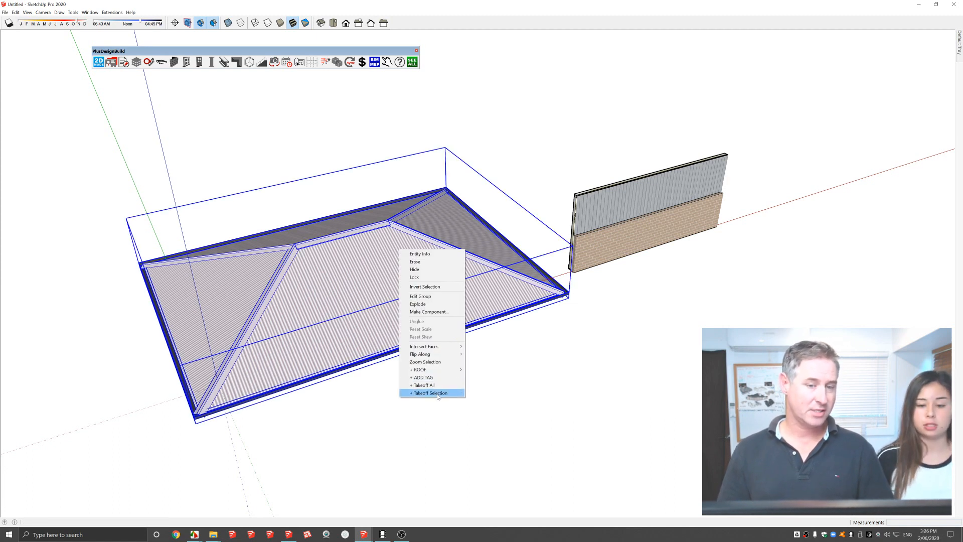
left_click(437, 395)
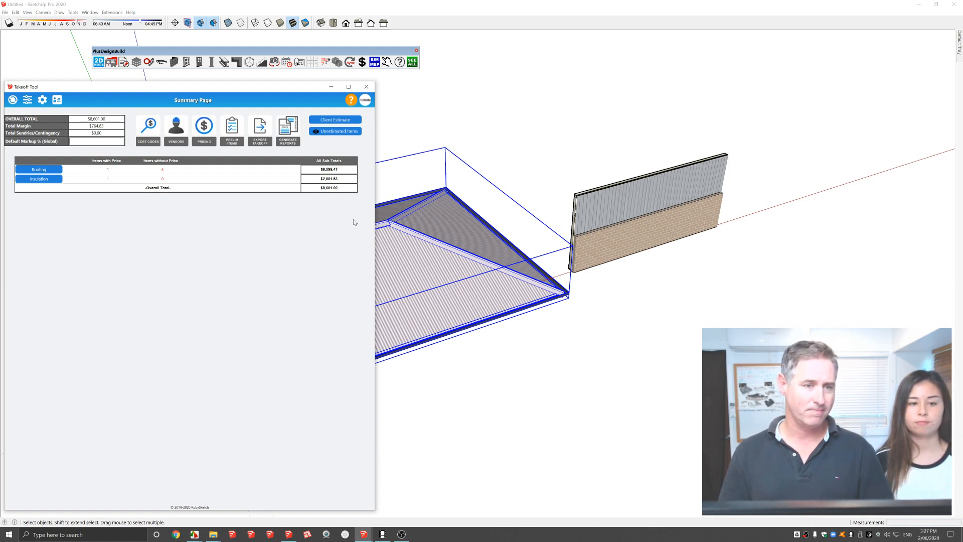
right_click(623, 213)
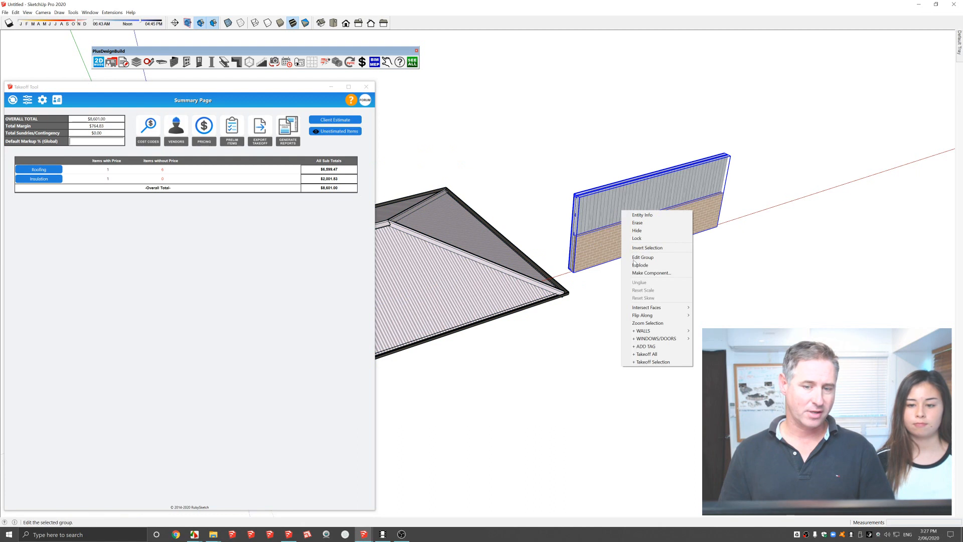
left_click(652, 362)
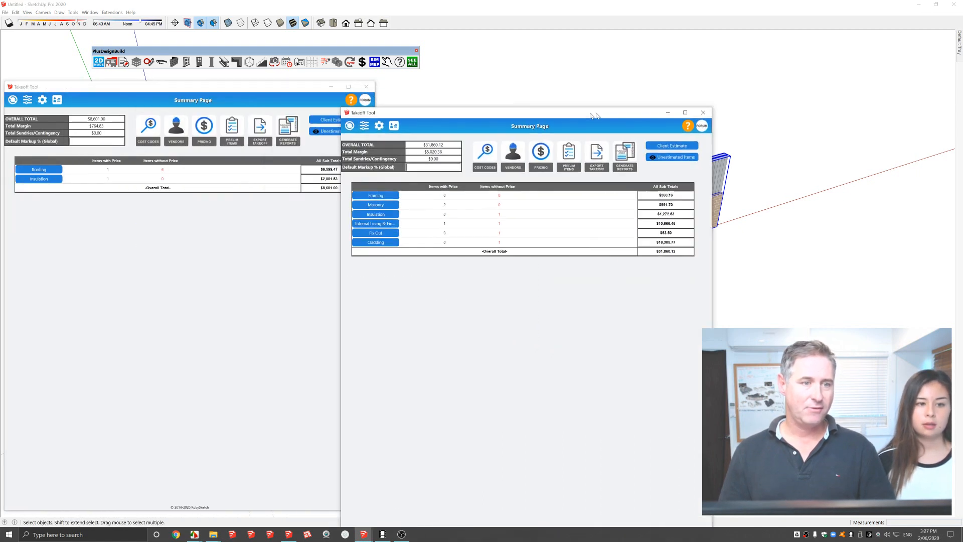
Compare the roof and wall estimate summaries side by side, and close both takeoff windows.
left_click_drag(588, 116, 778, 83)
left_click(432, 252)
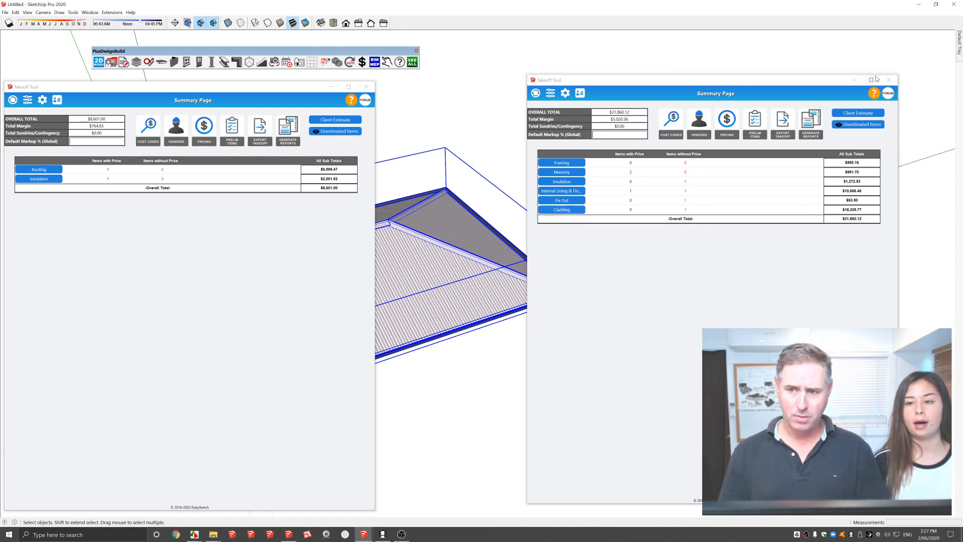
left_click(367, 86)
left_click(378, 104)
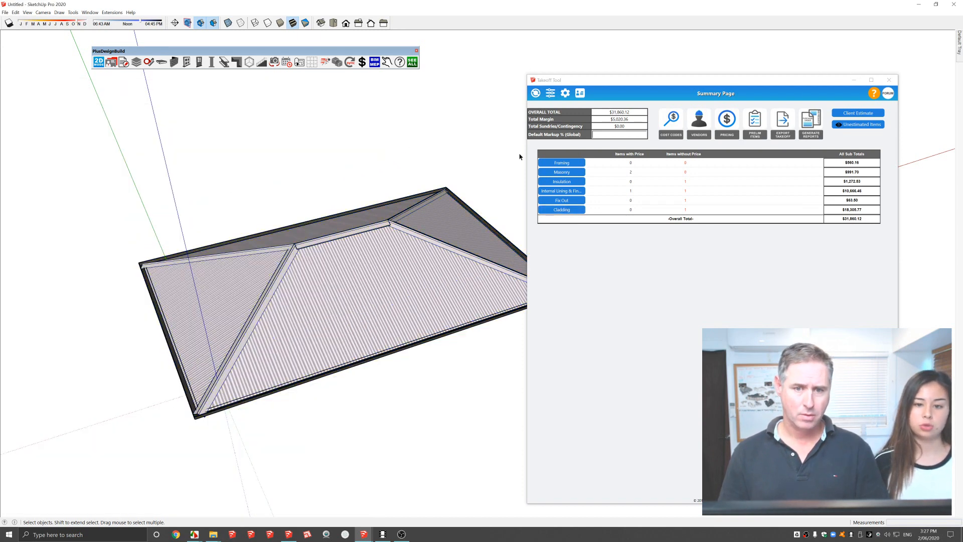
scroll(483, 186, "down", 2)
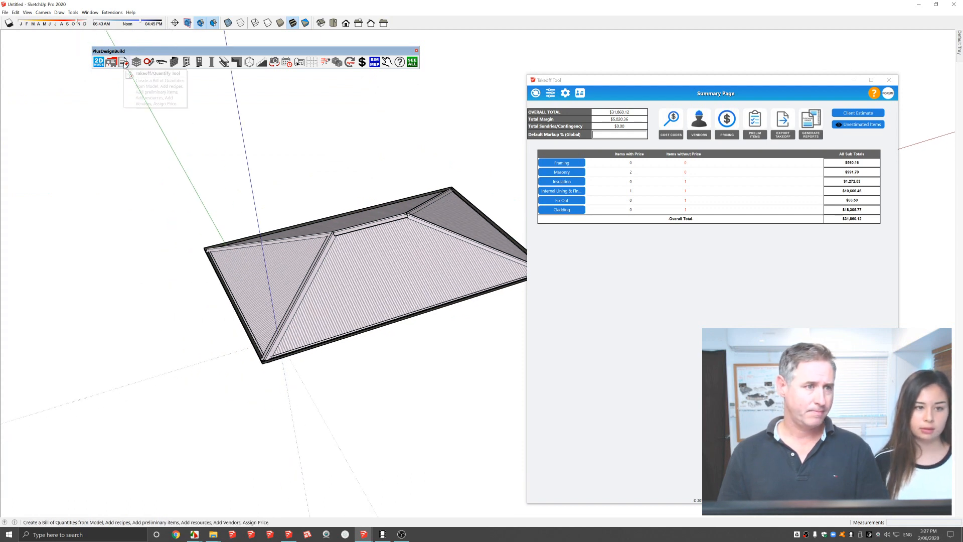
left_click(889, 80)
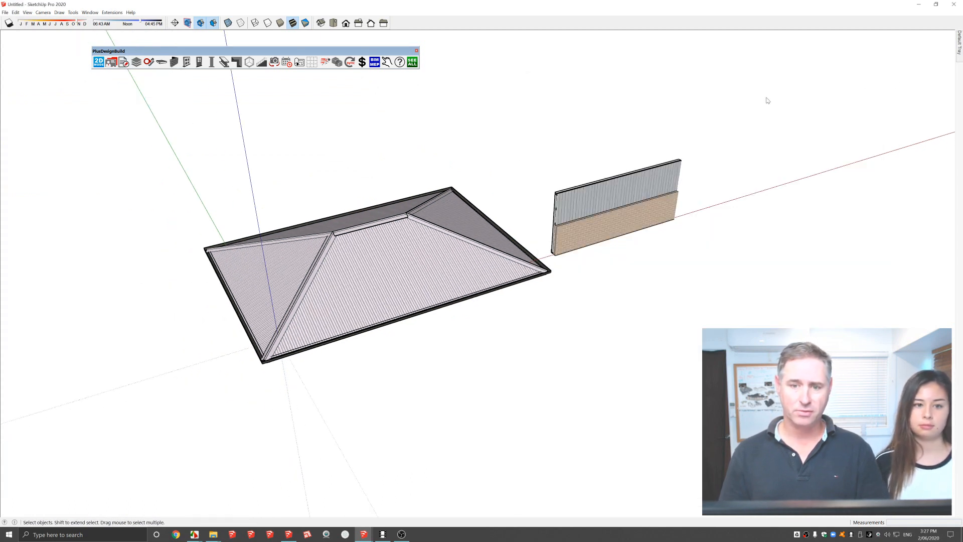
Generate a general takeoff report for the entire model, limited to visible geometry and layers.
left_click(148, 62)
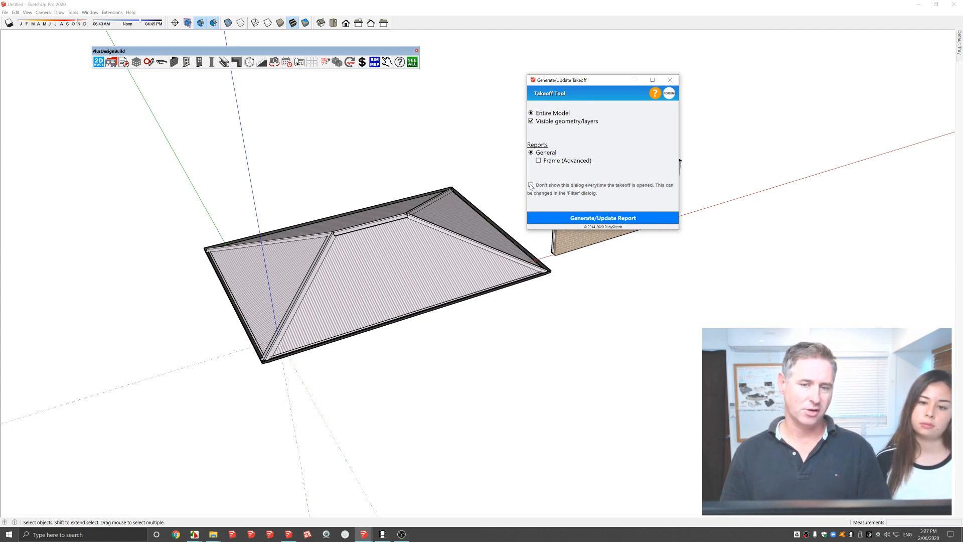
left_click(577, 219)
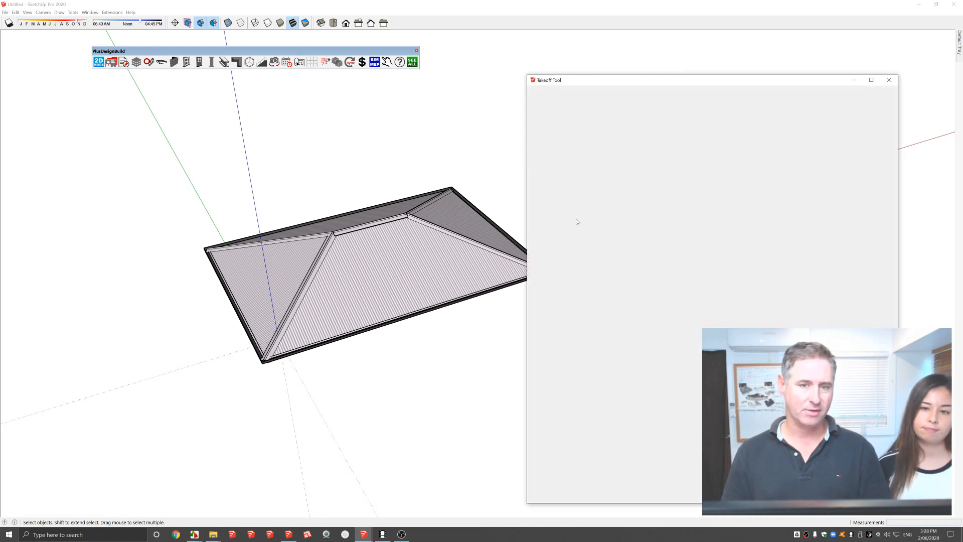
scroll(413, 215, "down", 4)
middle_click_drag(412, 215, 310, 227)
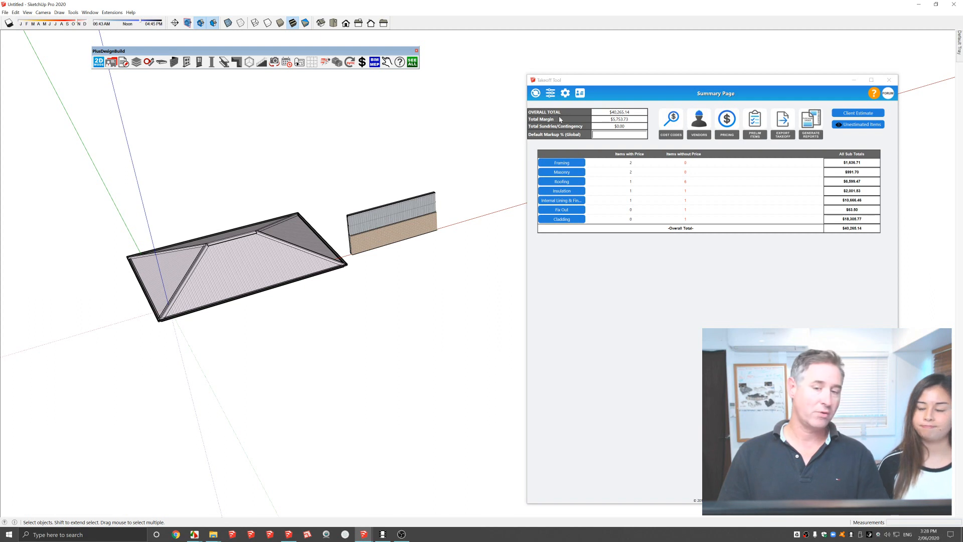
Review the total margin and set the global default markup to 35%.
left_click_drag(633, 112, 602, 121)
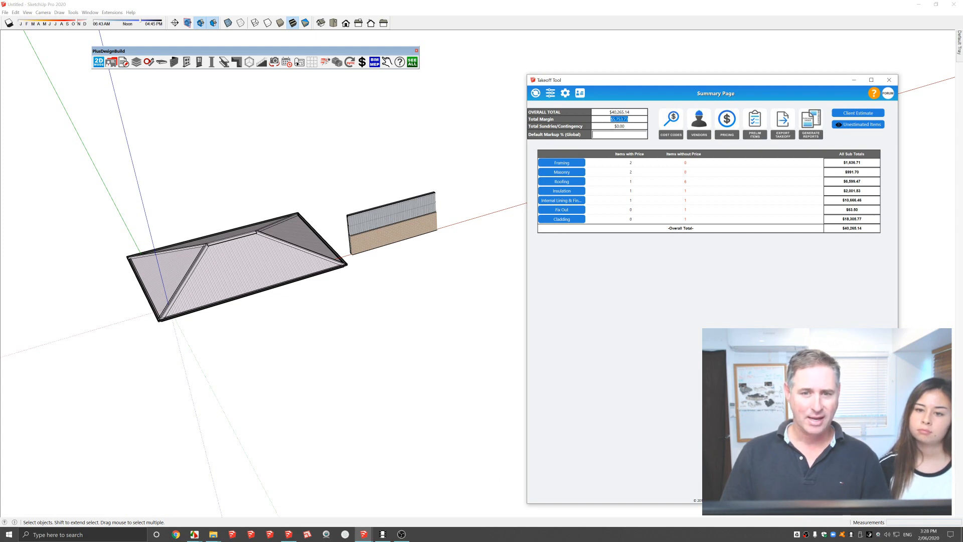
left_click(620, 134)
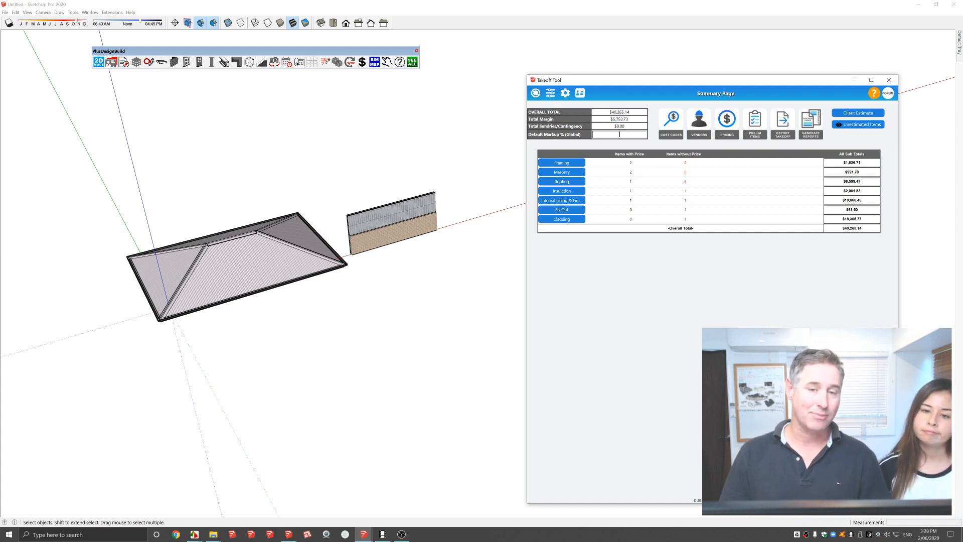
type("35")
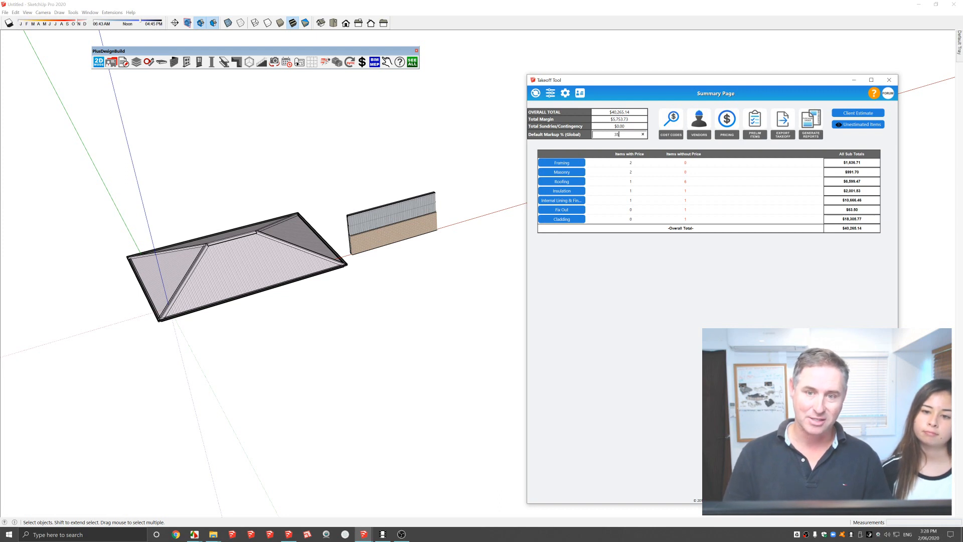
left_click(629, 154)
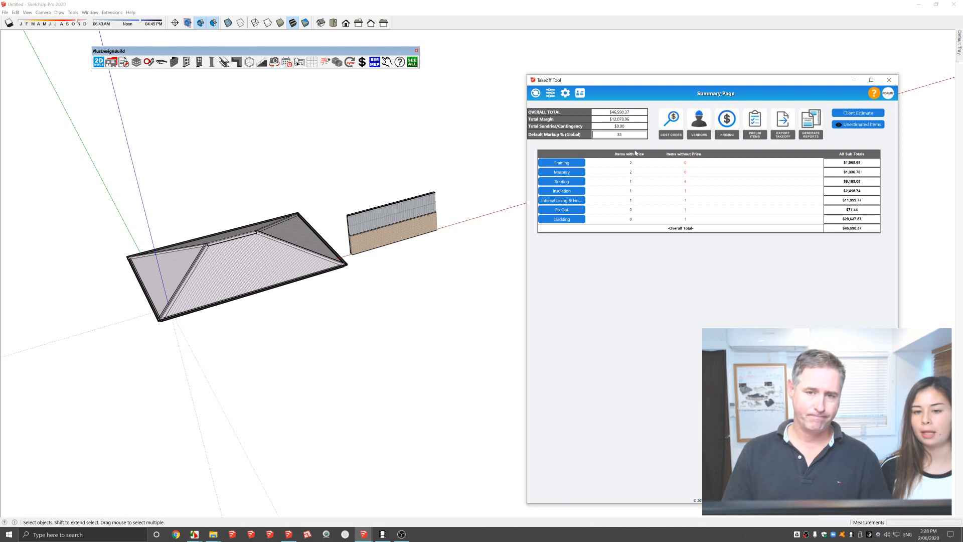
Expand the Framing category to examine the 17A_FRAME items, and open their detailed page with quantities and unit prices.
left_click(571, 163)
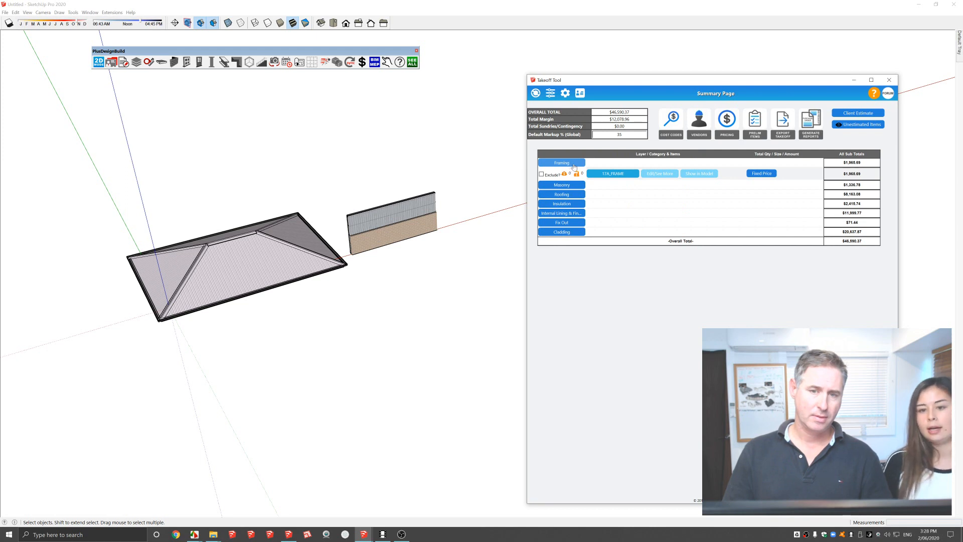
left_click(608, 175)
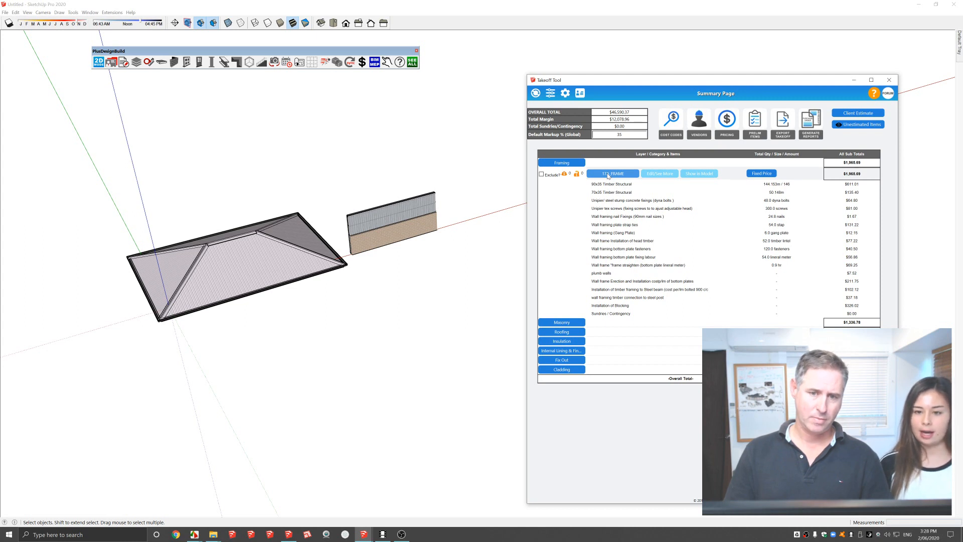
mouse_move(607, 184)
left_mouse_down()
mouse_move(627, 286)
mouse_move(622, 321)
mouse_move(616, 188)
left_mouse_up()
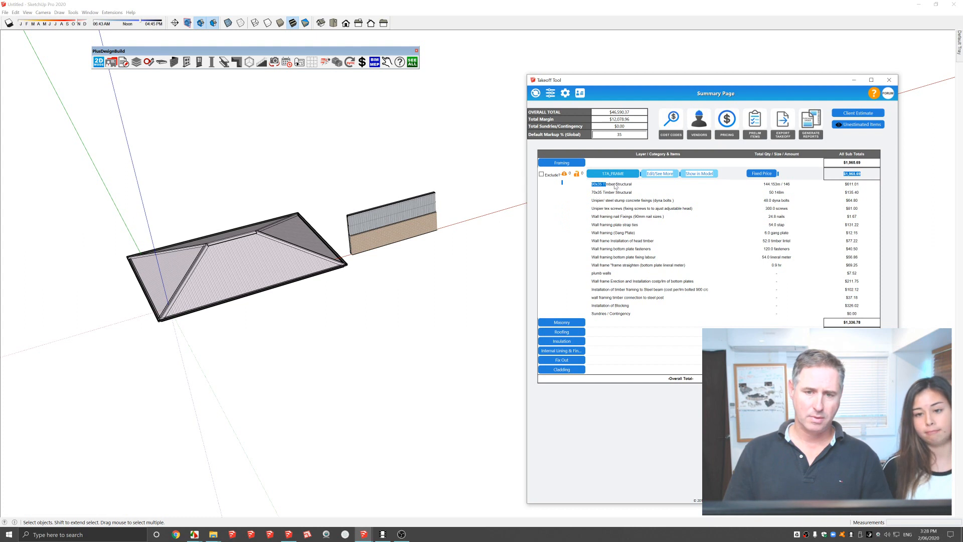
left_click(659, 176)
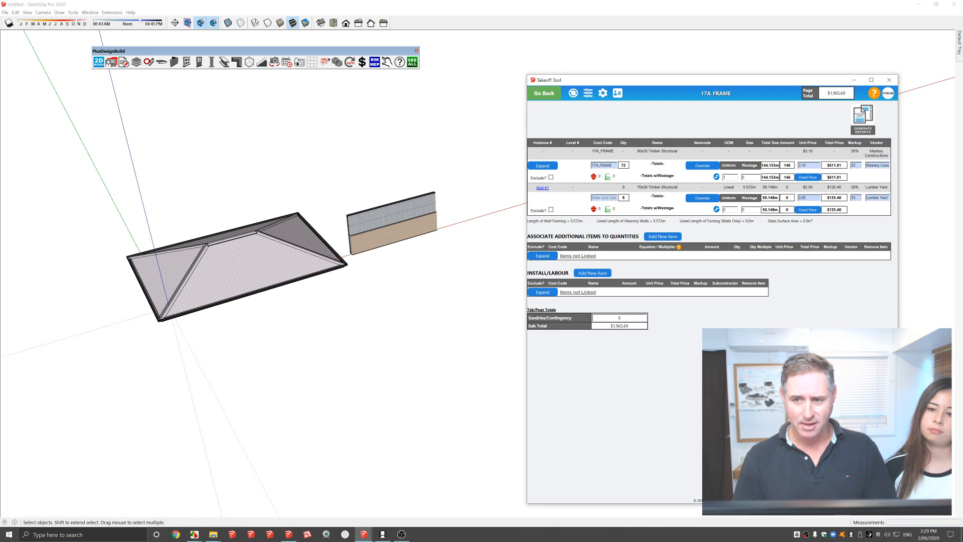
double_click(803, 165)
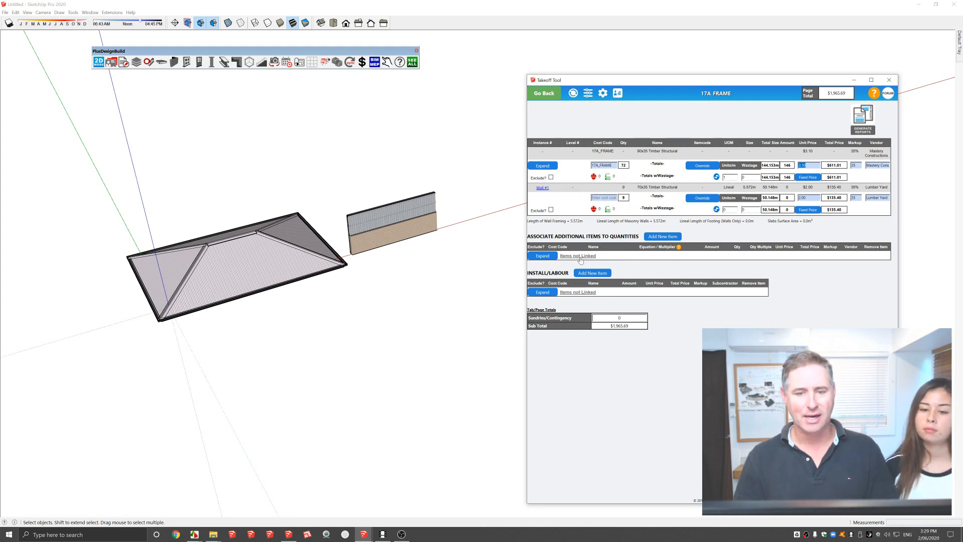
Examine the unlinked additional items for 17A_FRAME, start linking the first item's amount, and collapse the list.
left_click(662, 239)
scroll(602, 299, "down", 1)
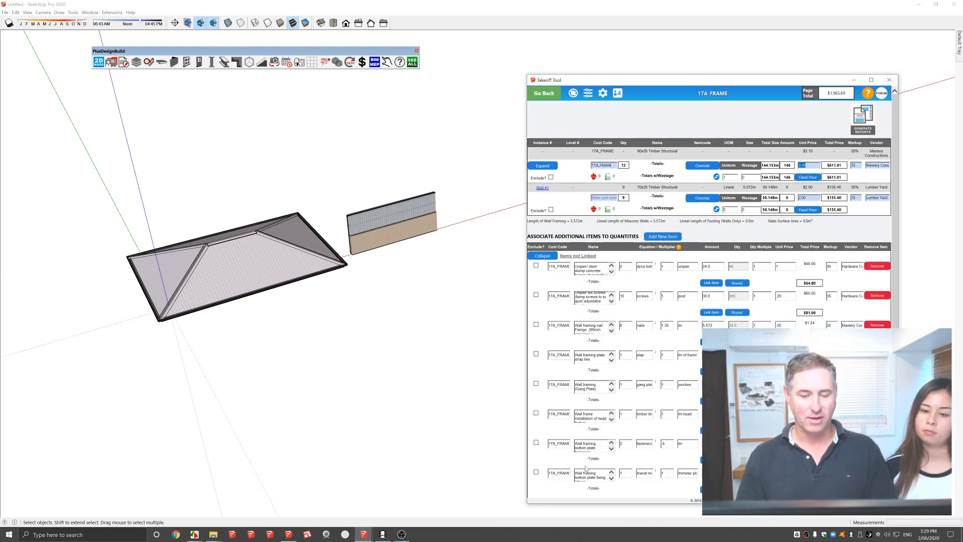
scroll(605, 401, "down", 1)
scroll(606, 401, "up", 1)
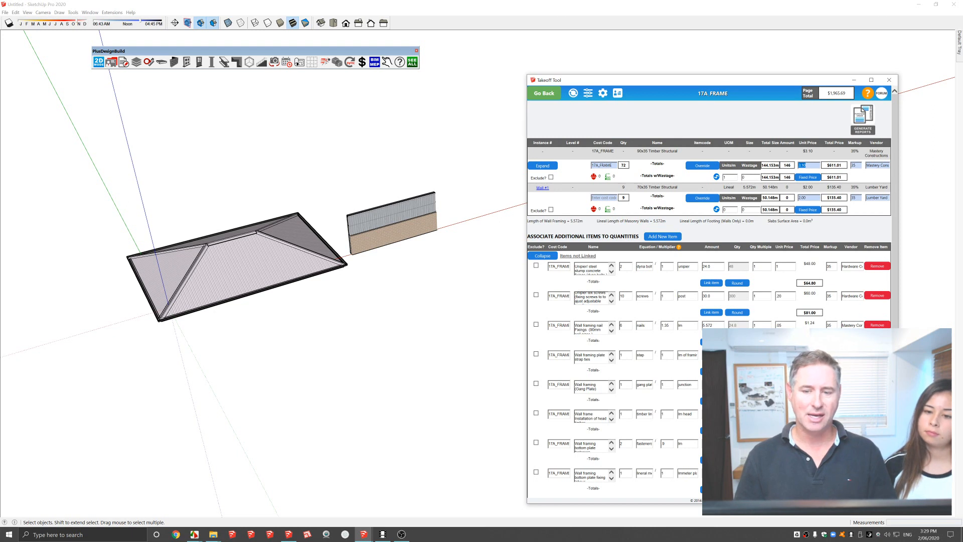
left_click(711, 283)
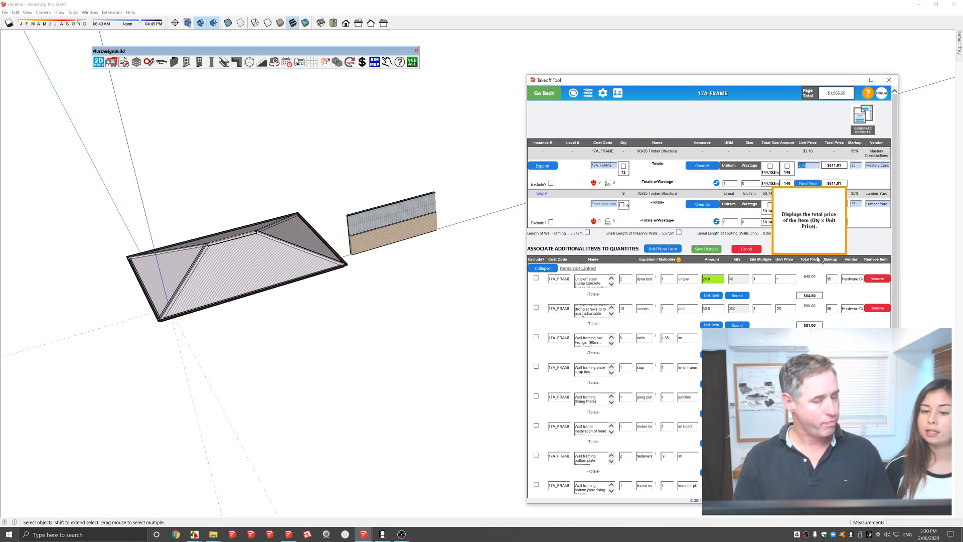
left_click(543, 269)
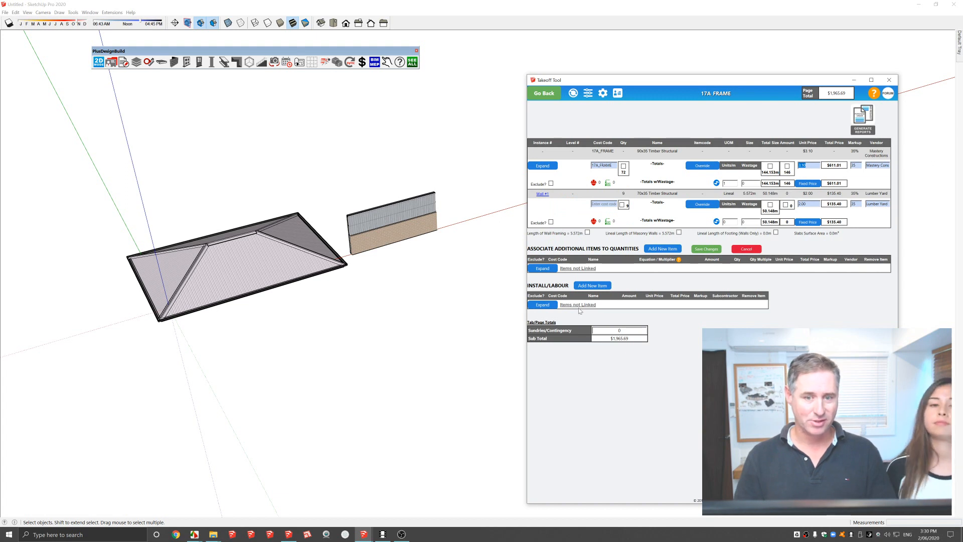
Expand the unlinked install and labour items and add a new item named "cut plates".
left_click(551, 308)
left_click_drag(606, 349, 576, 350)
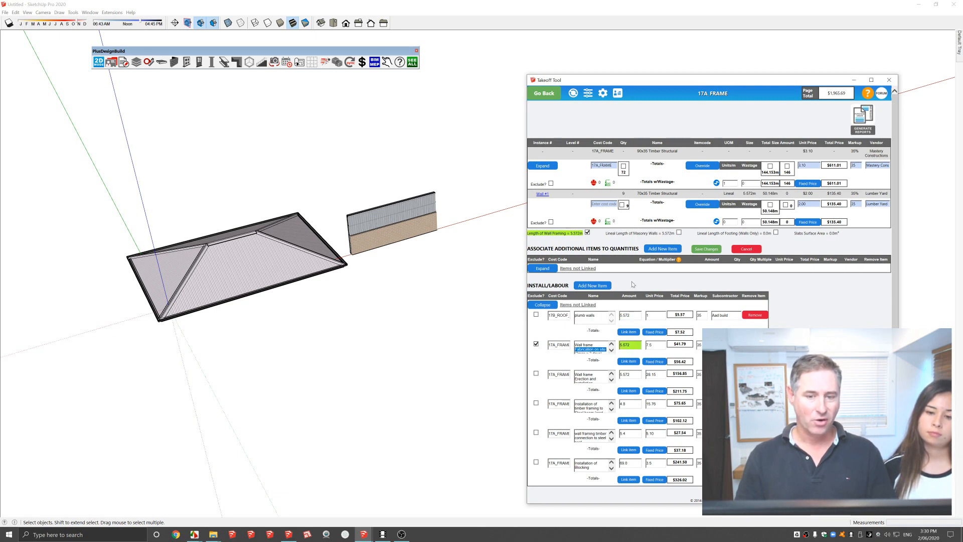
scroll(633, 284, "down", 1)
left_click(594, 258)
scroll(635, 307, "down", 1)
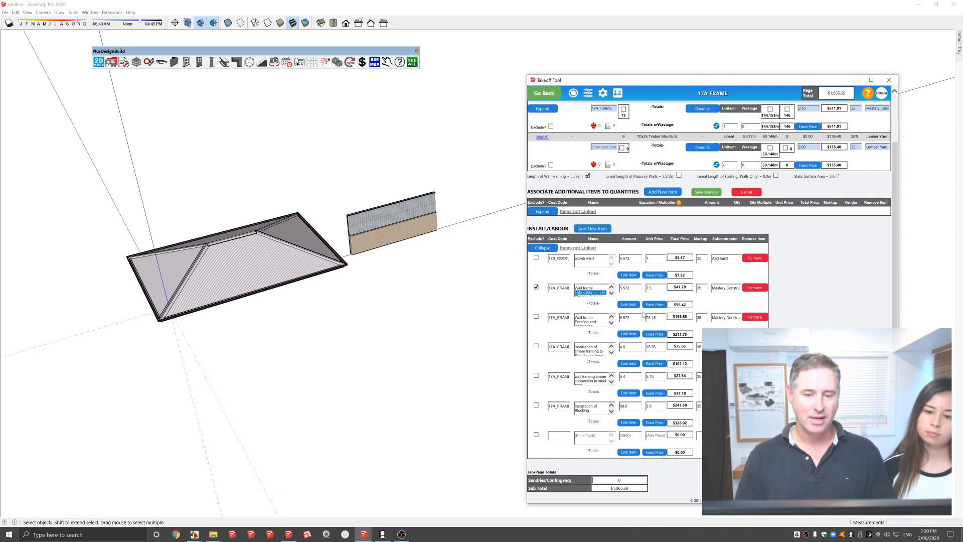
left_click(588, 436)
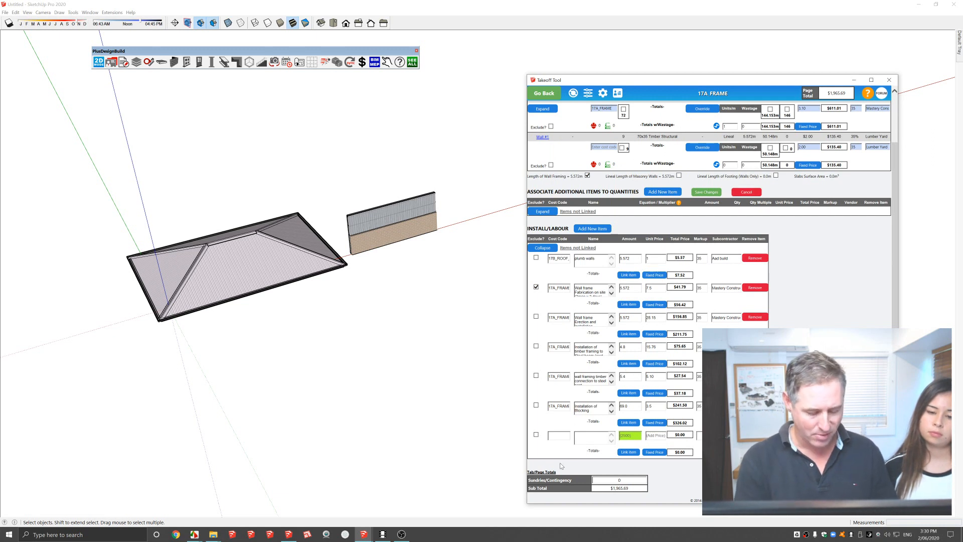
type("cut plates")
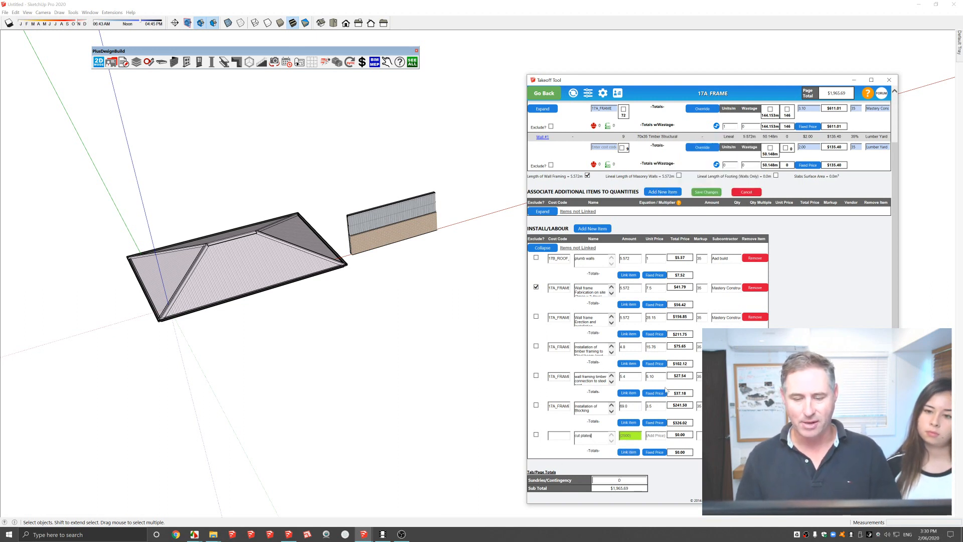
Try to link the cut plates amount to the 90x35 Timber Structural total size, and save the additional-item changes.
left_click(631, 452)
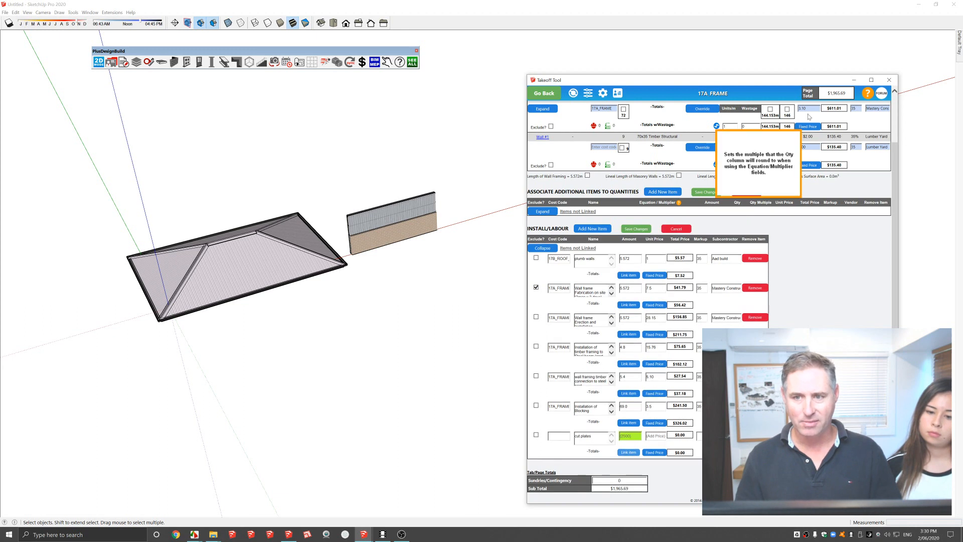
left_click(771, 109)
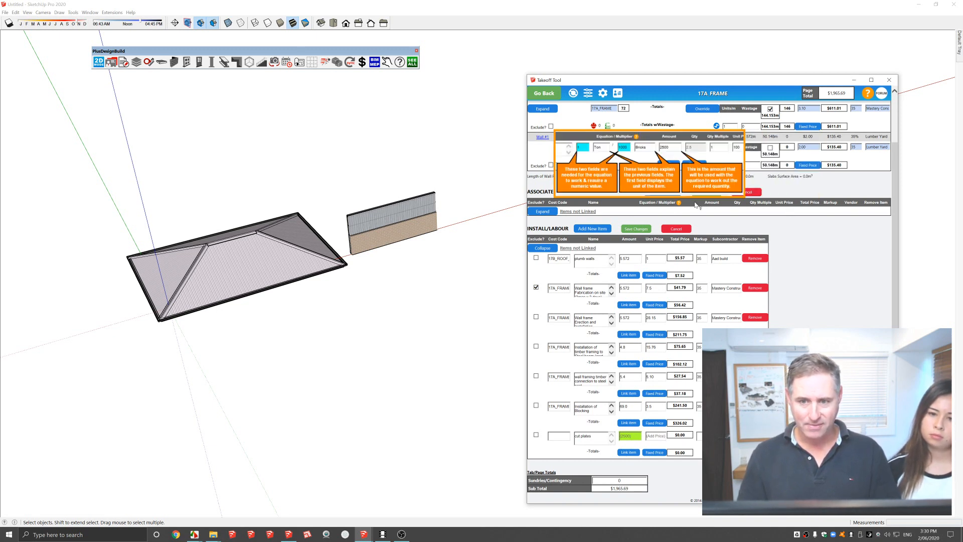
left_click(701, 192)
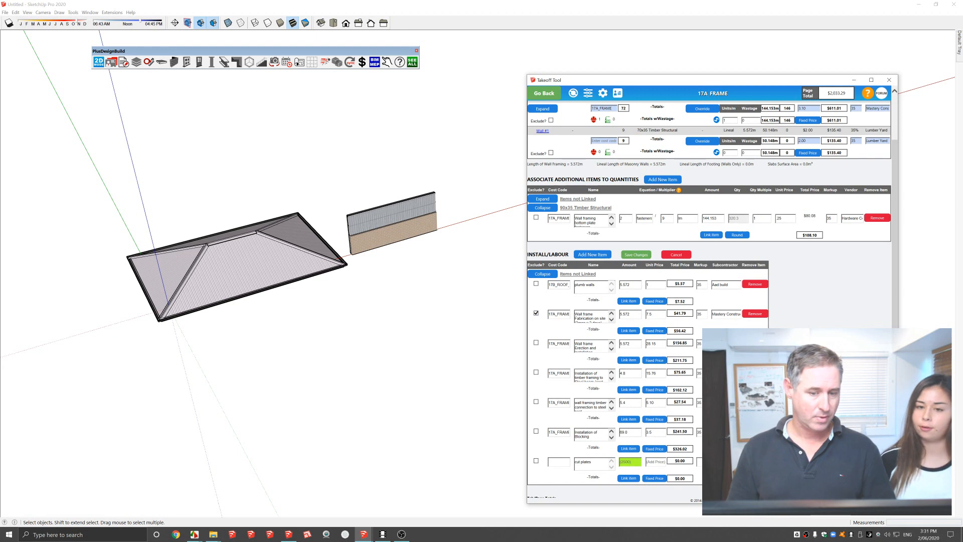
Assign the cost code 17A_FRAME to the cut plates labour item.
left_click(558, 462)
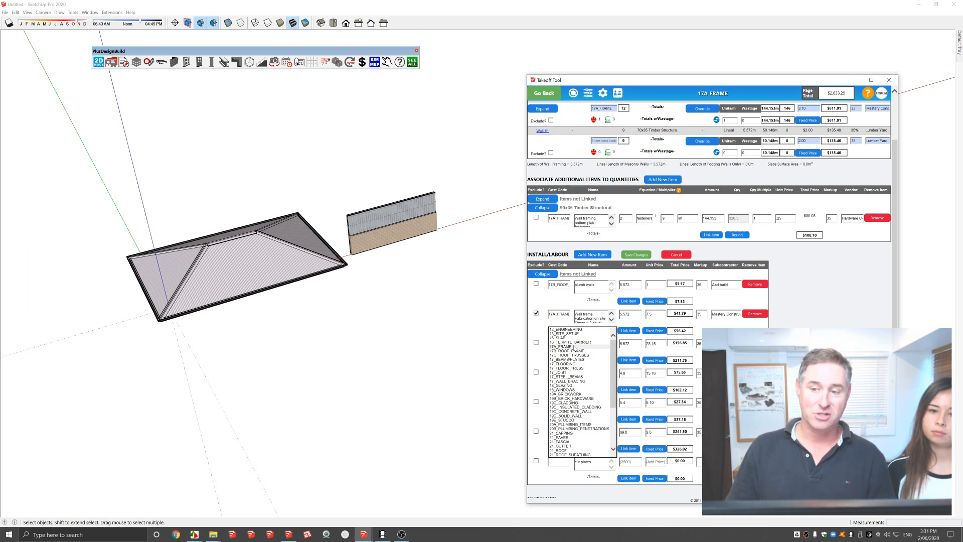
left_click(575, 348)
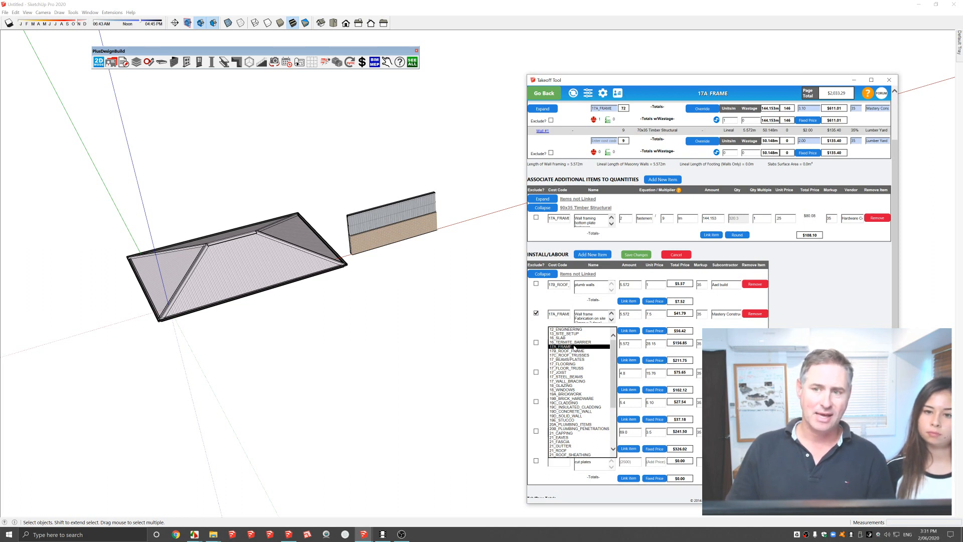
left_click(575, 347)
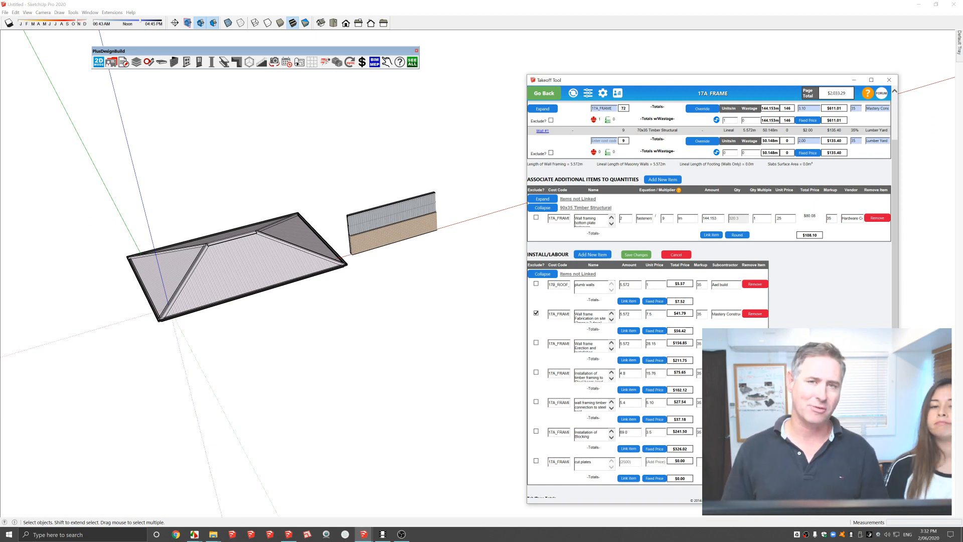
Return to the takeoff summary page and expand the Roofing category to examine its layers.
left_click(541, 97)
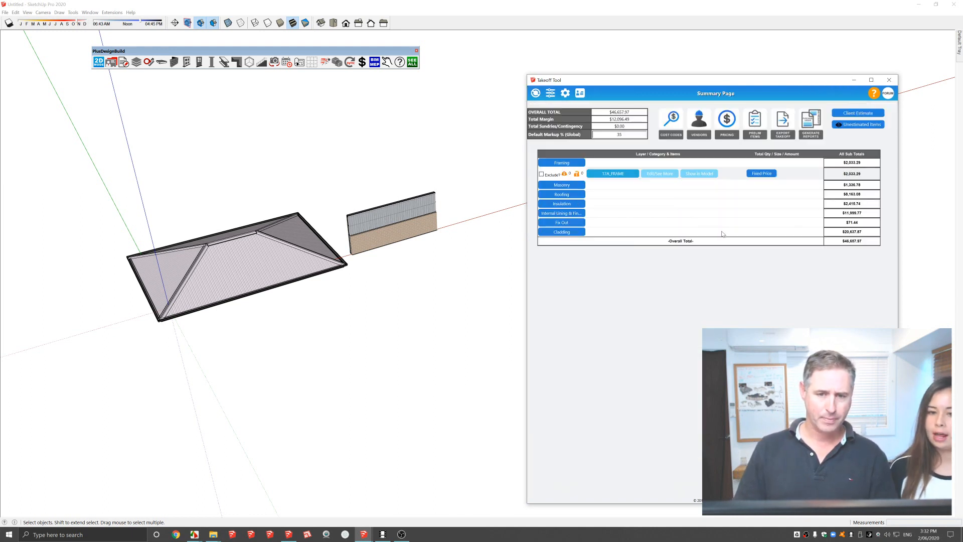
left_click(573, 197)
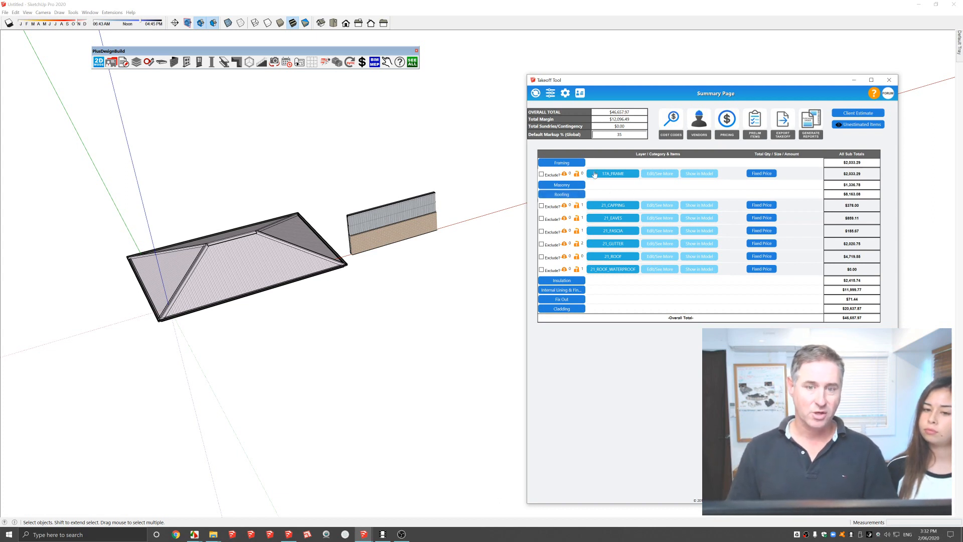
Regenerate the entire-model takeoff with the Frame (Advanced) report enabled and open the Adv. Framing details.
left_click(551, 96)
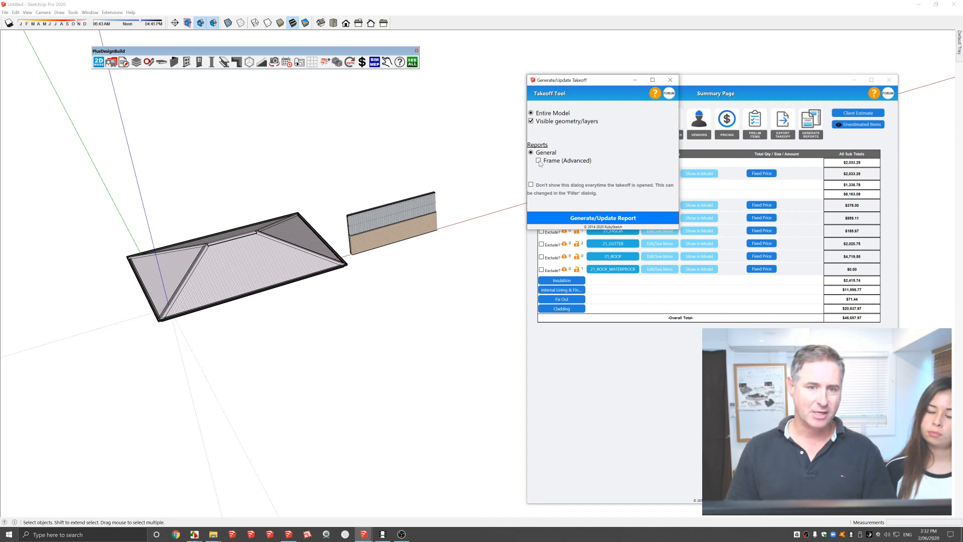
left_click(581, 220)
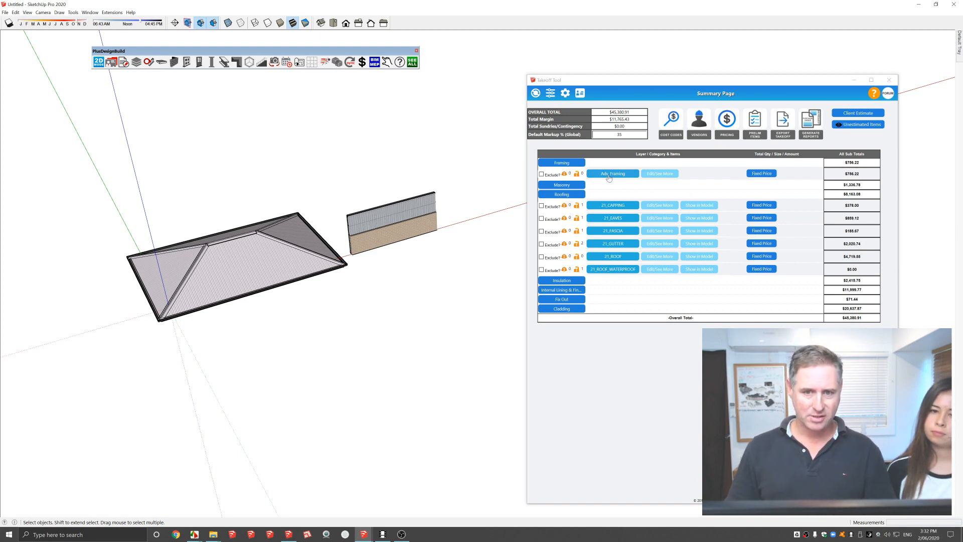
left_click(652, 178)
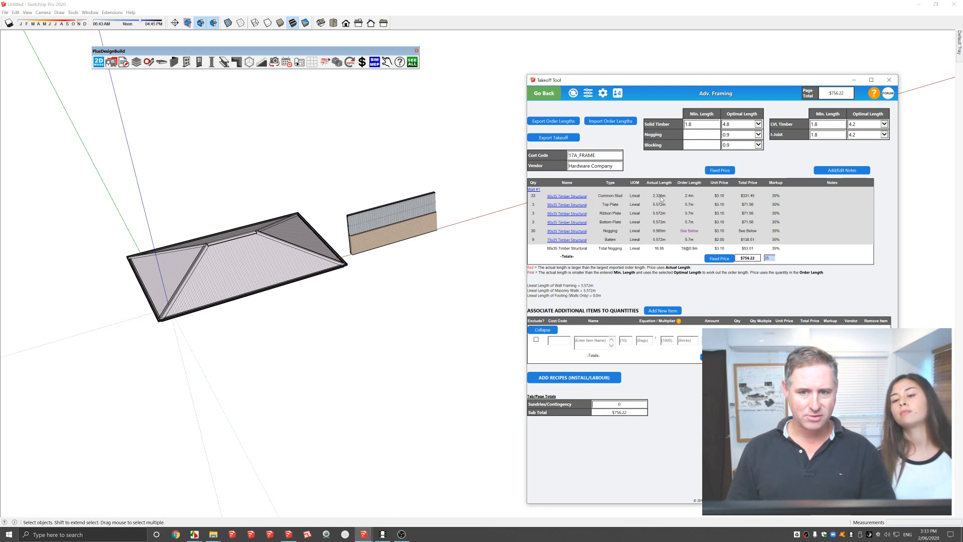
Examine the member types listed in the Adv. Framing table, from Common Stud and the plates to Nogging.
left_click_drag(622, 197, 599, 198)
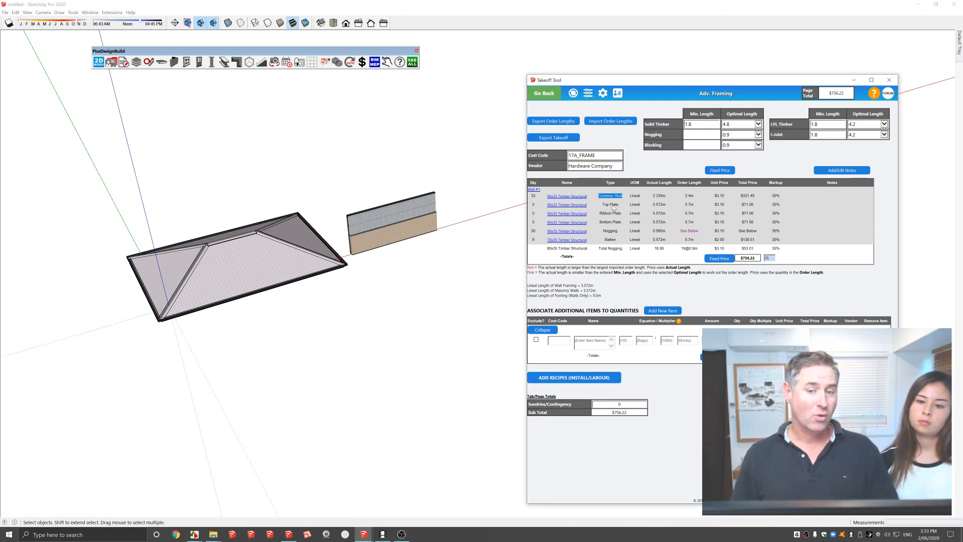
left_click(612, 206)
mouse_move(613, 215)
left_mouse_down()
mouse_move(599, 214)
mouse_move(609, 232)
left_mouse_up()
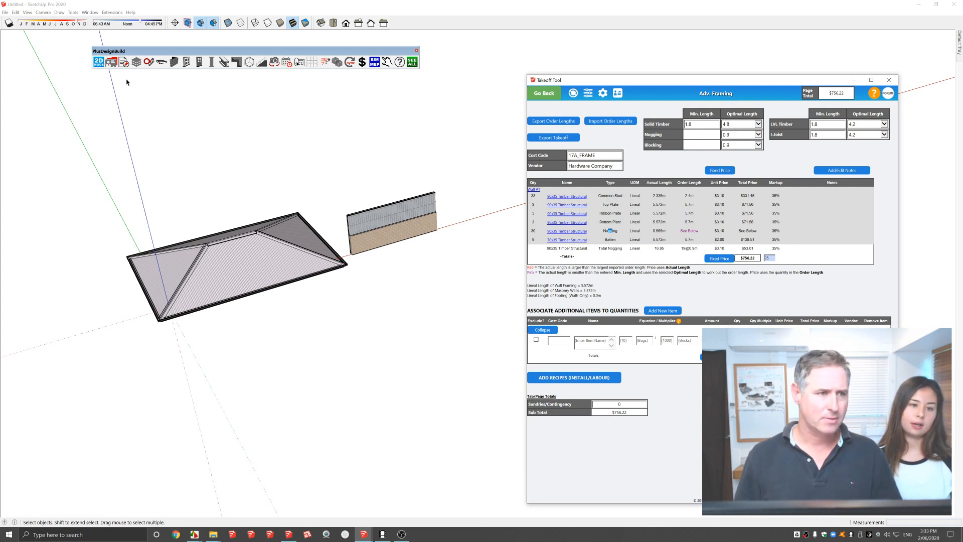
Open the takeoff wall tags in the job's settings and review the wall framing member names and labels.
left_click(111, 62)
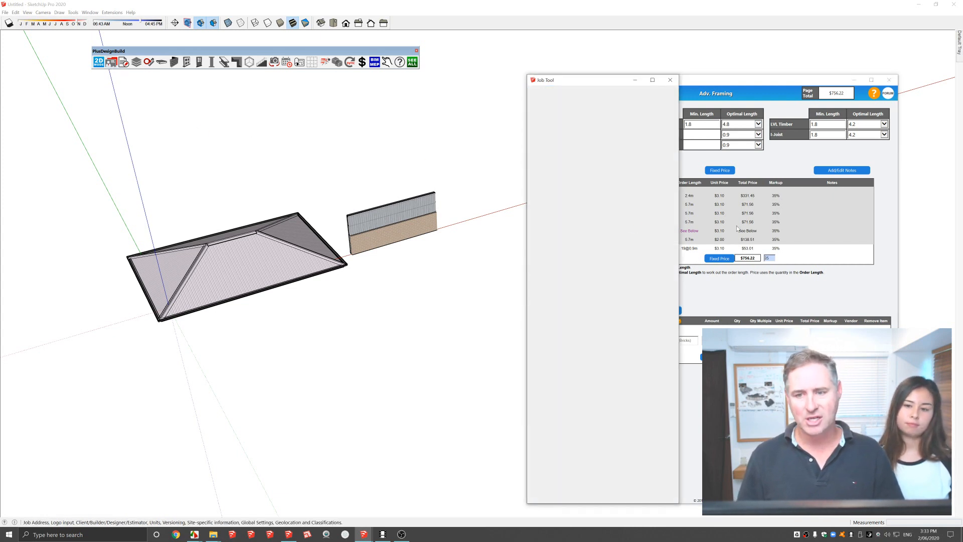
scroll(607, 203, "down", 3)
left_click(602, 354)
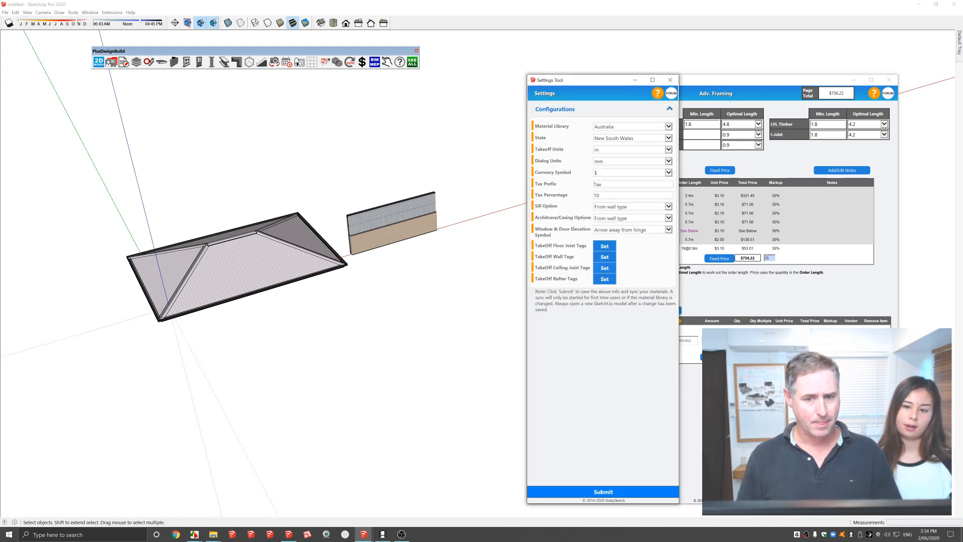
left_click(604, 258)
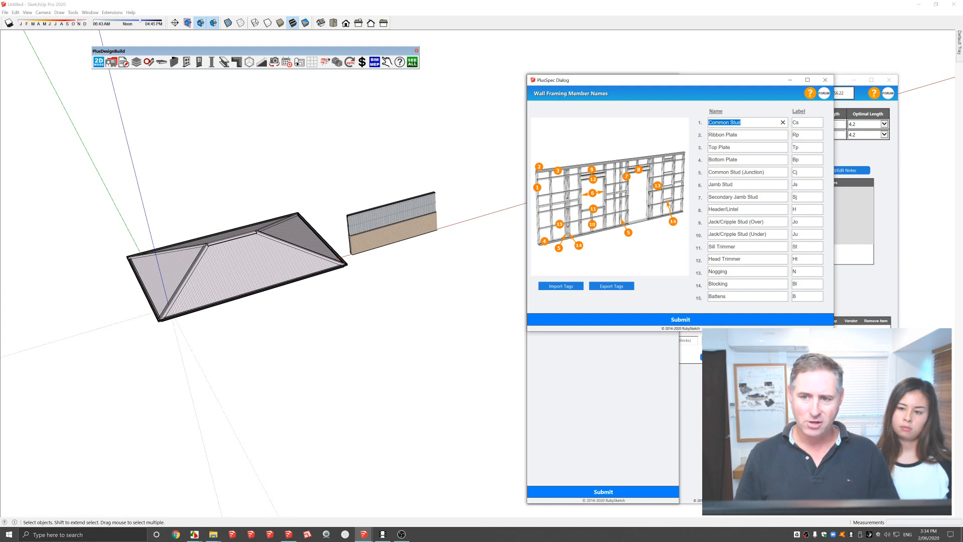
key("Tab")
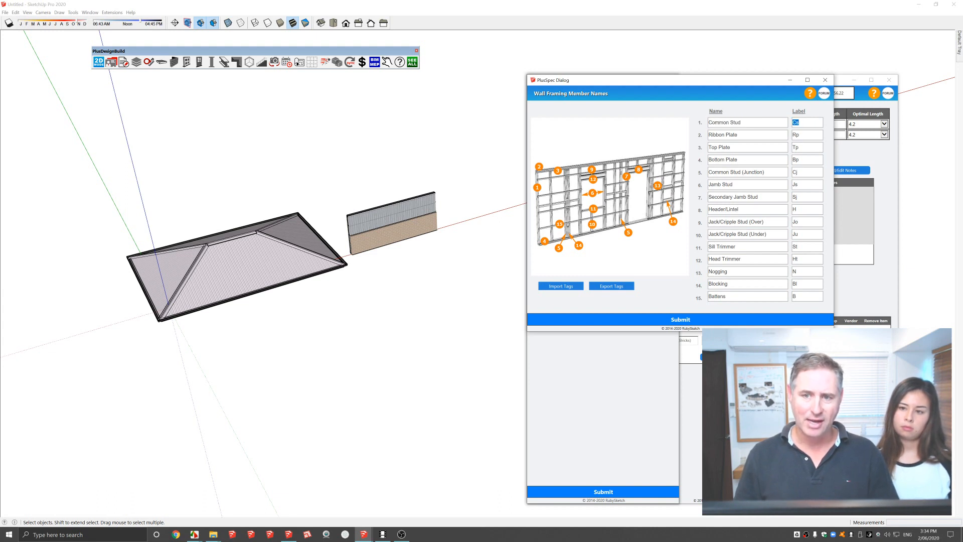
key("Tab")
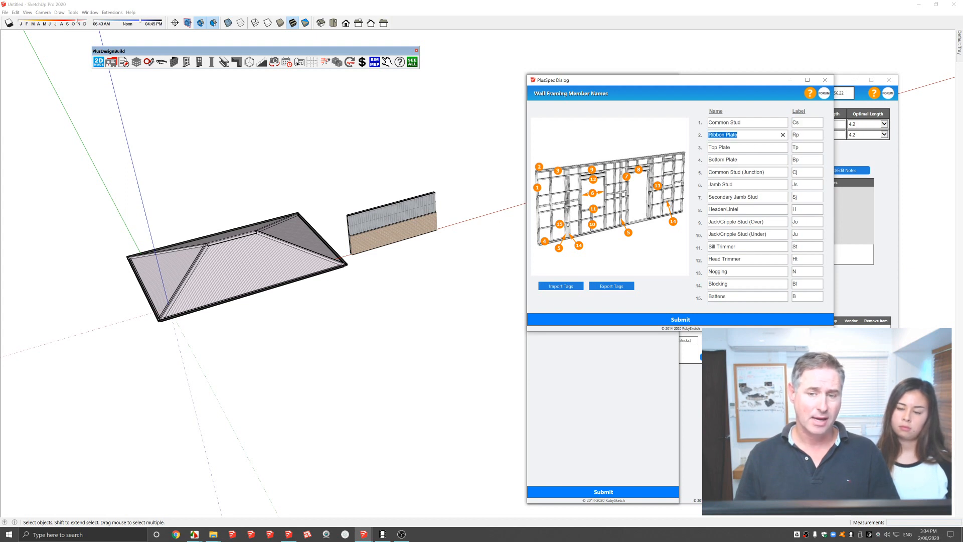
left_click_drag(747, 196, 708, 198)
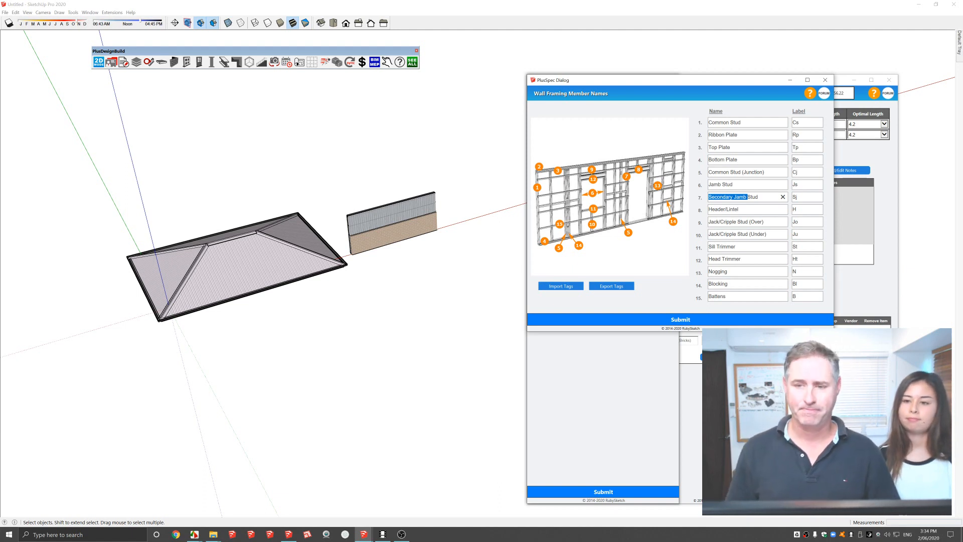
Close the wall tag, settings and job dialogs and return to the takeoff summary page.
left_click(825, 79)
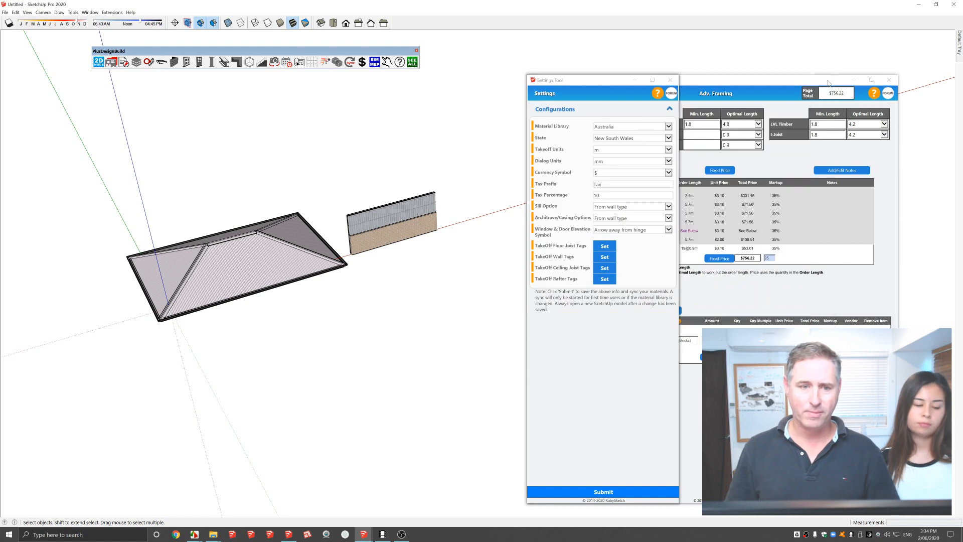
left_click(670, 80)
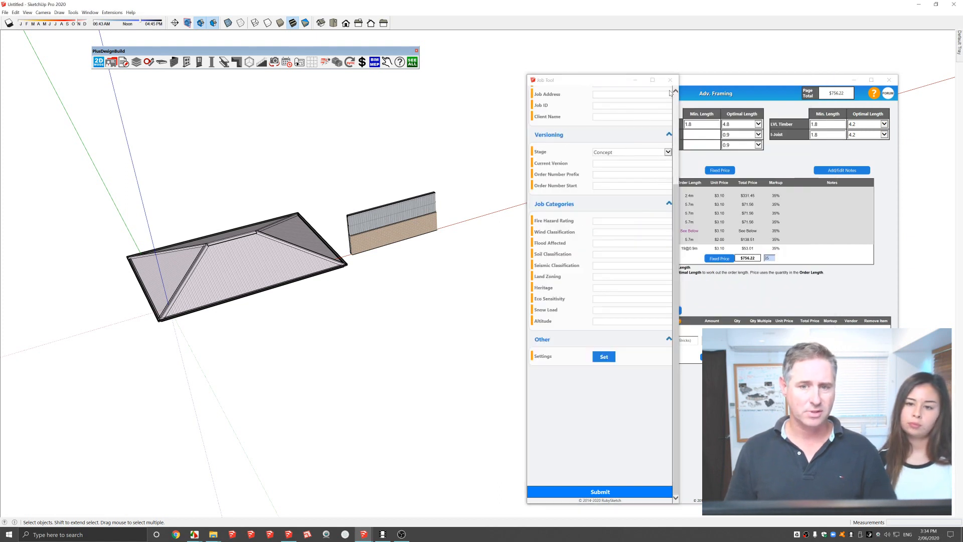
left_click(670, 80)
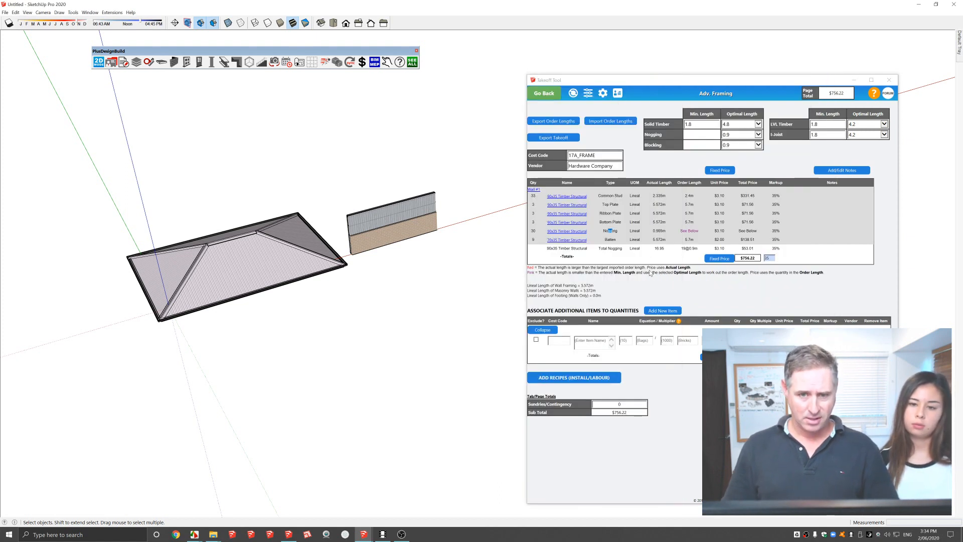
left_click(544, 93)
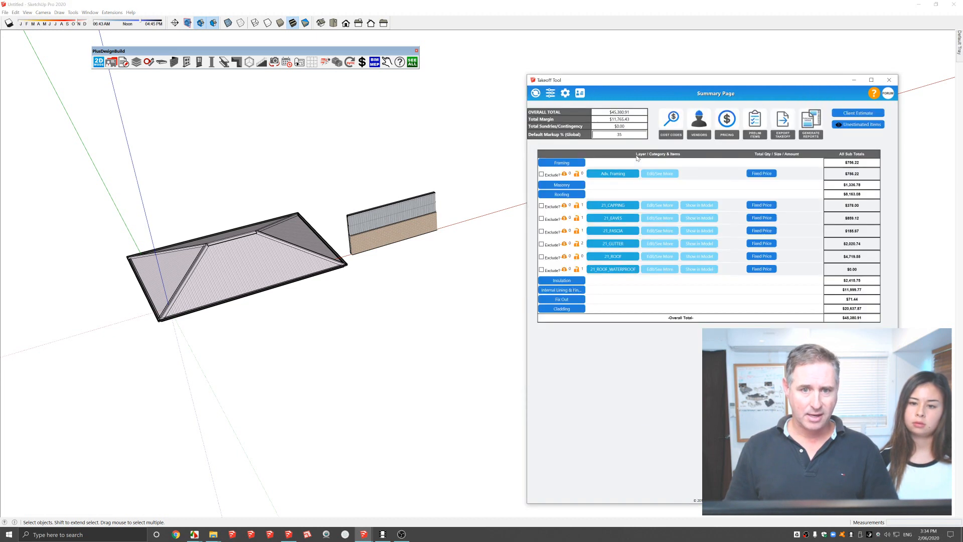
left_click(575, 199)
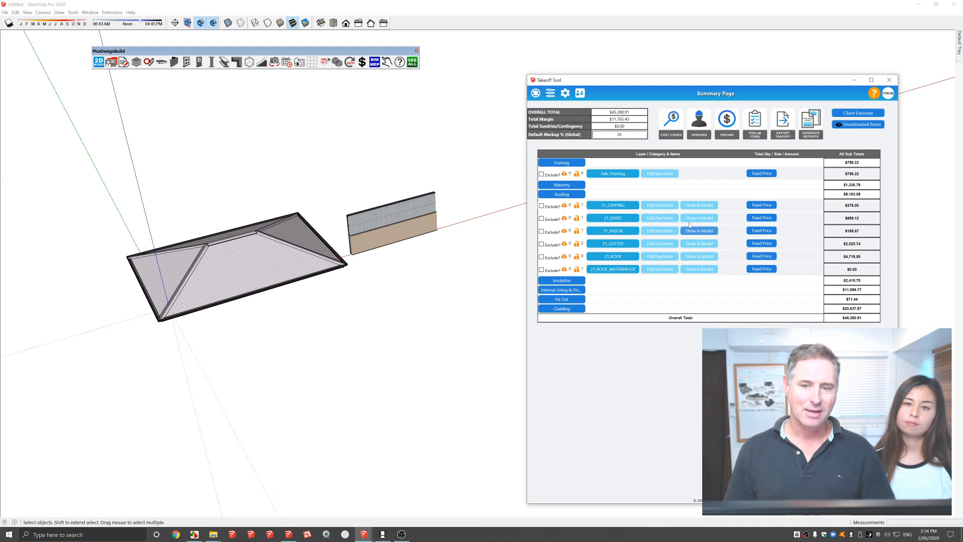
Show the 21_CAPPING, 21_EAVES and 21_FASCIA layers one after another in the model and inspect the fascia corner.
left_click(706, 206)
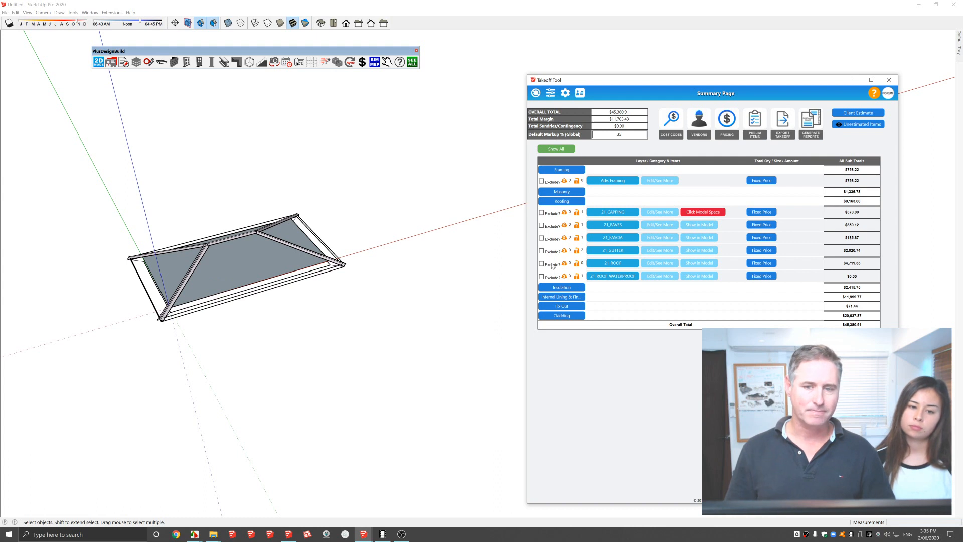
left_click(702, 226)
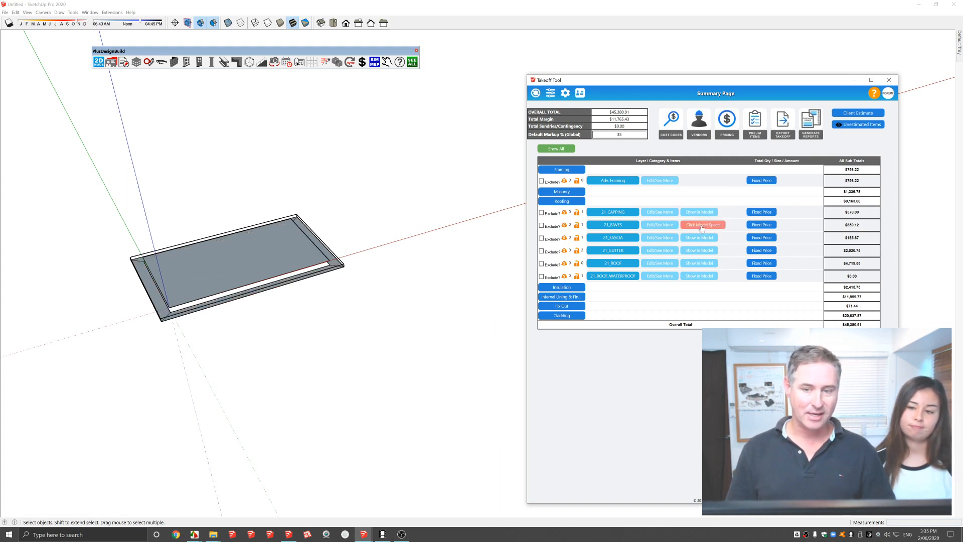
left_click(699, 237)
scroll(319, 272, "up", 3)
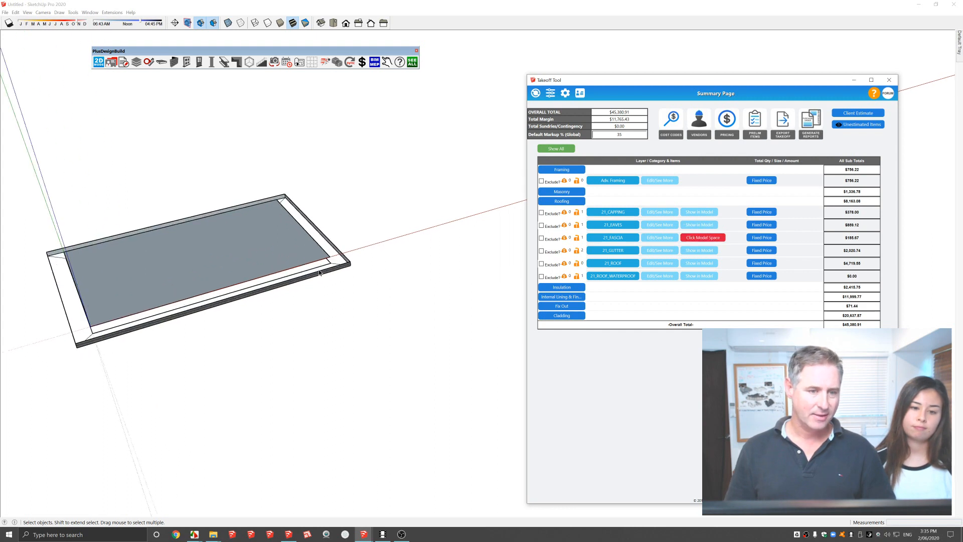
scroll(319, 272, "up", 5)
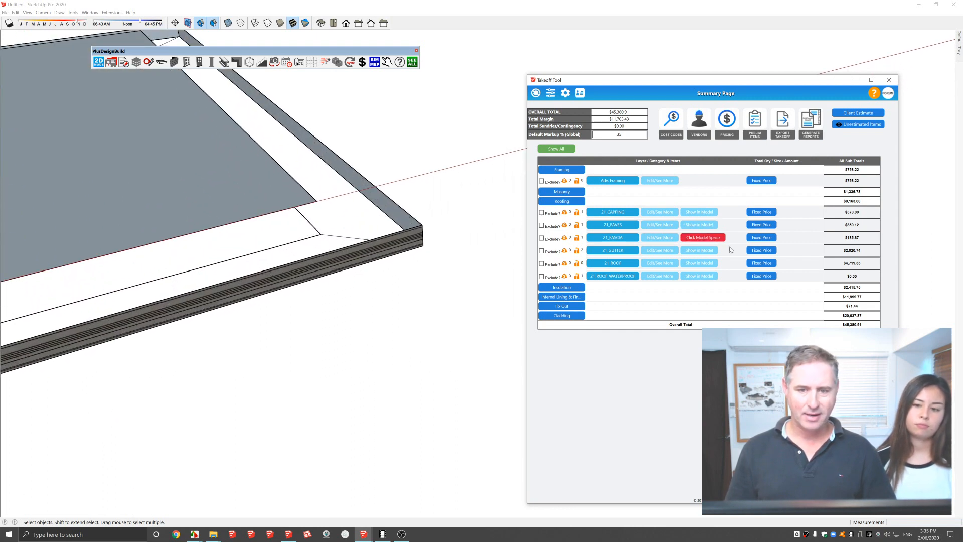
Show the 21_GUTTER and 21_ROOF layers in turn in the model and view each one from the side.
left_click(690, 252)
scroll(405, 209, "down", 5)
middle_click_drag(405, 208, 394, 149)
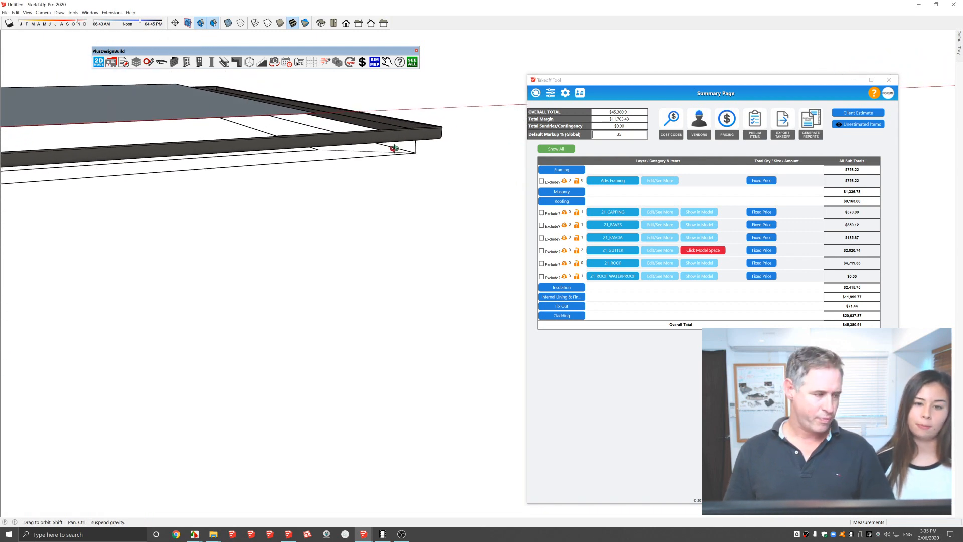
middle_click_drag(394, 148, 396, 149)
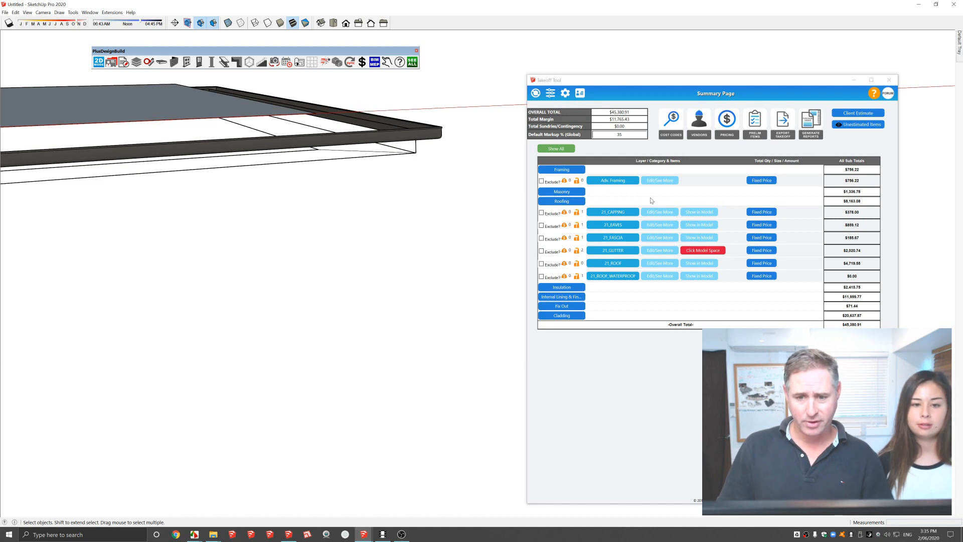
left_click(697, 263)
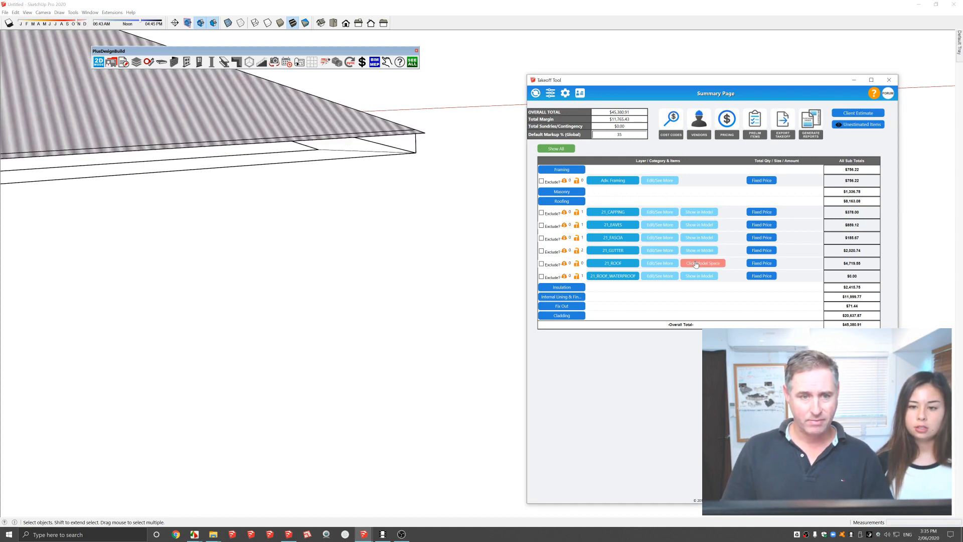
scroll(316, 151, "down", 5)
mouse_move(282, 135)
middle_mouse_down()
mouse_move(401, 209)
mouse_move(393, 224)
mouse_move(344, 222)
mouse_move(386, 234)
middle_mouse_up()
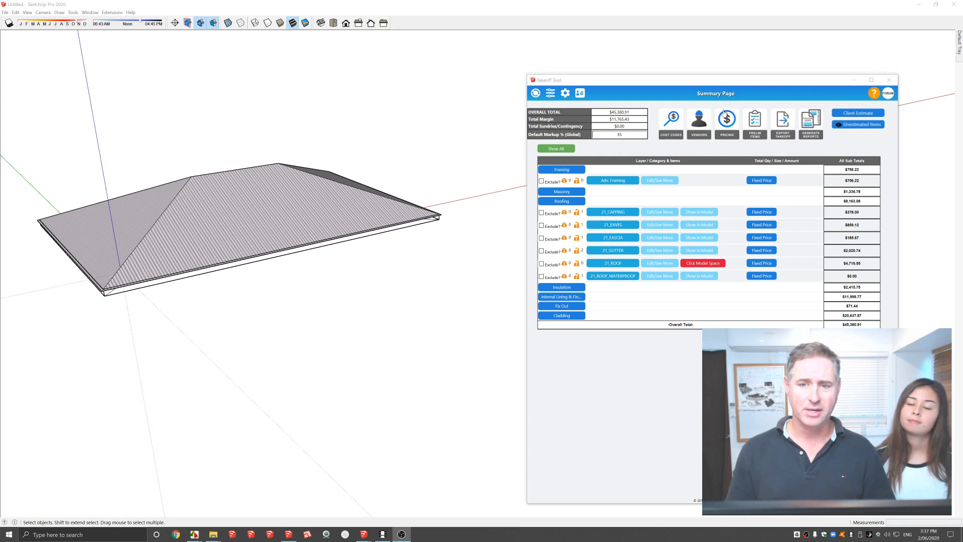
Open the preliminary items and import the filled-in, non-blank preliminary CSV template from the Desktop.
left_click(755, 122)
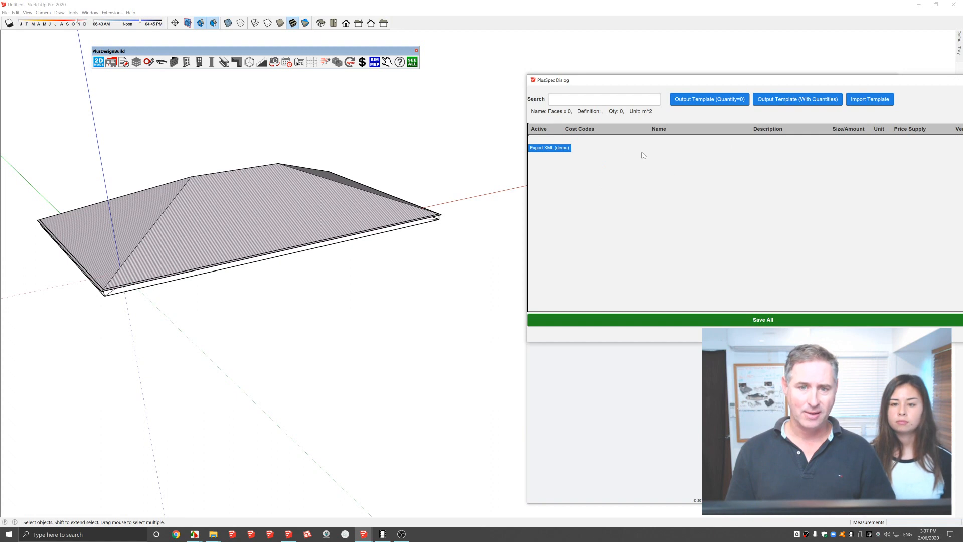
left_click(861, 99)
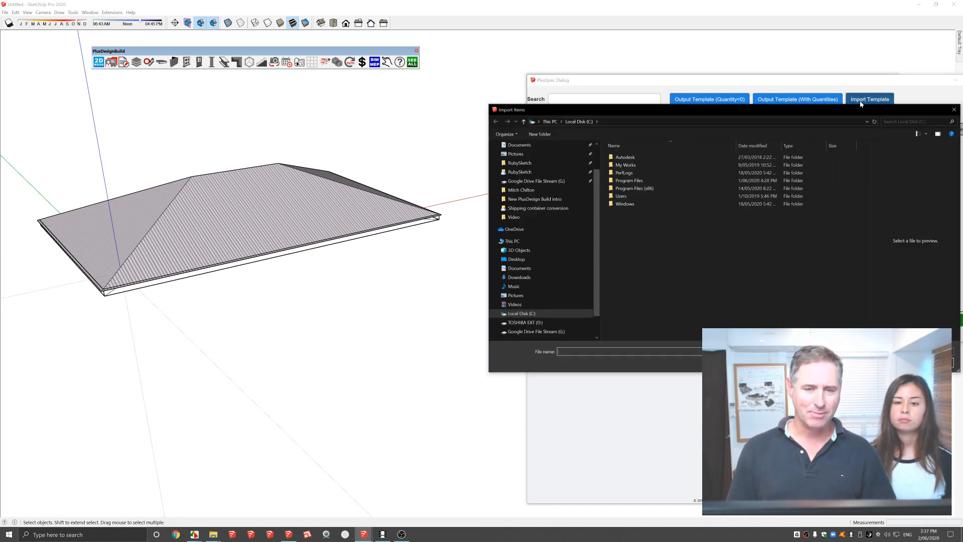
scroll(575, 181, "up", 2)
left_click(546, 162)
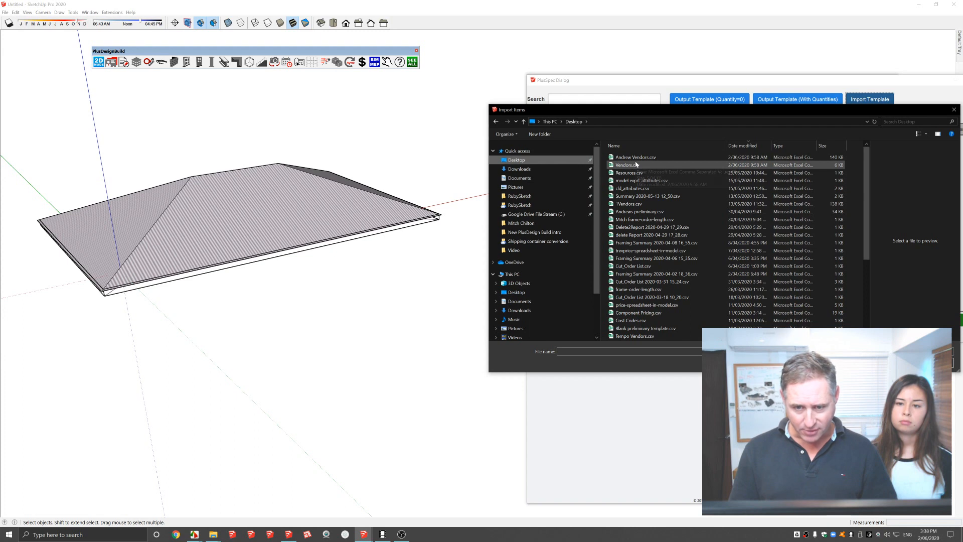
left_click(638, 212)
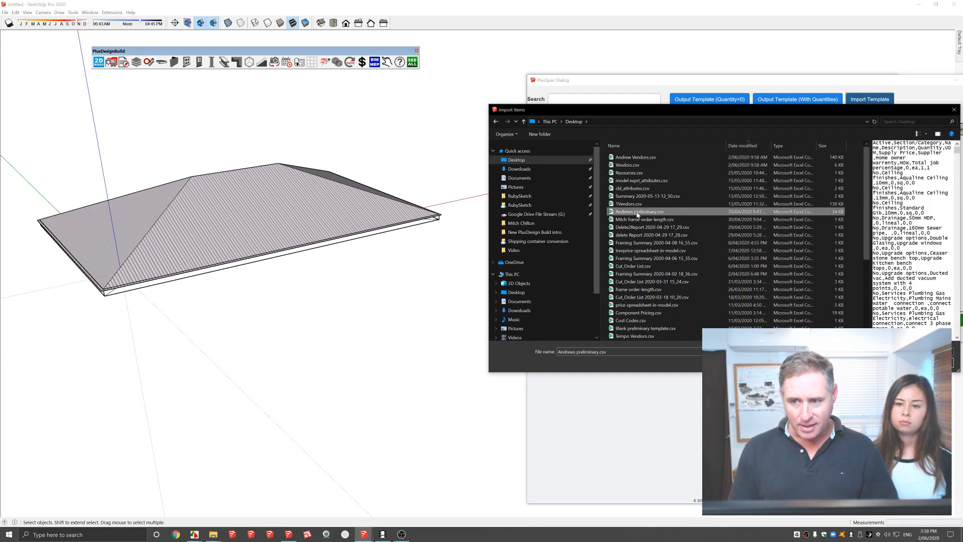
left_click(886, 362)
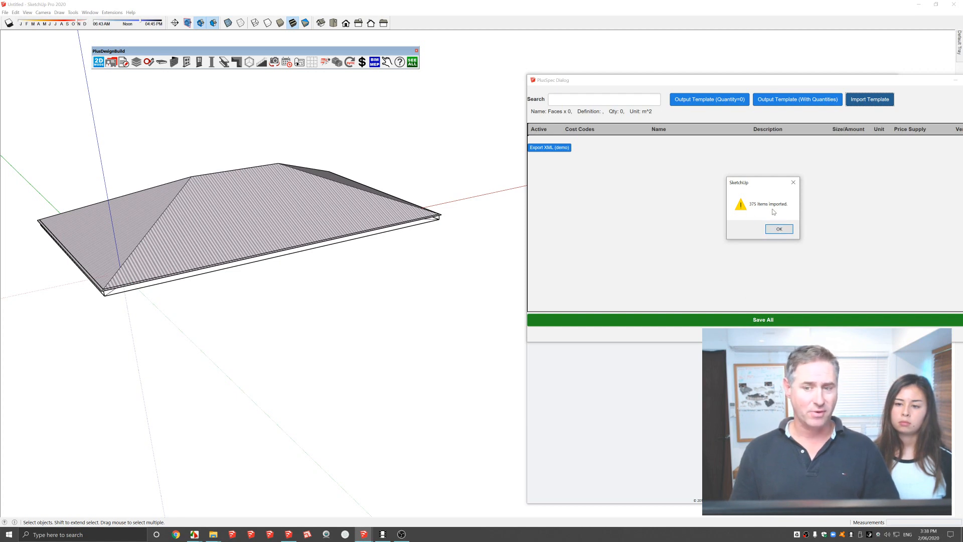
left_click(777, 230)
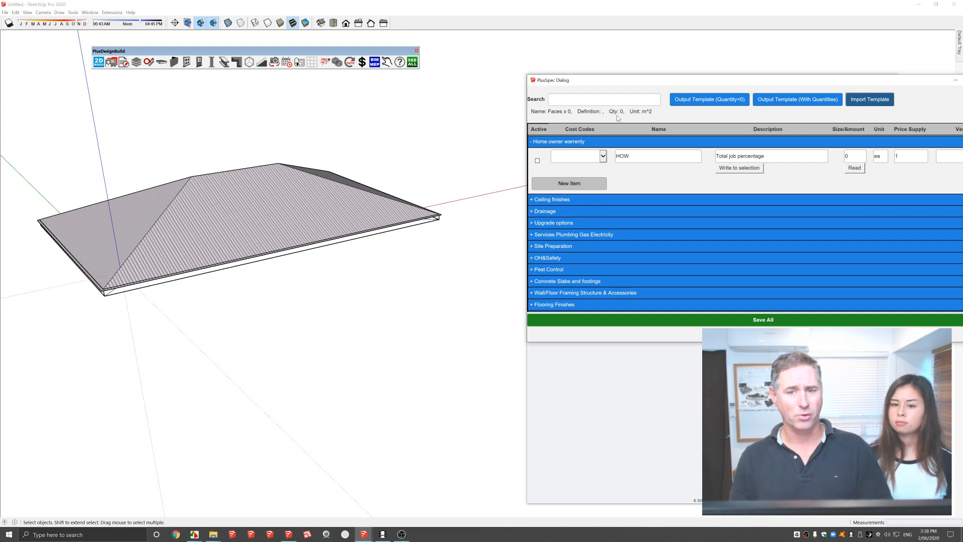
Check the Ceiling finishes section, collapse the open preliminary sections, and search the items for "grass".
left_click_drag(622, 88, 552, 63)
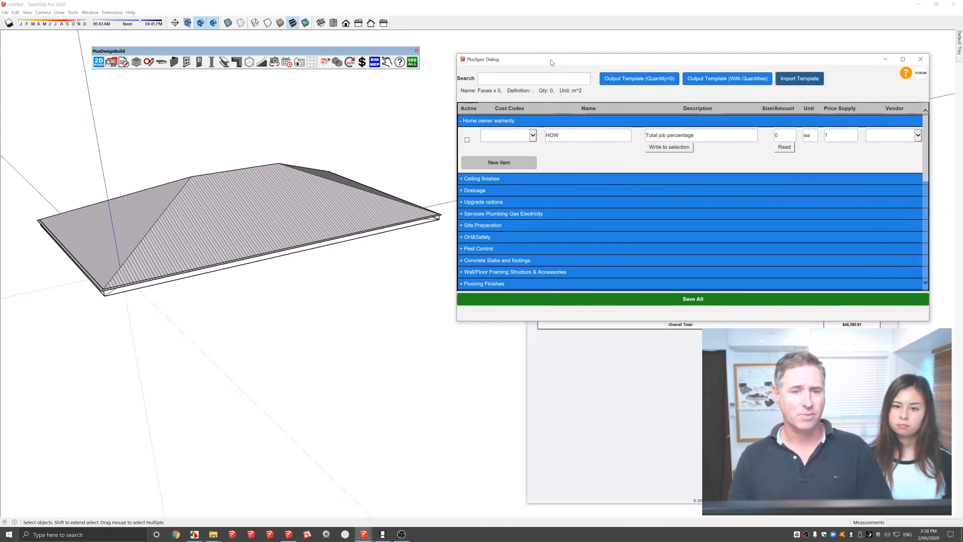
left_click(464, 180)
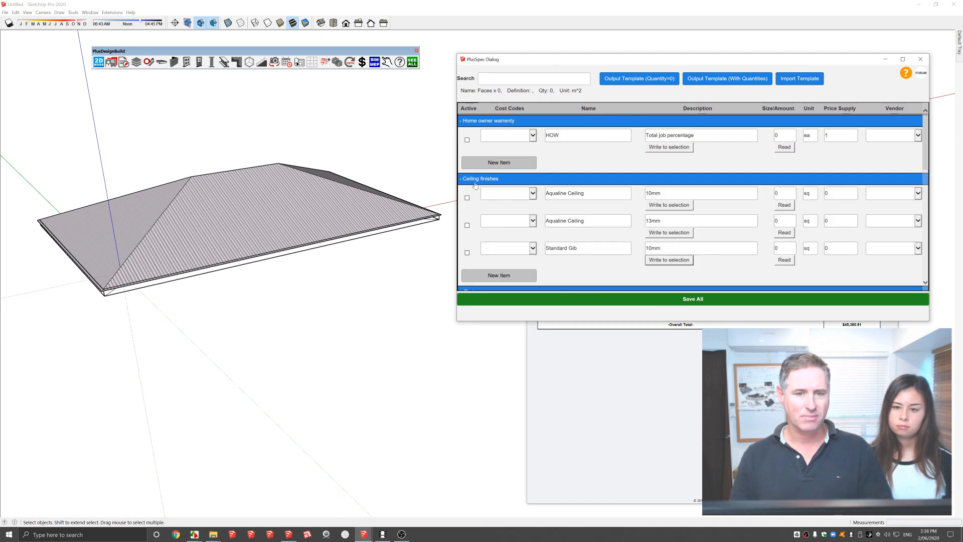
left_click(464, 180)
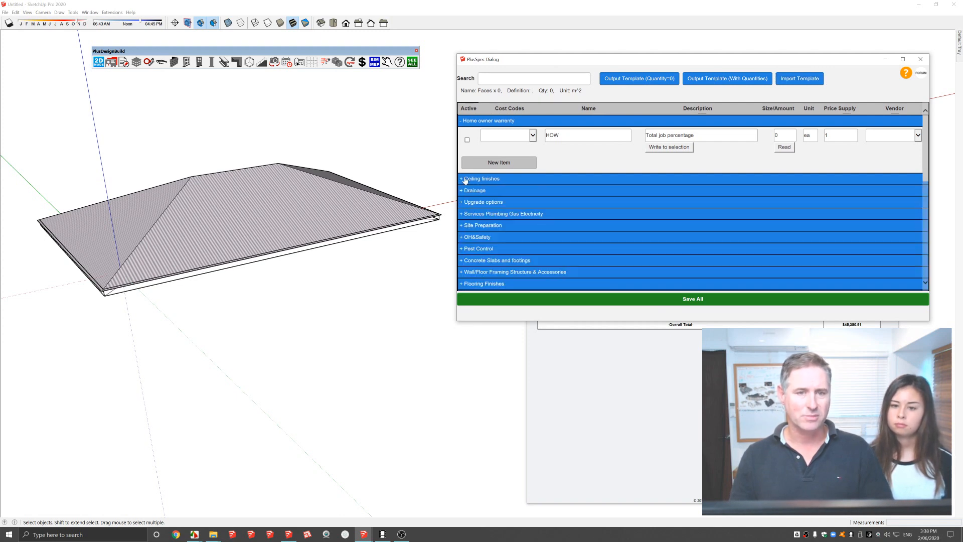
left_click(464, 123)
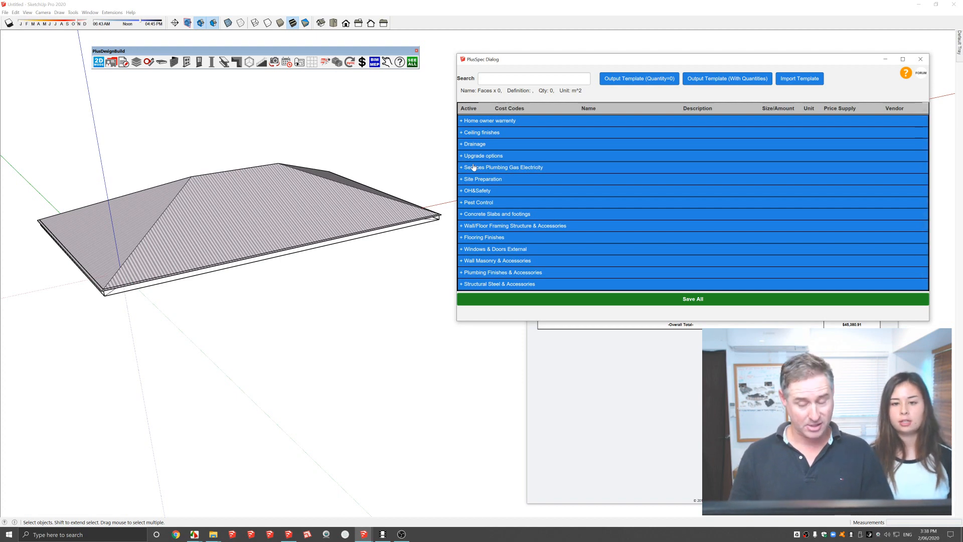
left_click(484, 78)
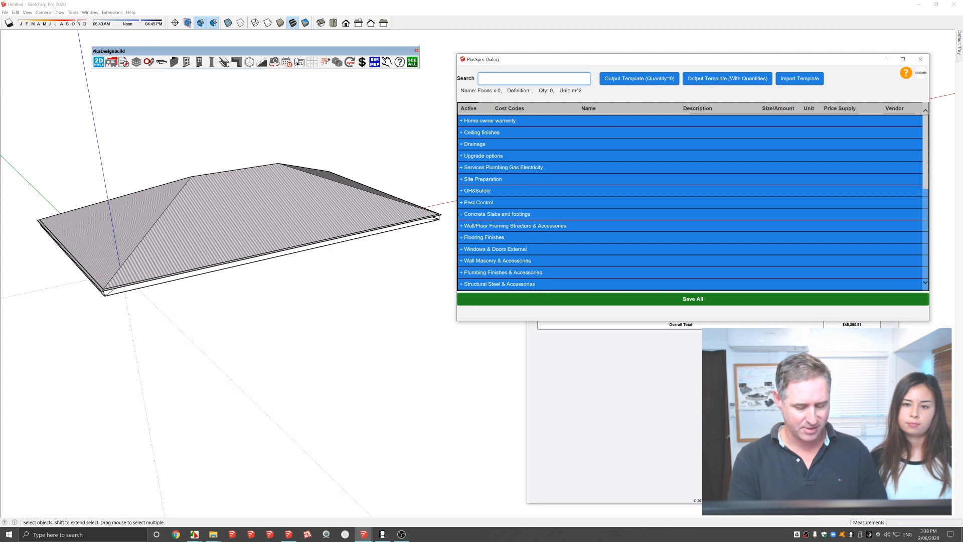
type("grass")
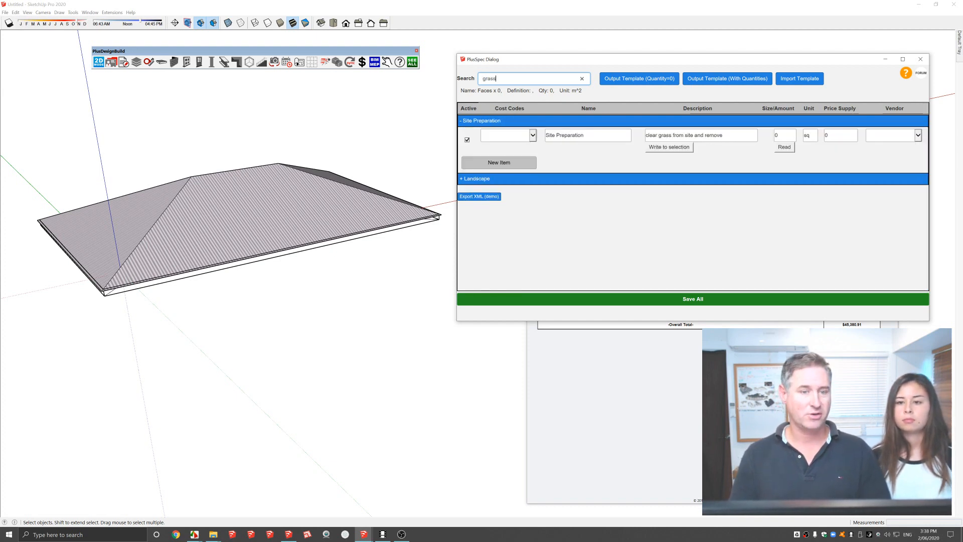
Draw a site rectangle of about 35 by 23 m on the ground around the building.
scroll(266, 258, "down", 5)
mouse_move(271, 255)
middle_mouse_down()
mouse_move(258, 261)
mouse_move(265, 390)
mouse_move(284, 423)
middle_mouse_up()
key("r")
left_click(191, 423)
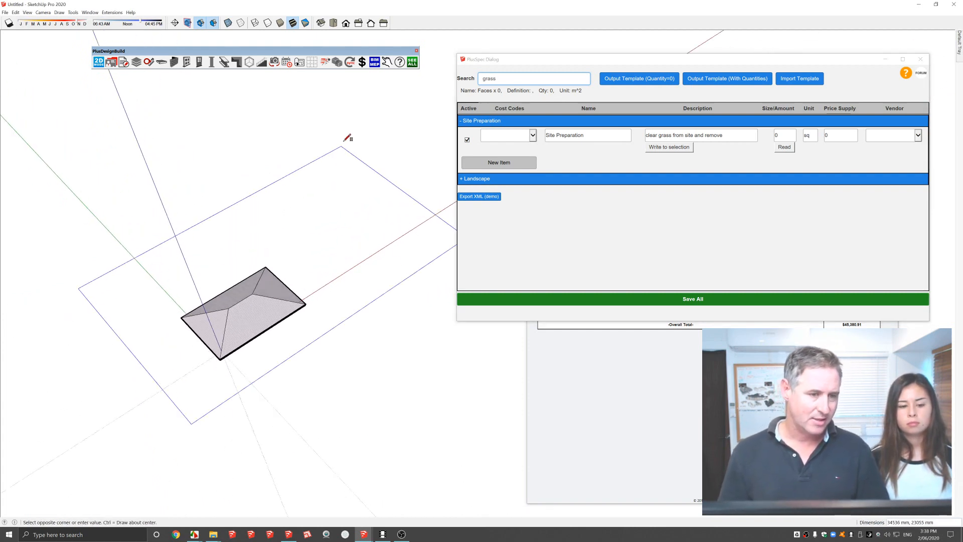
left_click(352, 134)
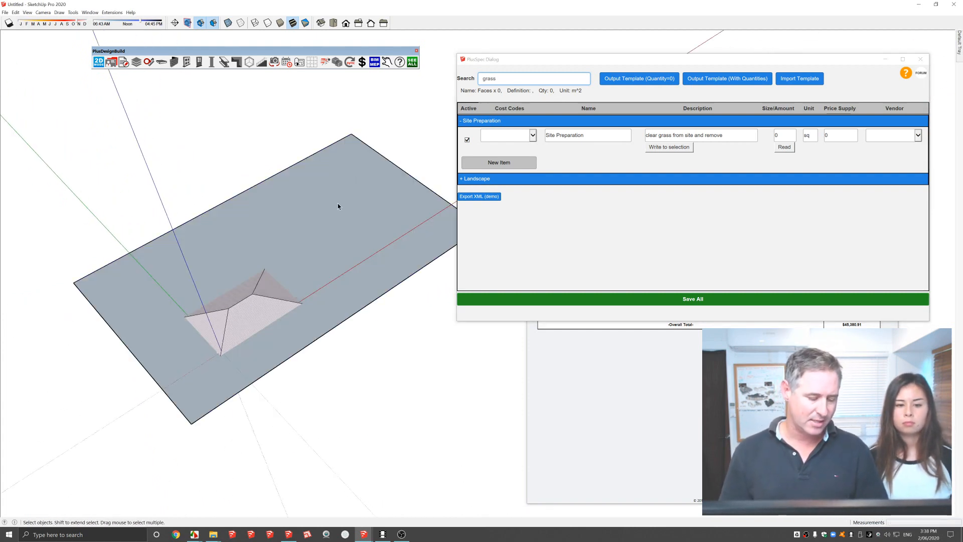
Draw a smaller rectangle inside the site, overlapping the building's back corner, and select the resulting ground face.
left_click(221, 352)
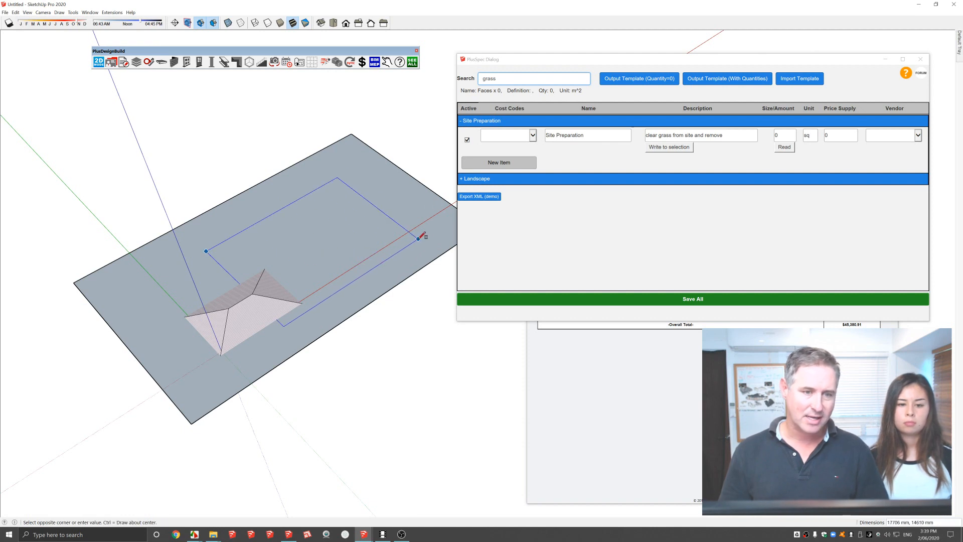
left_click(427, 221)
key("space")
left_click(371, 224)
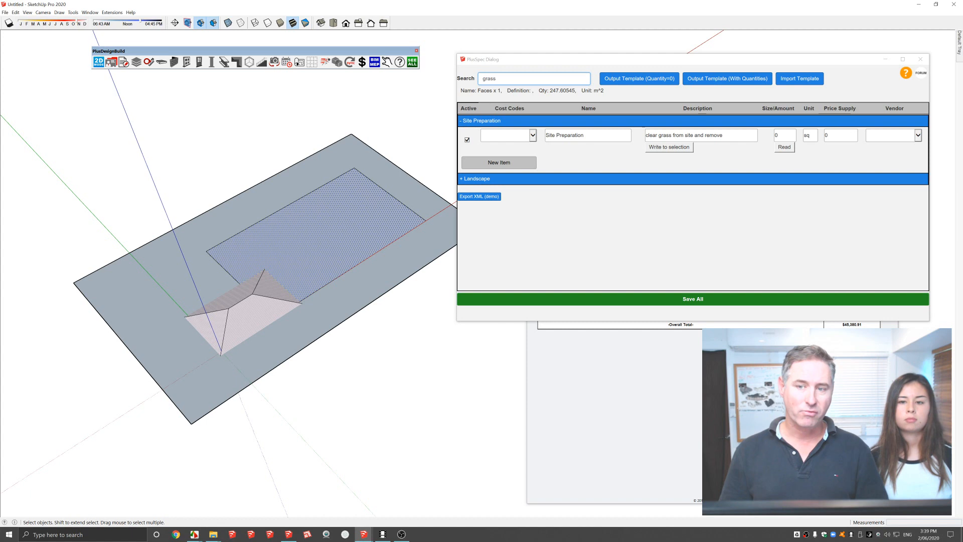
Read the selected area into the "clear grass from site and remove" item, assign cost code 13_SITE_SETUP, and write it to the selection.
left_click(785, 148)
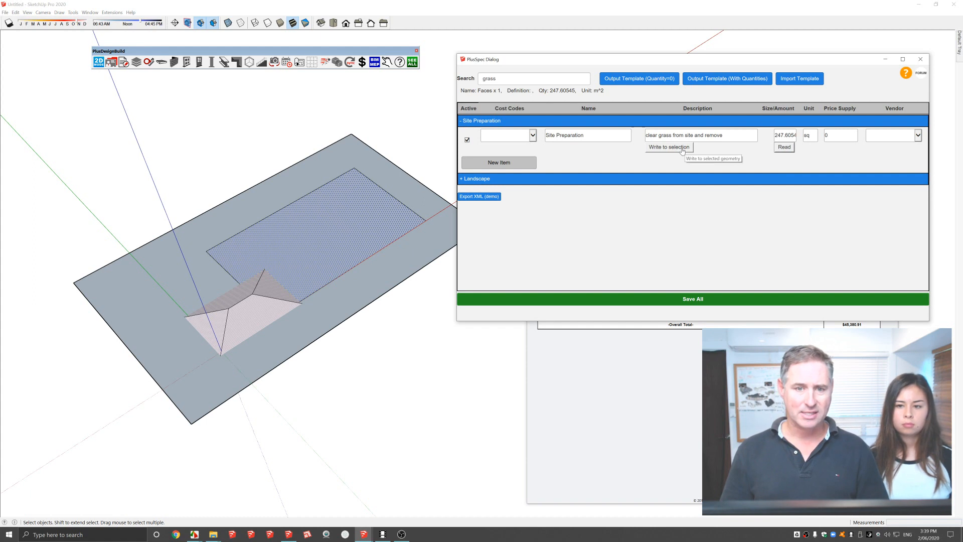
left_click(534, 138)
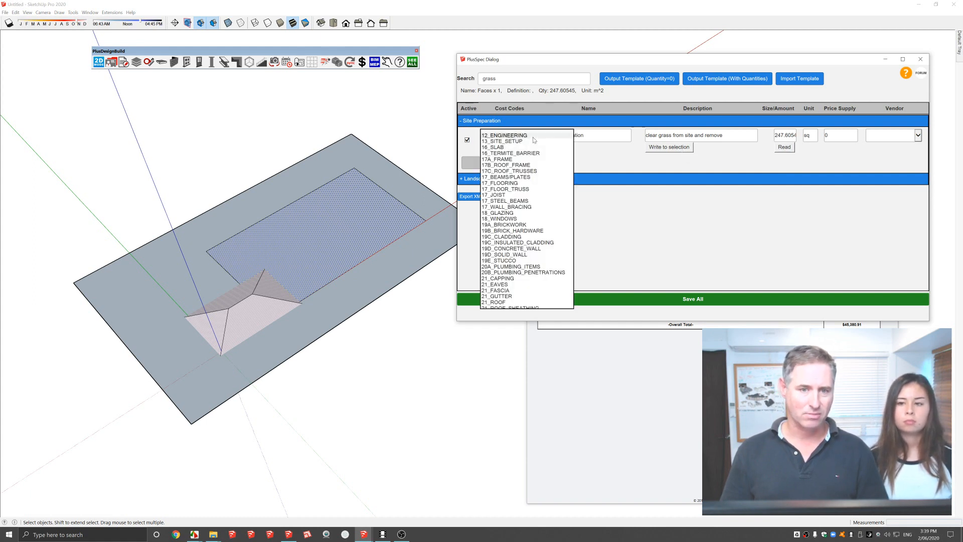
left_click(531, 142)
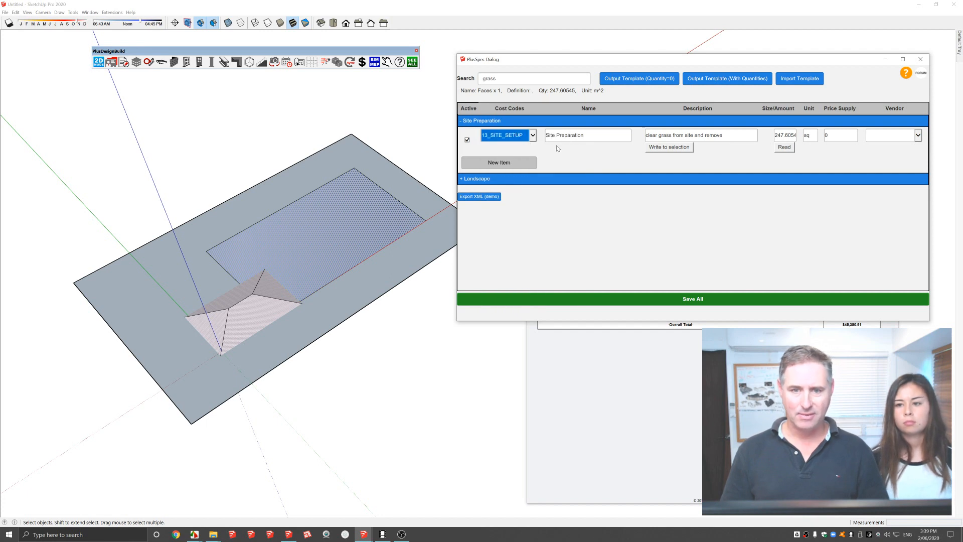
left_click(683, 147)
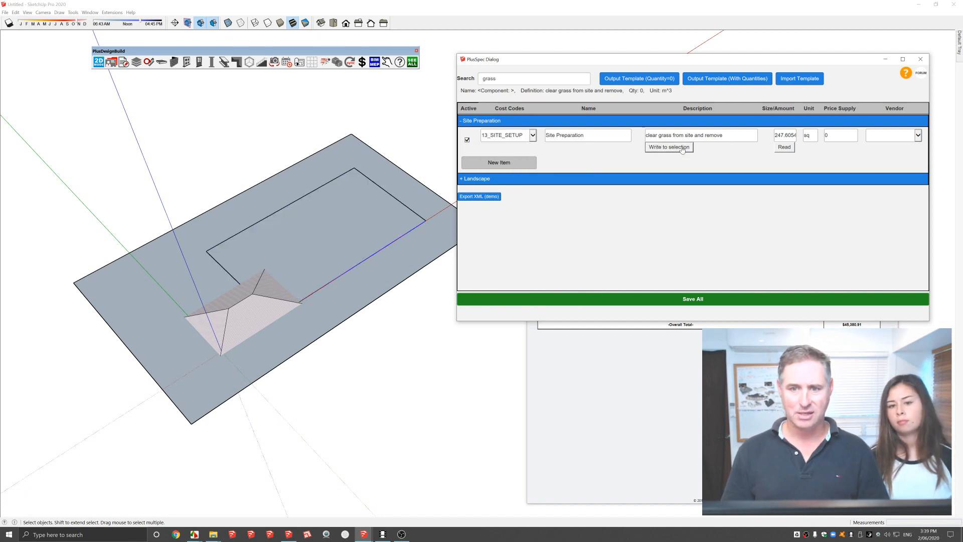
left_click(532, 163)
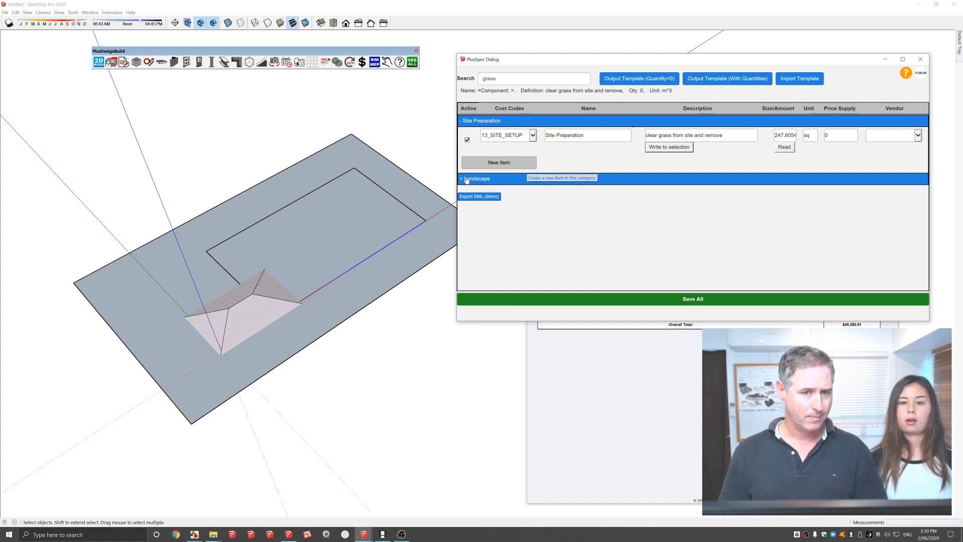
In the Landscape section, read the surrounding ground's area into "prep with top soil" and write that item to the face.
left_click(461, 180)
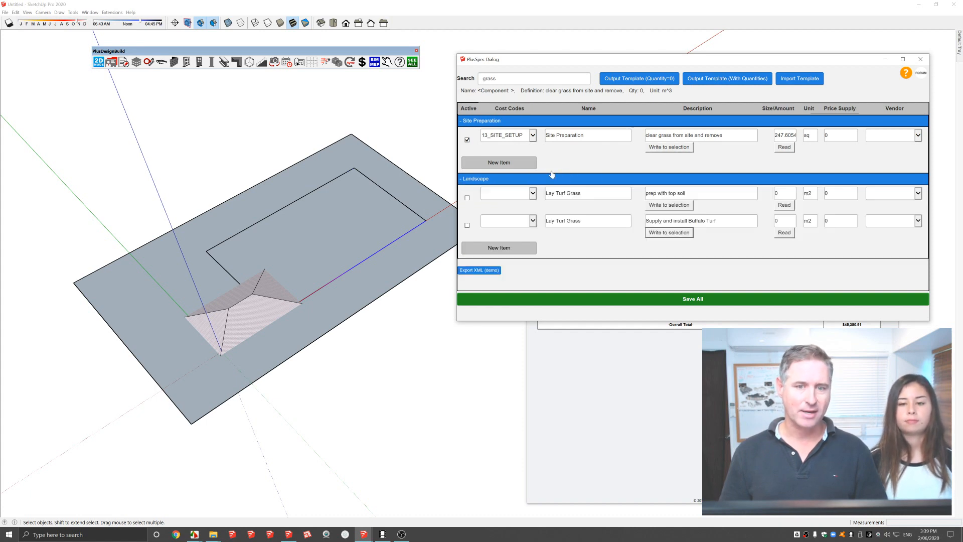
left_click(374, 290)
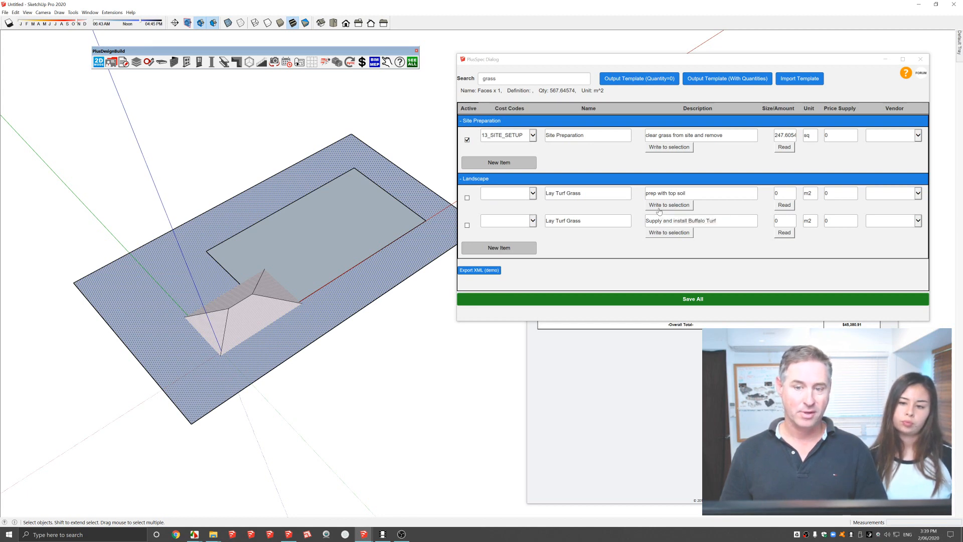
left_click(784, 206)
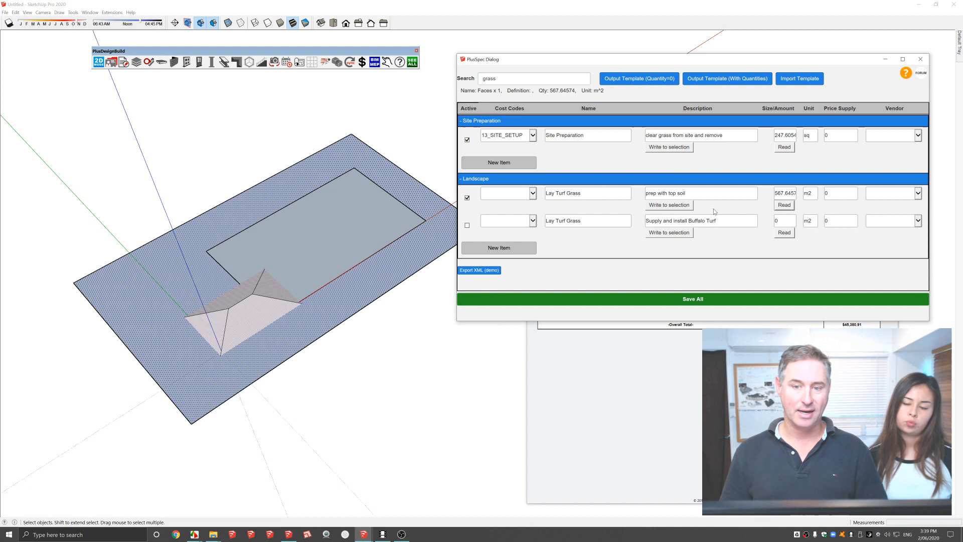
left_click(674, 205)
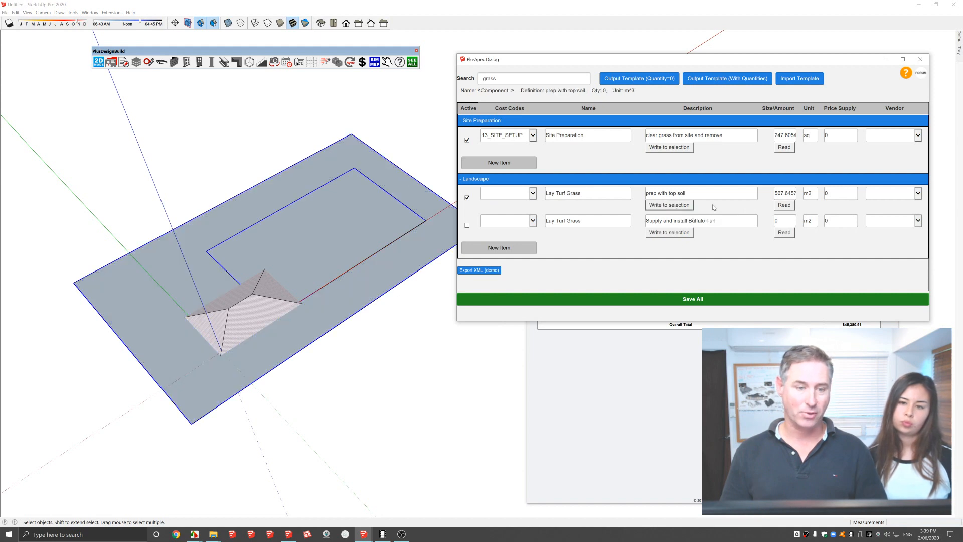
double_click(417, 247)
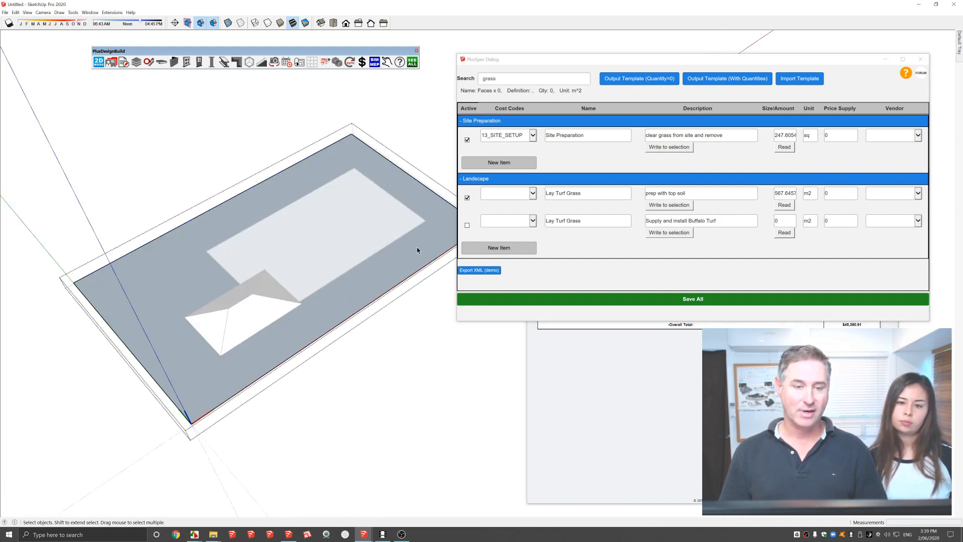
left_click(420, 249)
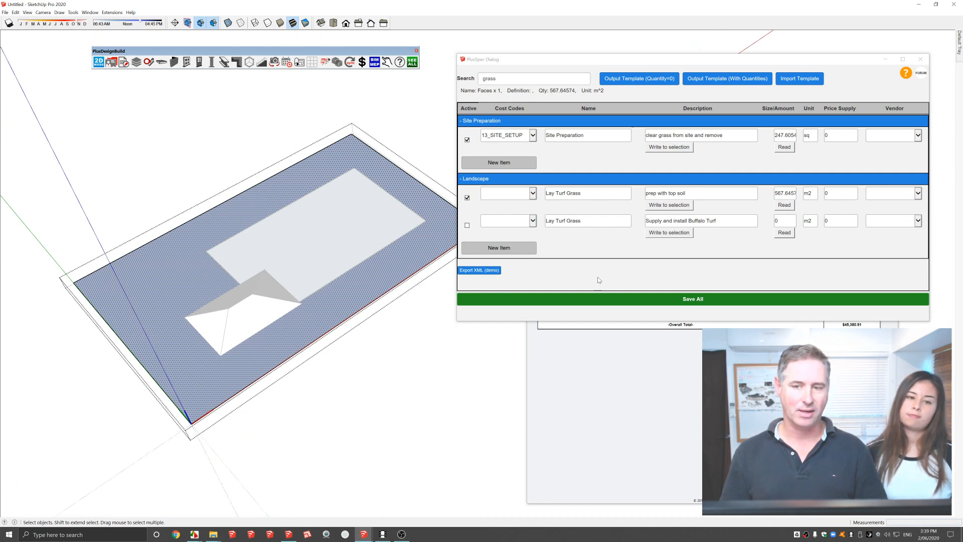
Save all preliminary items, close their dialog, and refresh the takeoff summary to list the Prelim Items categories.
left_click(648, 300)
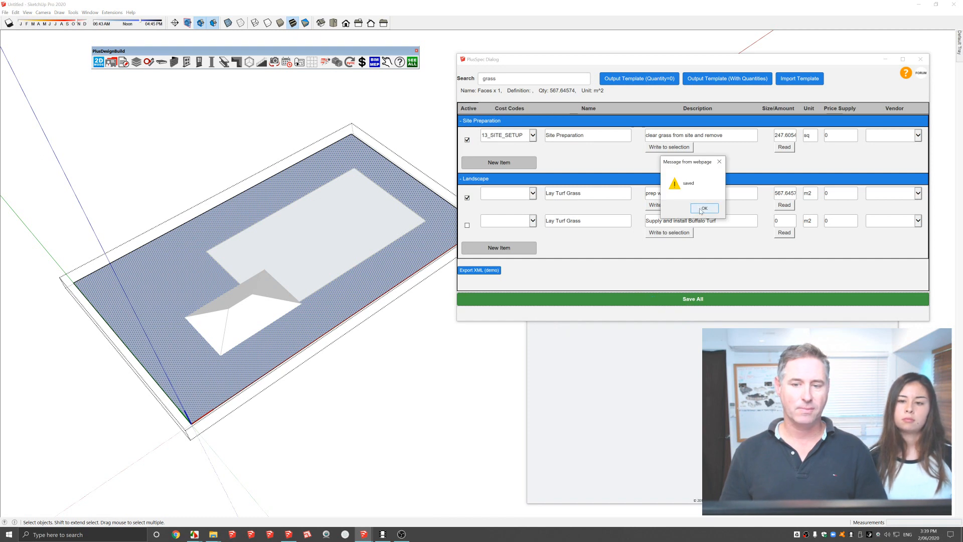
left_click(703, 208)
left_click(920, 58)
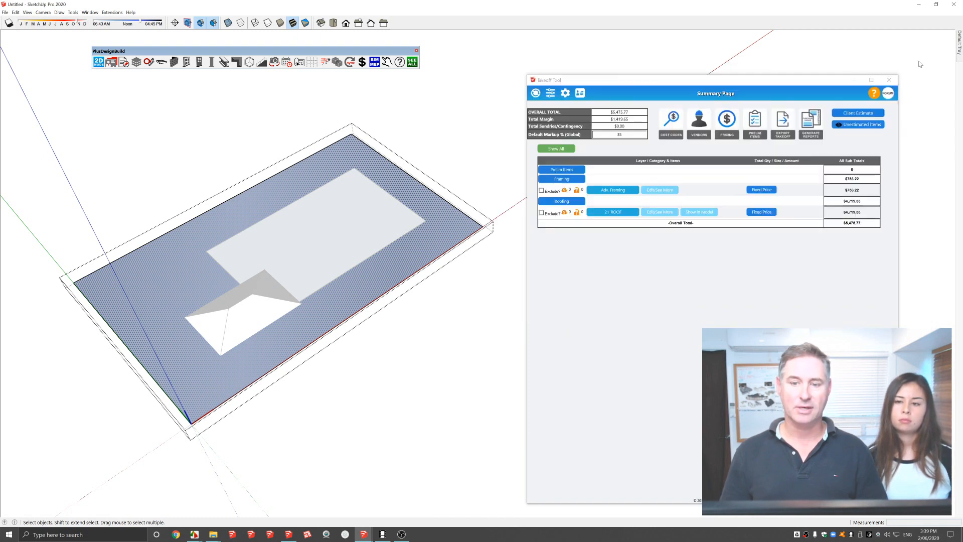
left_click(536, 95)
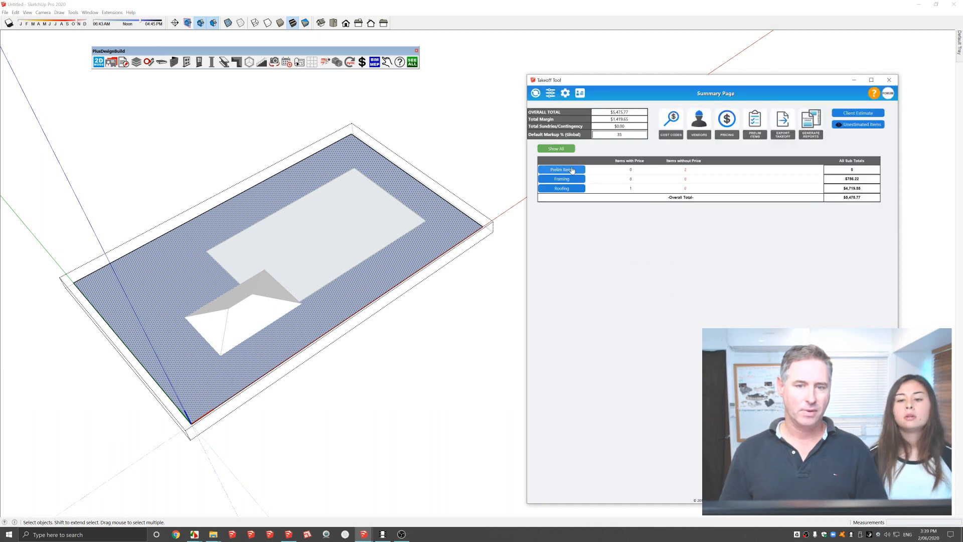
left_click(562, 170)
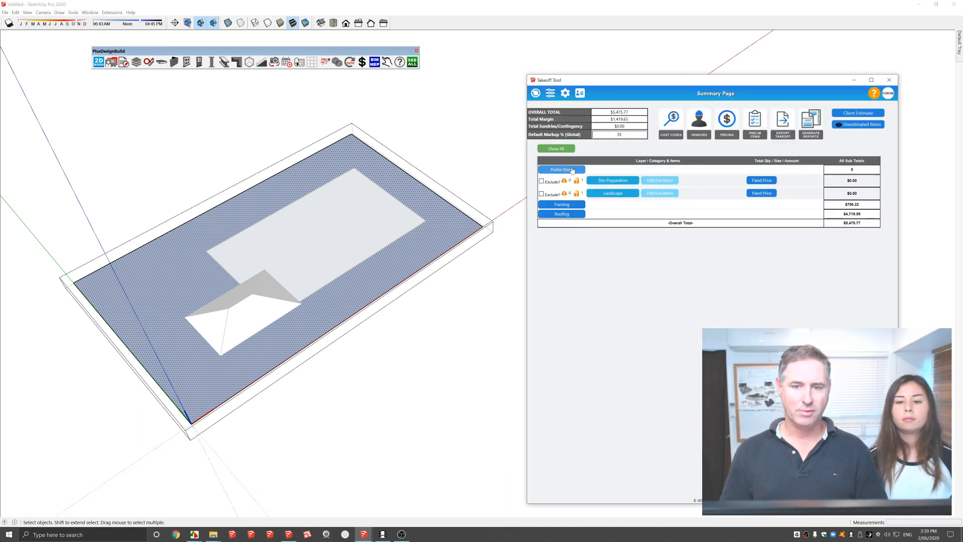
Set the unit price of the Site Preparation grass-clearing item to 5 and return to the takeoff summary.
left_click(656, 180)
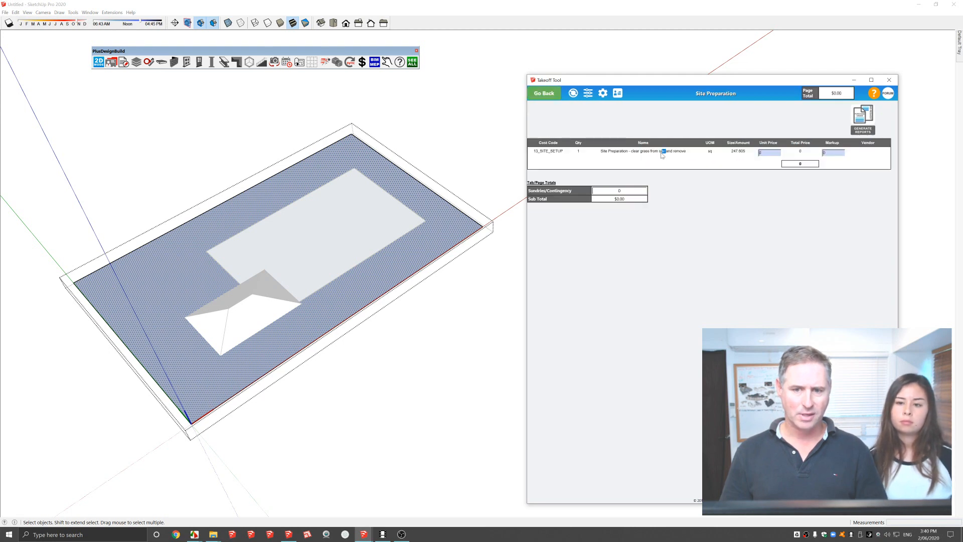
left_click_drag(664, 154, 643, 156)
double_click(767, 152)
type("5")
left_click(766, 191)
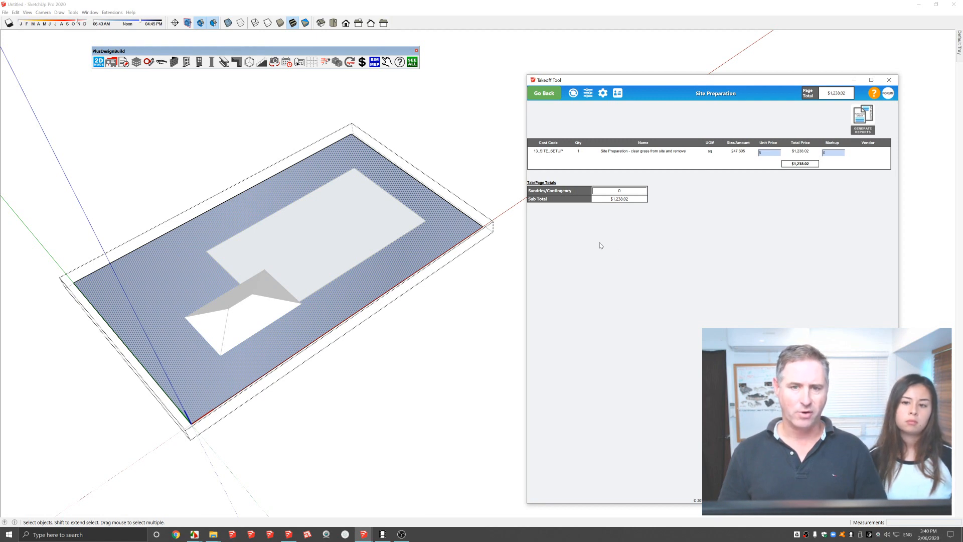
left_click(545, 93)
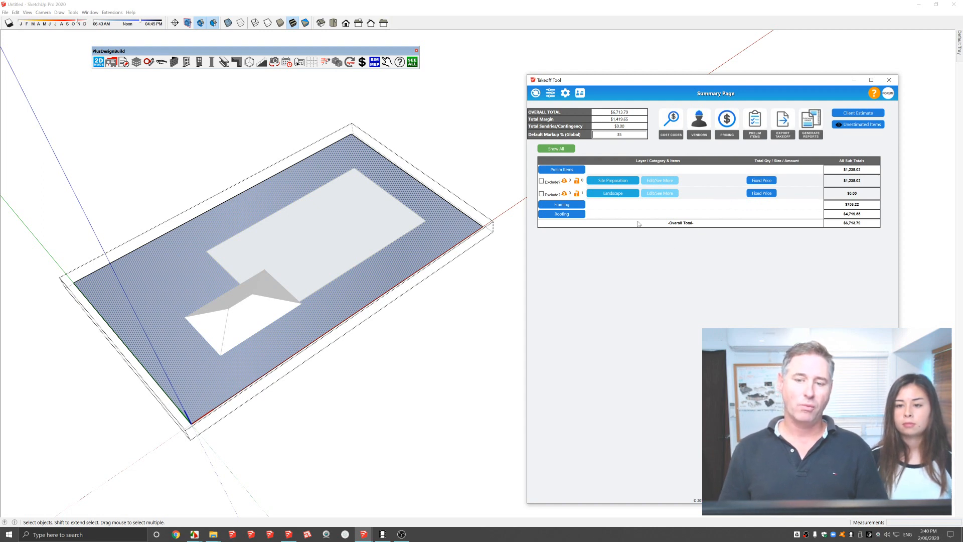
Review the Site Preparation breakdown in the summary and its detail page with the vendor column.
left_click(619, 181)
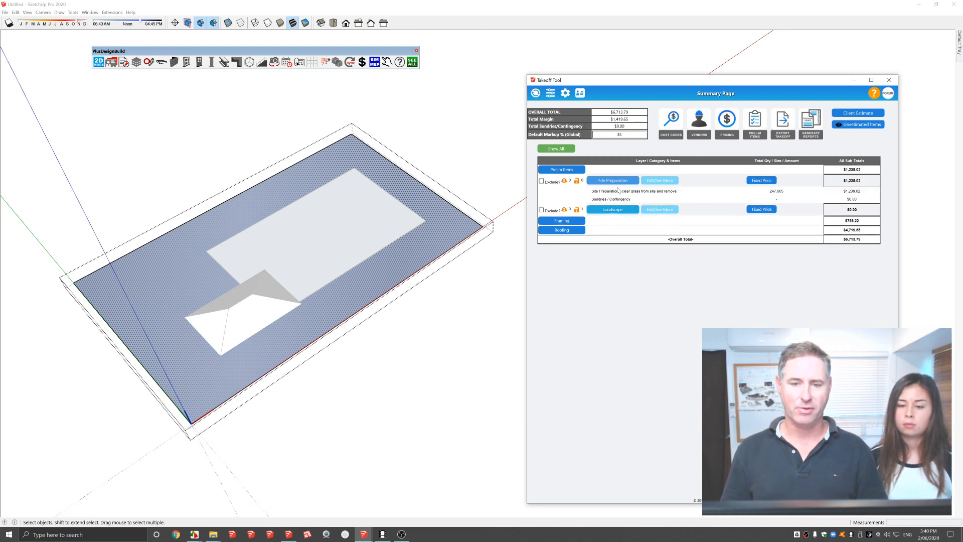
left_click(663, 182)
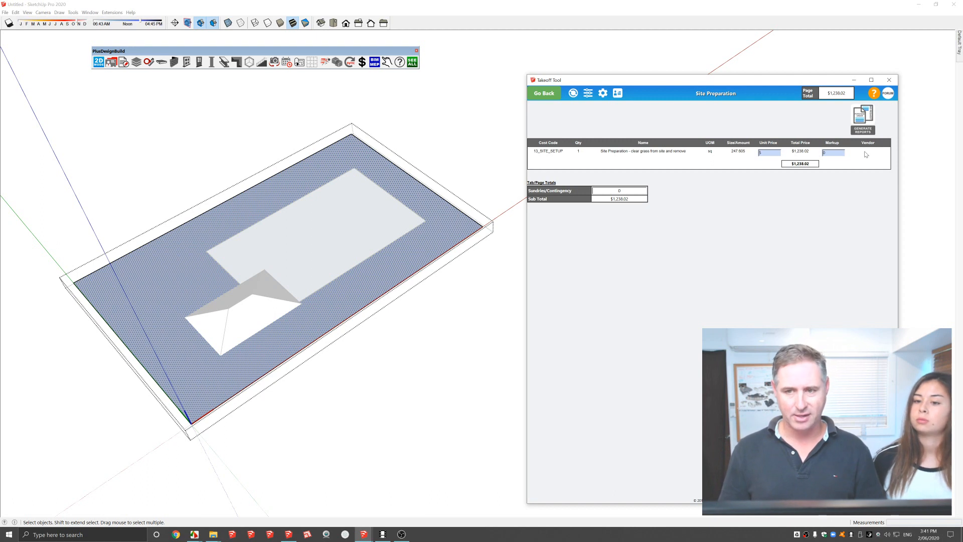
left_click(542, 93)
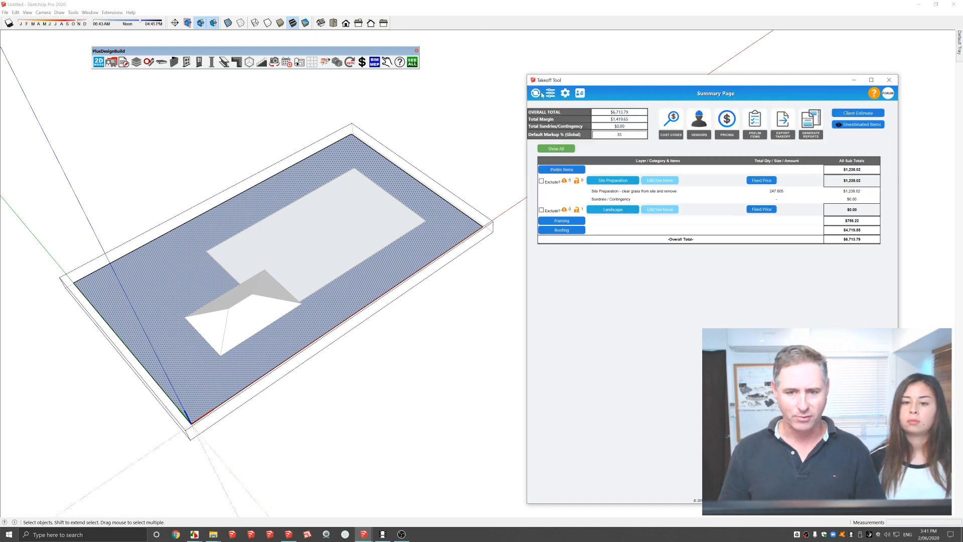
Open the details of 21_ROOF under Roofing and set the roof sheeting's vendor to roof supplier and its cost code to 21_ROOF.
left_click(575, 233)
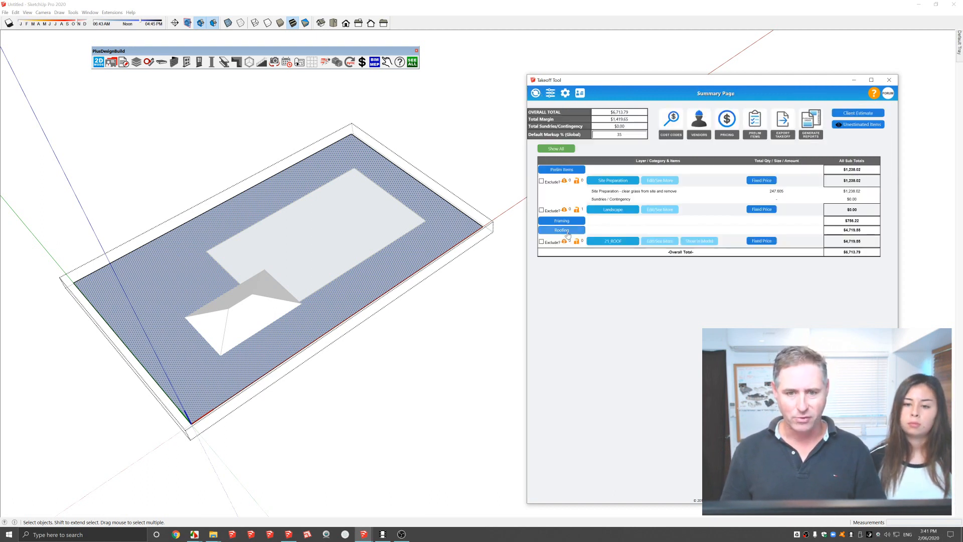
left_click(660, 242)
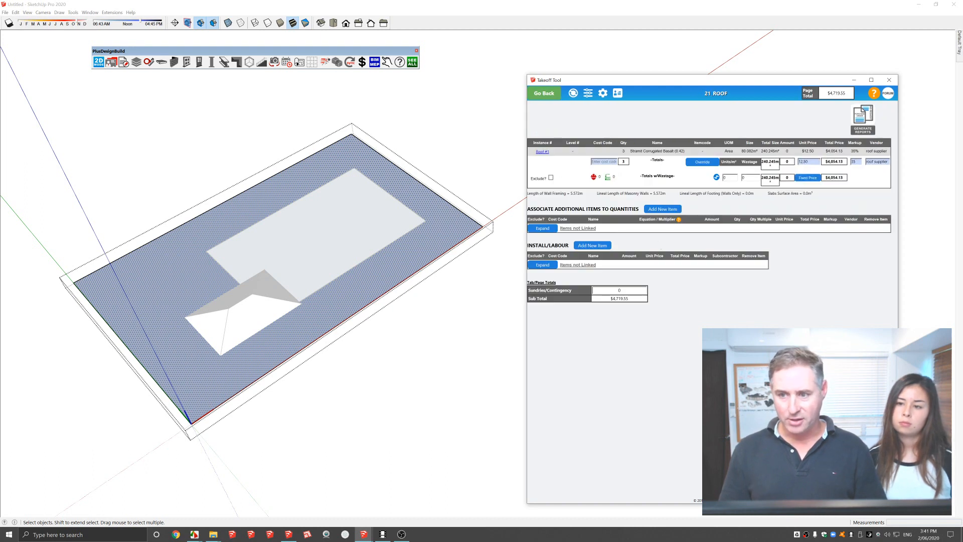
left_click(874, 162)
key("BackSpace")
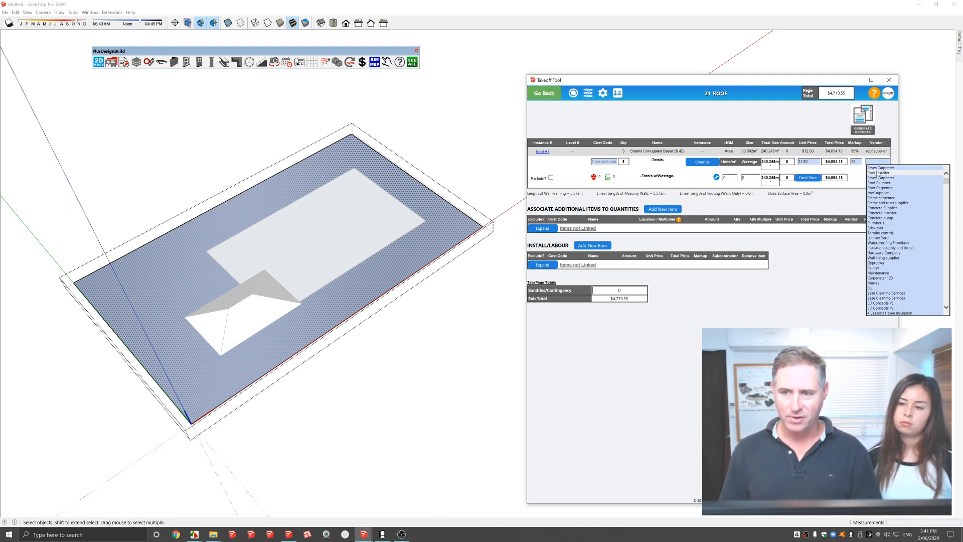
type("r")
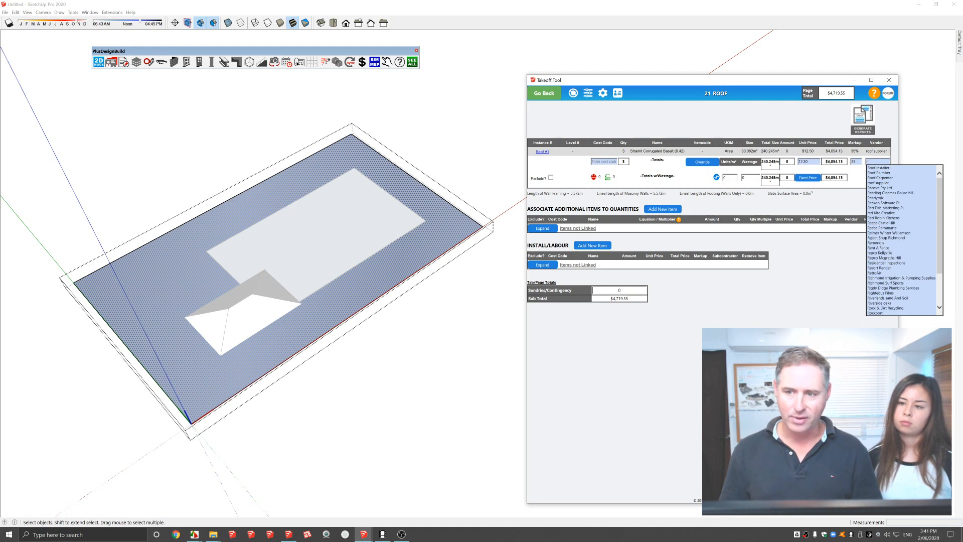
left_click(879, 183)
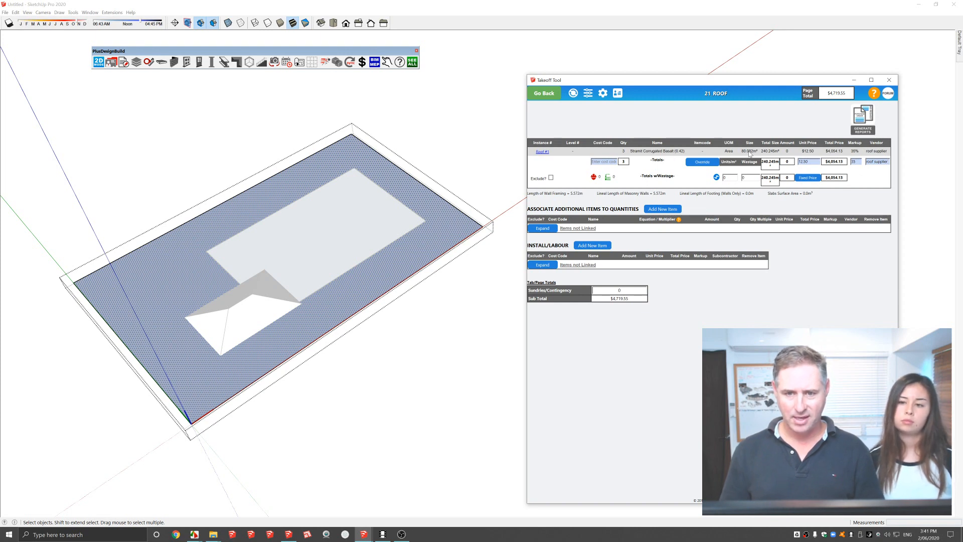
left_click(605, 161)
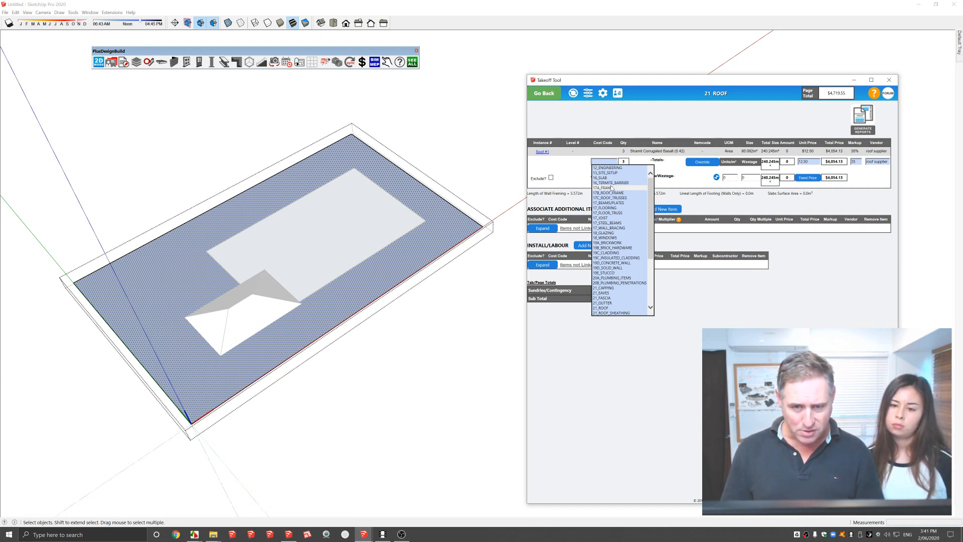
left_click(603, 308)
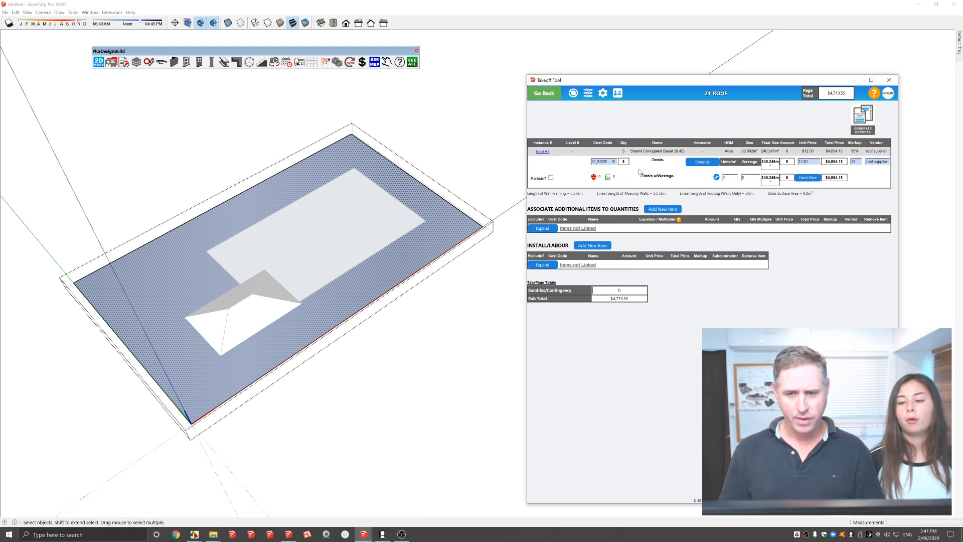
Generate a Purchase Order report from the 21_ROOF page for the vendor Roof Installer.
left_click(866, 122)
scroll(561, 121, "down", 2)
scroll(561, 121, "down", 1)
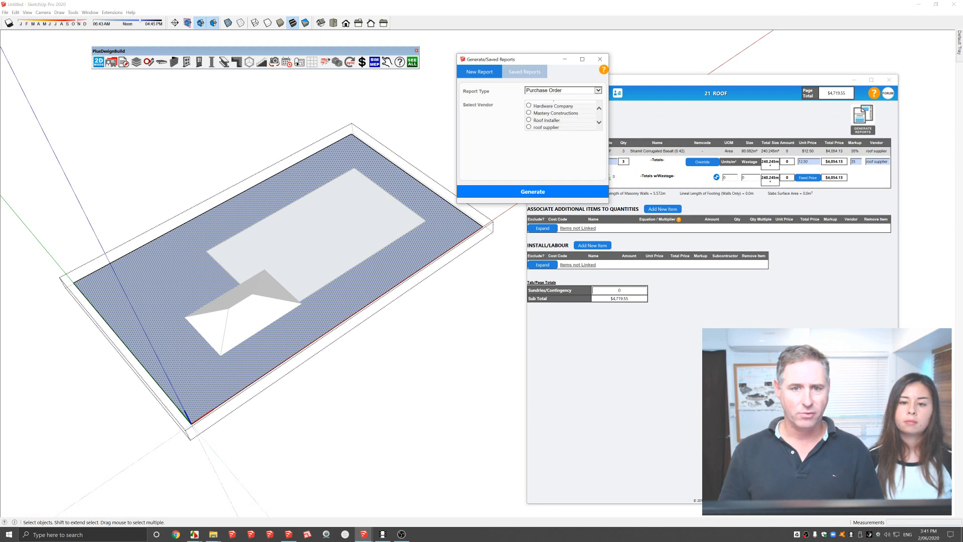
left_click(530, 121)
left_click(528, 151)
left_click(539, 192)
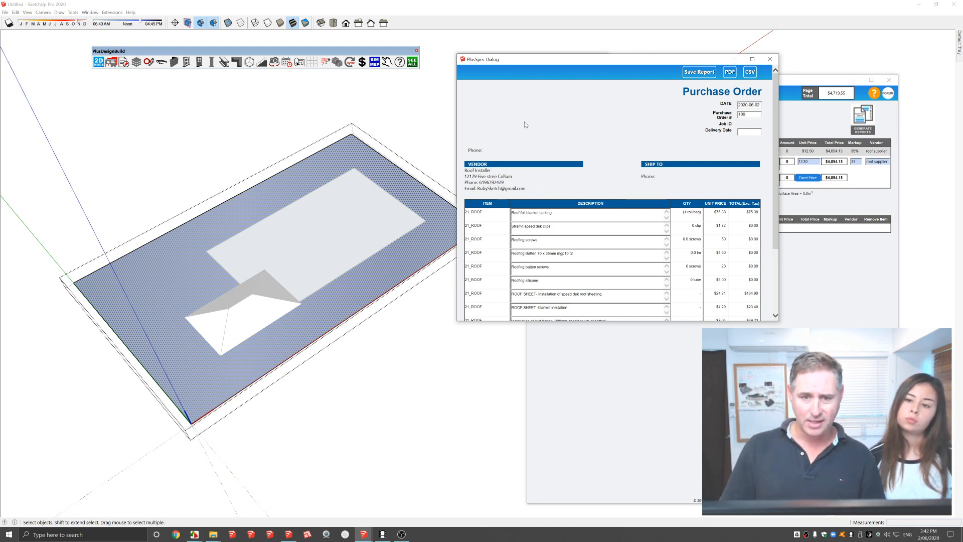
Review the purchase order's vendor details, roofing line items, totals and special instructions.
scroll(525, 123, "down", 1)
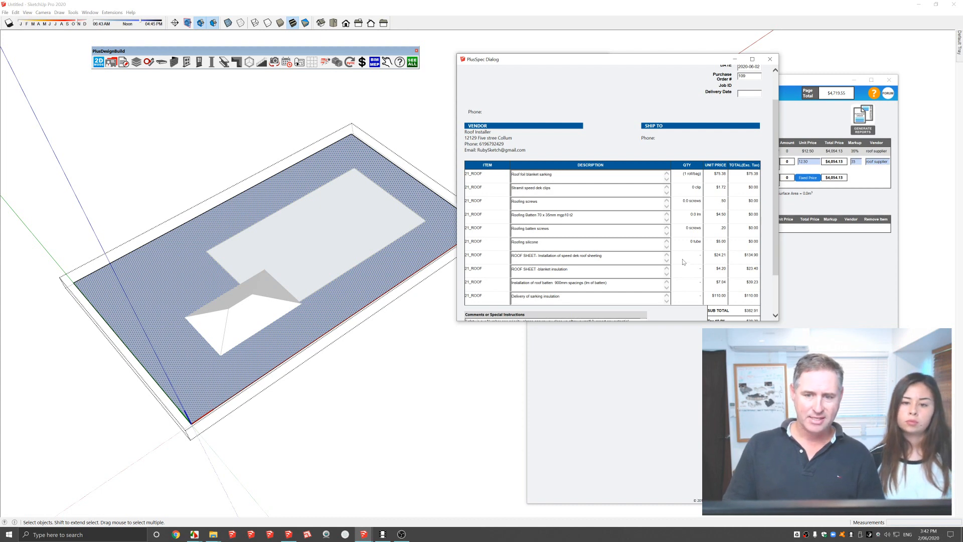
scroll(670, 259, "down", 1)
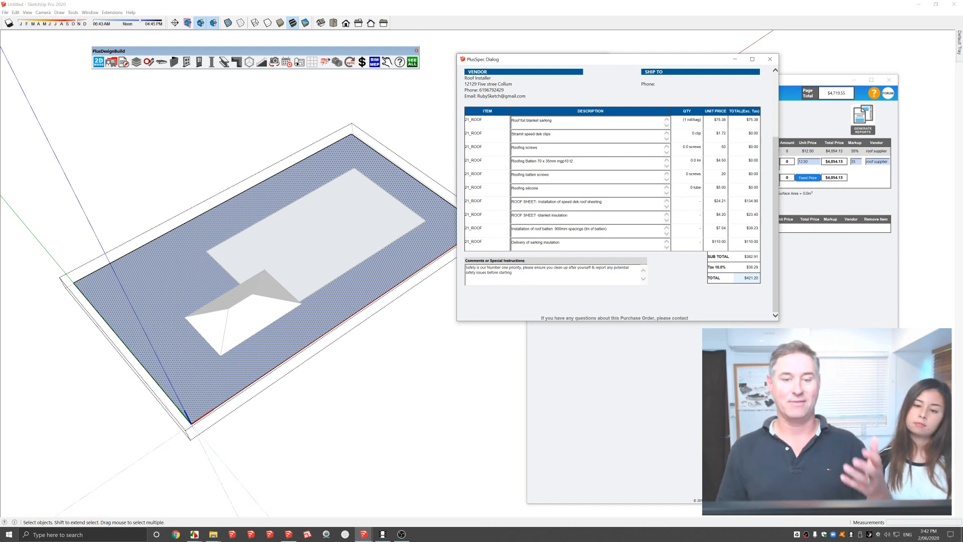
scroll(602, 205, "up", 5)
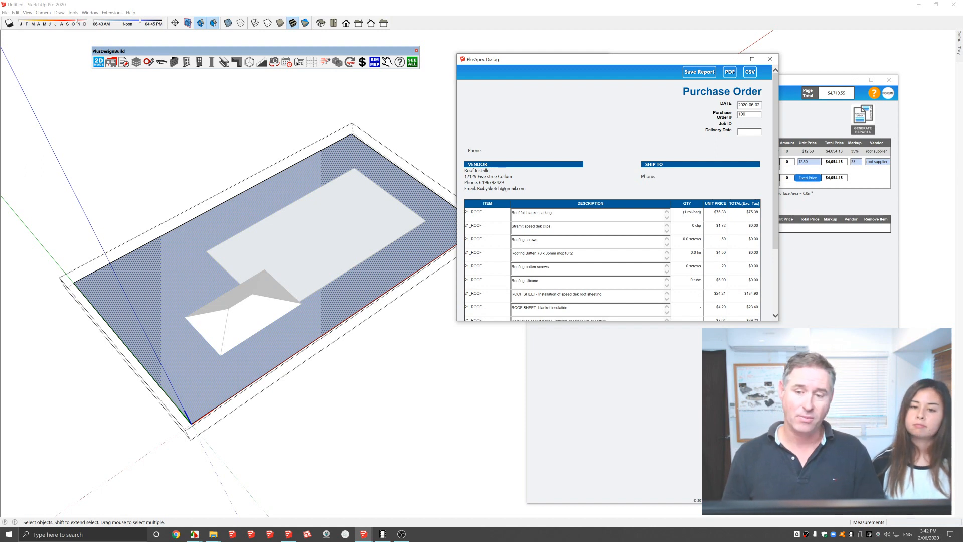
Read down the rest of the purchase order and highlight its safety comment under special instructions.
scroll(606, 239, "down", 1)
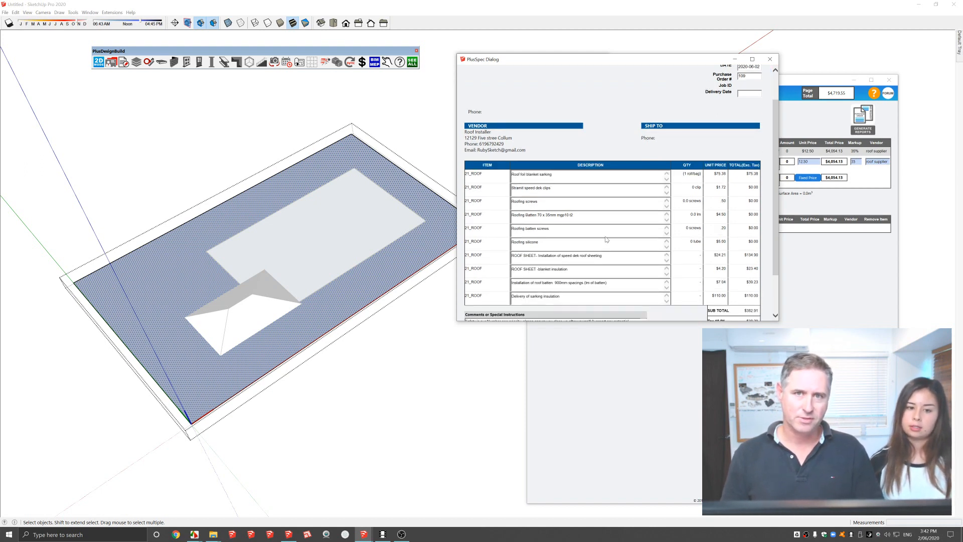
scroll(606, 240, "down", 2)
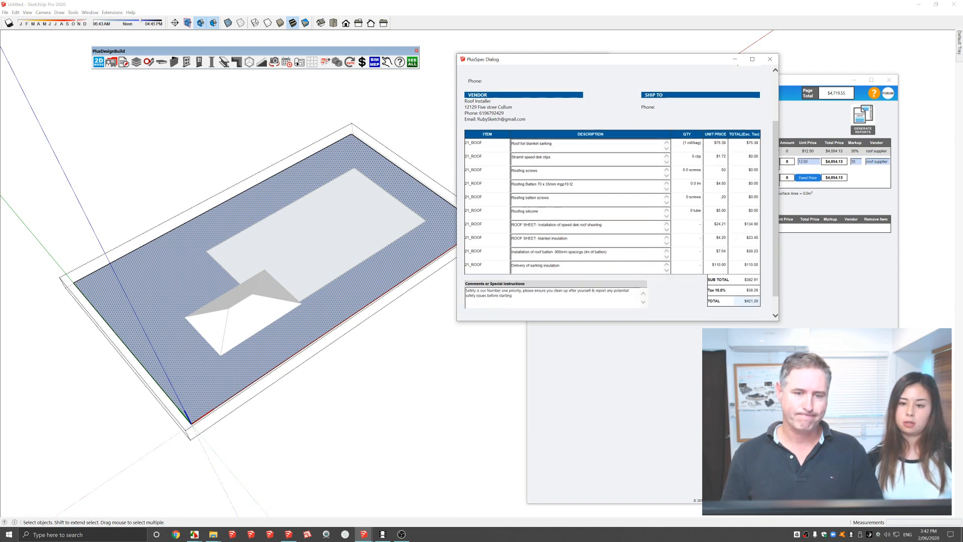
left_click_drag(513, 273, 466, 267)
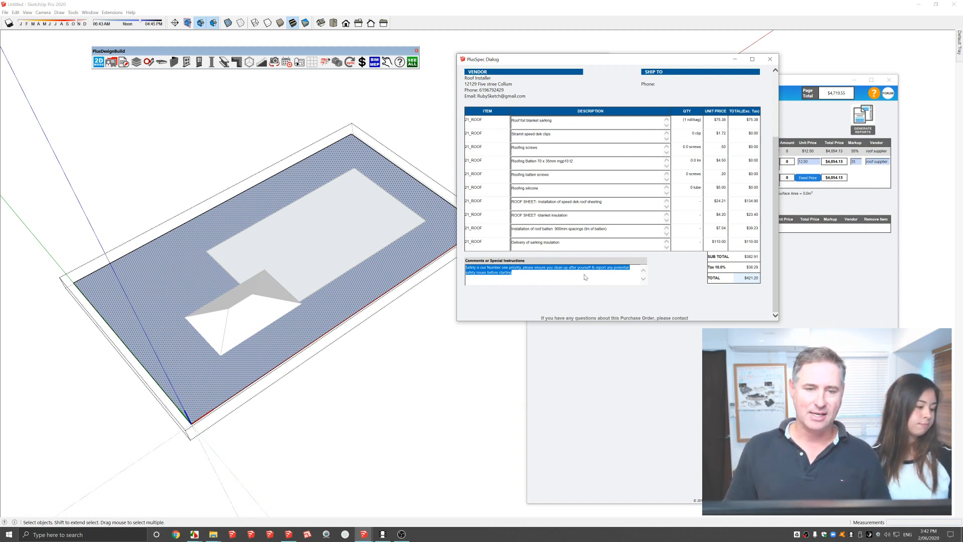
Close the purchase order and report generator, deselect the model geometry and return from 21_ROOF to the takeoff summary.
left_click(775, 59)
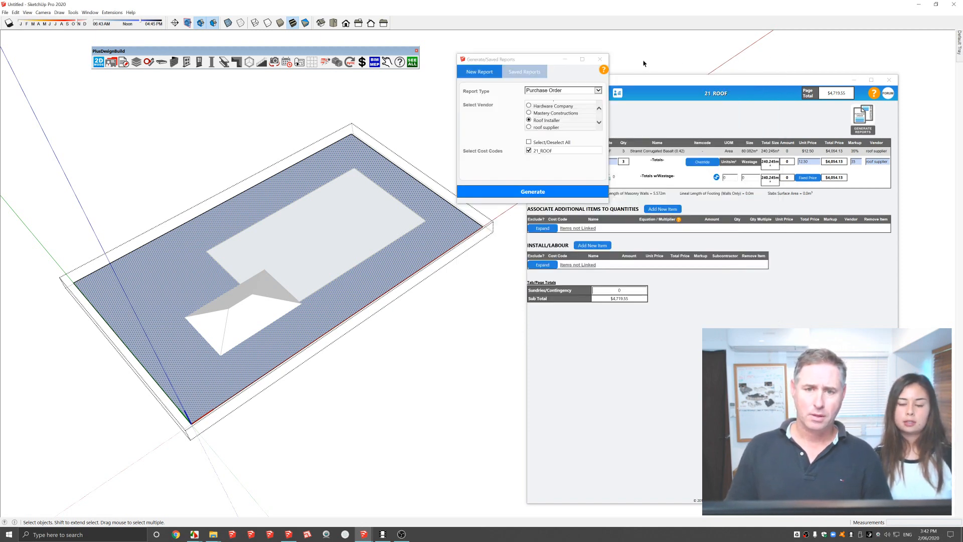
left_click(599, 59)
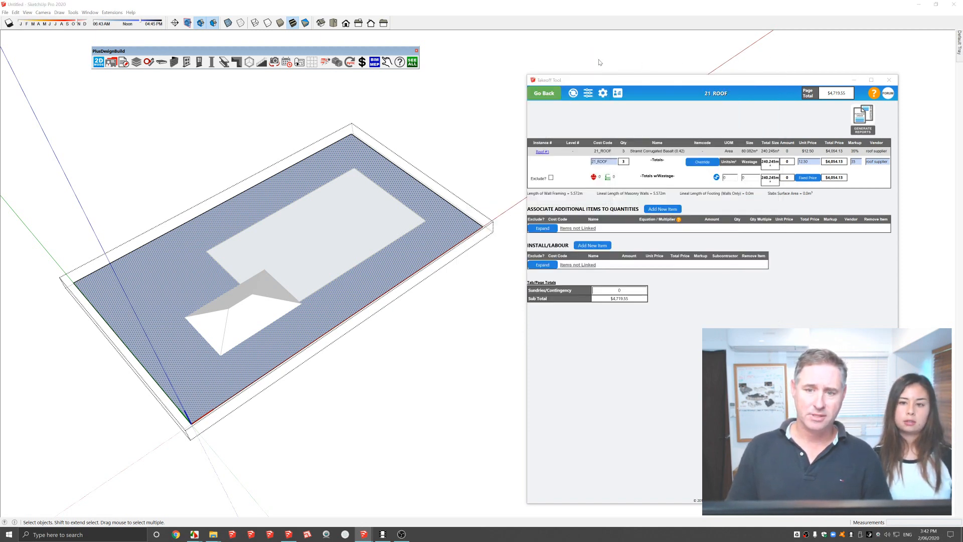
left_click(471, 315)
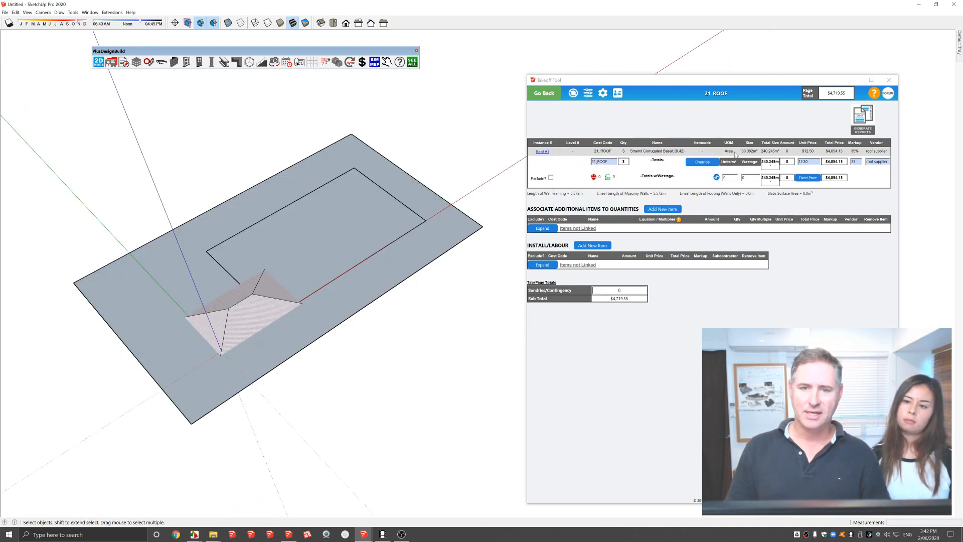
left_click(553, 97)
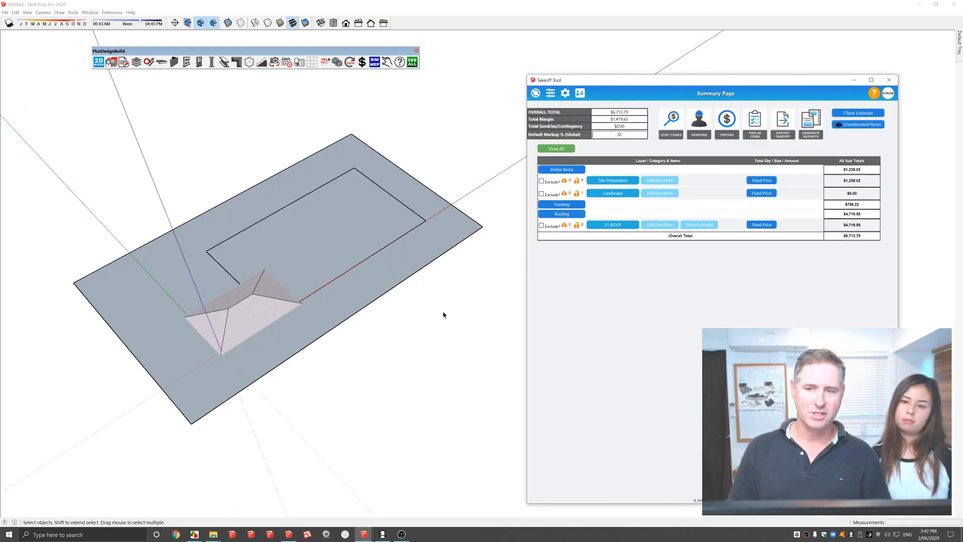
left_click(858, 113)
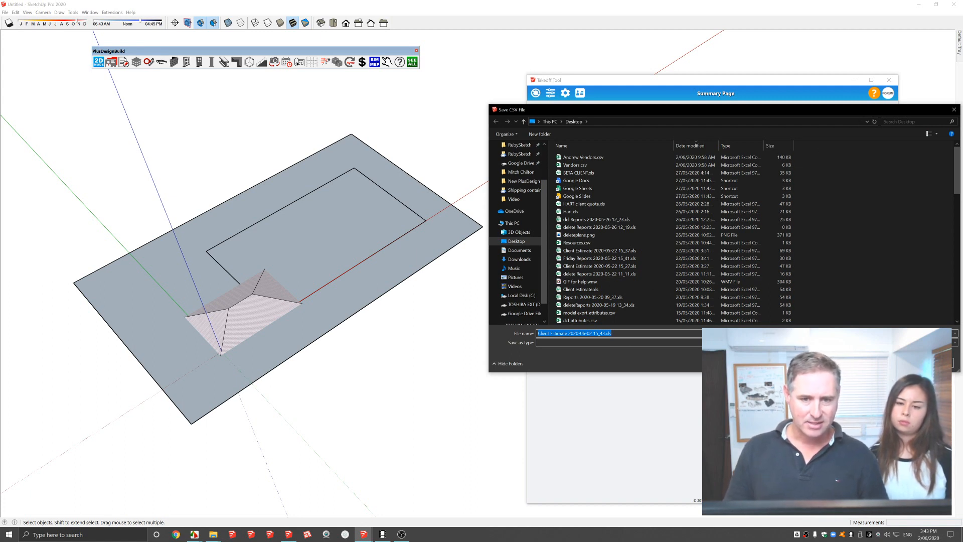
key("Return")
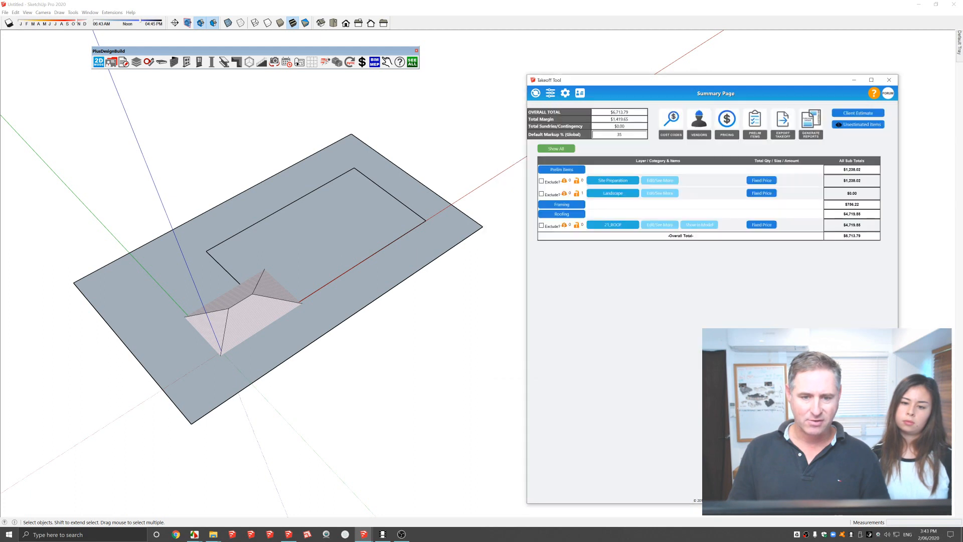
left_click(762, 310)
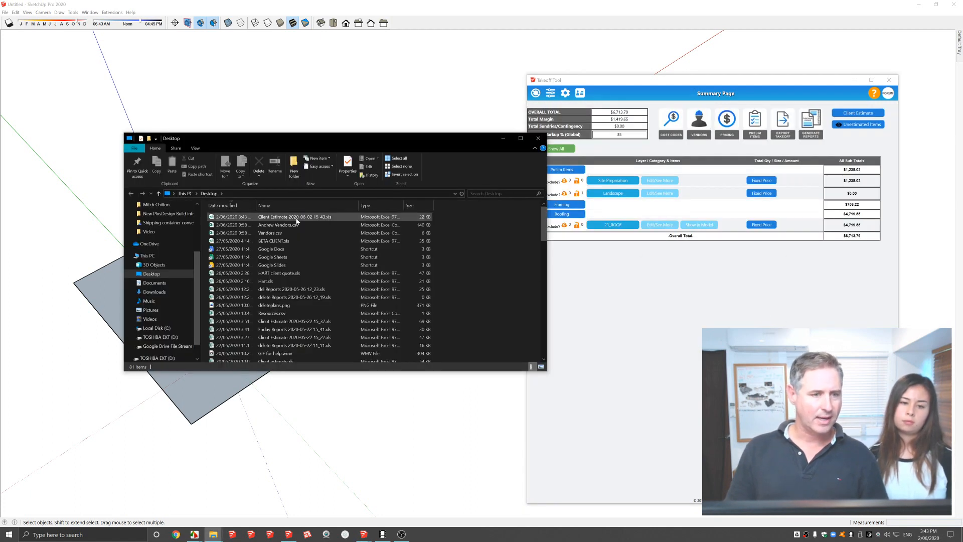
left_click(297, 219)
double_click(296, 220)
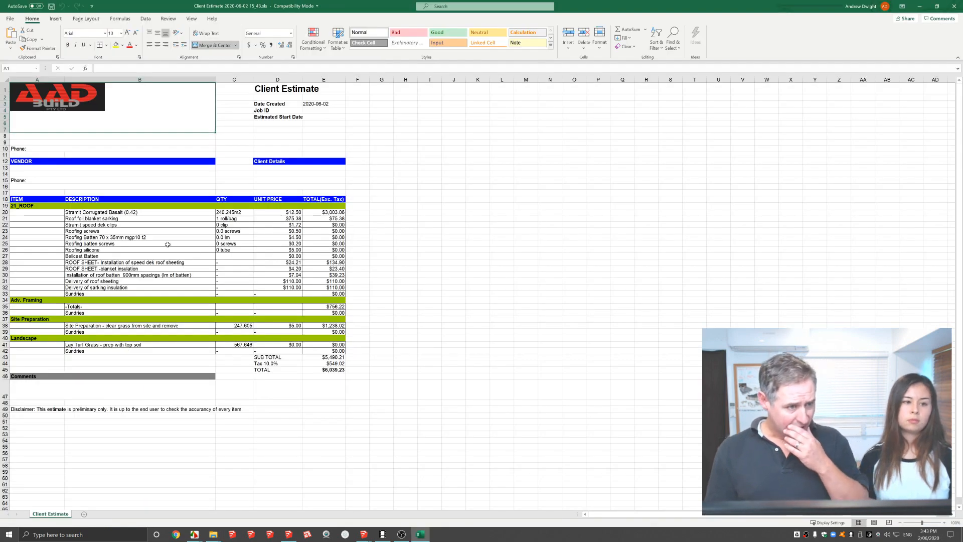
Review the client estimate's line items and totals for 21_ROOF, Adv. Framing, Site Preparation and Landscape.
scroll(175, 251, "down", 1)
scroll(193, 255, "up", 1)
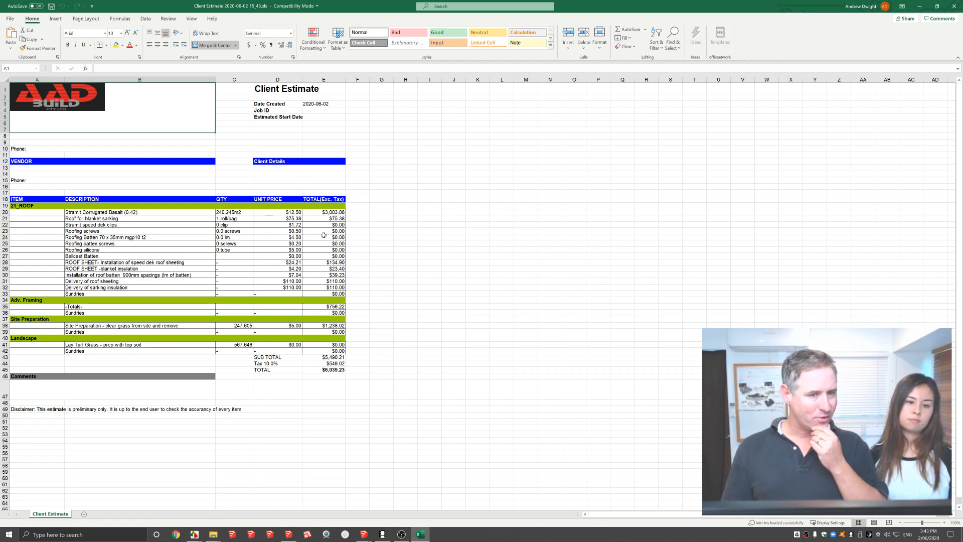
left_click_drag(337, 233, 341, 256)
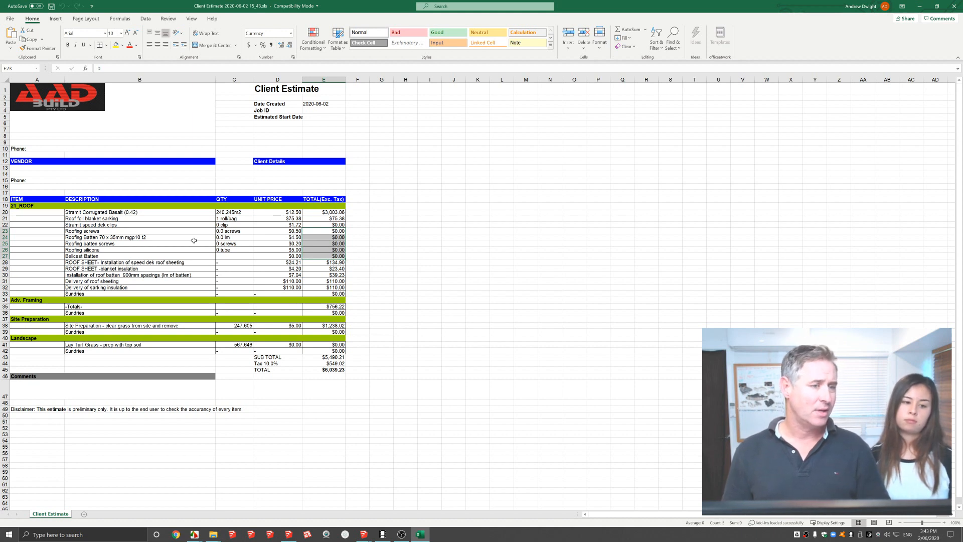
left_click_drag(154, 212, 152, 293)
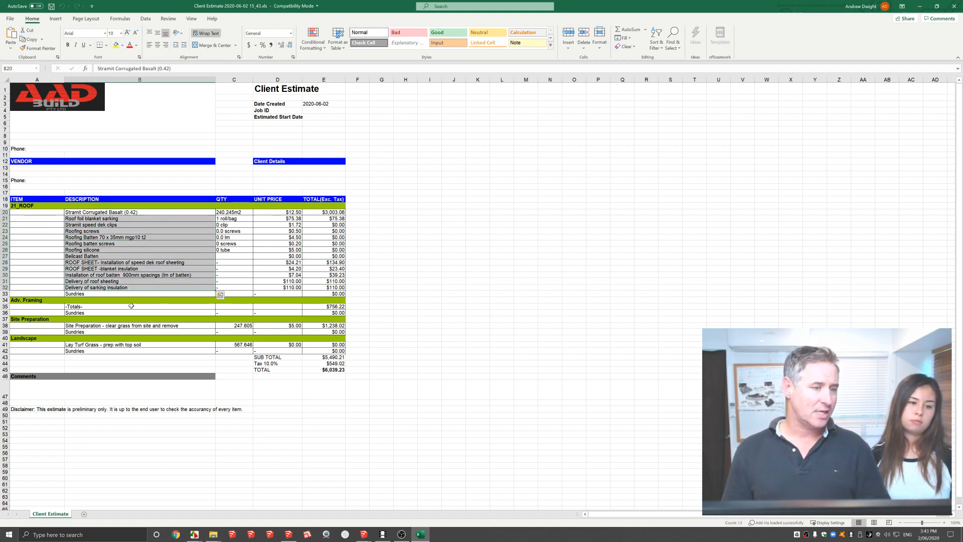
left_click(121, 307)
left_click_drag(114, 324, 112, 351)
left_click_drag(116, 211, 113, 291)
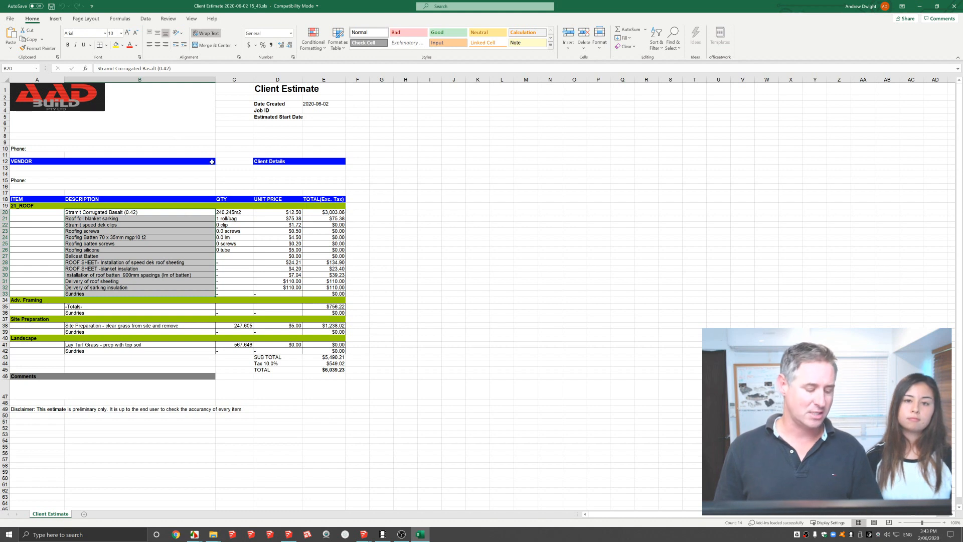
Preview the client estimate for printing and scale it to fit all columns on one page.
key("ctrl+p")
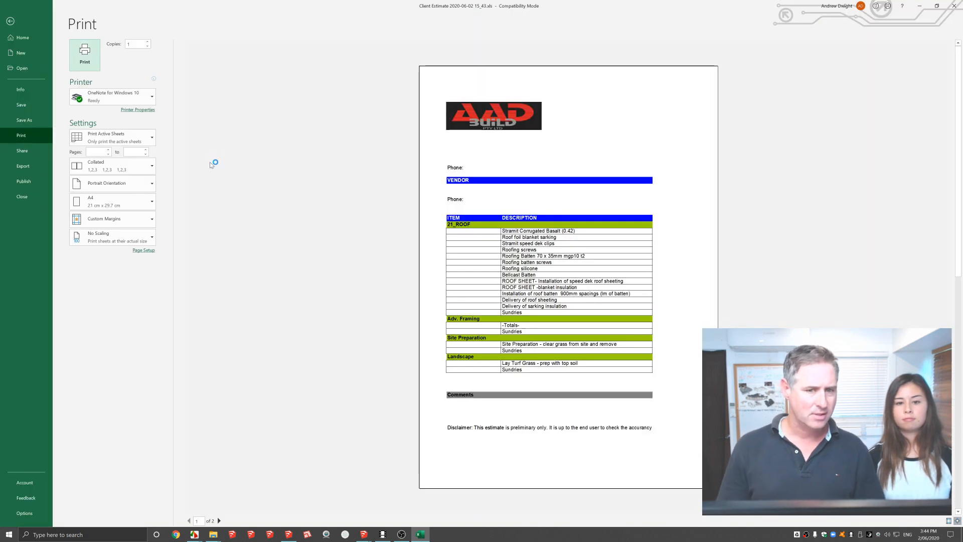
left_click(123, 236)
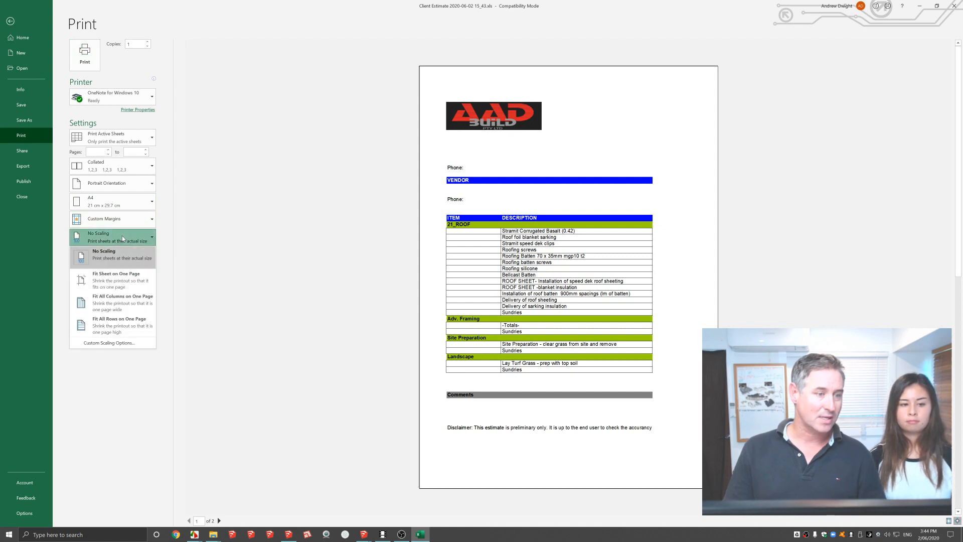
left_click(119, 300)
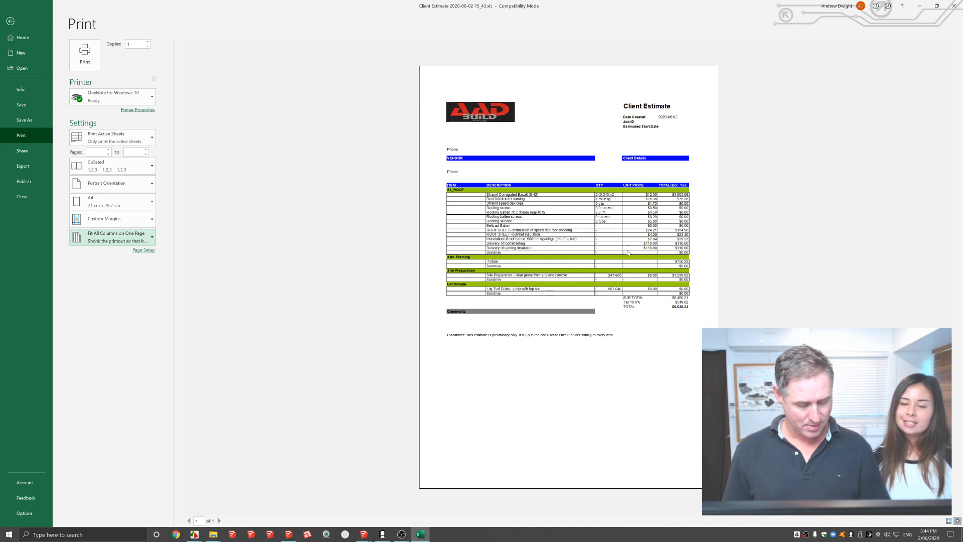
Switch back to the untitled SketchUp model and display the takeoff export options from the summary page.
key("alt+Tab")
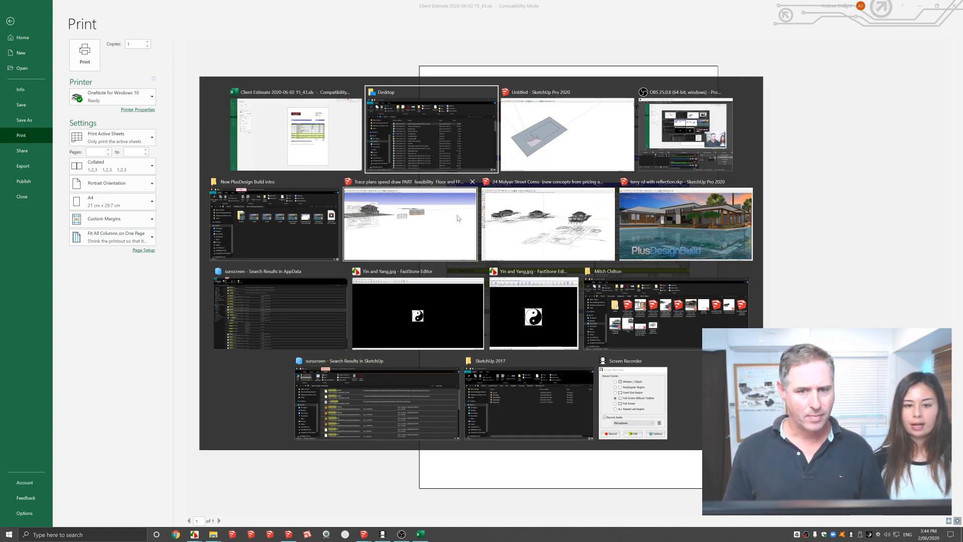
left_click(546, 159)
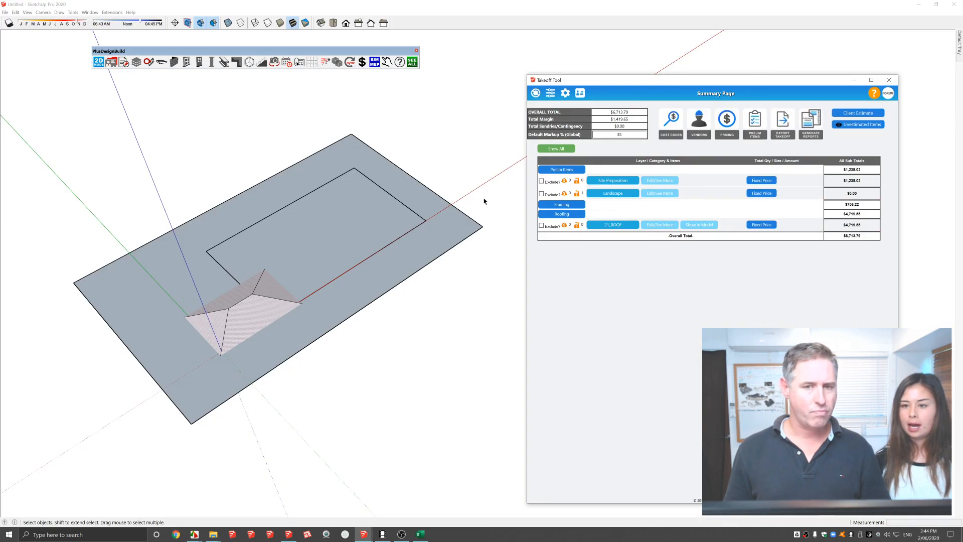
left_click(783, 129)
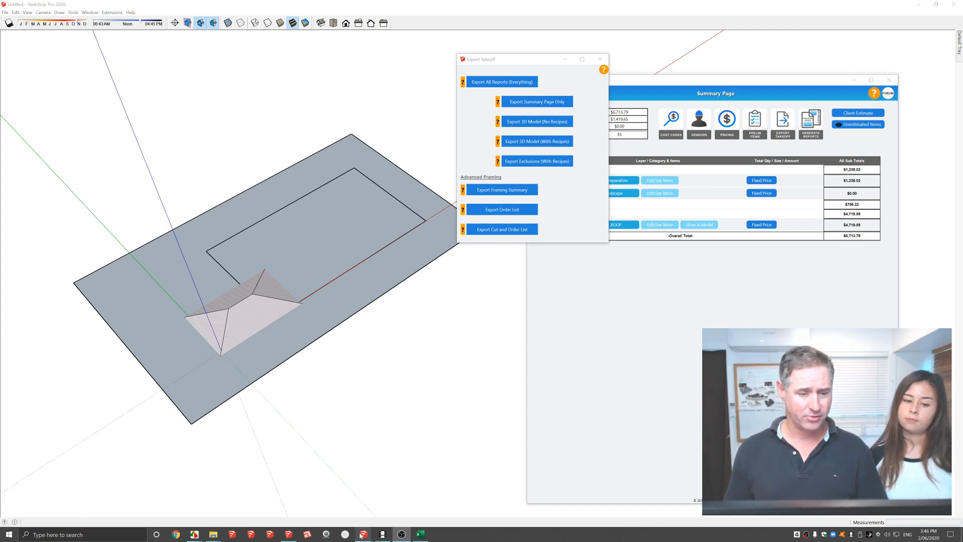
Open the recent model Video CLEARWATER - CARPENTRY MODEL in SketchUp and show its WITH BATTENS scene.
mouse_move(362, 537)
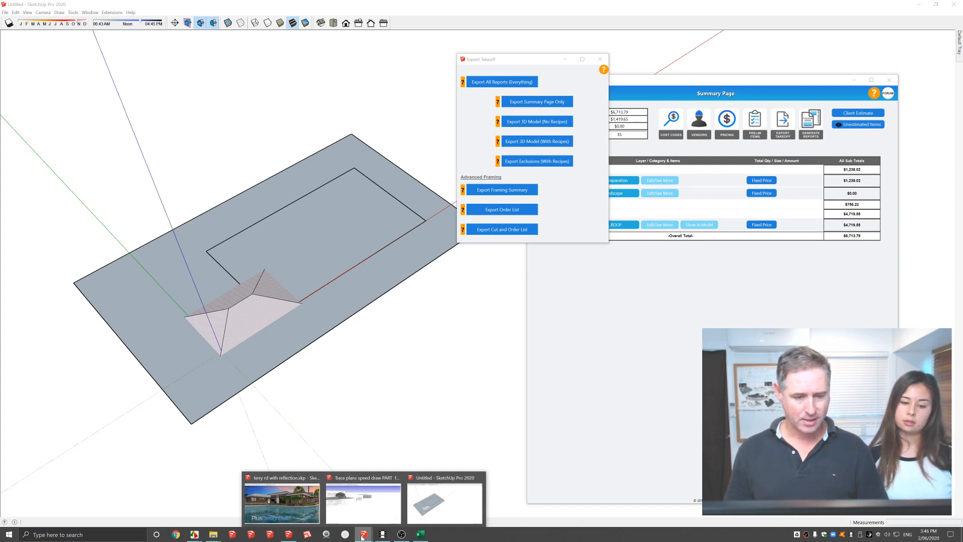
right_click(363, 538)
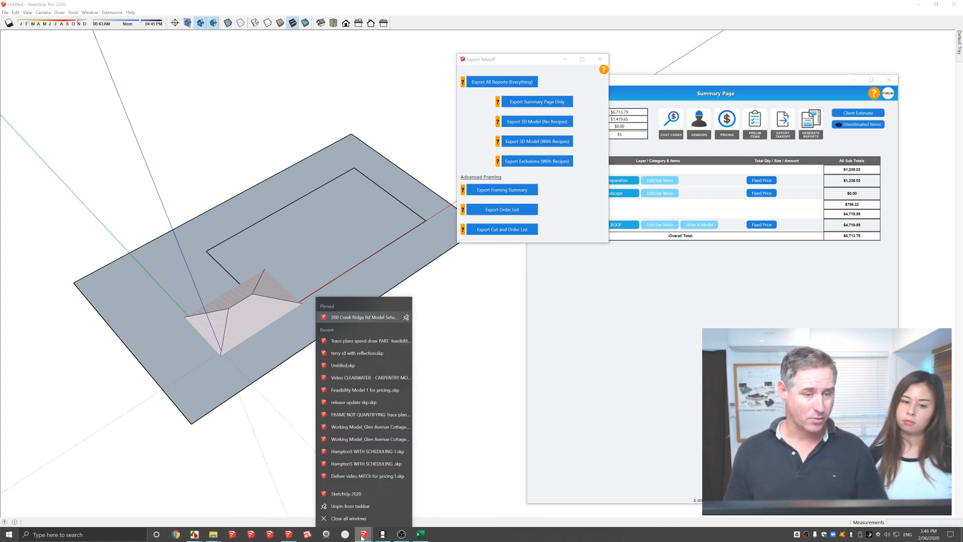
left_click(378, 379)
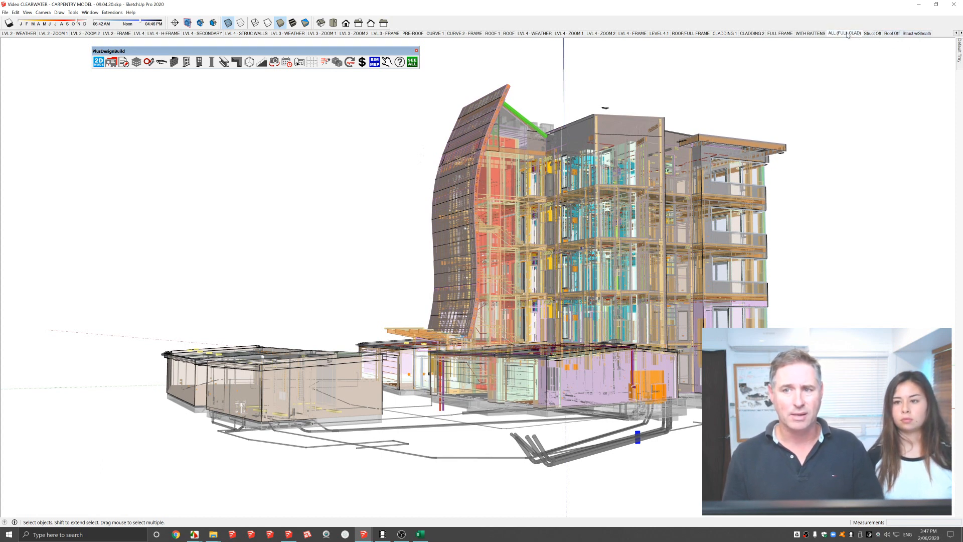
left_click(811, 34)
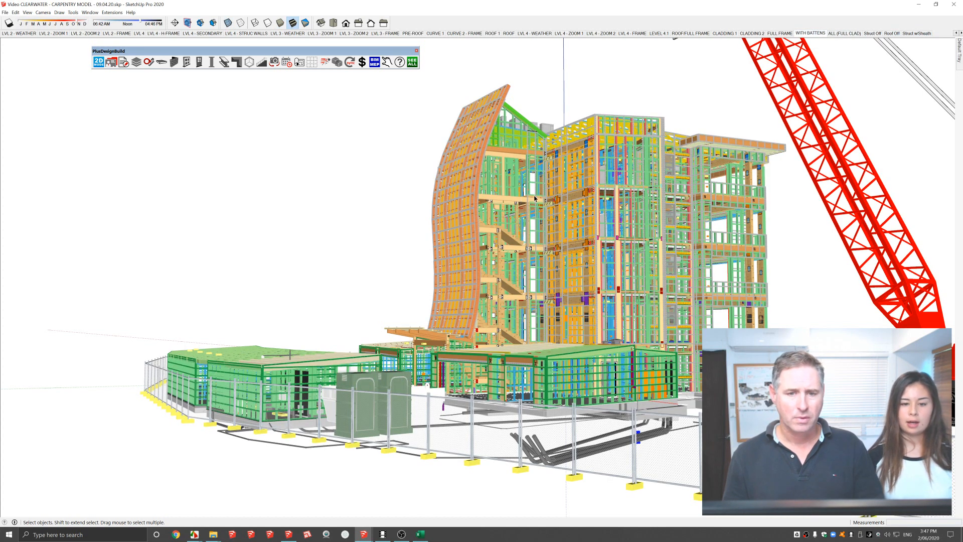
Examine the multi-storey building's internal wall framing, labelled timber sizes and services, and its overall frame from the opposite side.
scroll(535, 199, "up", 6)
scroll(650, 186, "up", 8)
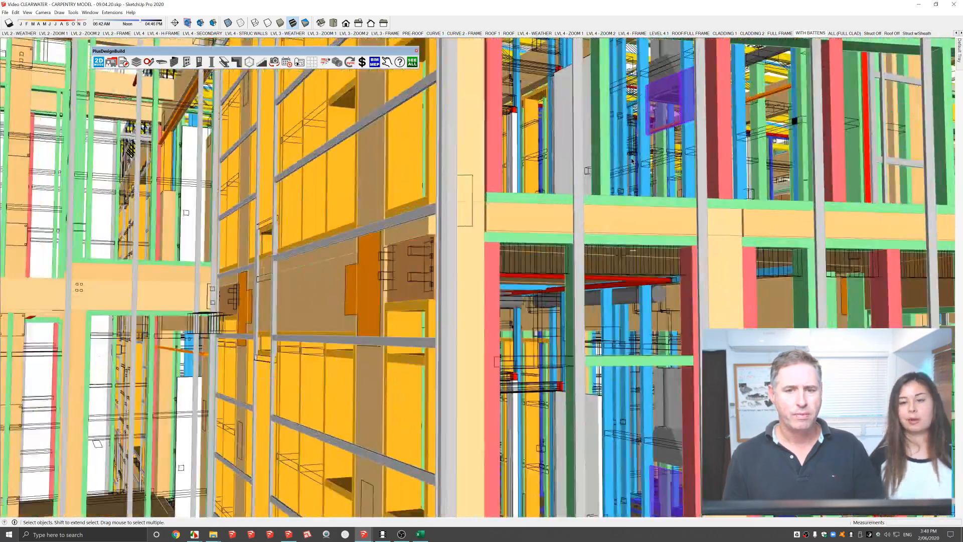
scroll(631, 160, "up", 4)
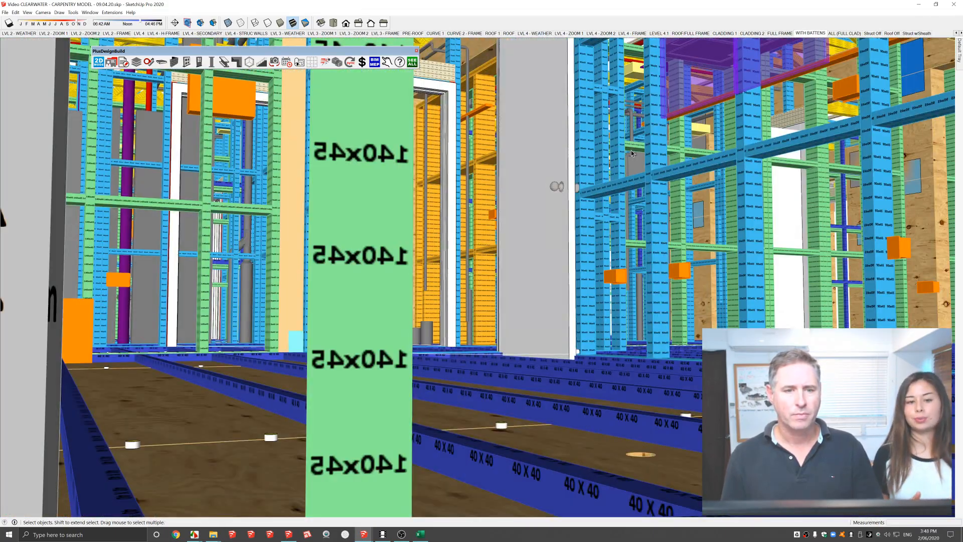
scroll(632, 130, "up", 5)
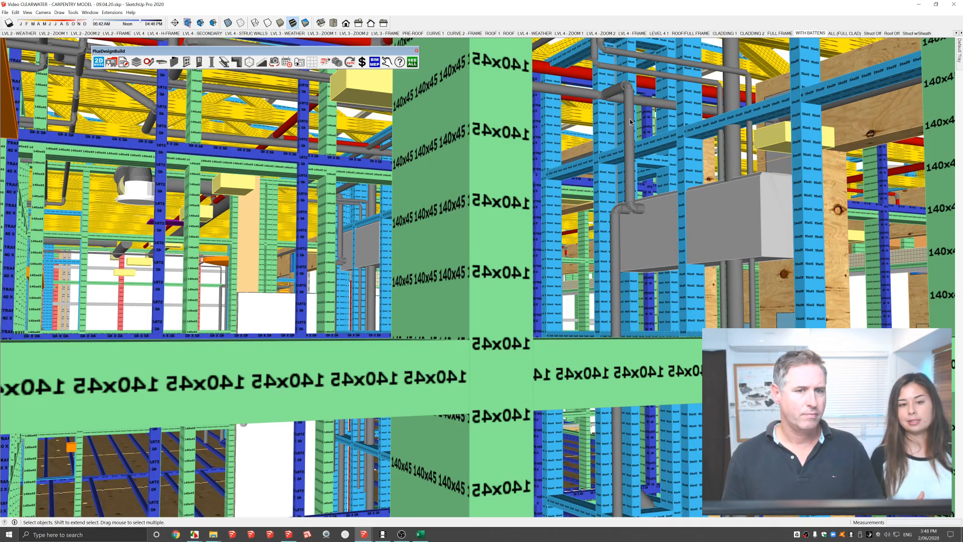
scroll(630, 119, "up", 6)
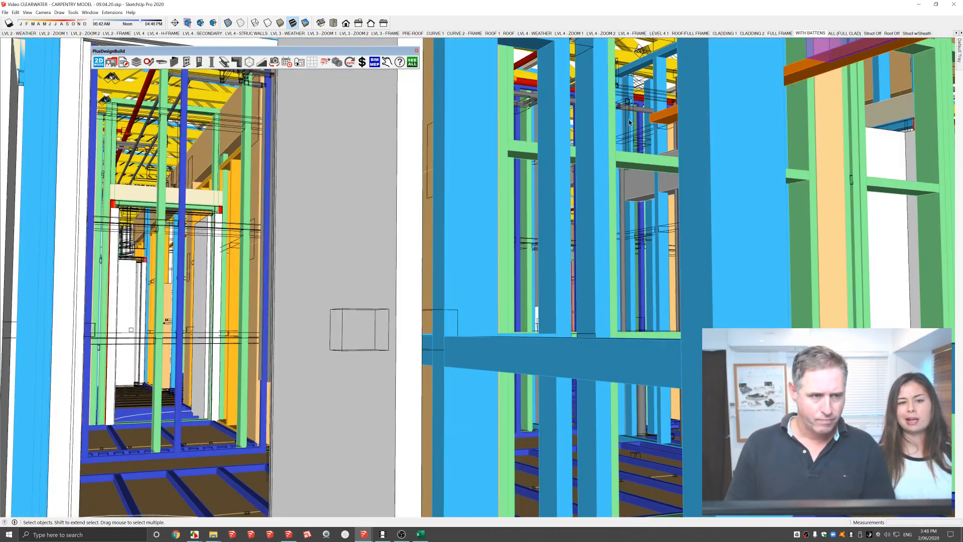
scroll(613, 135, "down", 8)
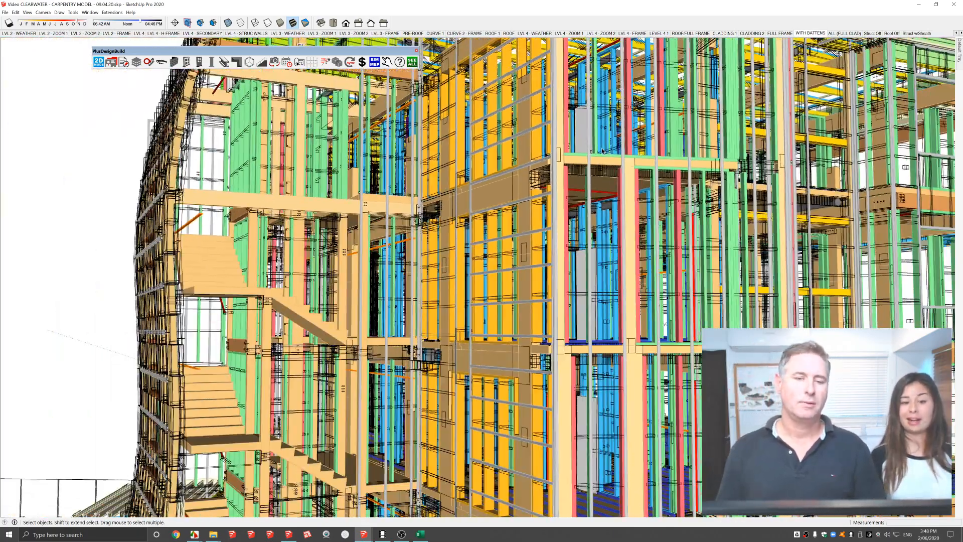
scroll(602, 150, "down", 6)
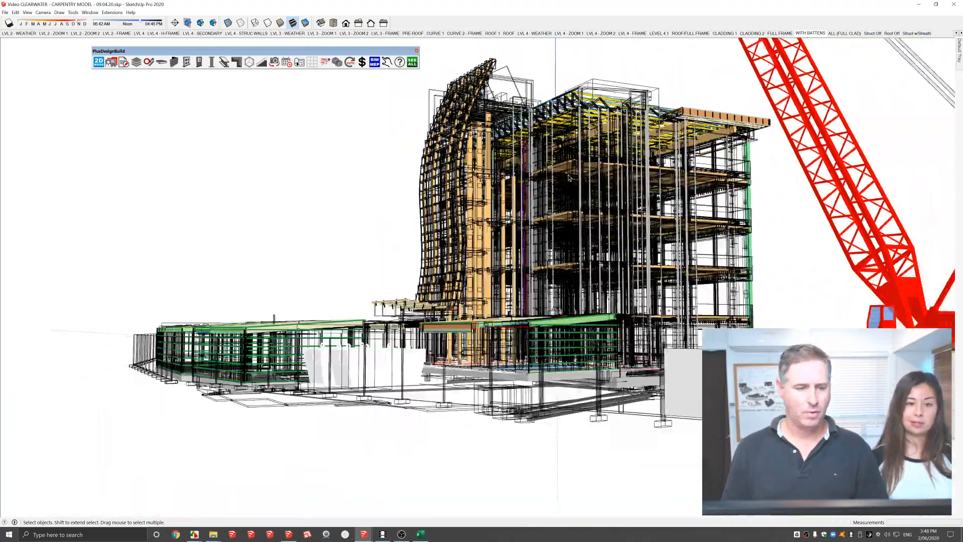
middle_click_drag(566, 173, 653, 193)
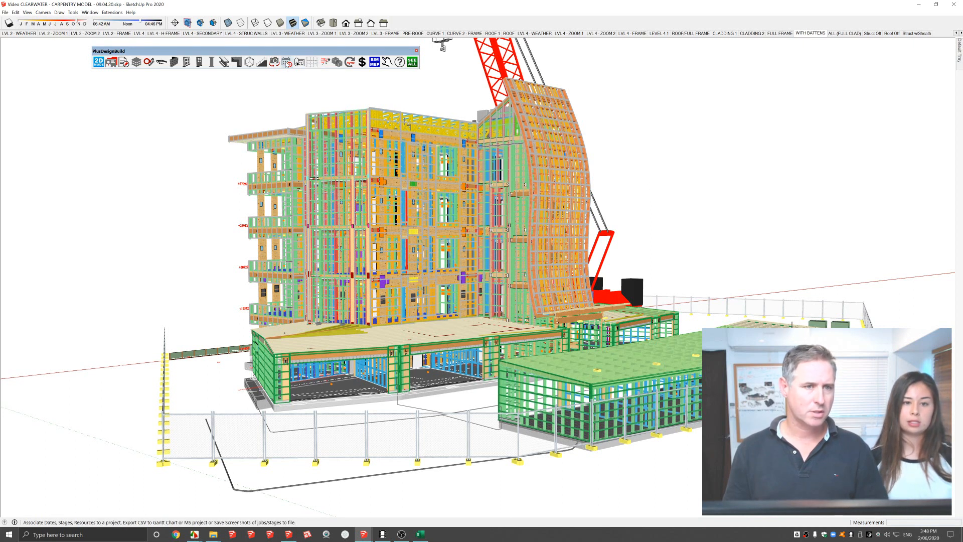
Open the Scheduling Tool and display Stage 1 and Stage 2 of the construction sequence in the model.
left_click(286, 63)
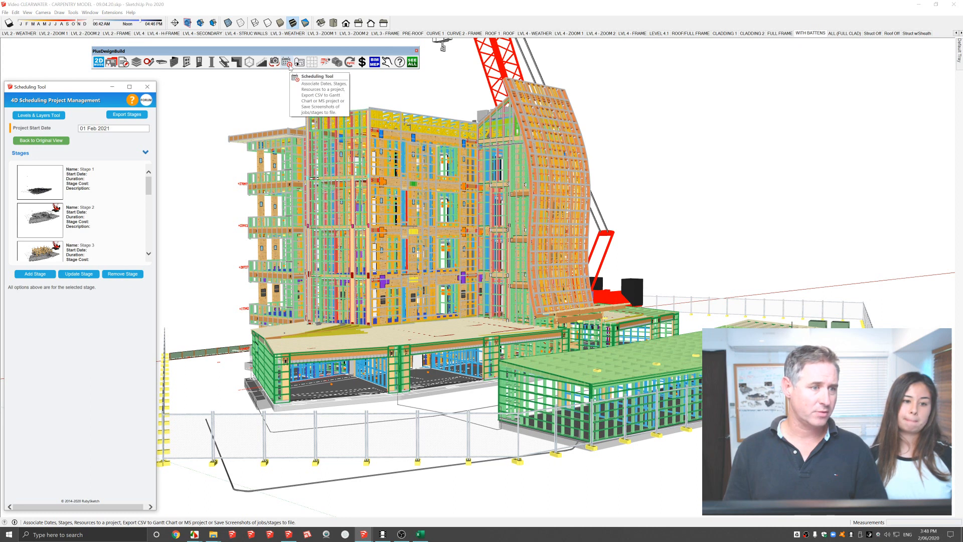
left_click(49, 191)
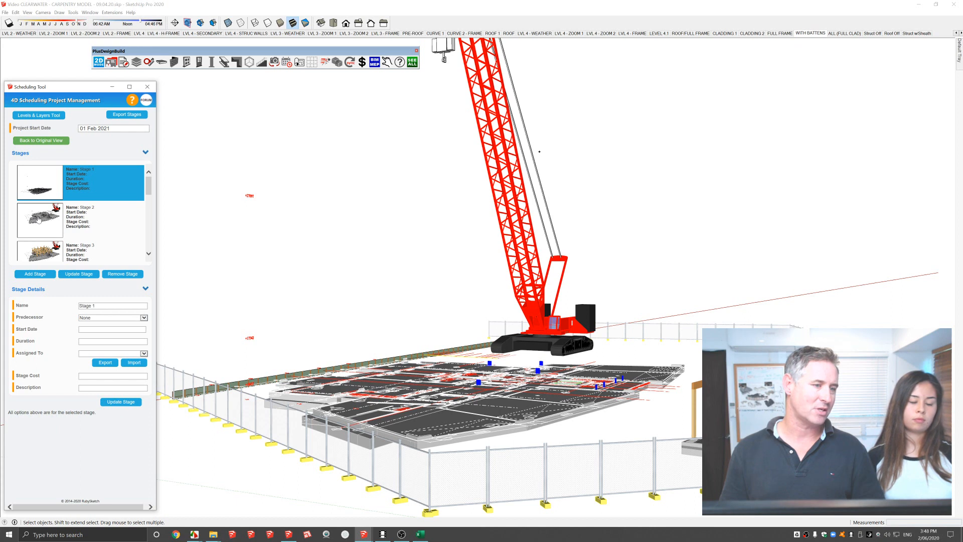
left_click(70, 240)
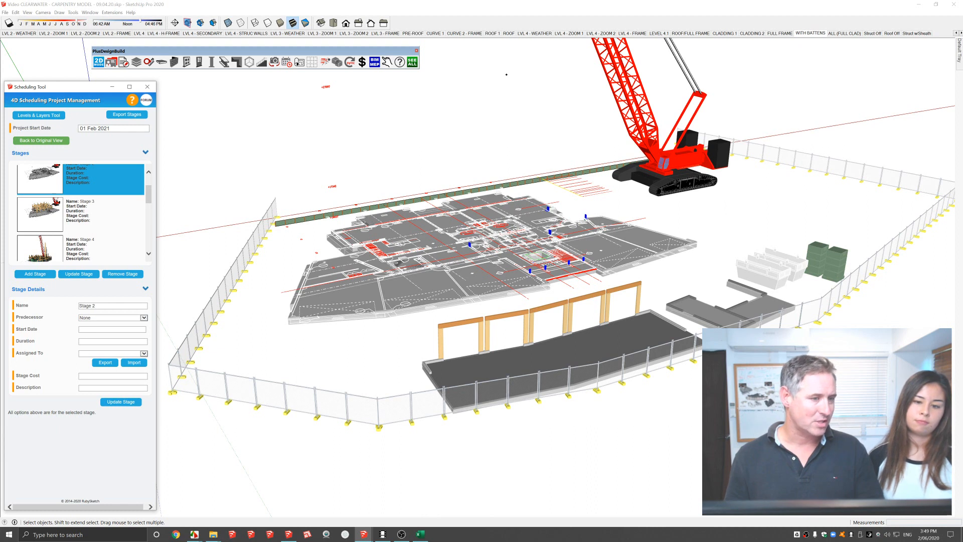
Show the trades available for assigning to Stage 2 without choosing one.
left_click(87, 353)
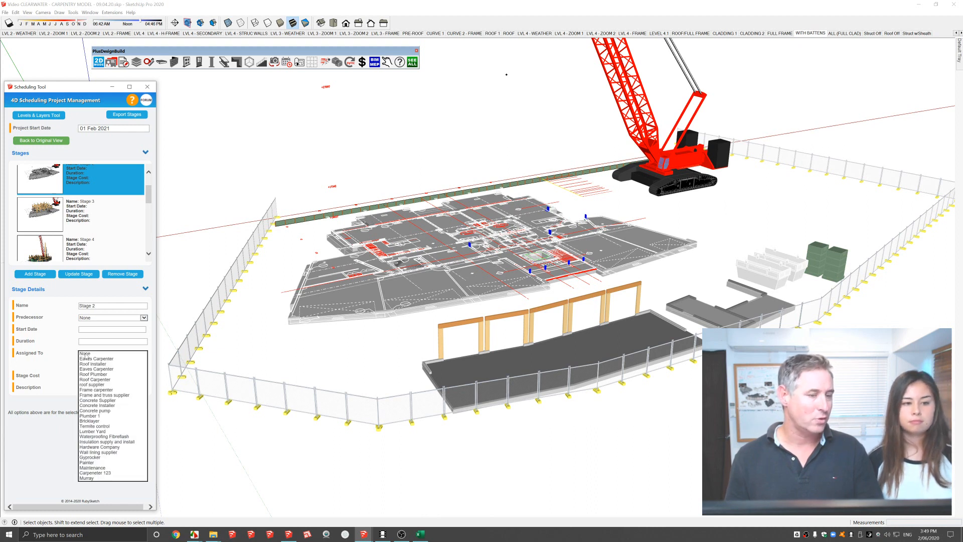
left_click(65, 352)
left_click(79, 375)
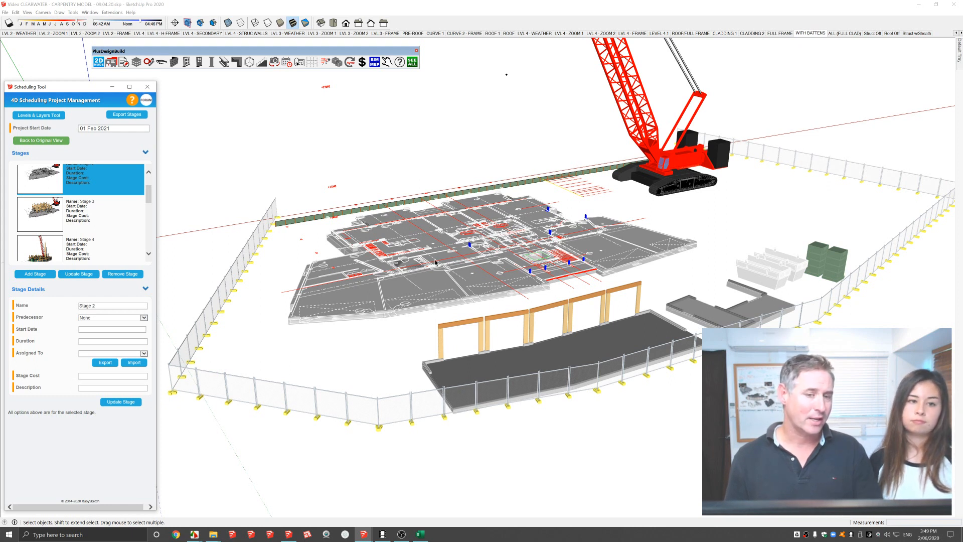
left_click_drag(300, 187, 525, 265)
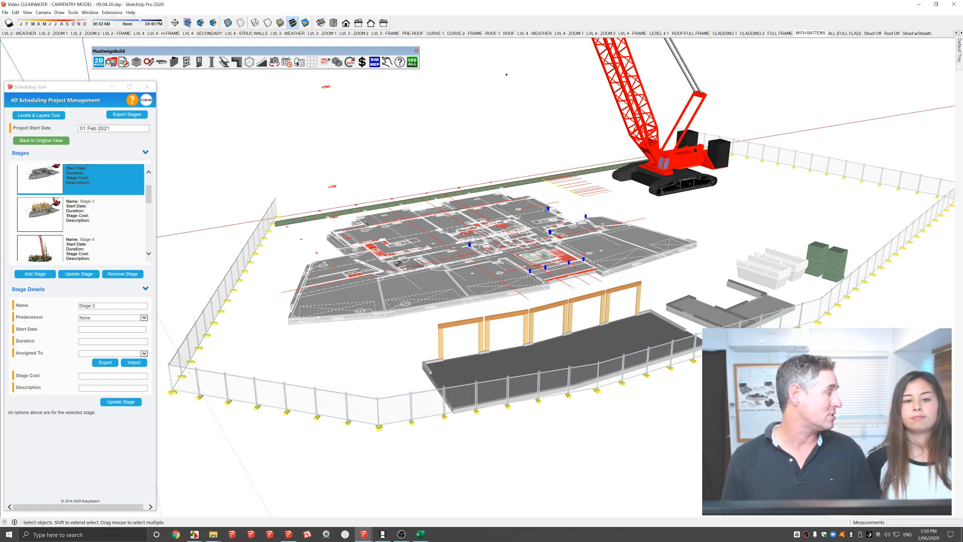
Display Stages 4 to 7 of the construction sequence in turn and examine the building services above the top floor in Stage 7.
left_click(76, 253)
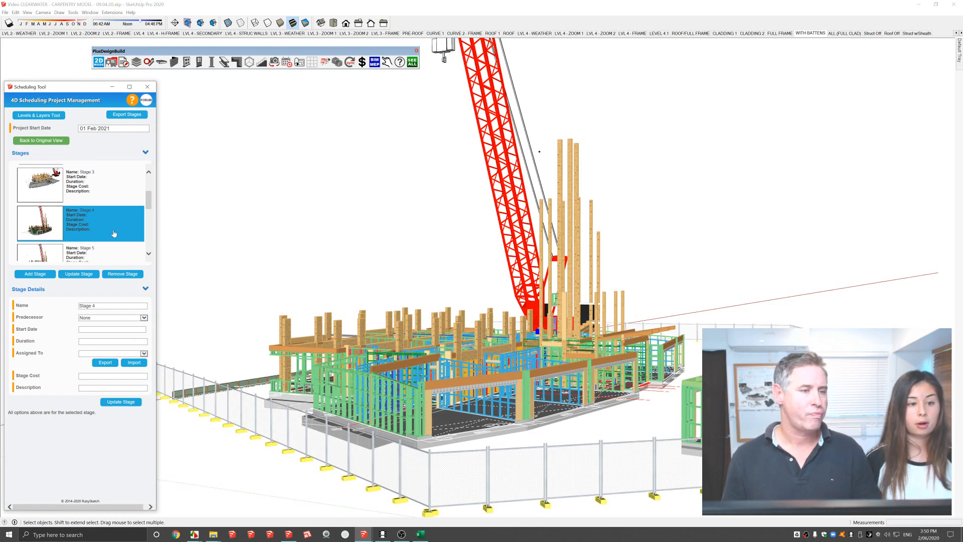
key("Down")
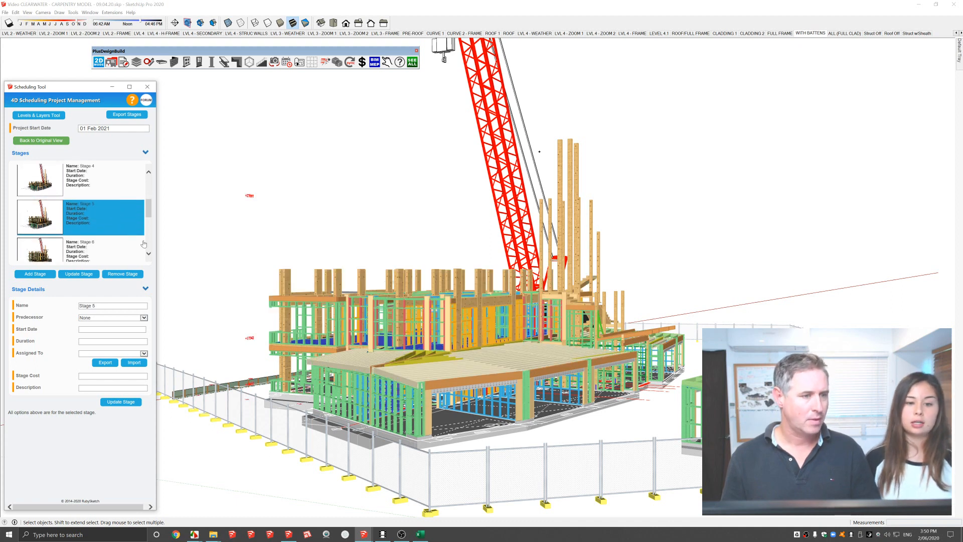
key("Down")
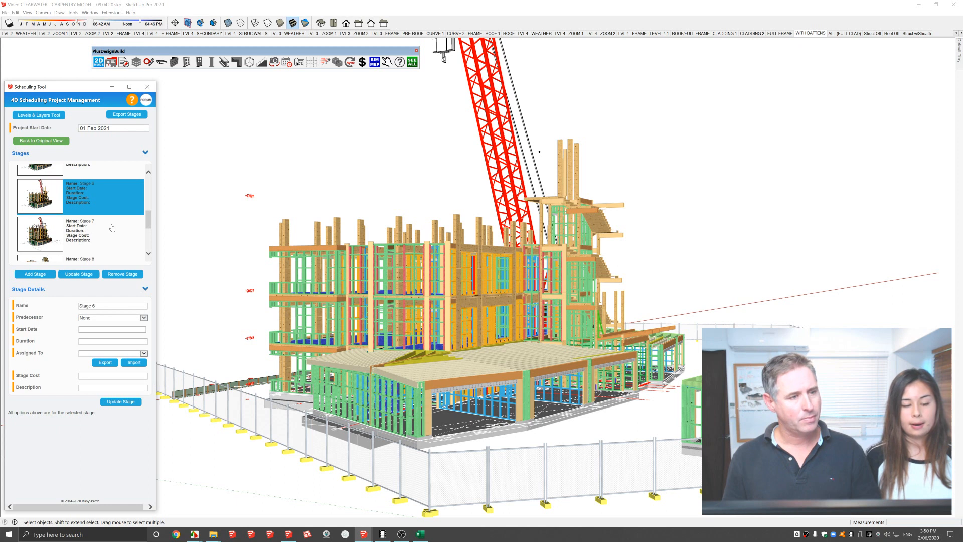
left_click(114, 226)
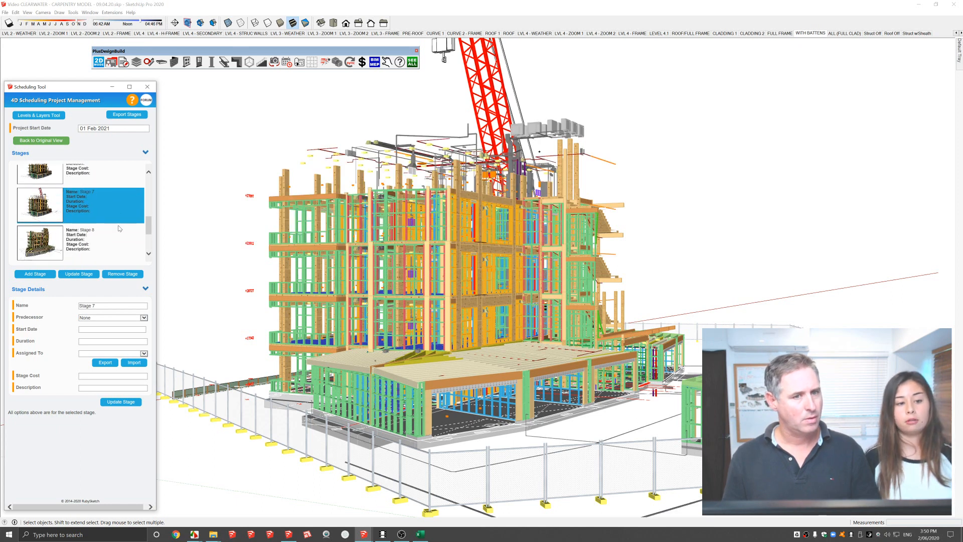
scroll(612, 218, "up", 10)
middle_click_drag(612, 218, 613, 218)
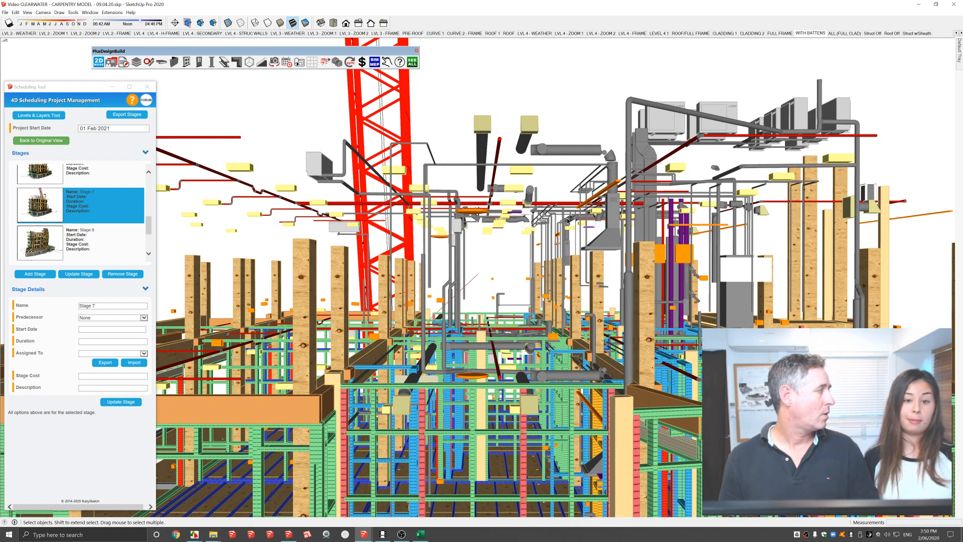
Display Stage 8 of the construction sequence and examine the upper-floor wall framing and services up close.
left_click(81, 241)
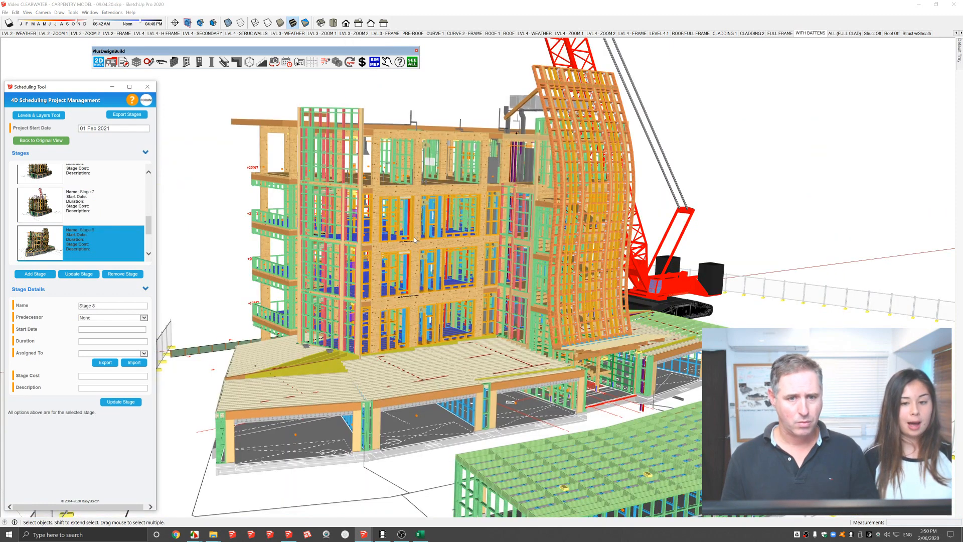
scroll(463, 213, "up", 10)
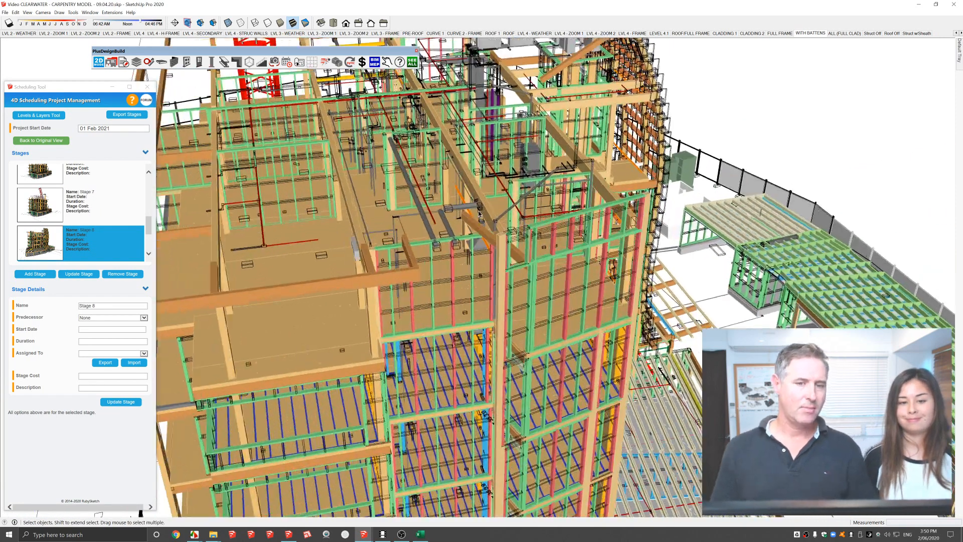
scroll(486, 211, "up", 3)
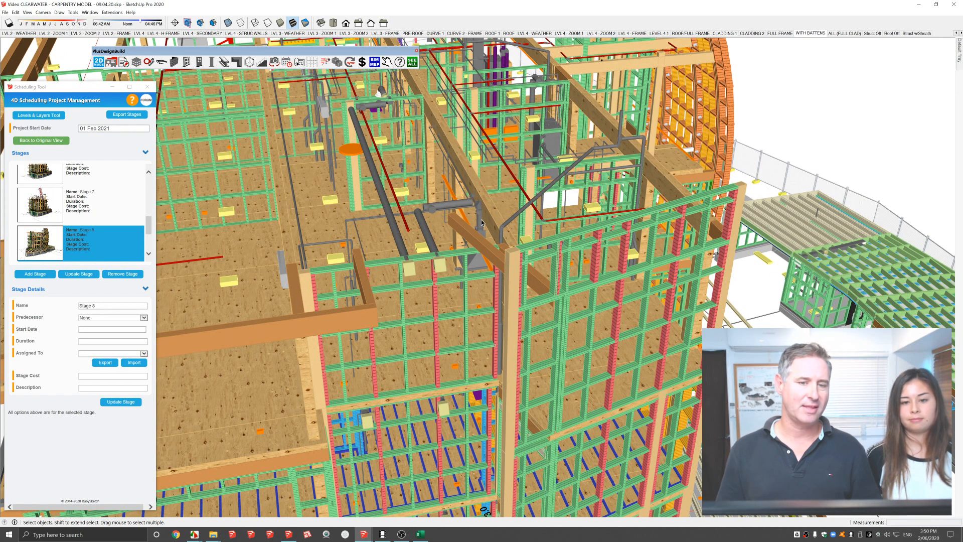
scroll(479, 212, "down", 3)
scroll(122, 238, "down", 1)
scroll(121, 236, "down", 2)
Display the Clash stage, delete the plywood sheathing blocking the top-floor interior, and inspect the opened floor from outside.
left_click(53, 232)
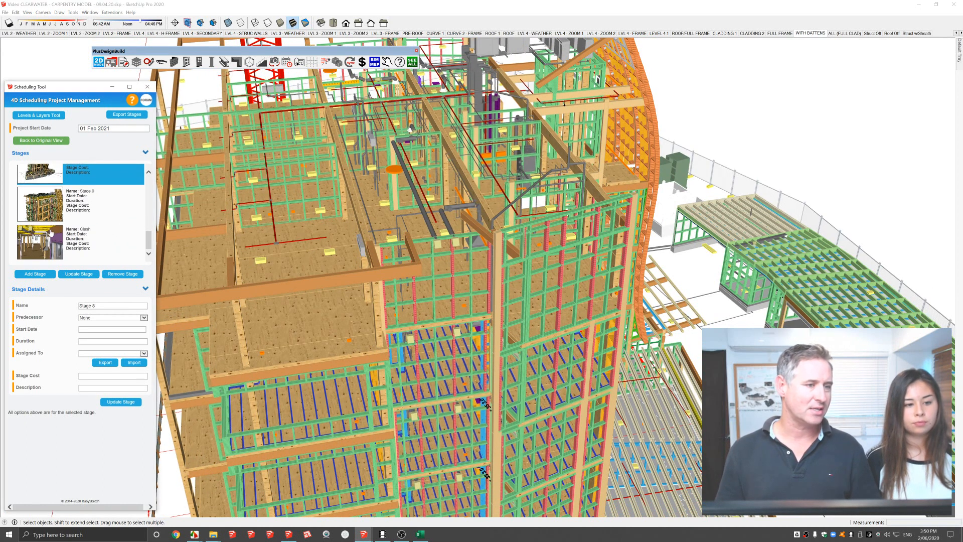
left_click(78, 231)
scroll(418, 207, "down", 3)
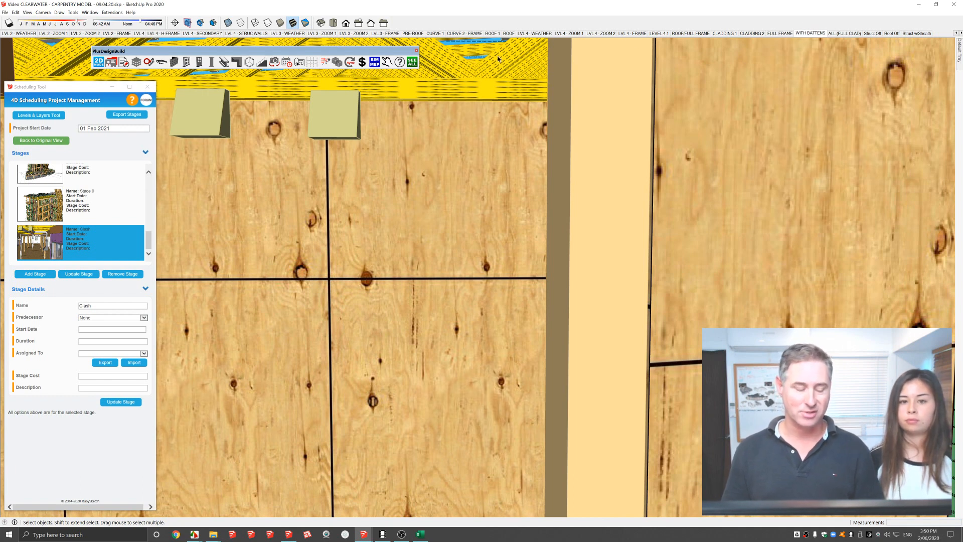
key("Delete")
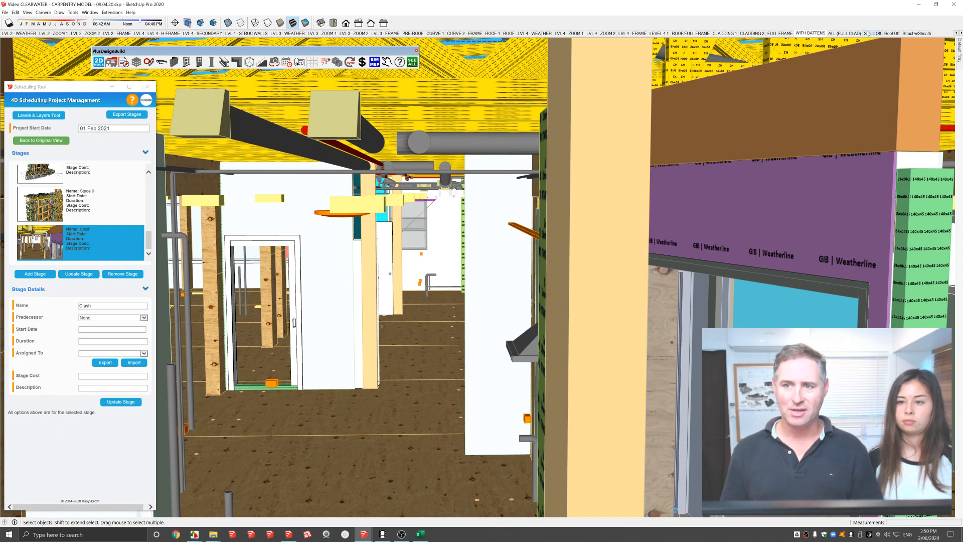
scroll(391, 205, "down", 10)
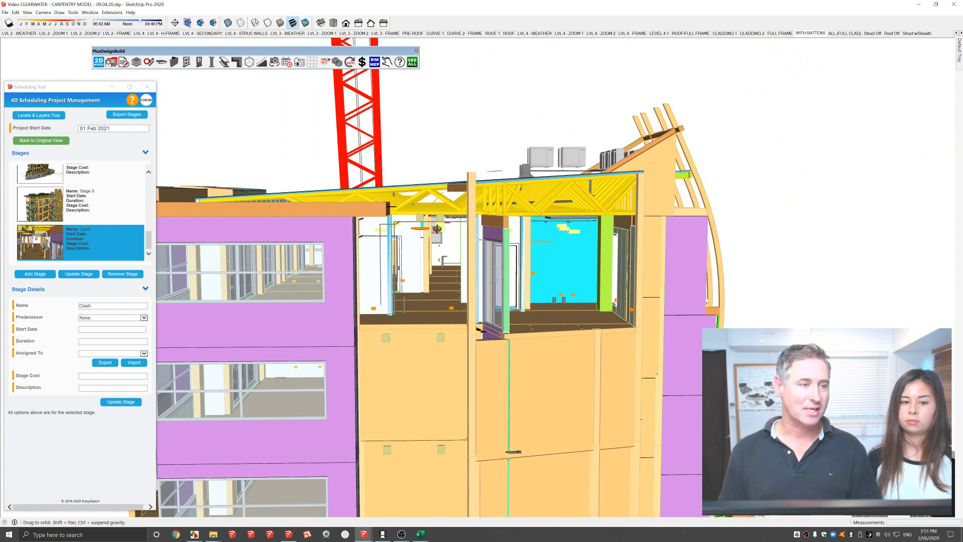
middle_click_drag(436, 228, 502, 233)
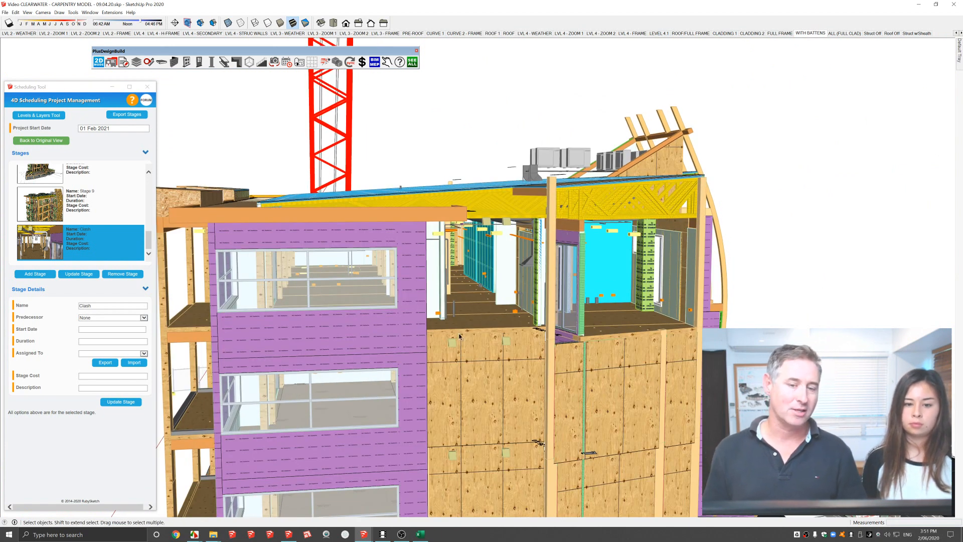
middle_click_drag(458, 332, 513, 304)
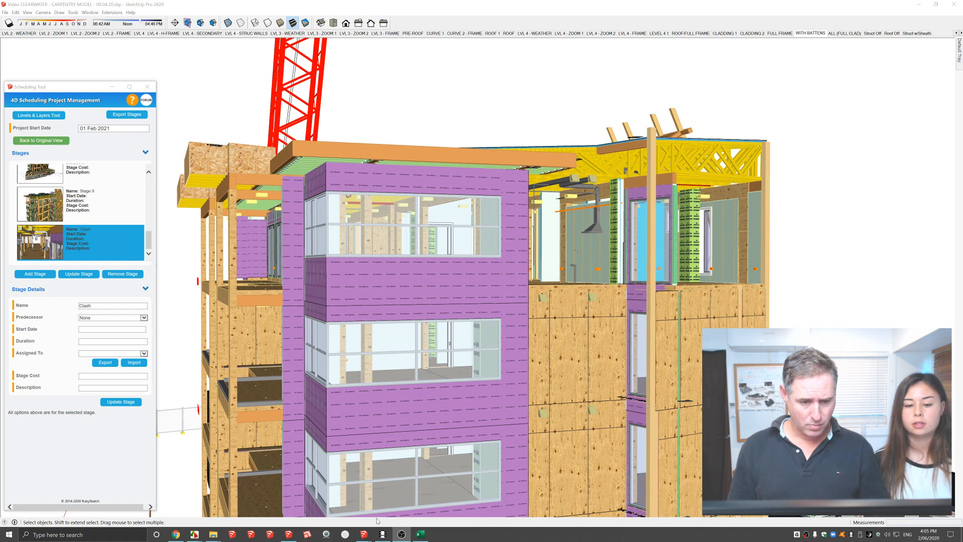
Switch to the untitled SketchUp model and open the Floor Joist Tool.
mouse_move(365, 537)
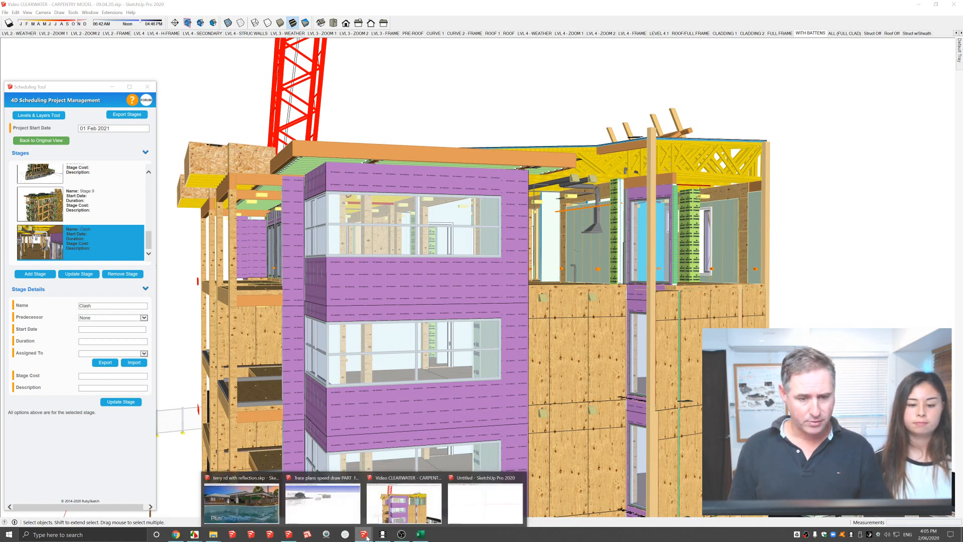
left_click(483, 501)
left_click(322, 201)
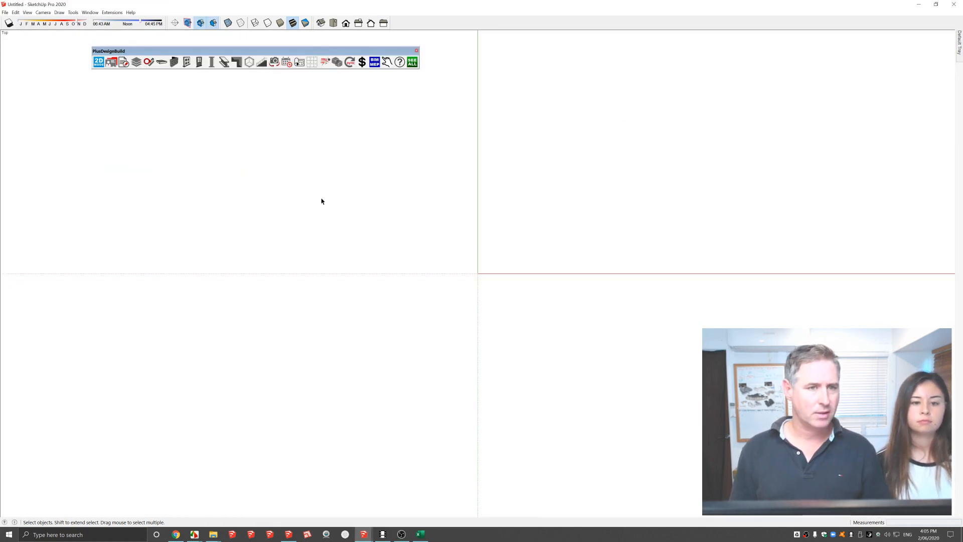
middle_click_drag(544, 241, 415, 314)
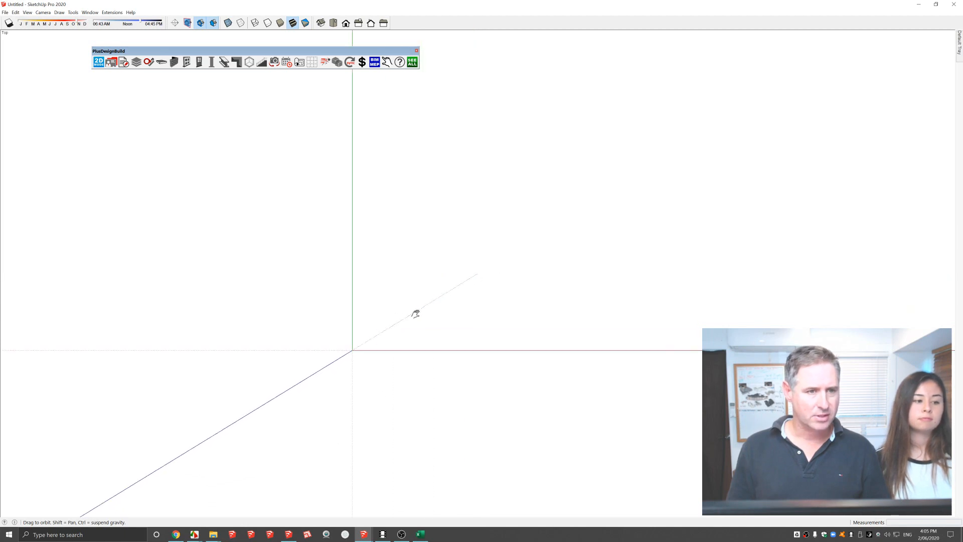
left_click(162, 62)
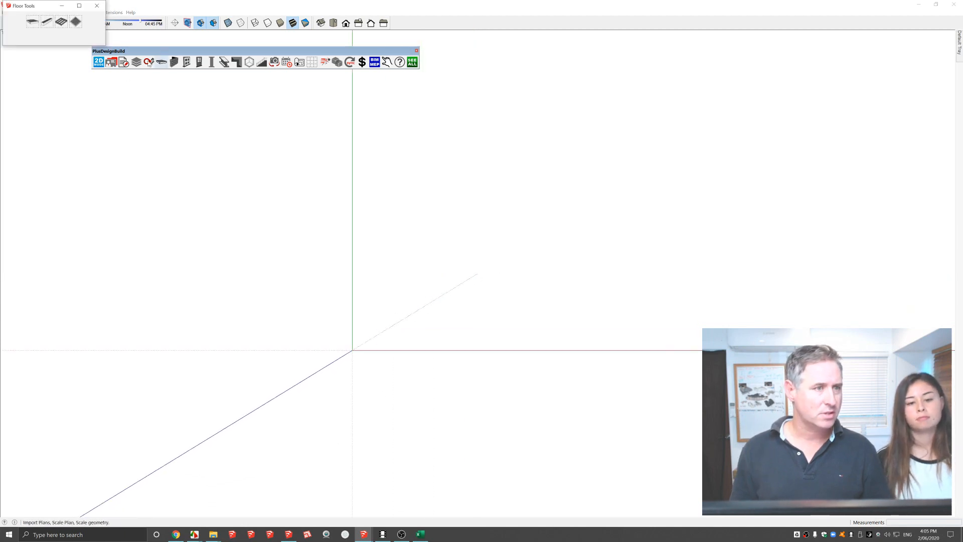
left_click(61, 22)
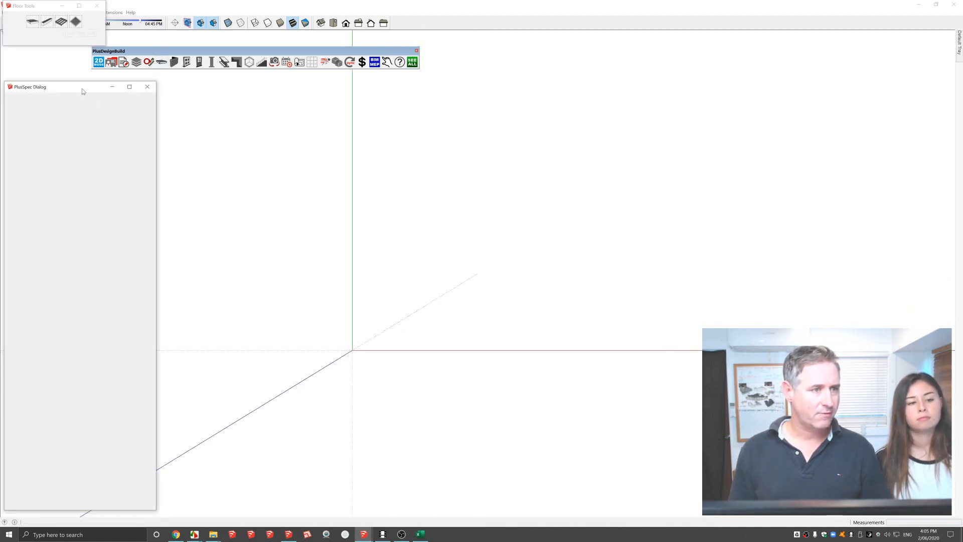
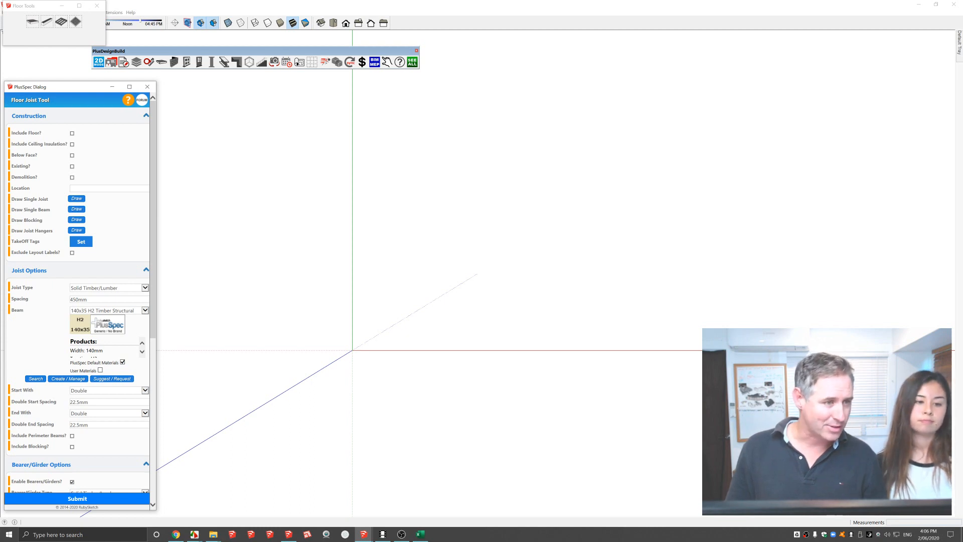
Draw a rectangle with a smaller rectangle in its upper corner, and select the remaining L-shaped face.
left_click(76, 199)
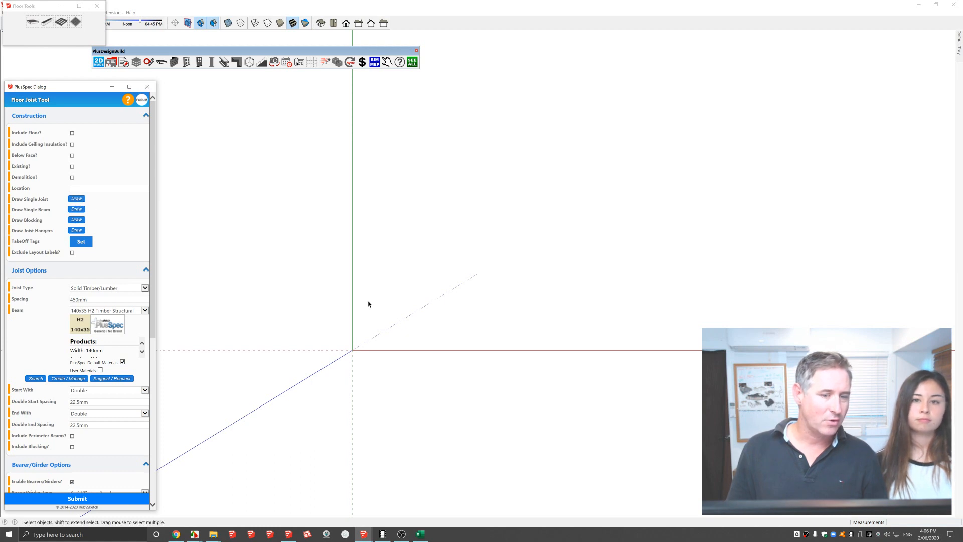
left_click(393, 331)
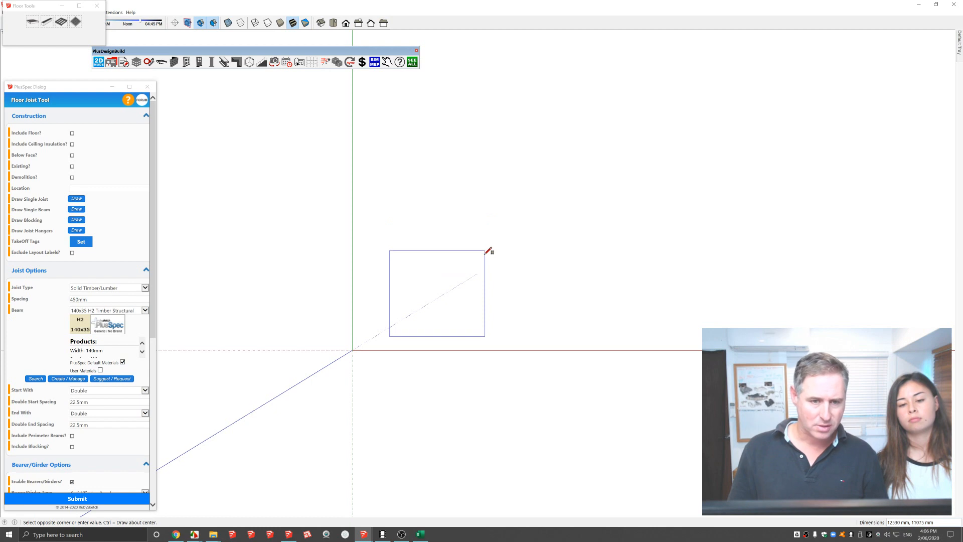
left_click(431, 274)
left_click(432, 274)
left_click(416, 305)
scroll(410, 325, "up", 2)
key("space")
left_click(410, 326)
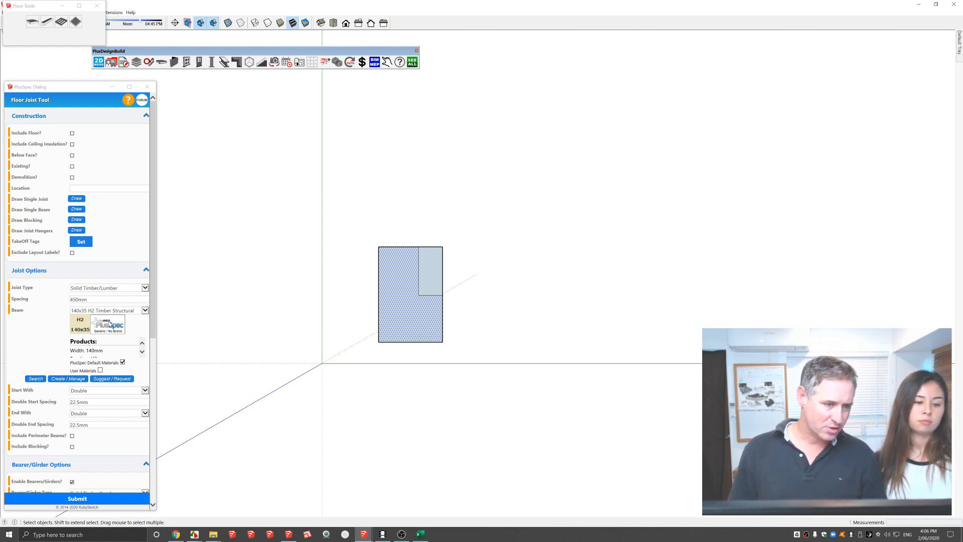
Generate 140x35 H2 joists at 450 mm spacing with bearers at 1500 mm on the L-shaped face, running parallel to its long edge.
scroll(110, 324, "down", 1)
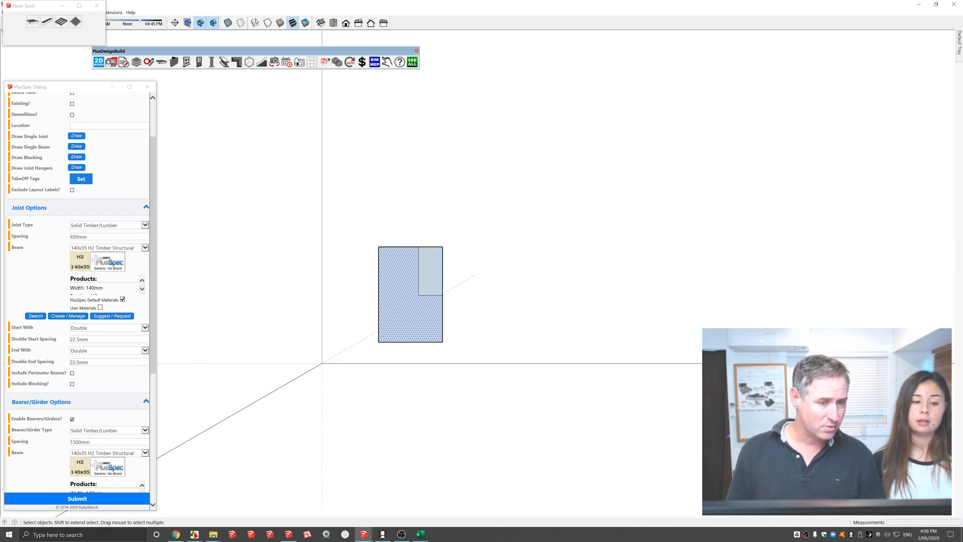
left_click(77, 498)
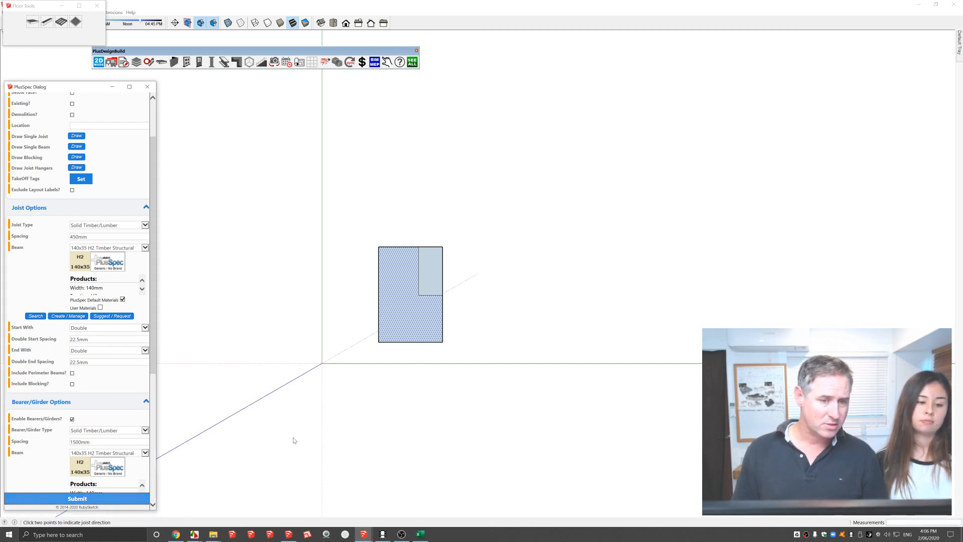
left_click(379, 340)
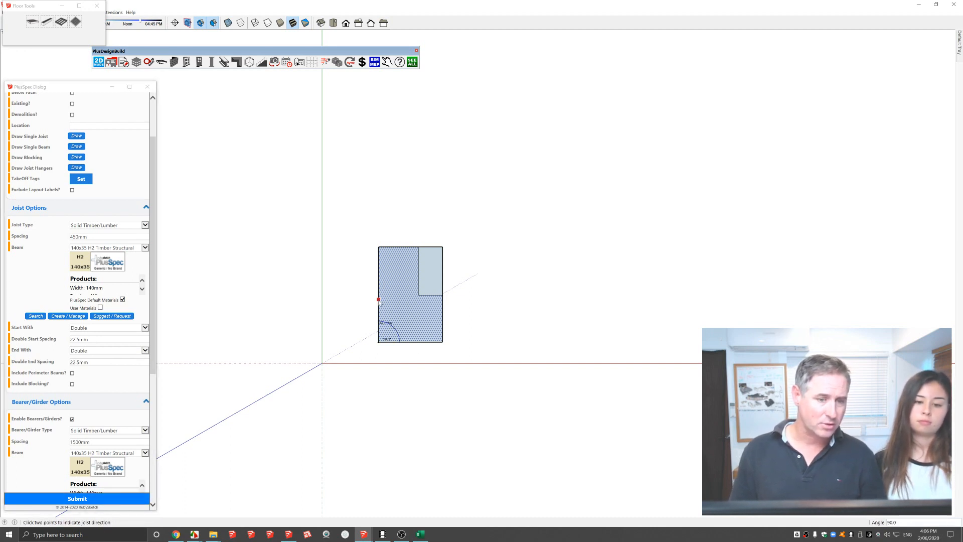
left_click(379, 299)
middle_click_drag(410, 341, 416, 412)
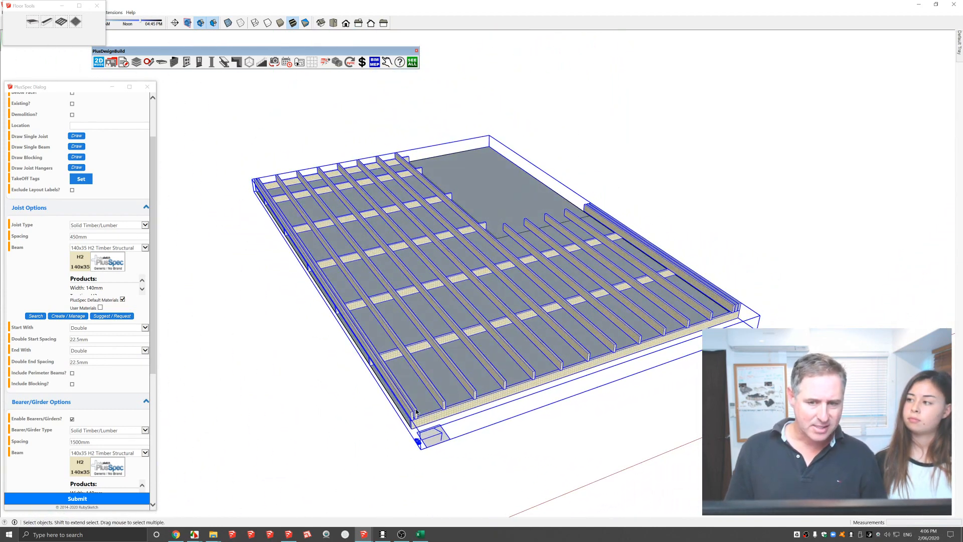
scroll(377, 351, "up", 2)
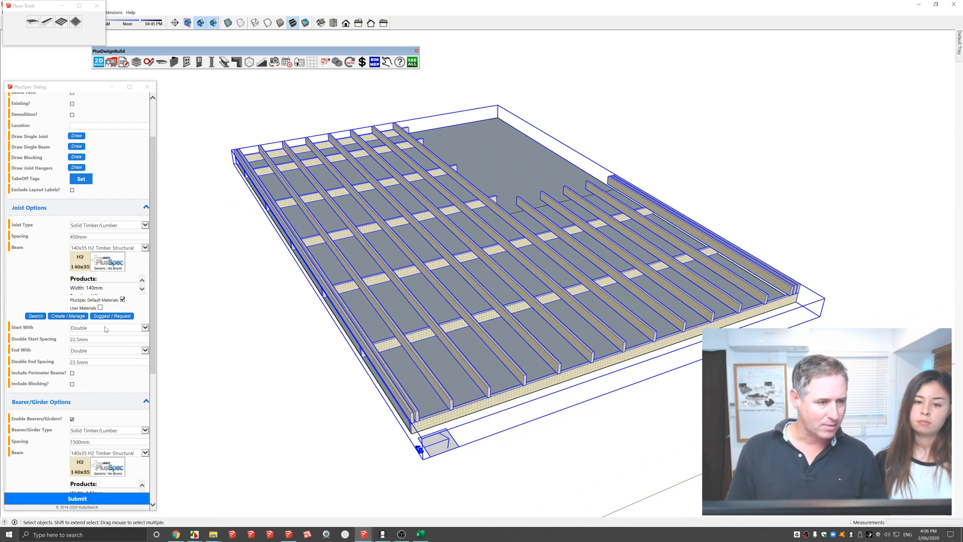
middle_click_drag(311, 389, 280, 414)
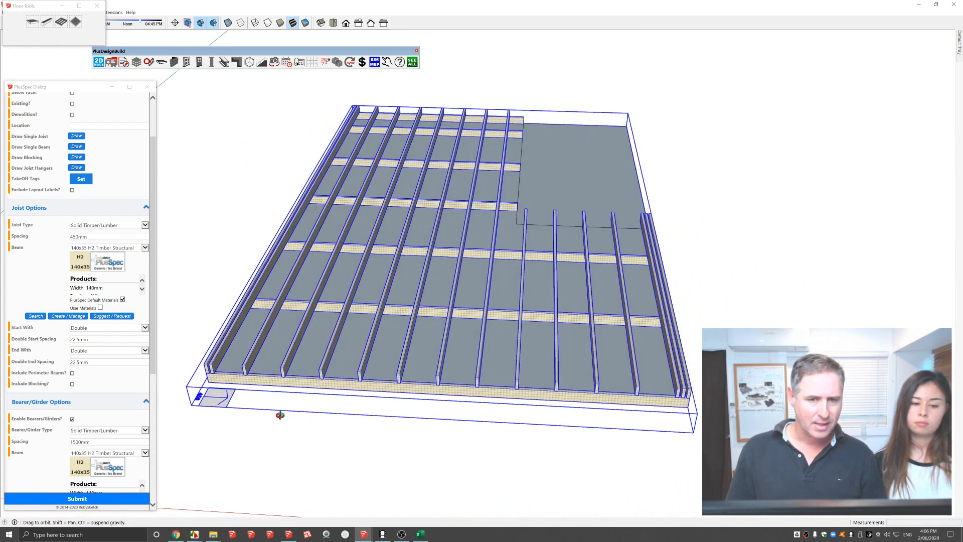
Draw a single 140x45 MGP10 beam across the bearer ends along the long edge of the corner cut-out.
scroll(529, 242, "up", 5)
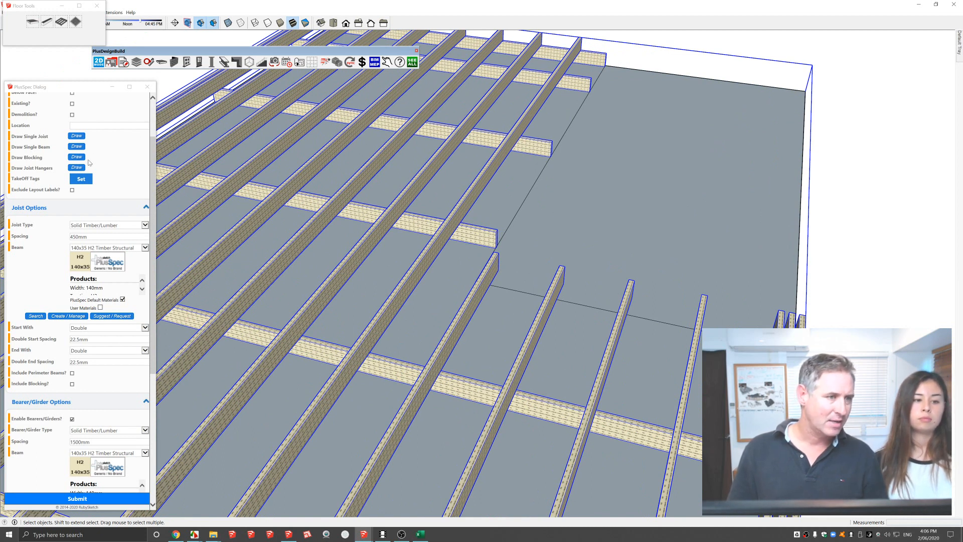
left_click(77, 146)
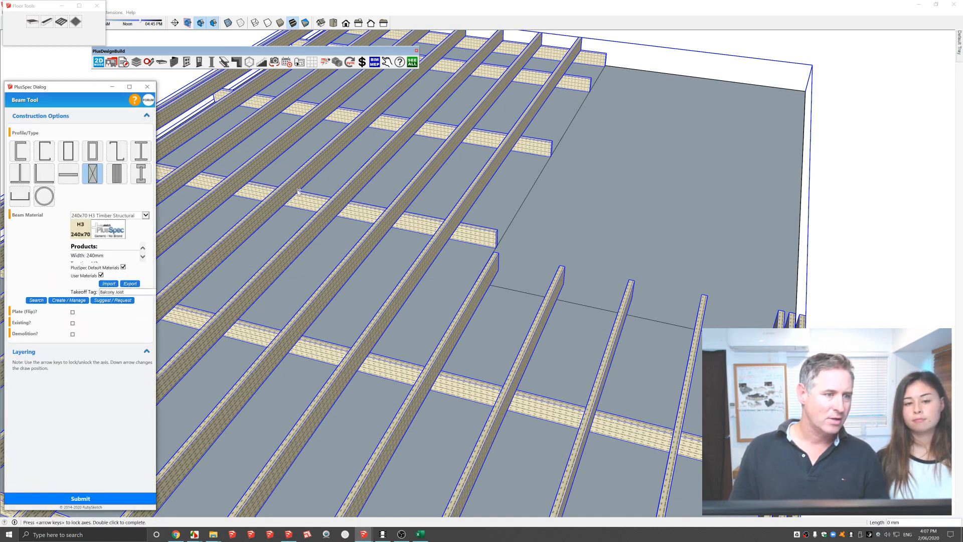
left_click(145, 216)
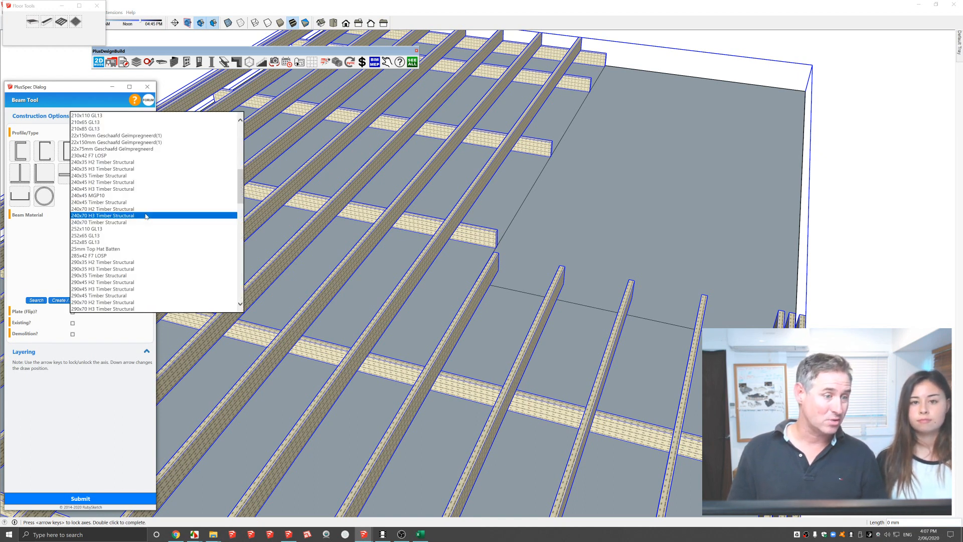
scroll(145, 215, "up", 8)
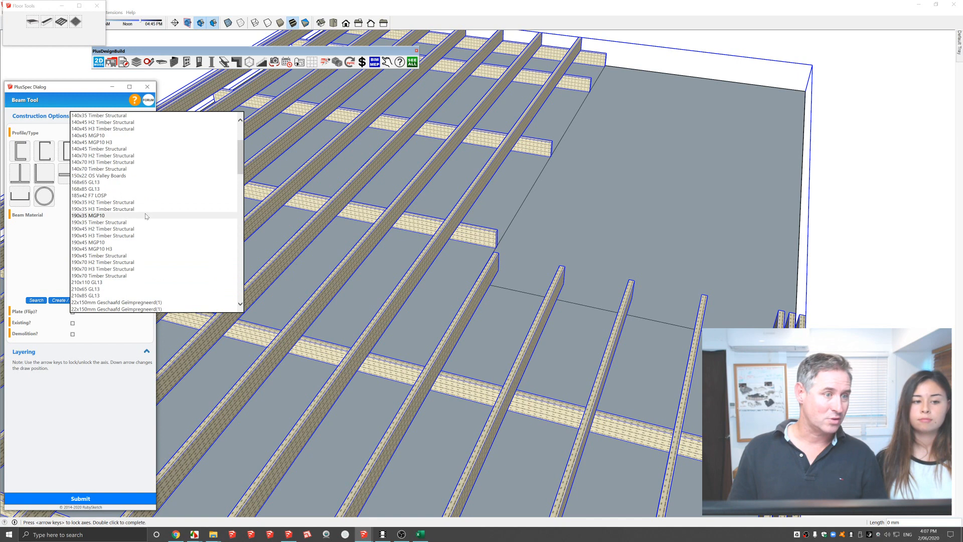
left_click(114, 136)
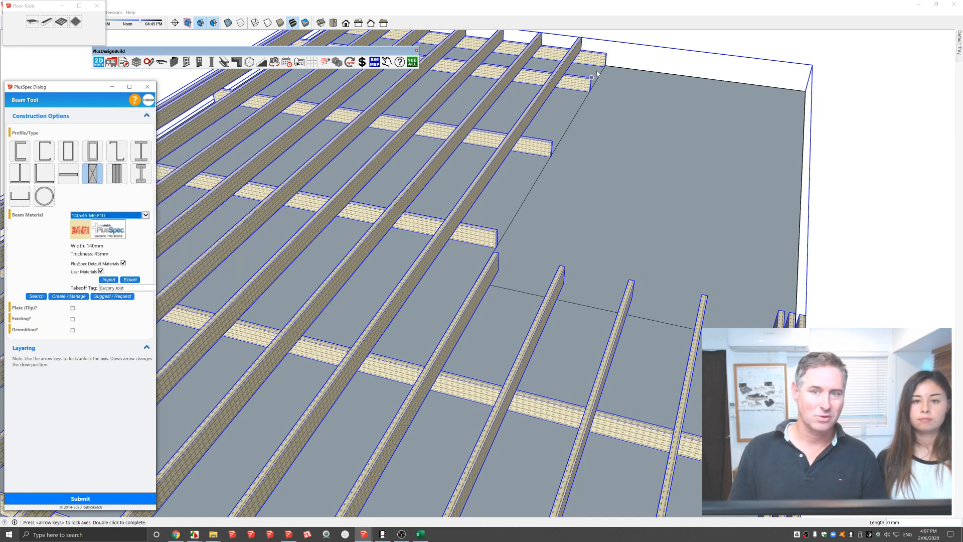
scroll(607, 54, "up", 4)
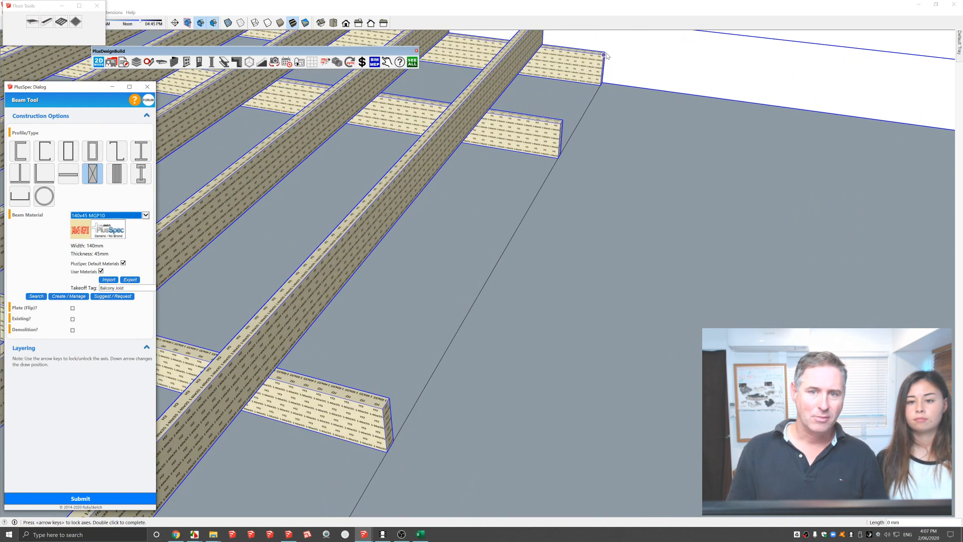
scroll(607, 55, "down", 2)
scroll(606, 55, "up", 2)
scroll(579, 79, "up", 2)
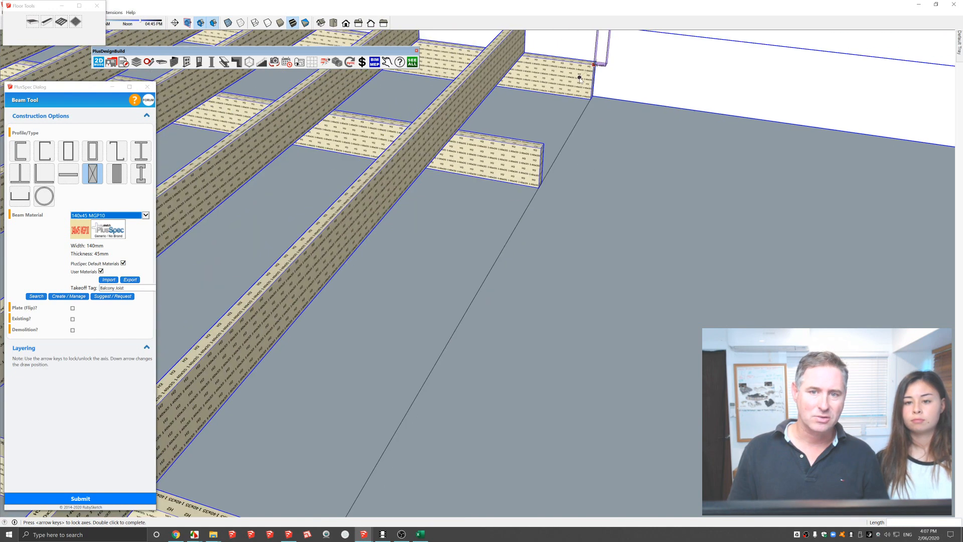
left_click(580, 78)
scroll(580, 78, "down", 5)
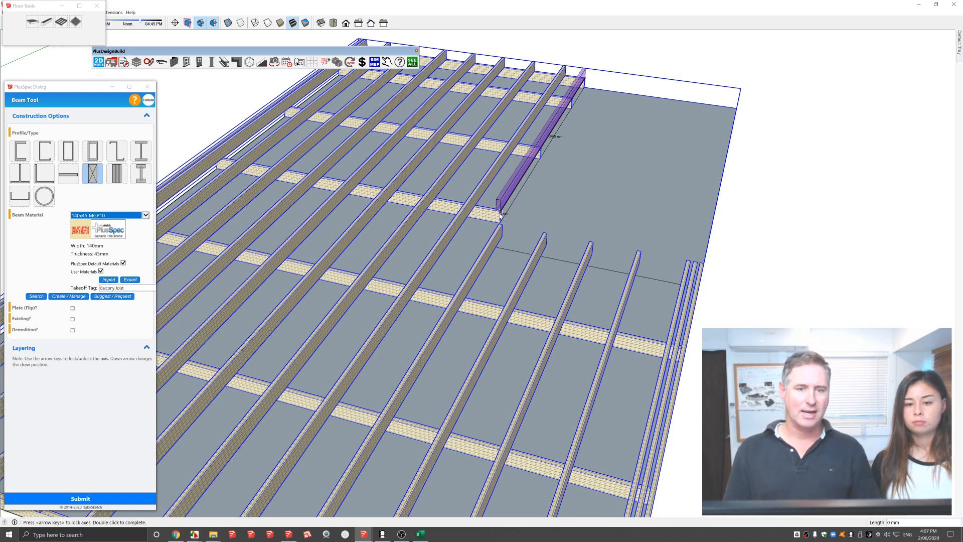
double_click(500, 214)
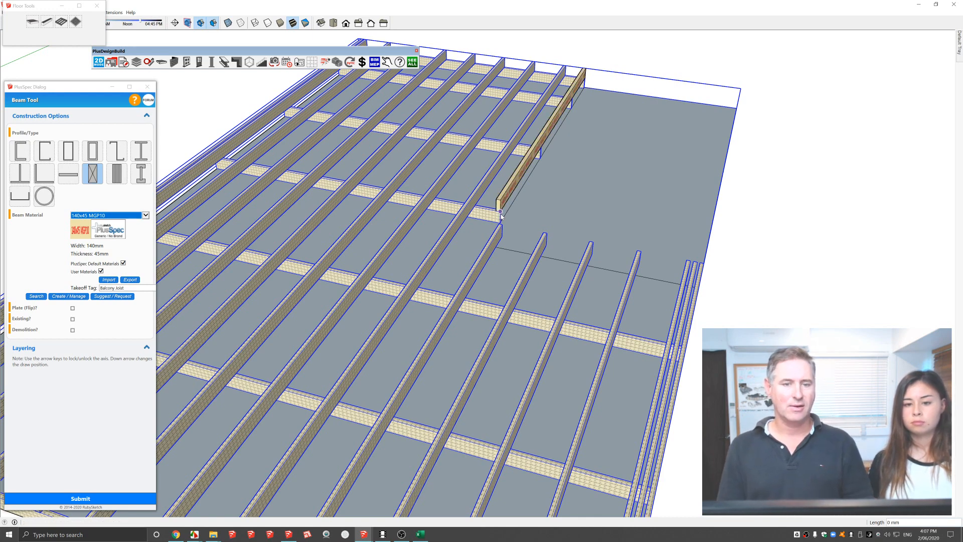
Inspect the new MGP10 beam and its seating on the bearer ends from several angles.
scroll(505, 198, "up", 5)
middle_click_drag(504, 198, 456, 169)
scroll(456, 169, "down", 8)
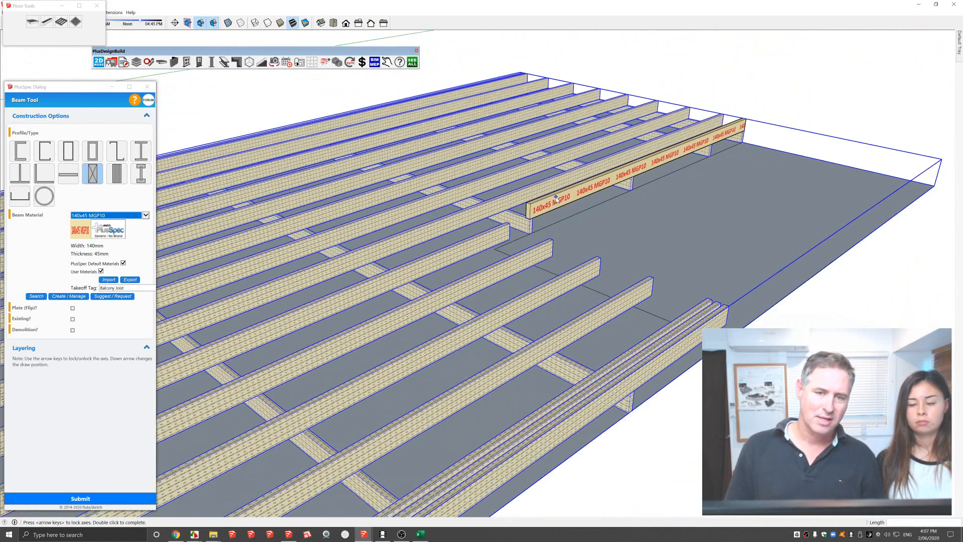
middle_click_drag(556, 198, 611, 227)
scroll(611, 227, "down", 3)
scroll(611, 228, "down", 3)
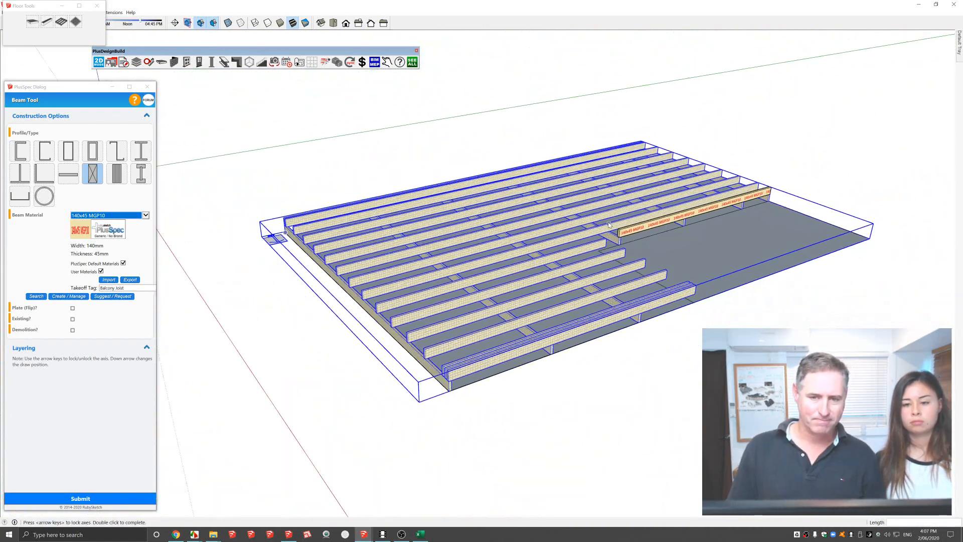
scroll(643, 233, "up", 3)
scroll(644, 233, "up", 2)
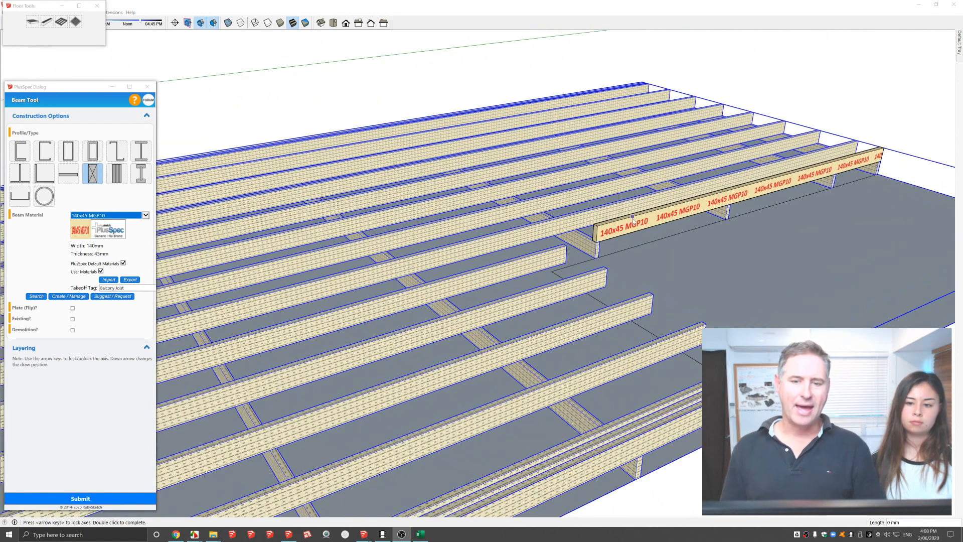
Select the MGP10 beam together with the floor joist assembly and add it to the joist object.
scroll(632, 227, "down", 3)
key("space")
left_click(785, 189)
left_click(595, 229)
right_click(595, 230)
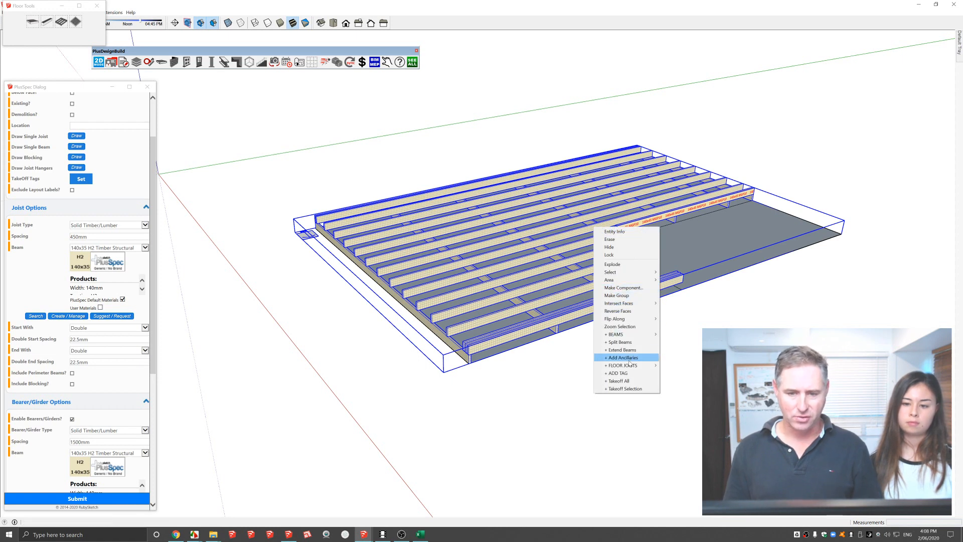
mouse_move(627, 365)
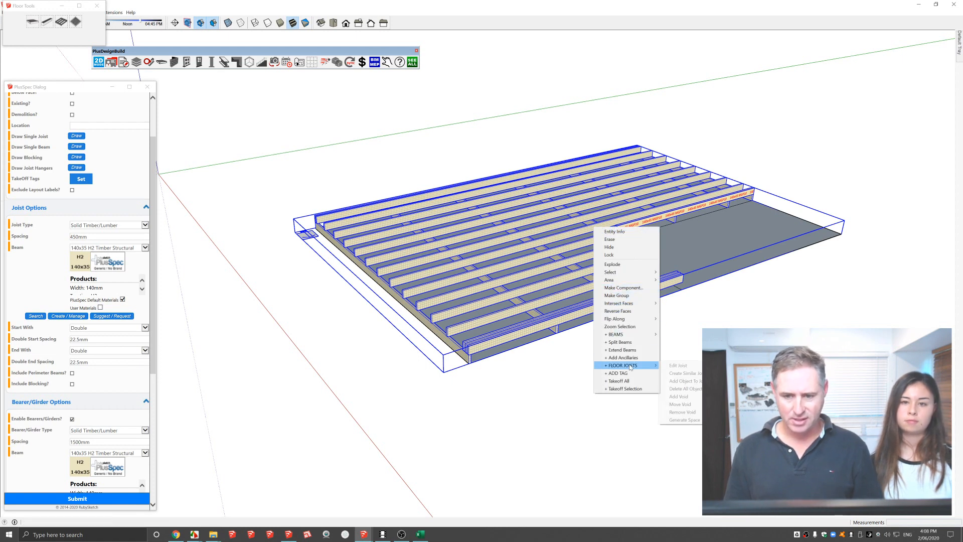
left_click(684, 381)
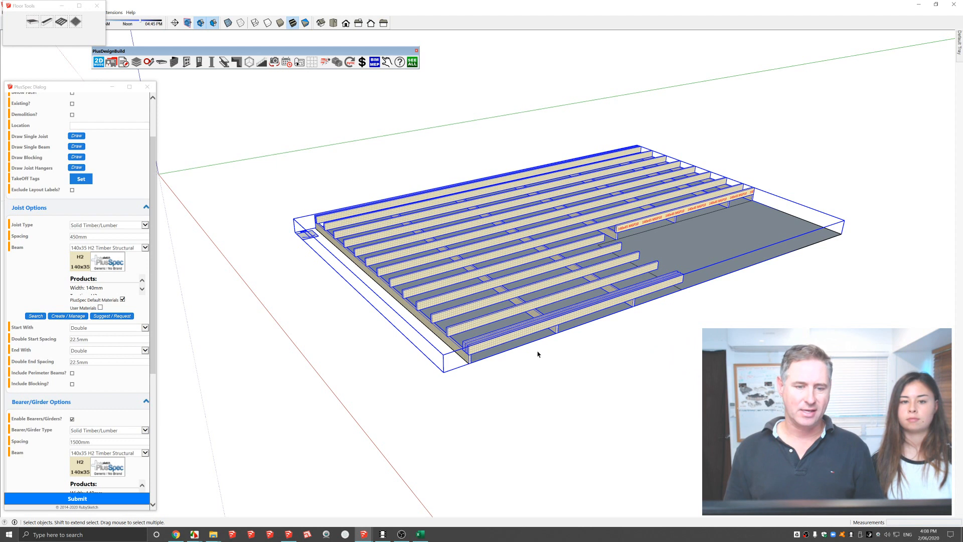
Try moving the joist assembly with its attached beam, and return it to its original position.
key("m")
left_click(524, 364)
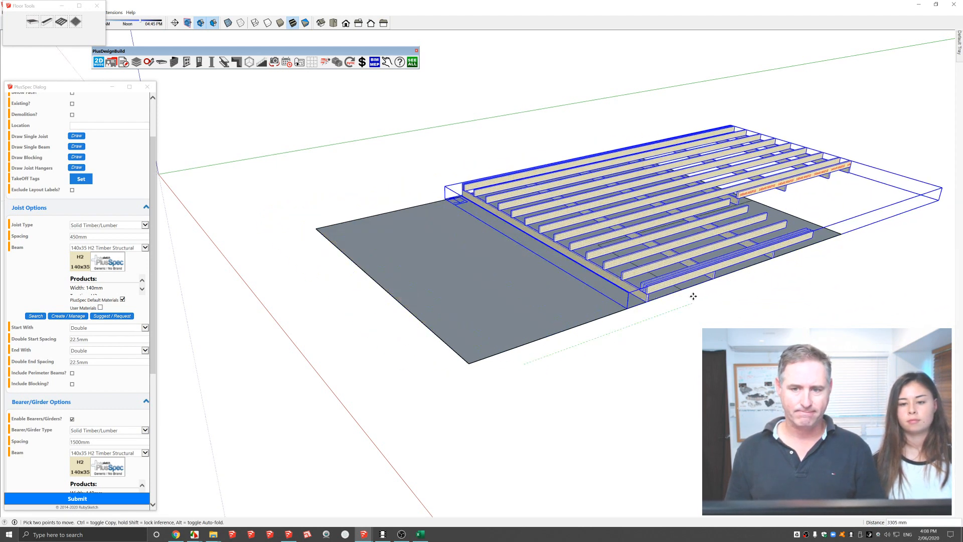
left_click(515, 285)
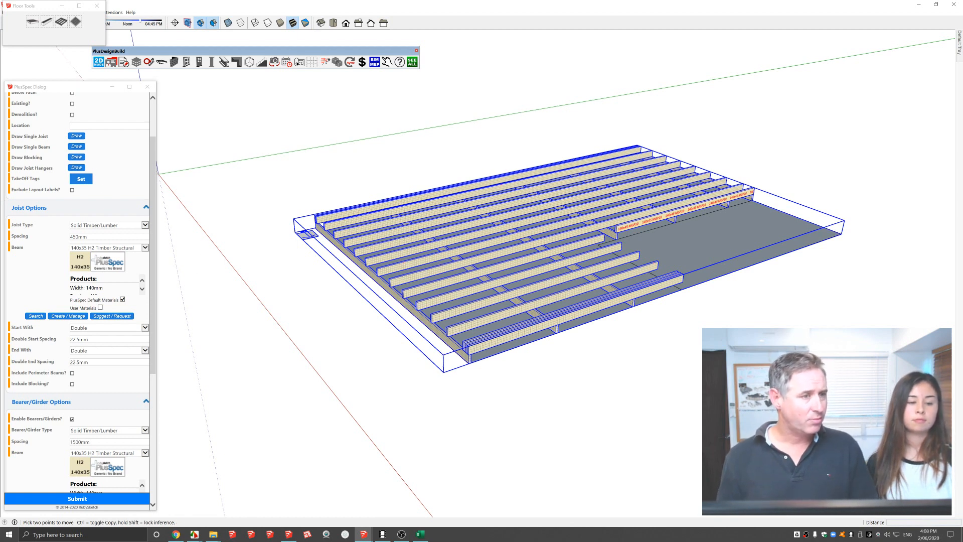
Place a row of Bracket 1 joist hangers with symbol A at 450 mm spacing along the joist ends on the outer bearer.
left_click(76, 168)
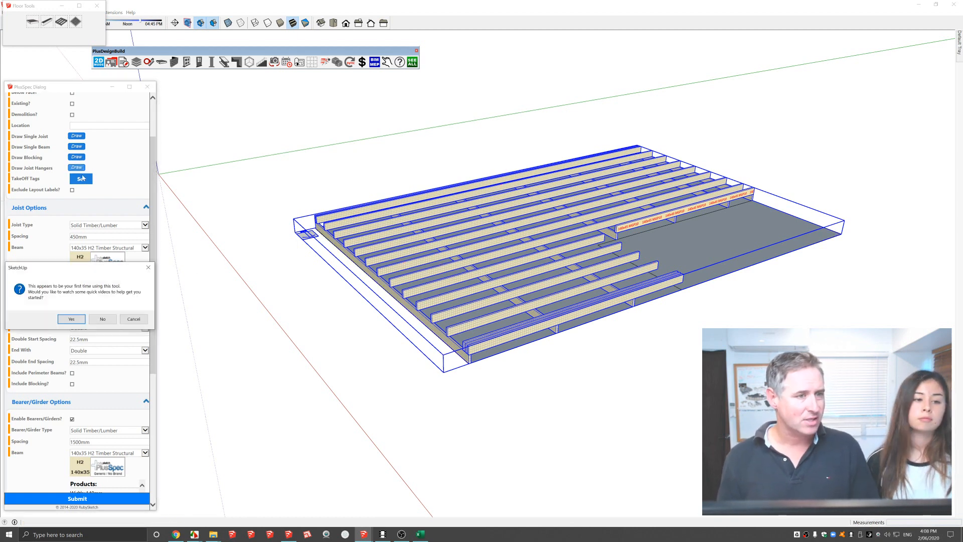
left_click(103, 319)
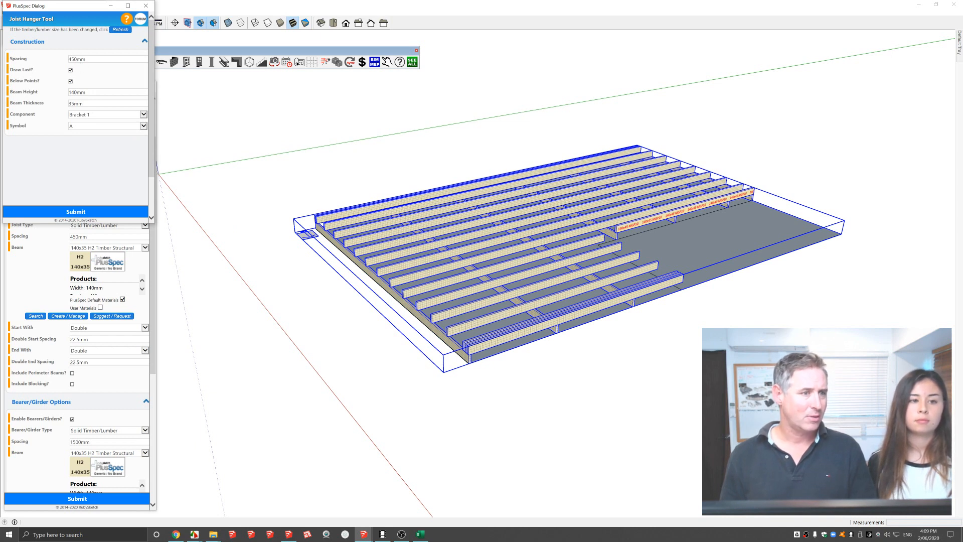
left_click(145, 114)
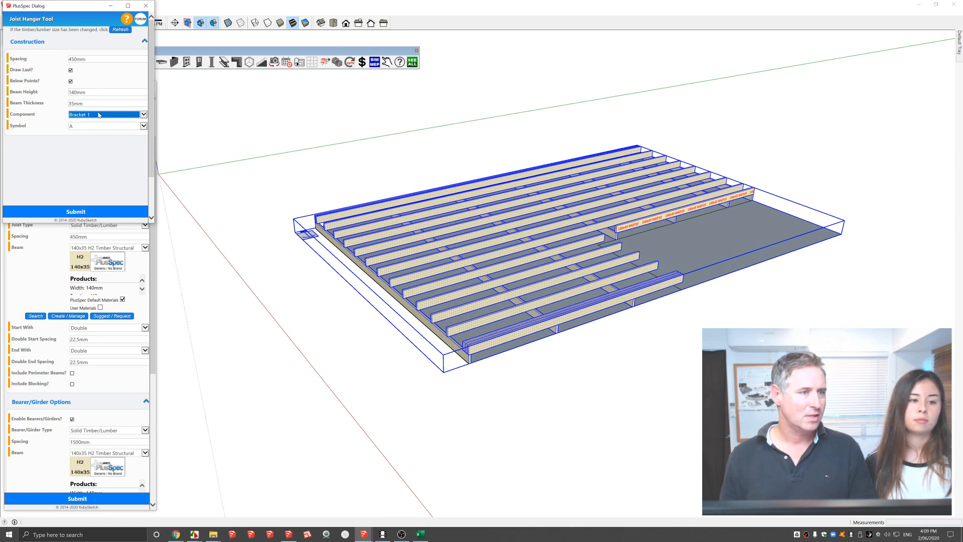
scroll(376, 272, "up", 5)
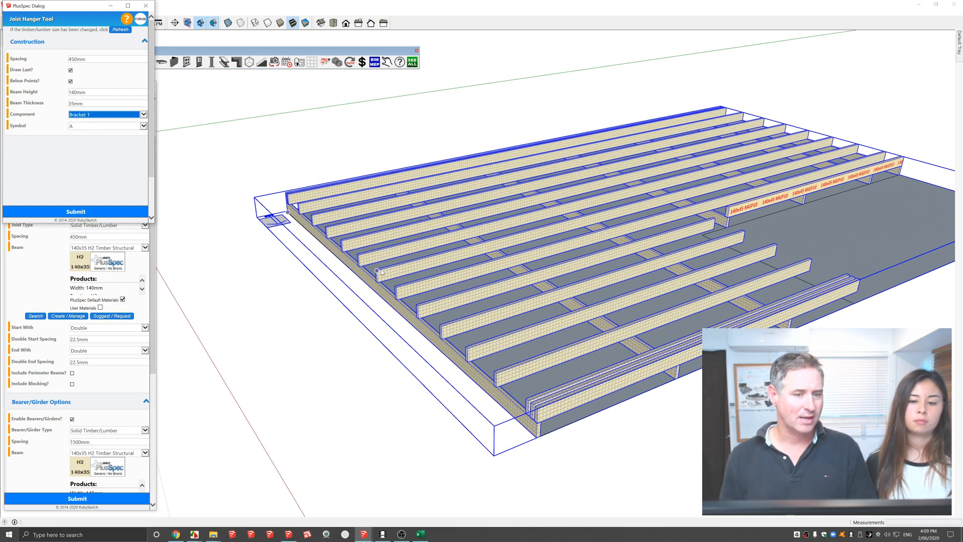
scroll(374, 271, "up", 6)
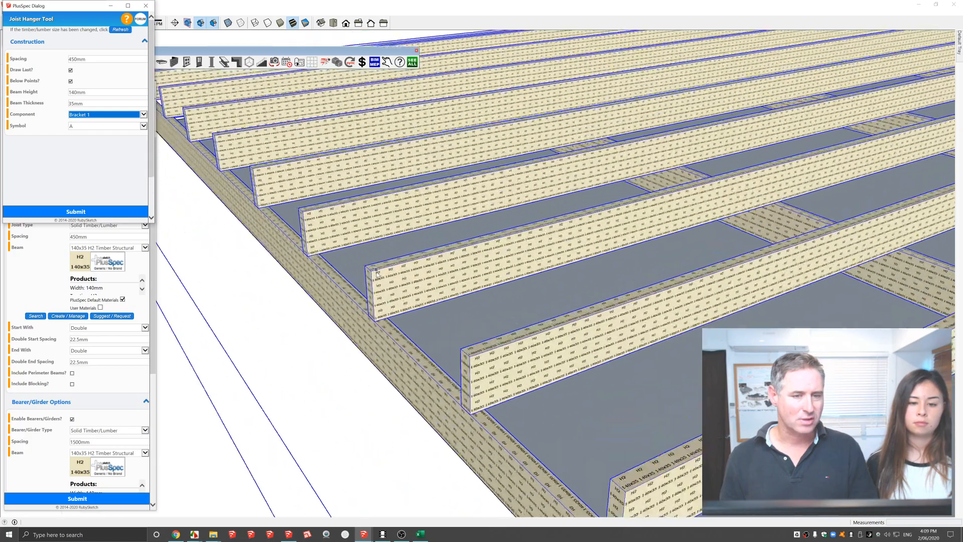
scroll(363, 267, "down", 10)
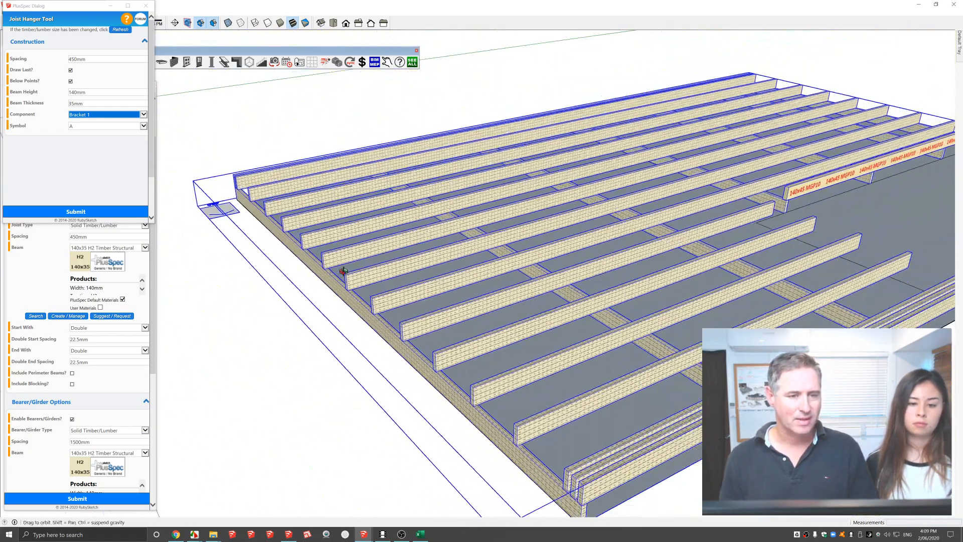
middle_click_drag(343, 272, 410, 319)
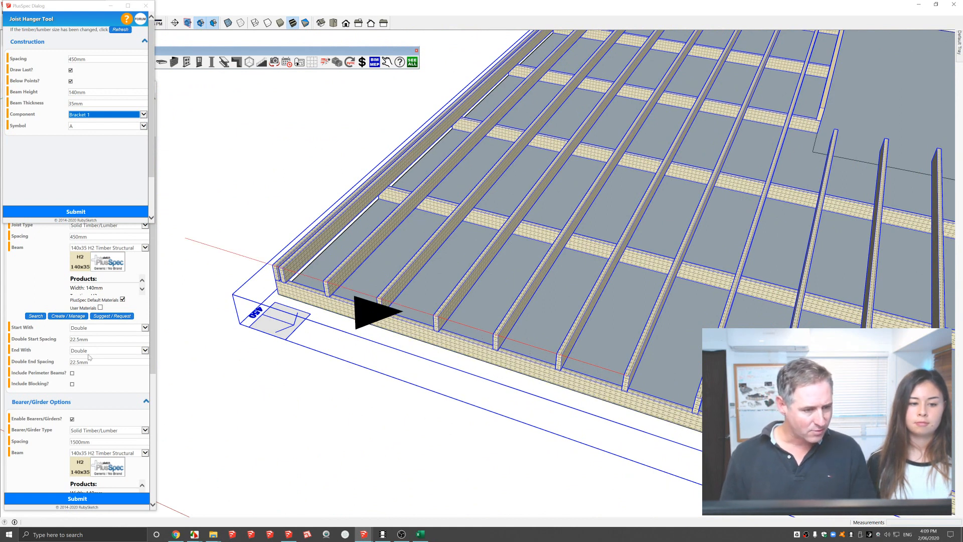
scroll(352, 336, "up", 3)
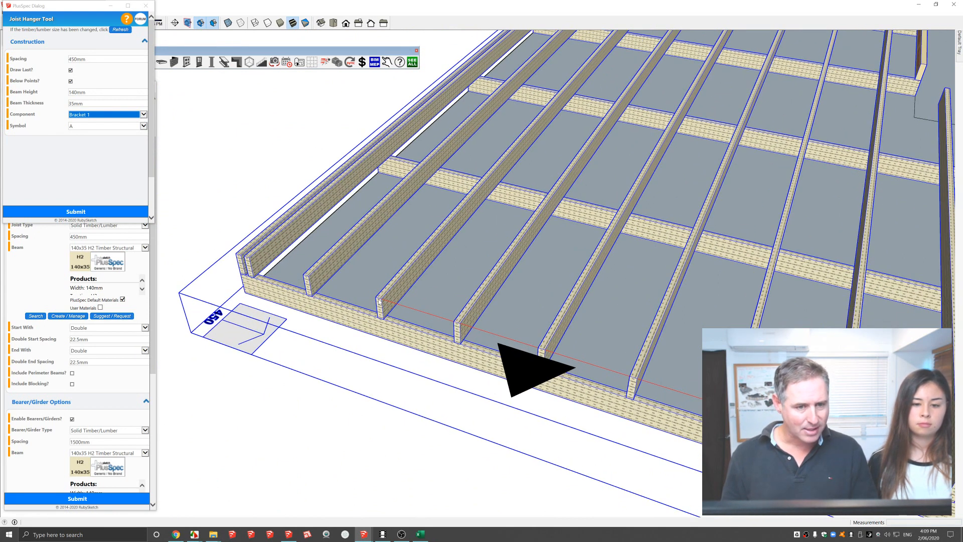
left_click(380, 302)
Select the new row of joist hangers on the outer bearer and open its Flip Along options.
middle_click_drag(475, 344, 531, 286)
scroll(482, 319, "up", 2)
middle_click_drag(482, 319, 326, 318)
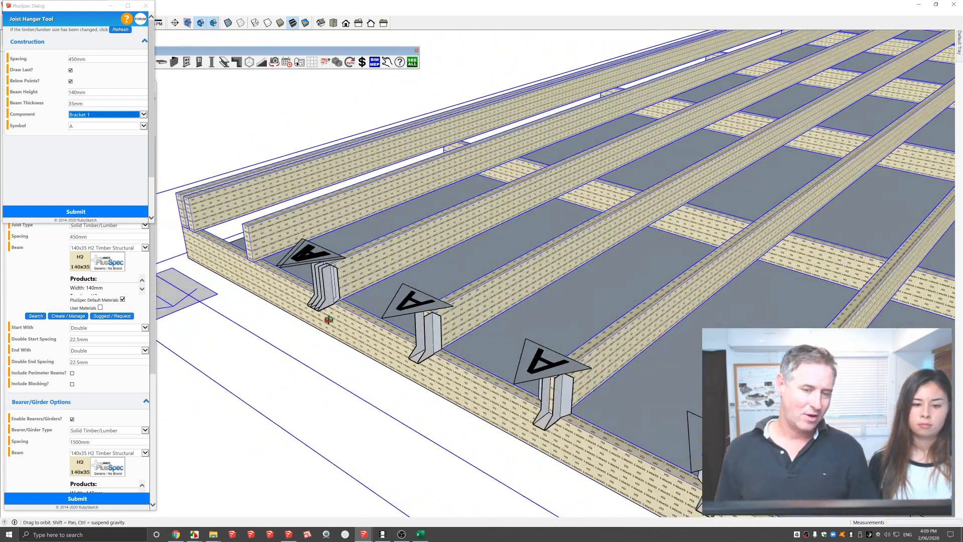
scroll(430, 317, "up", 3)
left_click(437, 328)
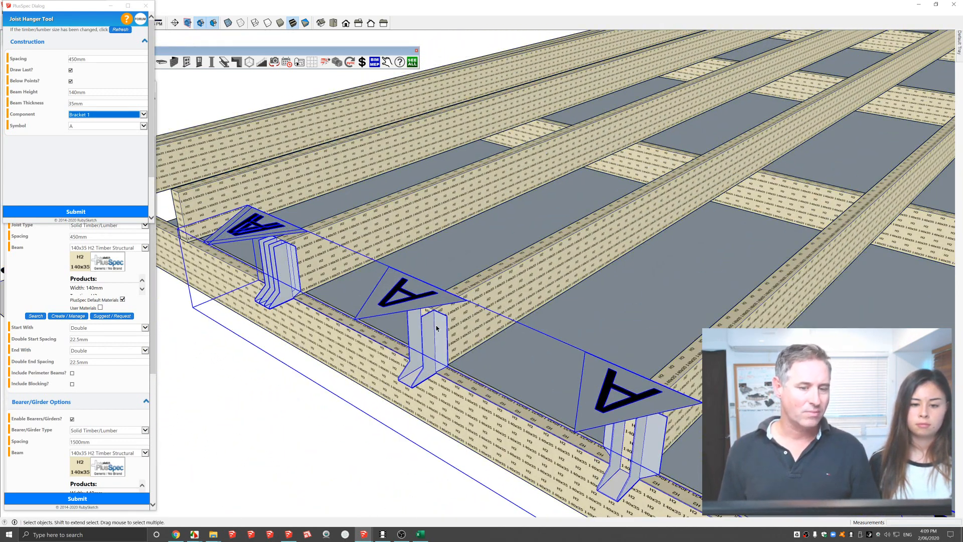
right_click(436, 328)
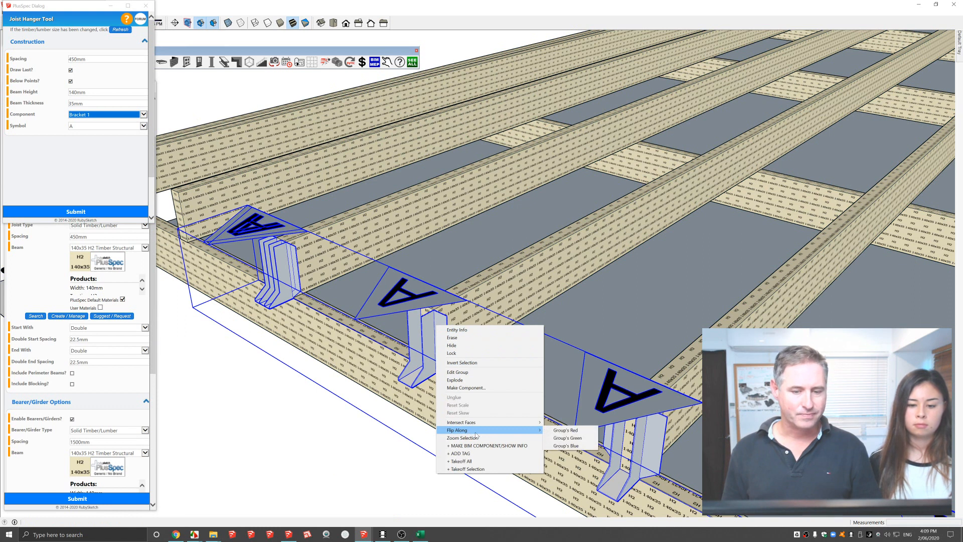
Flip the joist hanger group along its green axis, move it onto the joist ends, and close the Joist Hanger Tool.
left_click(585, 437)
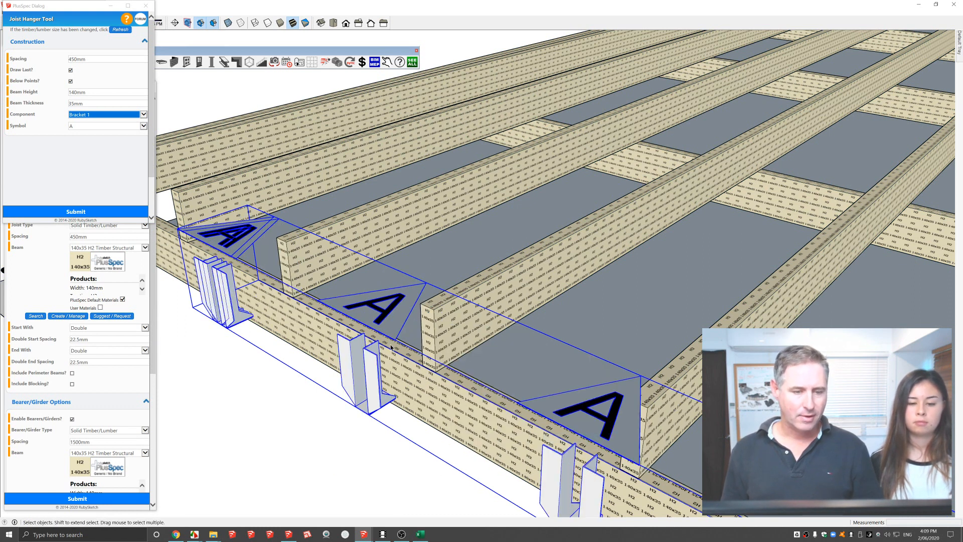
scroll(362, 355, "up", 2)
key("m")
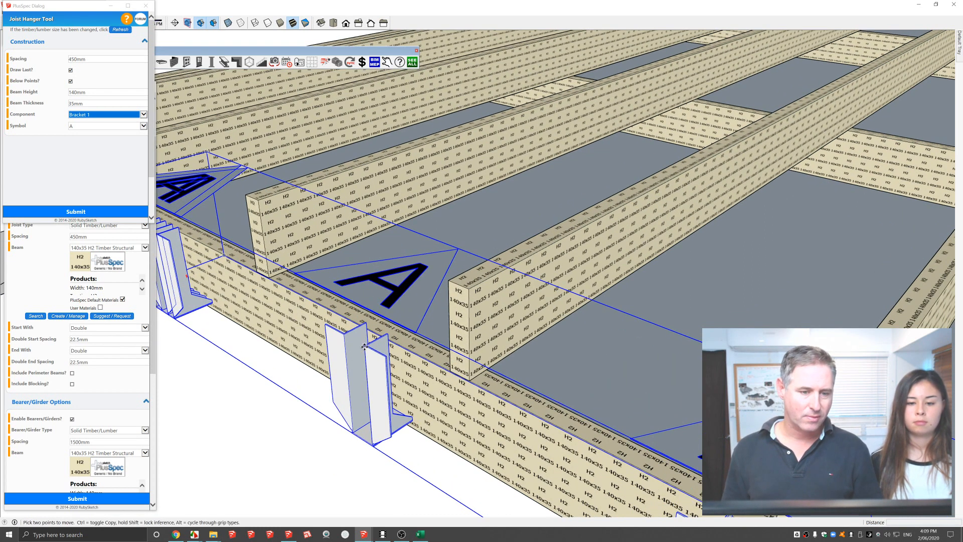
left_click(366, 345)
left_click(470, 288)
middle_click_drag(483, 318, 747, 282)
key("space")
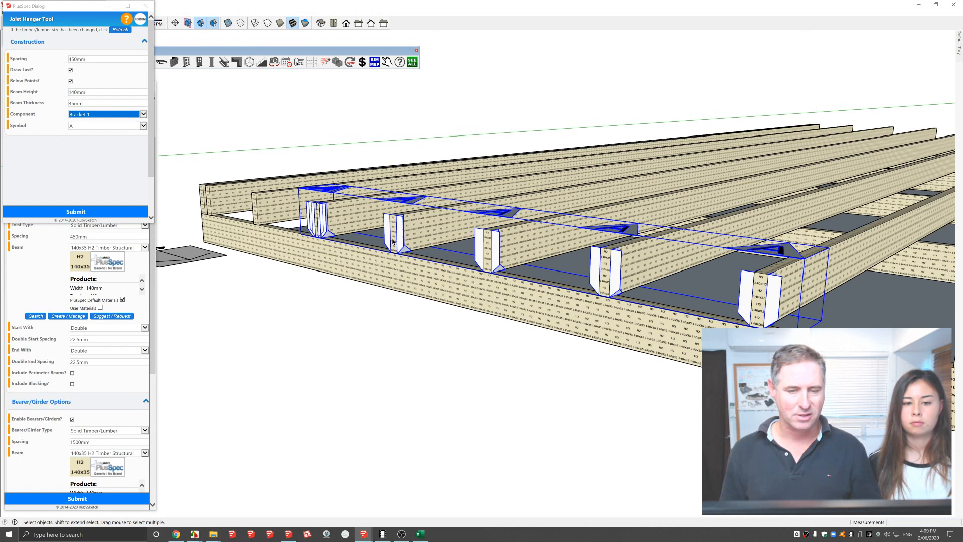
middle_click_drag(387, 238, 412, 236)
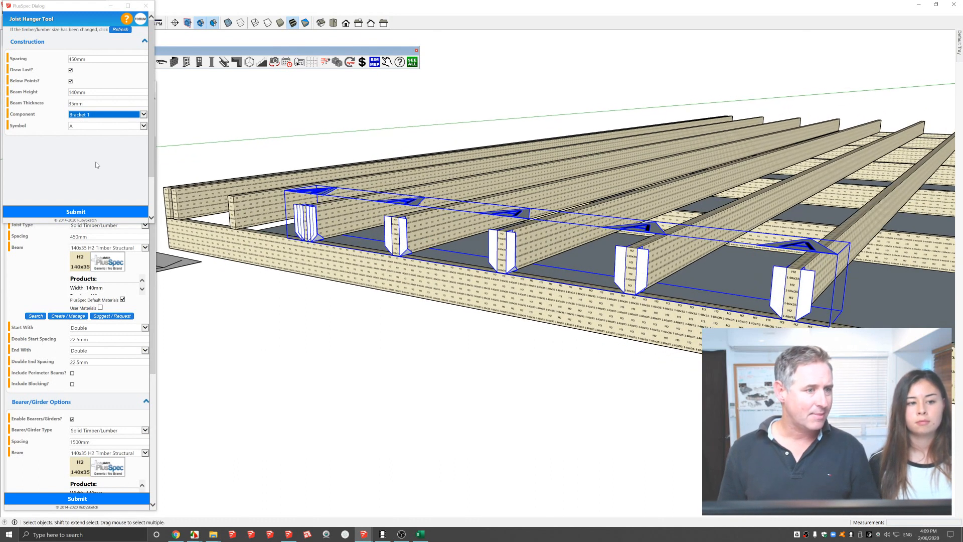
left_click(146, 5)
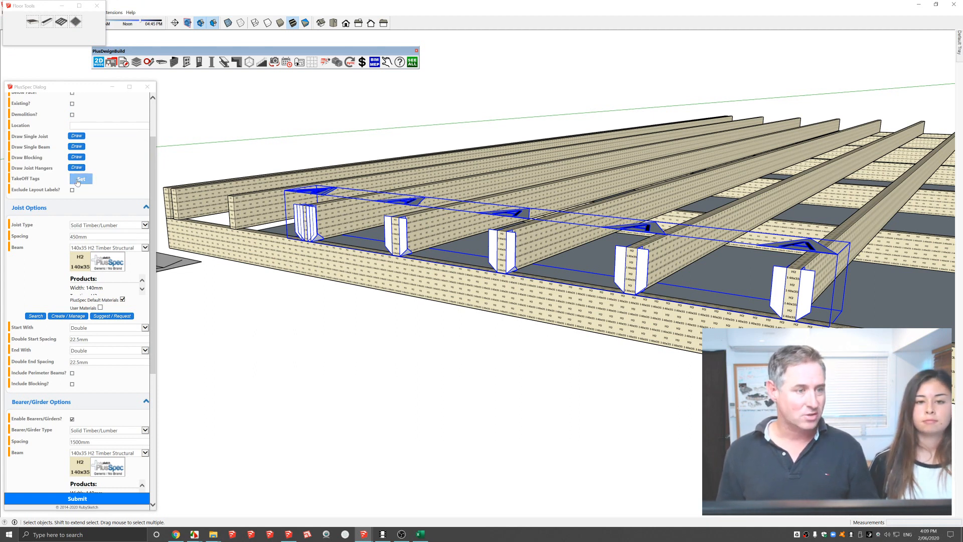
Enable Include Blocking in the joist options of the Floor Joist Tool.
scroll(122, 183, "down", 3)
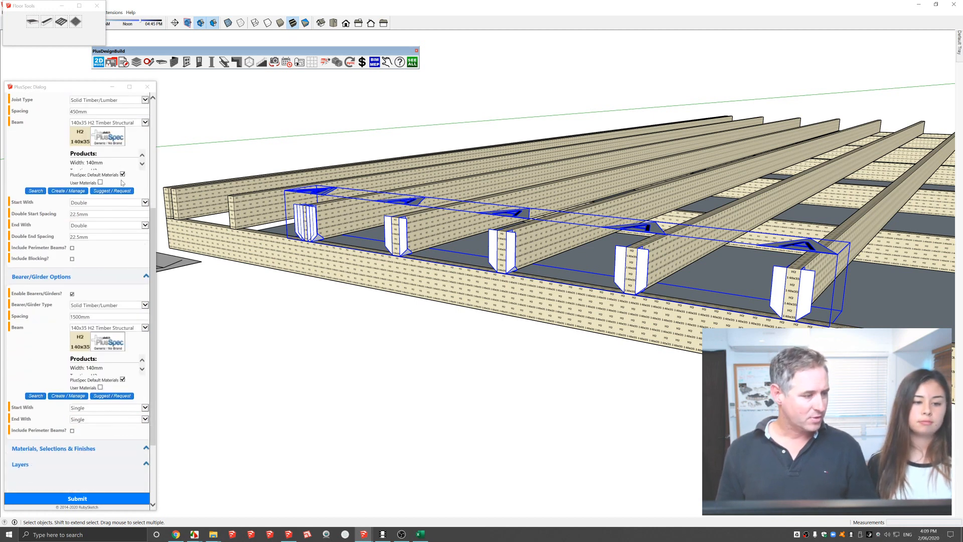
scroll(122, 184, "down", 2)
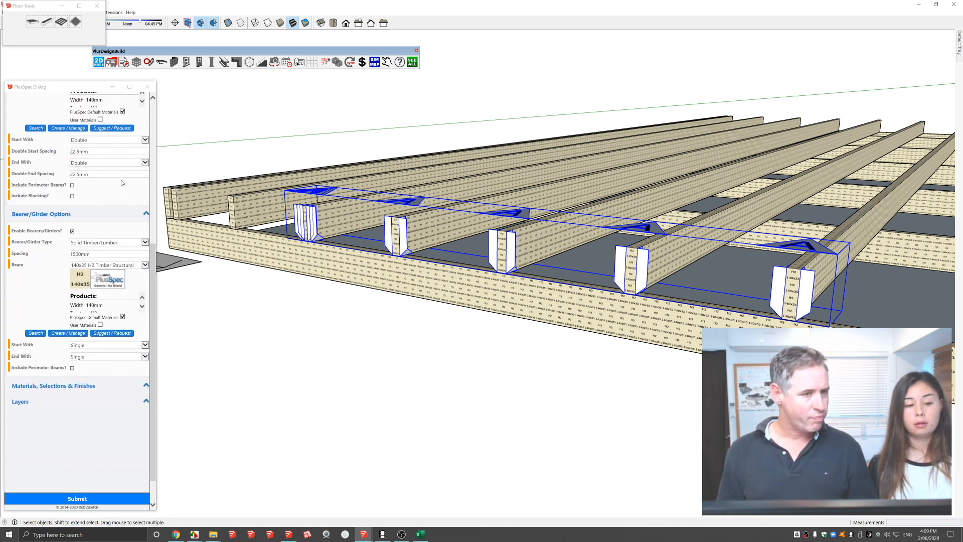
left_click(72, 196)
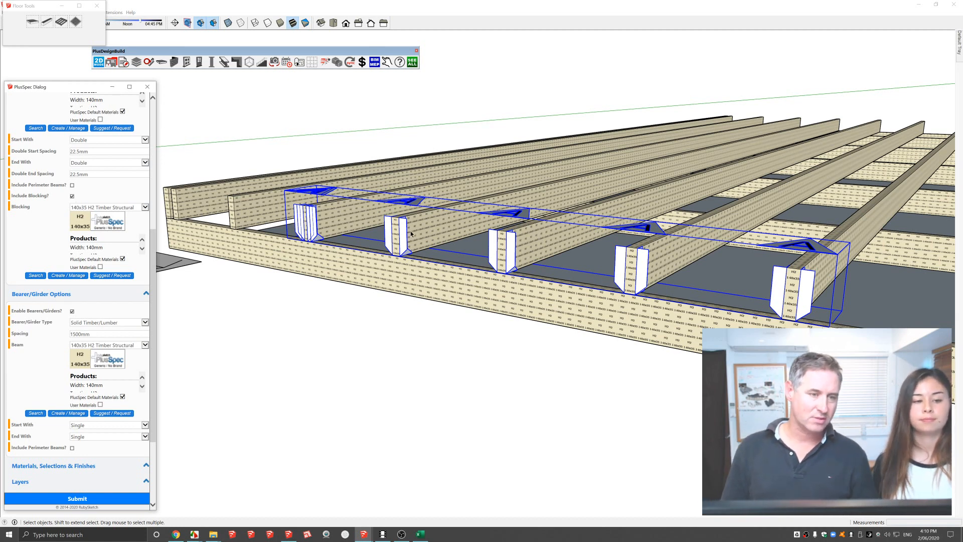
scroll(107, 154, "up", 10)
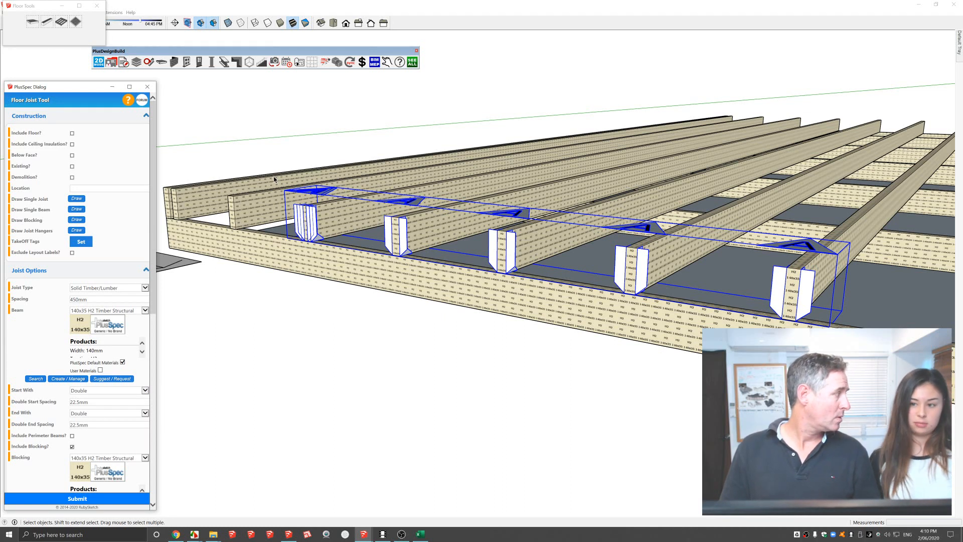
Deselect the joist hangers and close the Floor Joist Tool and Floor Tools windows.
scroll(417, 212, "down", 4)
scroll(418, 211, "down", 4)
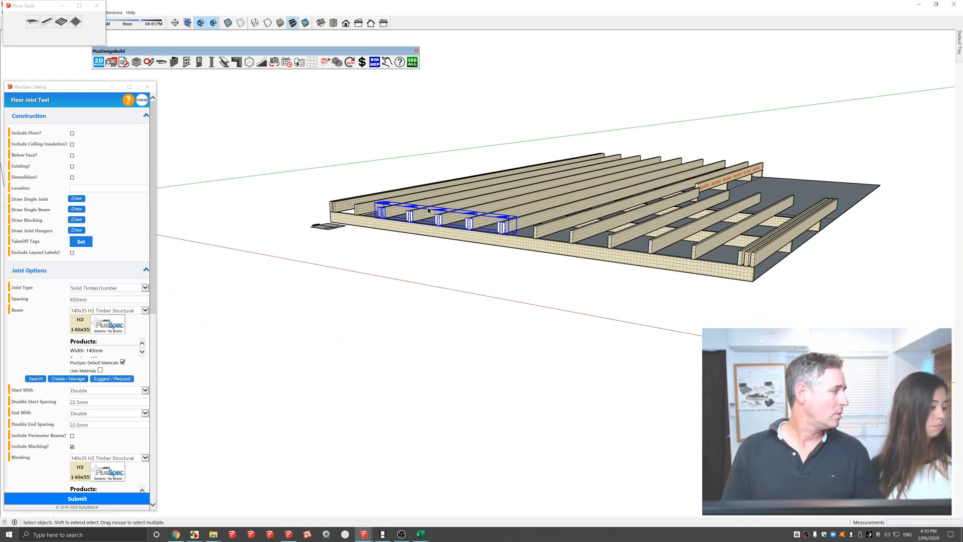
scroll(428, 210, "down", 3)
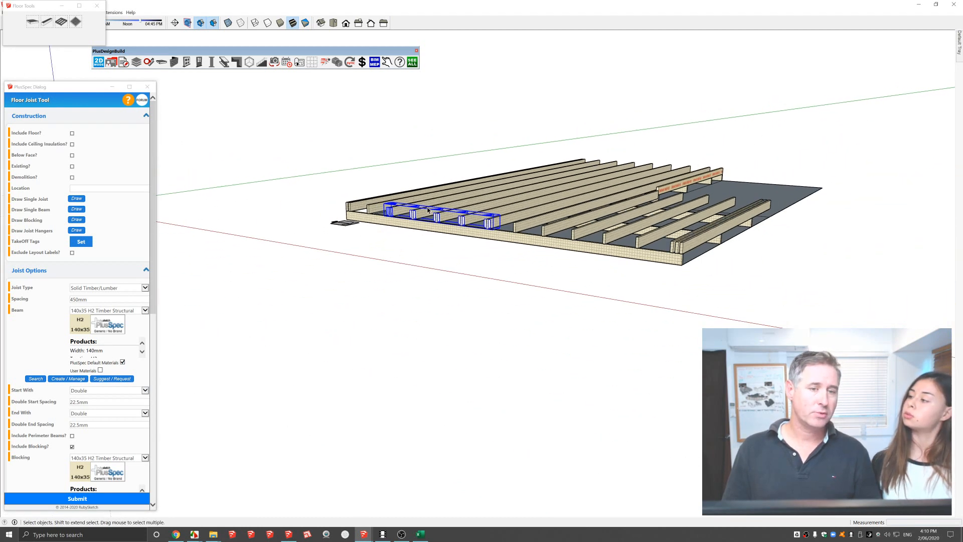
left_click(421, 251)
mouse_move(417, 228)
middle_mouse_down()
mouse_move(368, 331)
mouse_move(342, 308)
mouse_move(210, 253)
mouse_move(255, 281)
middle_mouse_up()
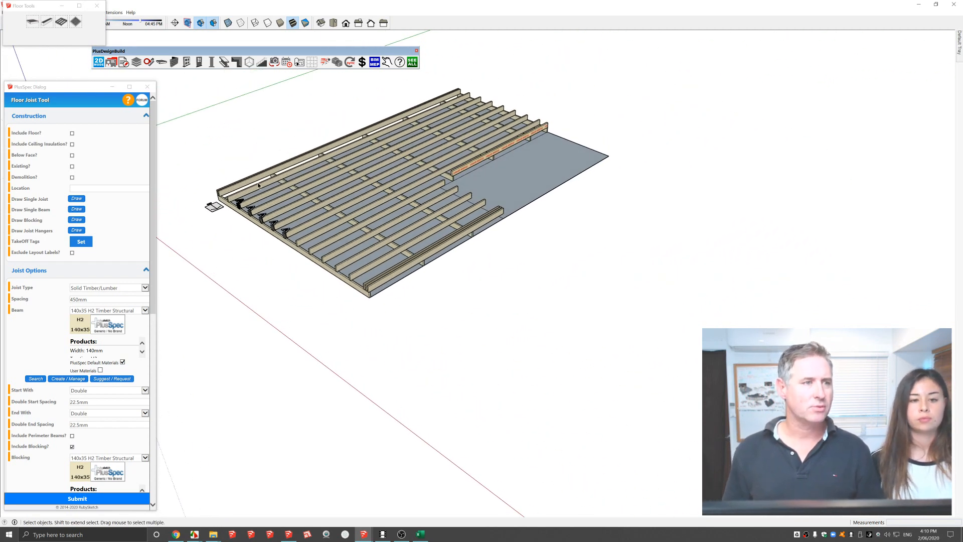
left_click(147, 86)
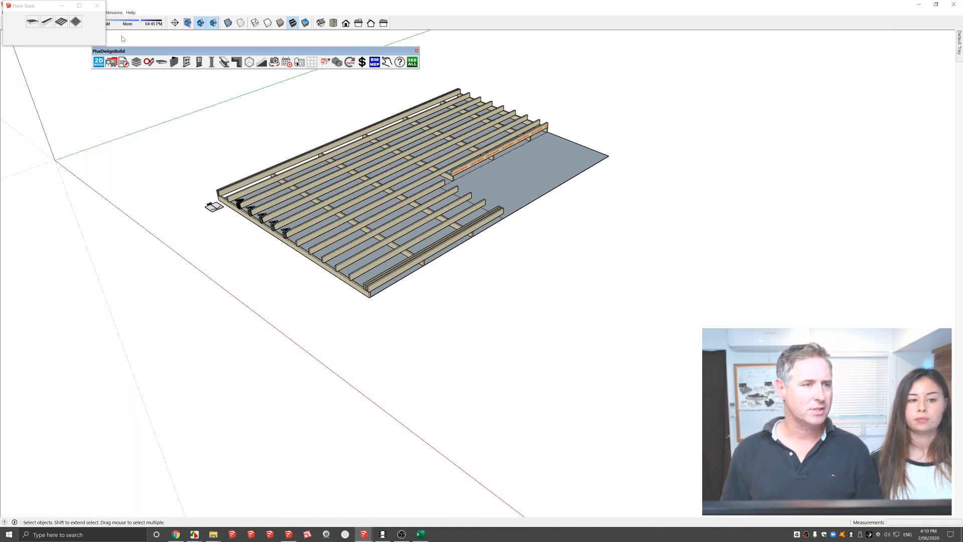
left_click(97, 6)
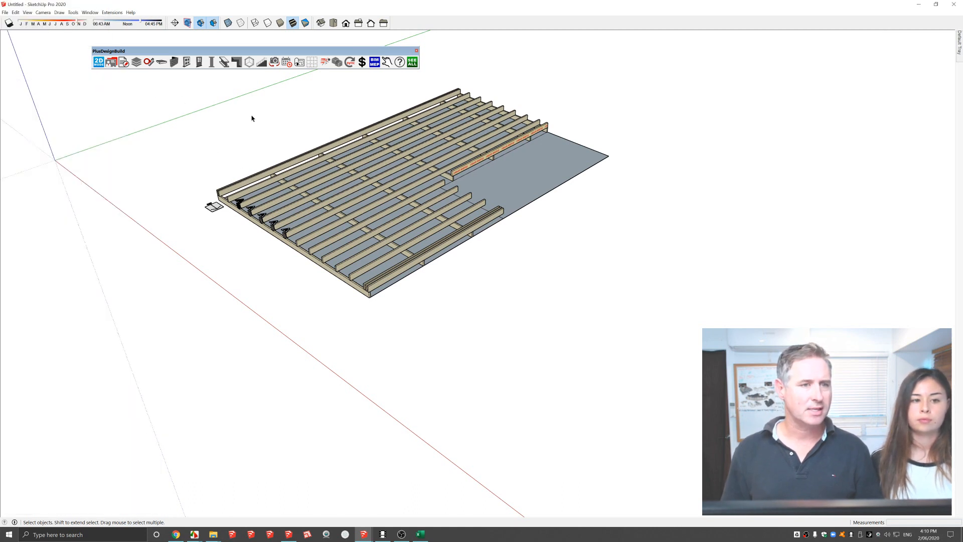
Draw two long 140x45 MGP10 beams at slightly different angles beside the floor frame with the Beam Tool.
left_click(211, 62)
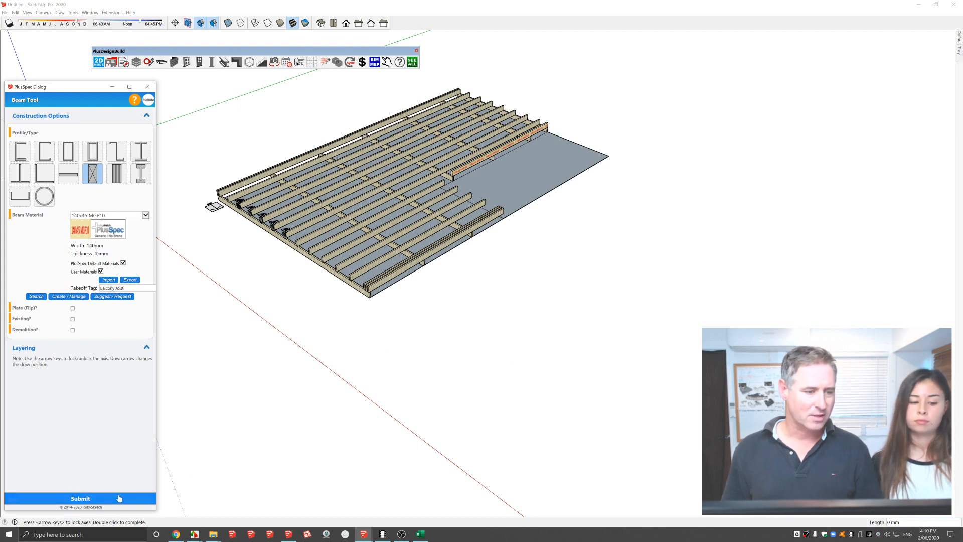
left_click(682, 389)
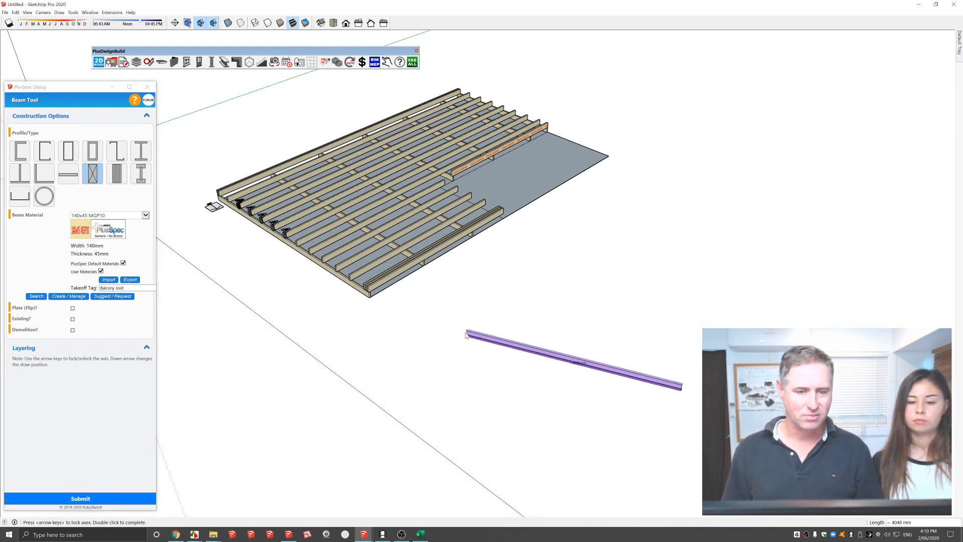
double_click(460, 330)
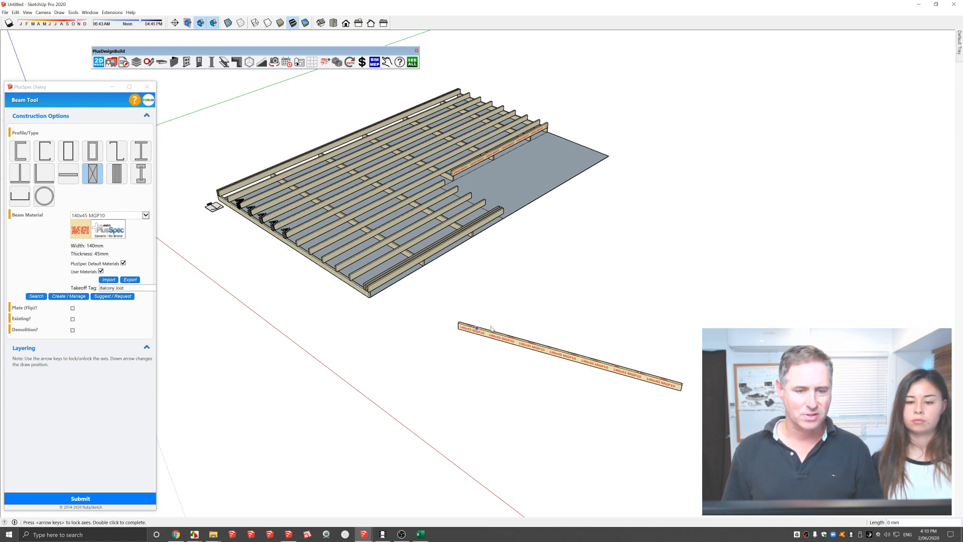
left_click(685, 368)
double_click(514, 283)
Draw a 140x45 MGP10 cross beam connecting the ends of the two long beams nearest the floor frame.
left_click(514, 283)
scroll(515, 285, "up", 2)
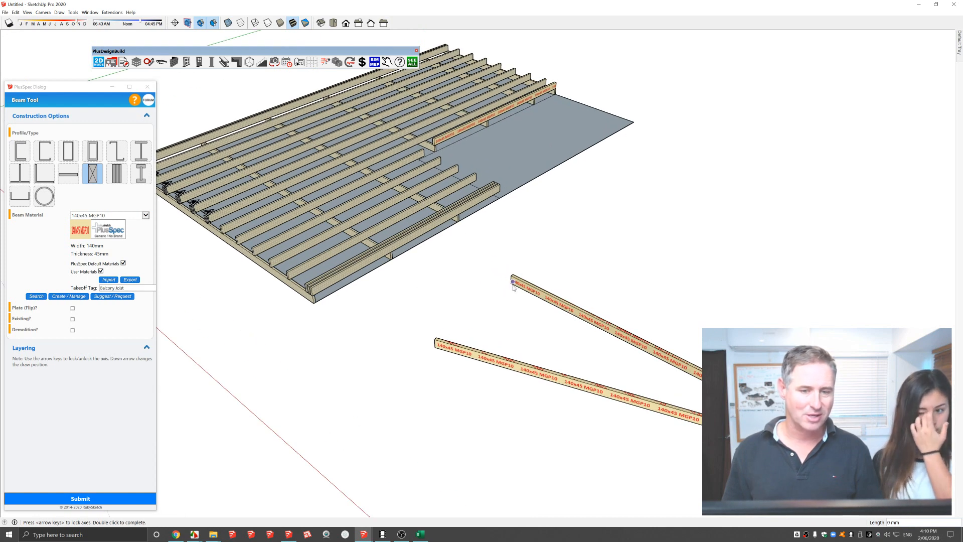
scroll(511, 287, "up", 3)
middle_click_drag(404, 366, 520, 333)
double_click(772, 315)
key("space")
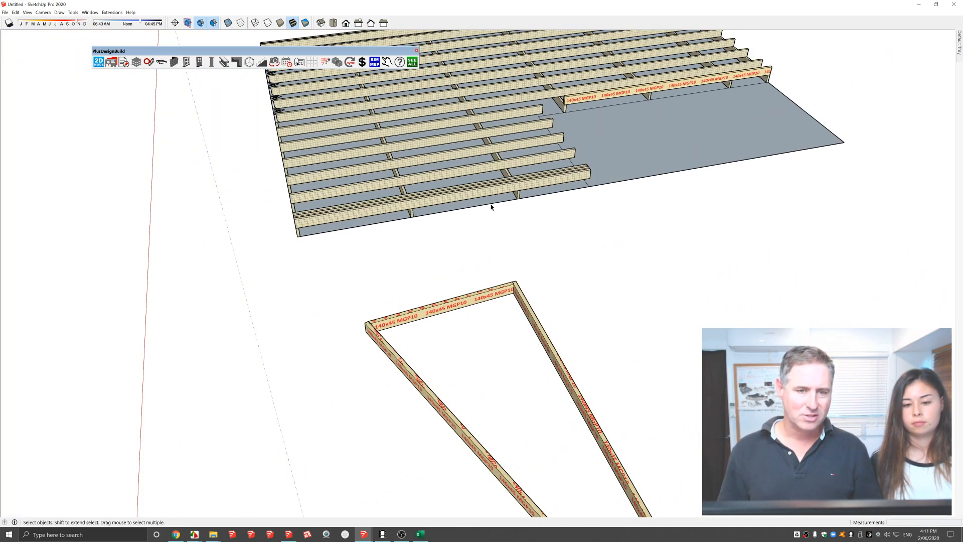
Extend both long beams to the near edge of the floor frame with Extend Beams.
left_click(522, 300)
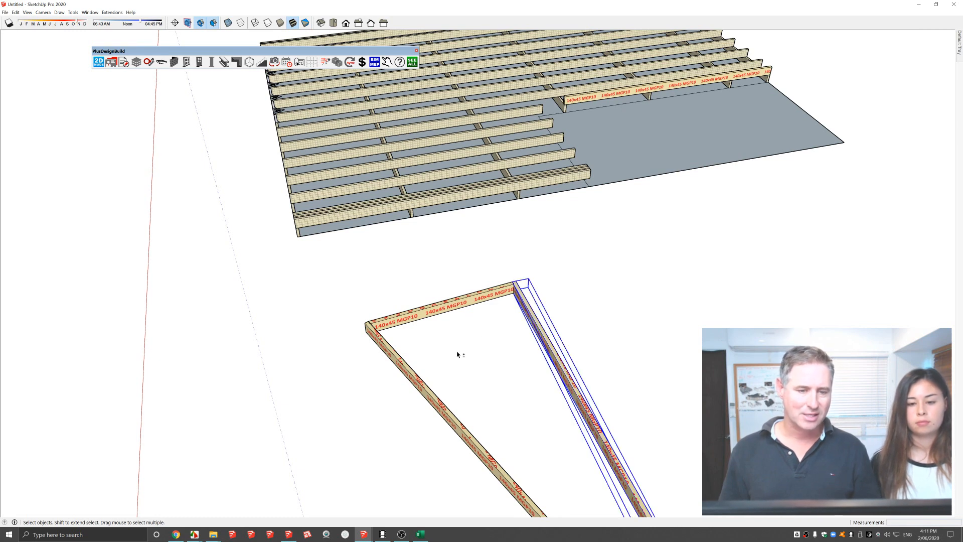
left_click(418, 381, "shift")
right_click(417, 381)
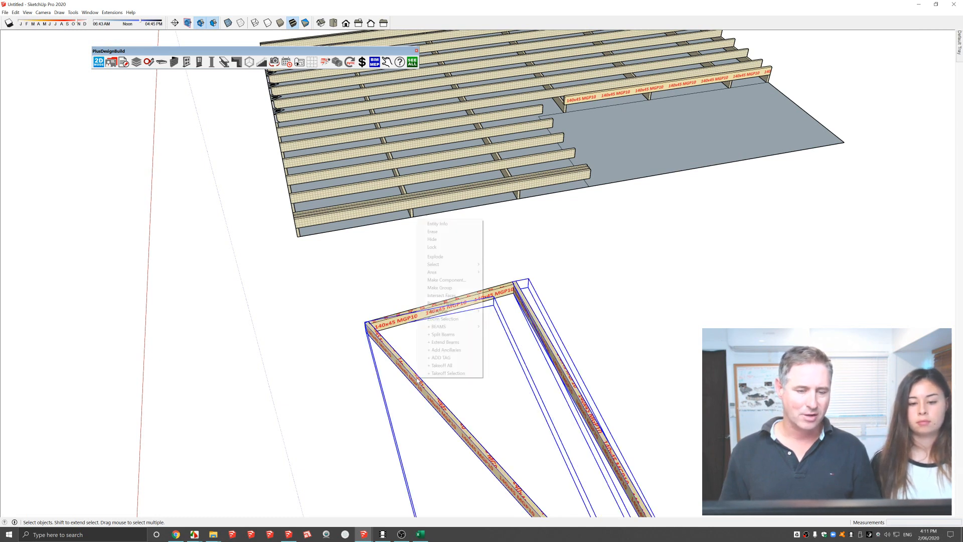
left_click(445, 342)
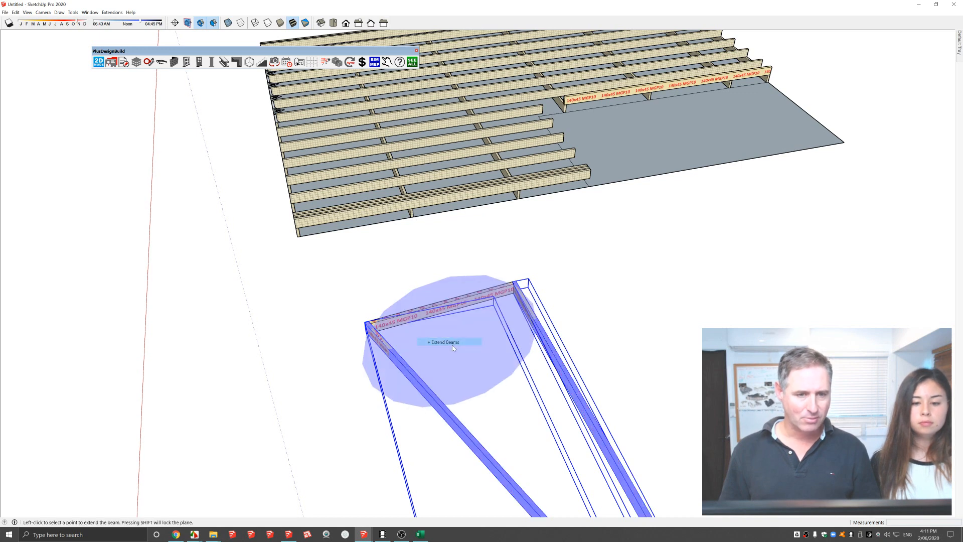
left_click(423, 201)
middle_click_drag(424, 202, 641, 170)
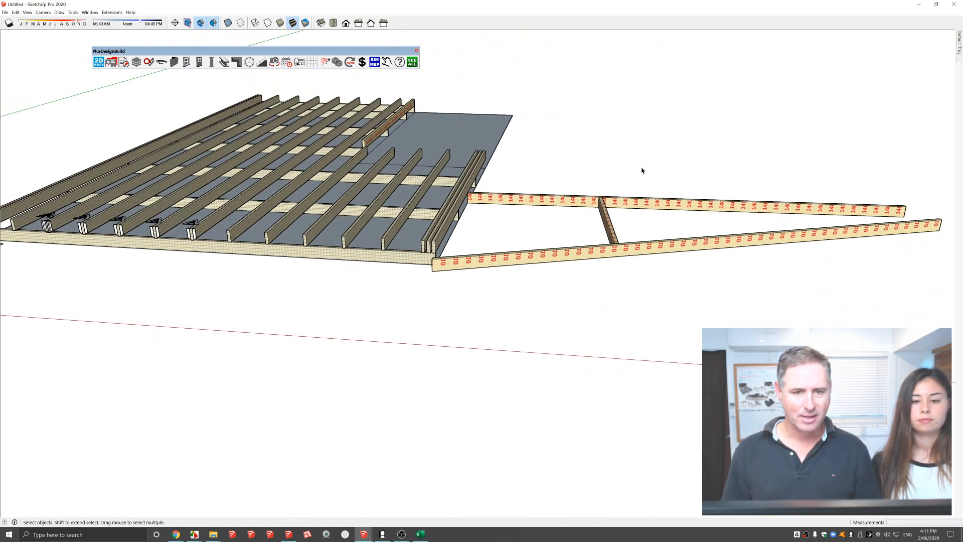
scroll(447, 273, "up", 6)
middle_click_drag(436, 266, 433, 319)
scroll(385, 316, "down", 3)
scroll(433, 319, "down", 5)
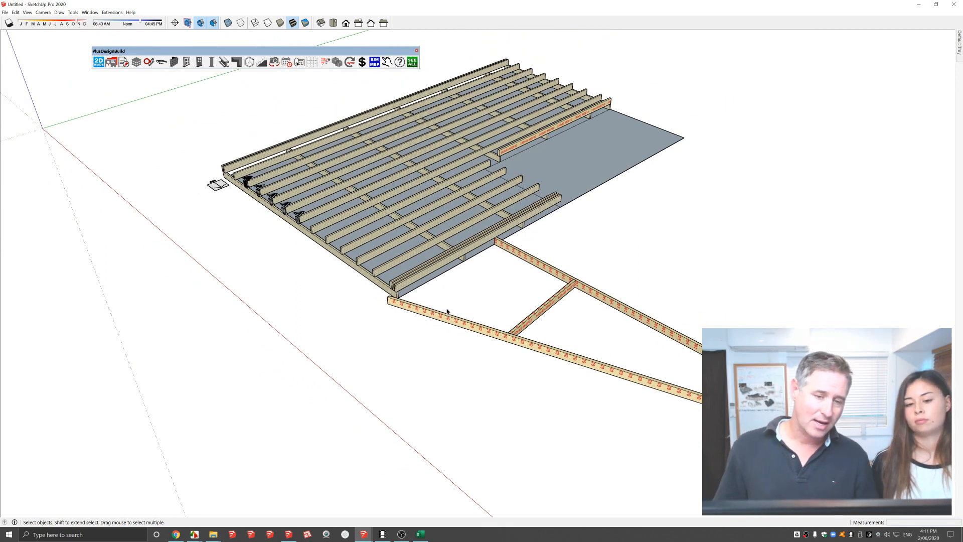
Split the front long beam at the cross beam and at two more points farther along it.
scroll(450, 319, "up", 3)
middle_click_drag(450, 319, 508, 296)
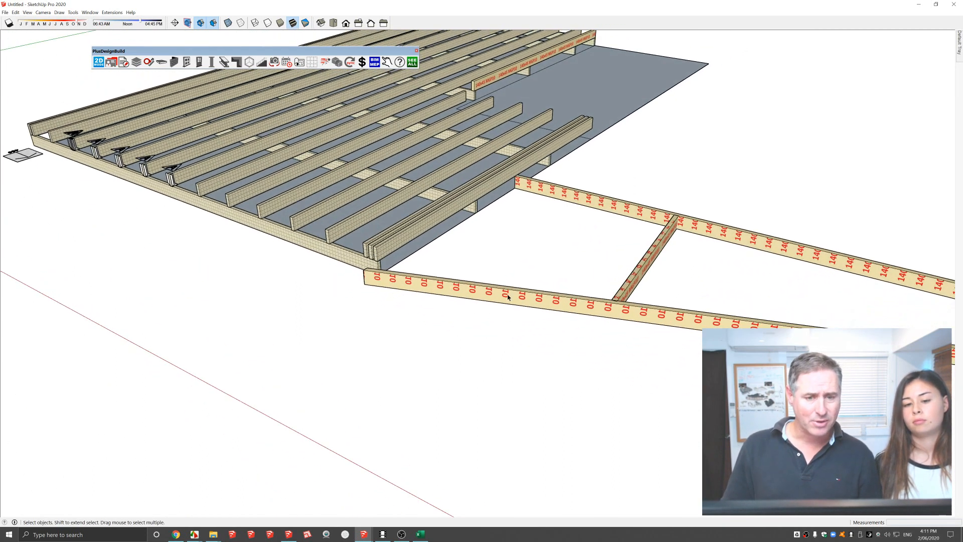
right_click(508, 296)
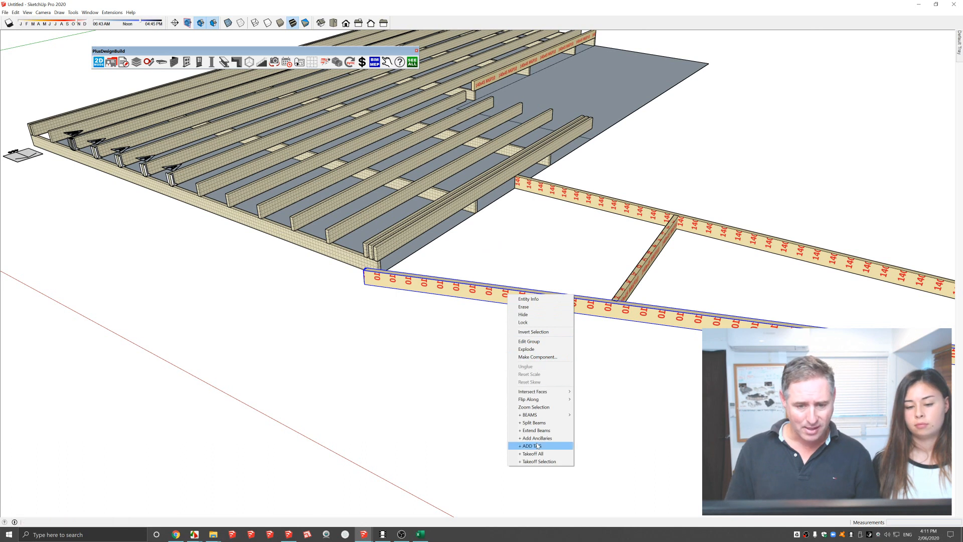
left_click(534, 422)
scroll(607, 303, "up", 3)
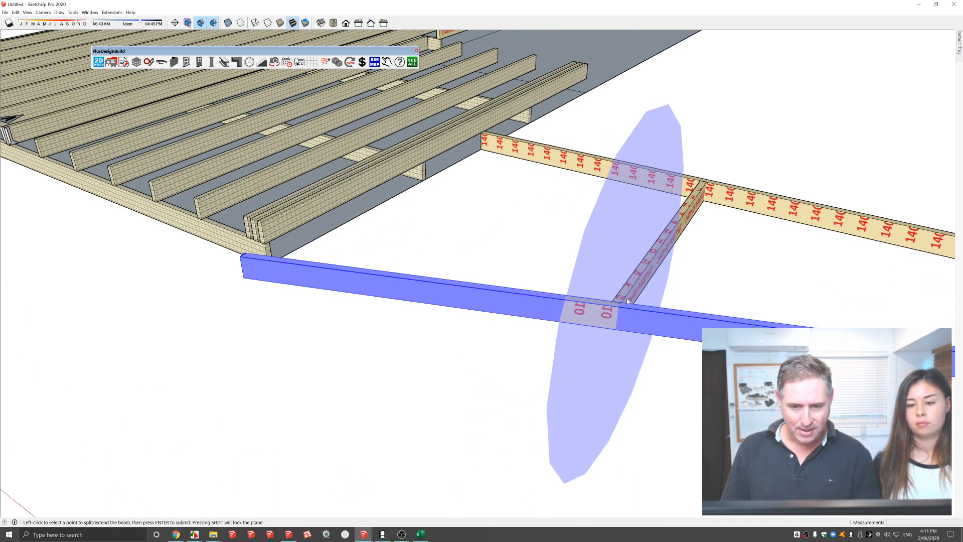
left_click(627, 298)
middle_click_drag(718, 318, 520, 296, "shift")
scroll(522, 299, "down", 3)
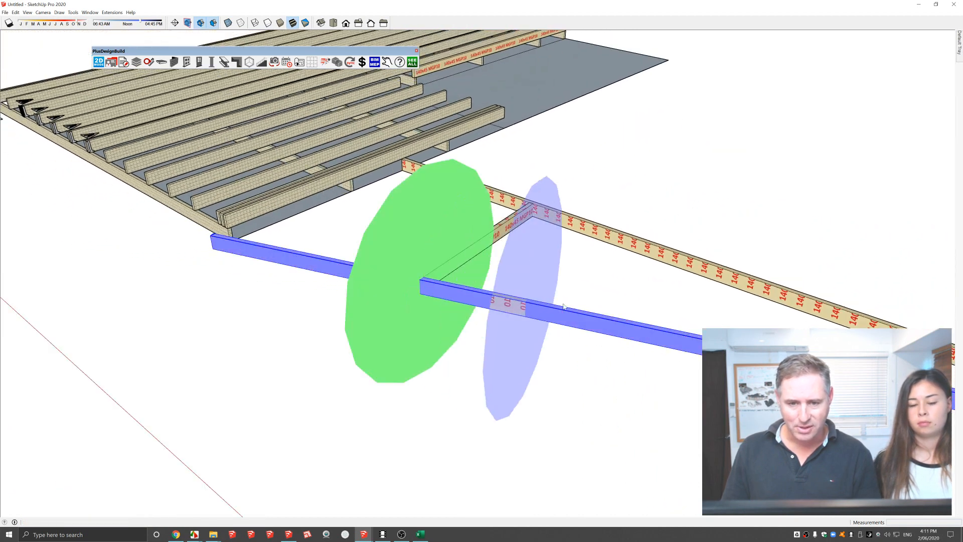
left_click(661, 335)
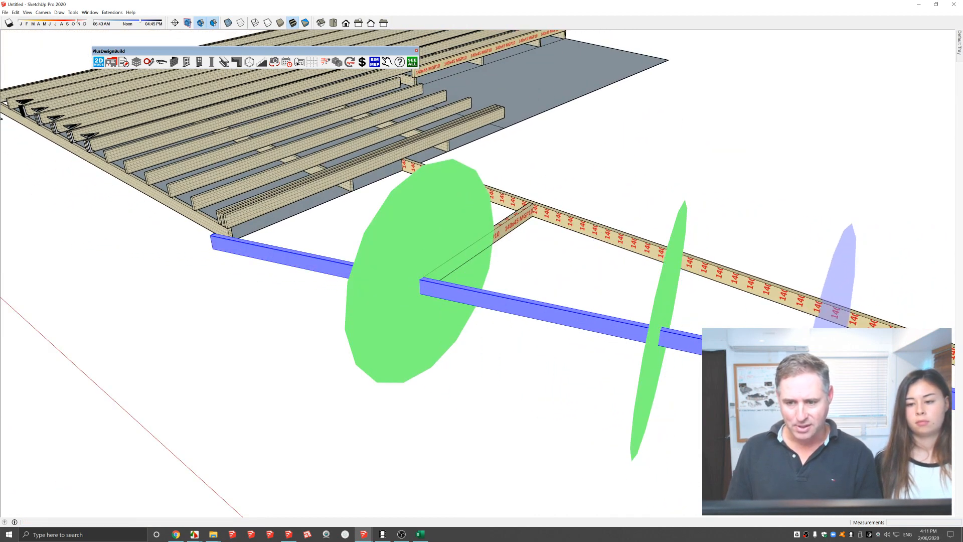
left_click(833, 370)
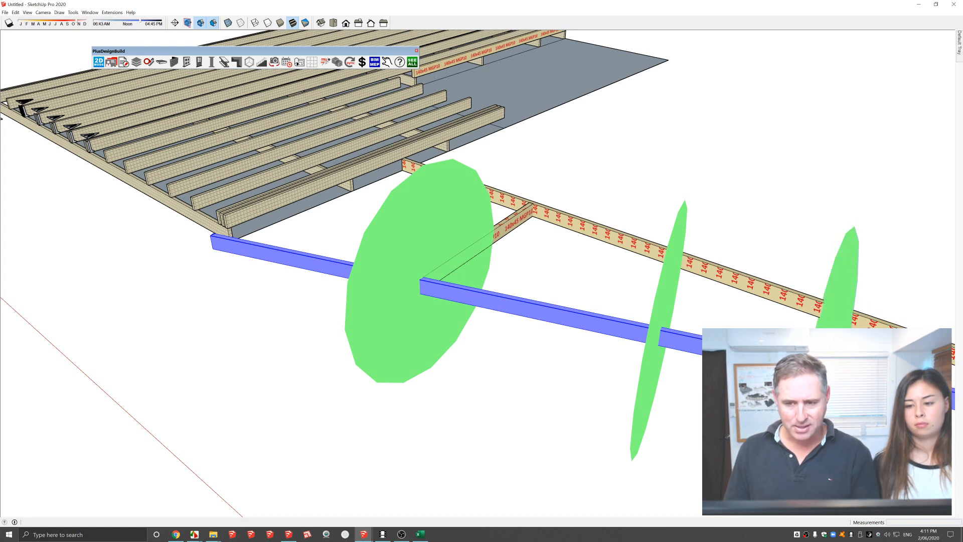
key("Return")
Move the split beam's piece just beyond the cross beam out of line toward the front and clear the selection.
middle_click_drag(742, 352, 695, 321)
scroll(695, 321, "down", 2)
left_click(665, 340)
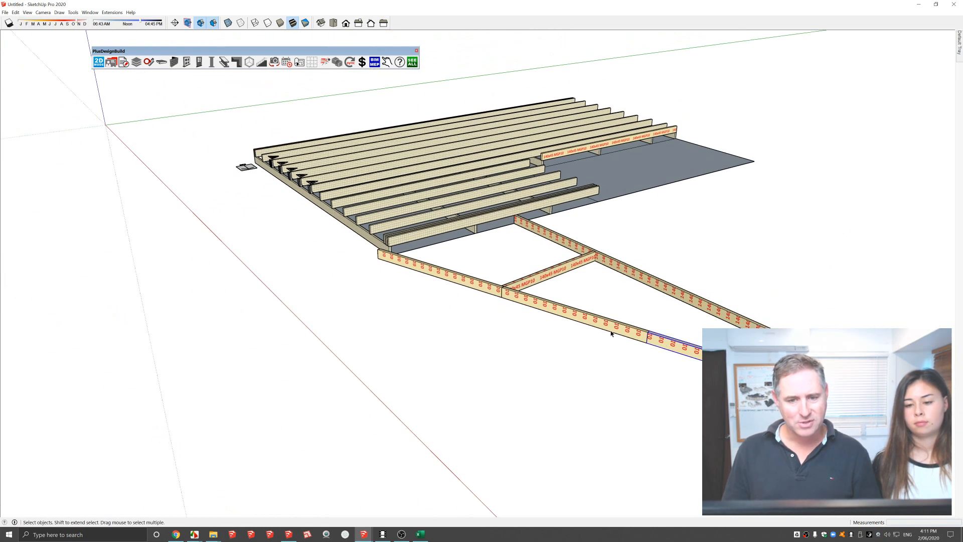
left_click(600, 325)
key("m")
left_click(599, 325)
left_click(559, 358)
key("space")
left_click(679, 352)
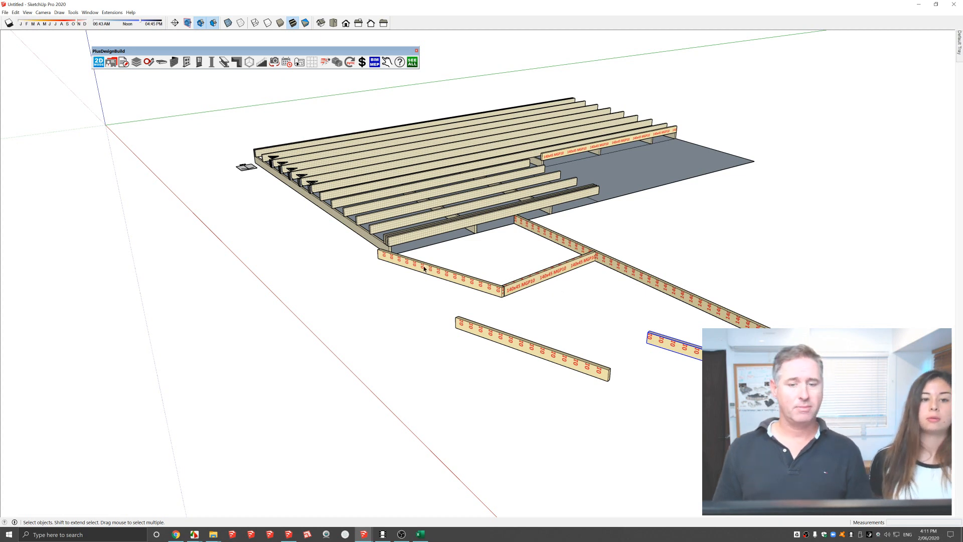
left_click(226, 117)
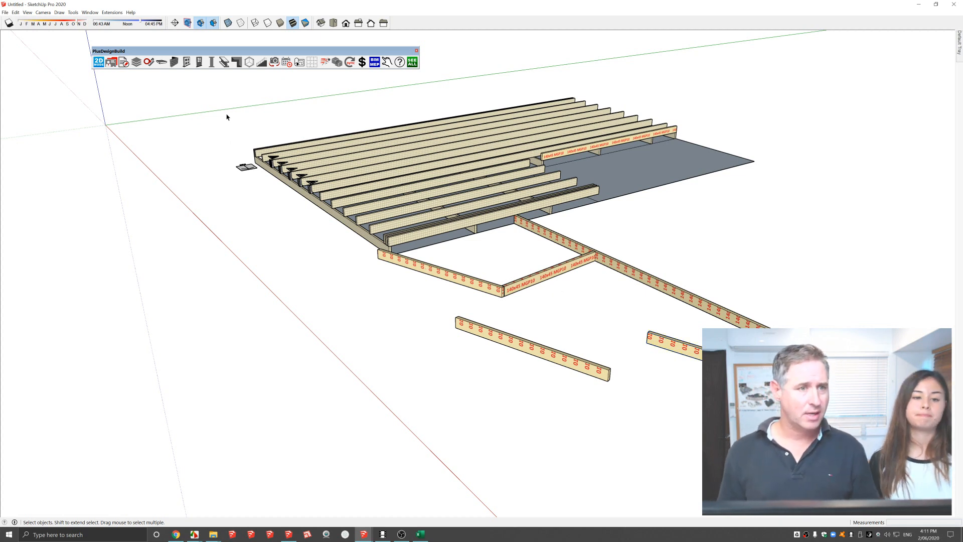
Place two underground concrete piles, 2440 mm high and 115 mm in diameter, in the open area in front of the floor frame.
left_click(212, 61)
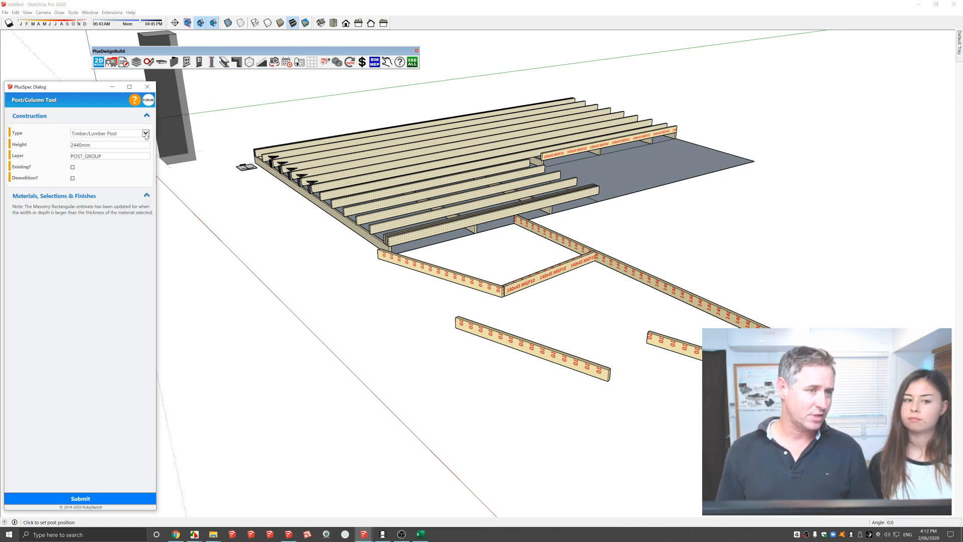
left_click(146, 133)
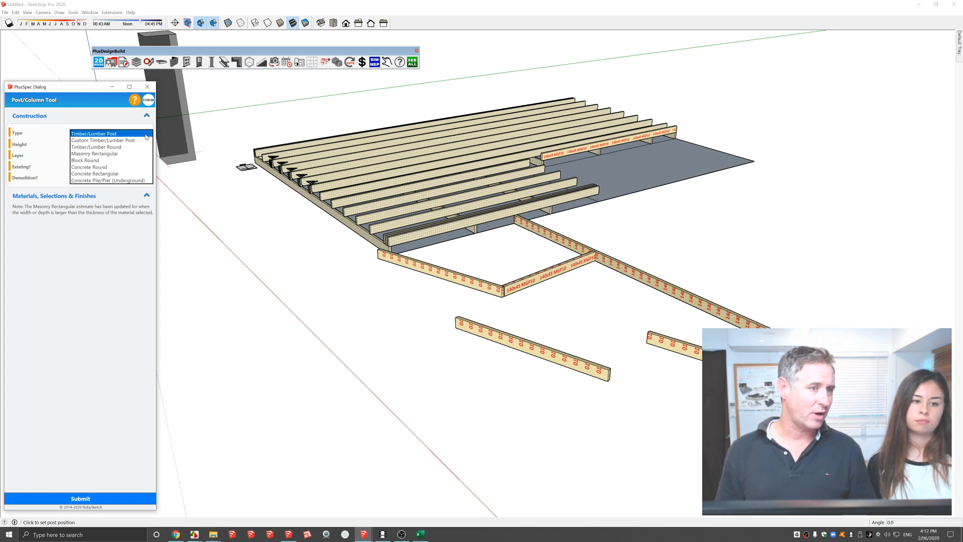
left_click(123, 180)
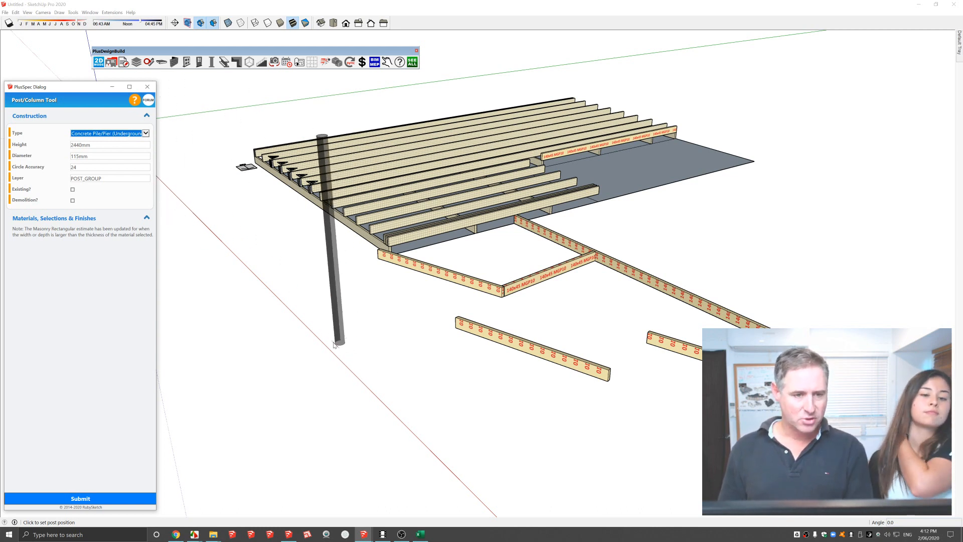
left_click(329, 343)
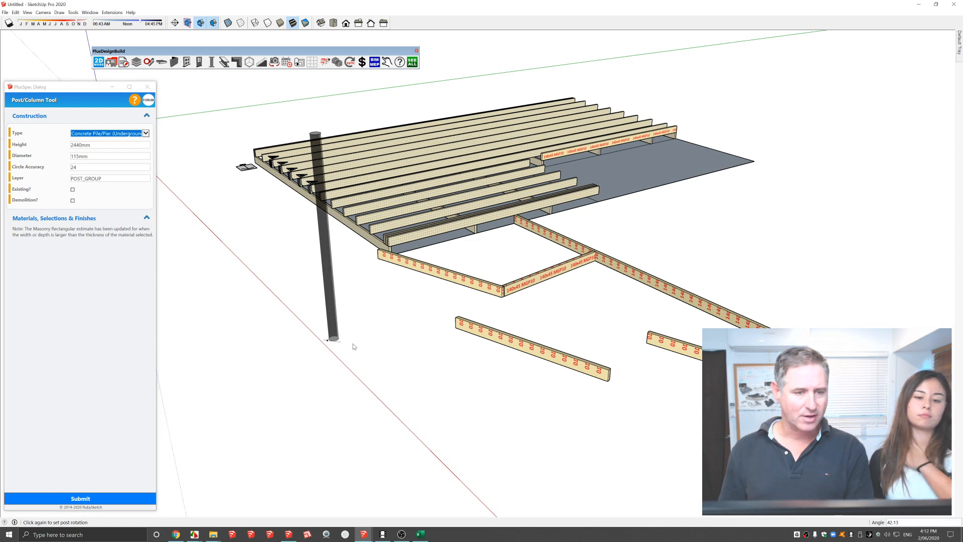
left_click(363, 361)
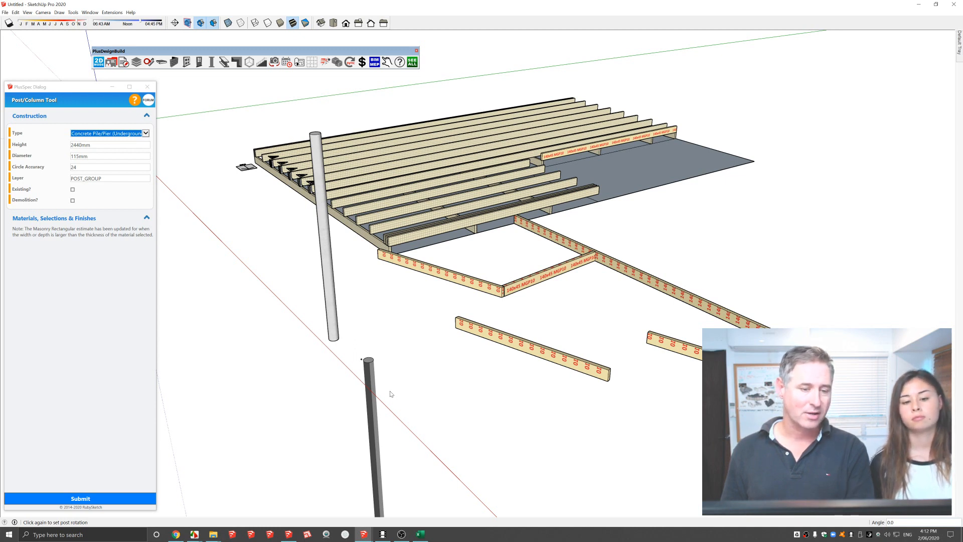
left_click(391, 394)
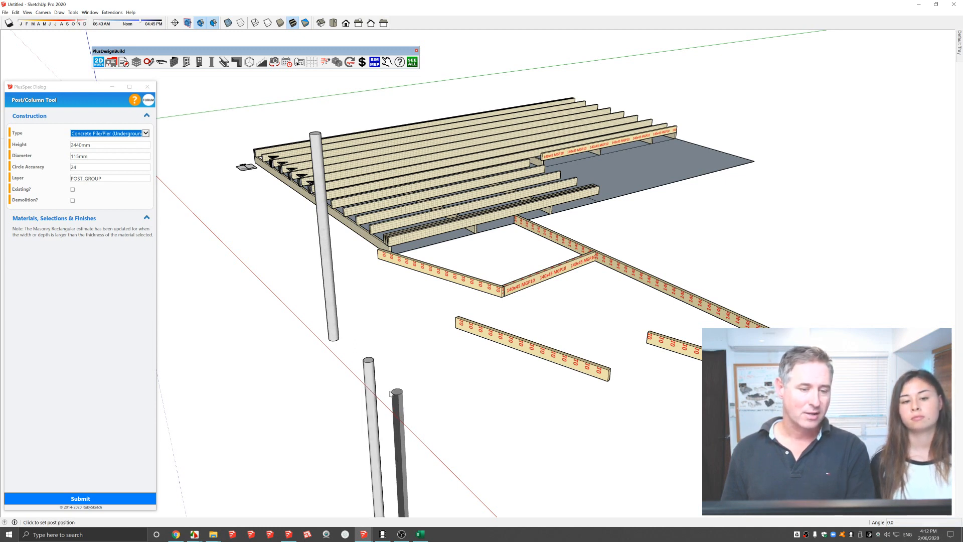
Place three concrete piles under the detached beam, at its start, middle and far end, and leave the Post/Column tool.
left_click(458, 327)
left_click(517, 354)
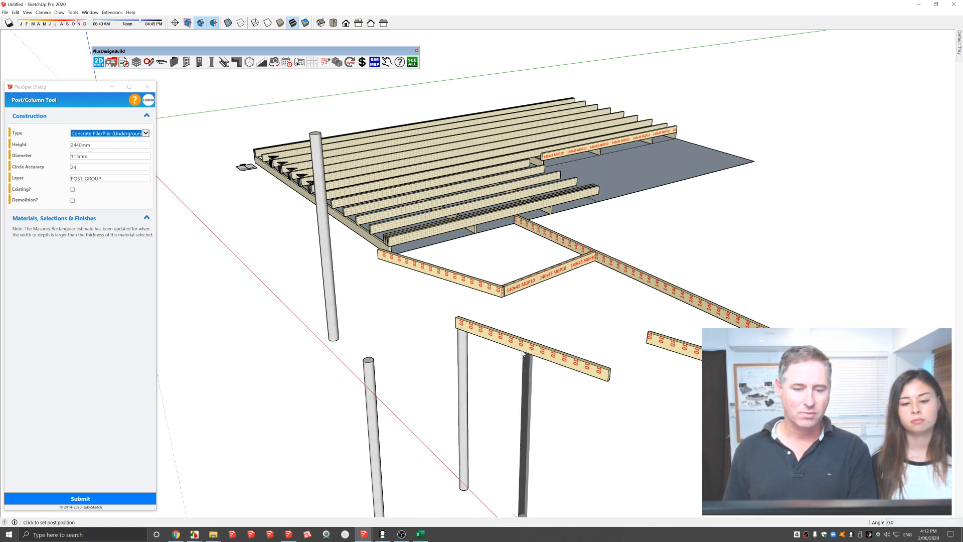
left_click(608, 383)
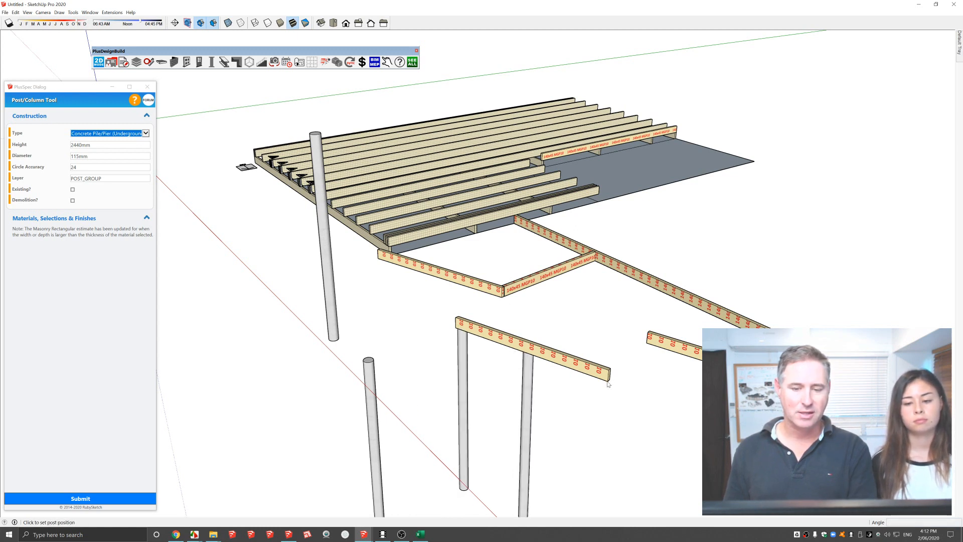
left_click(609, 384)
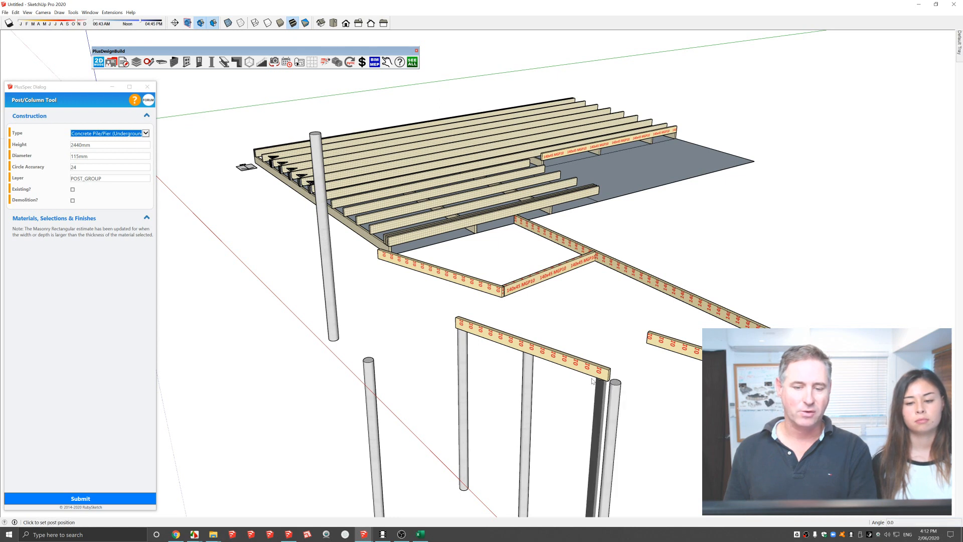
left_click(608, 383)
scroll(503, 368, "down", 5)
middle_click_drag(472, 359, 646, 316)
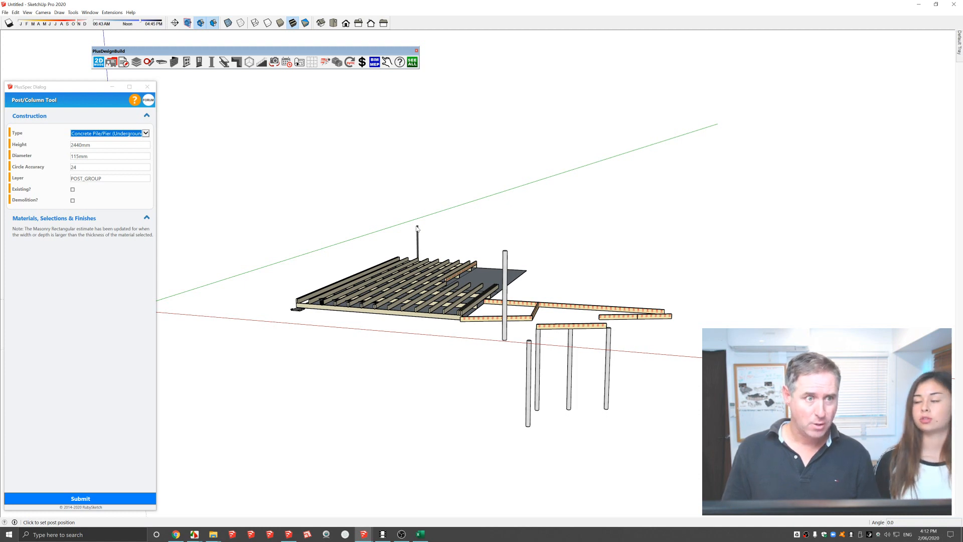
key("space")
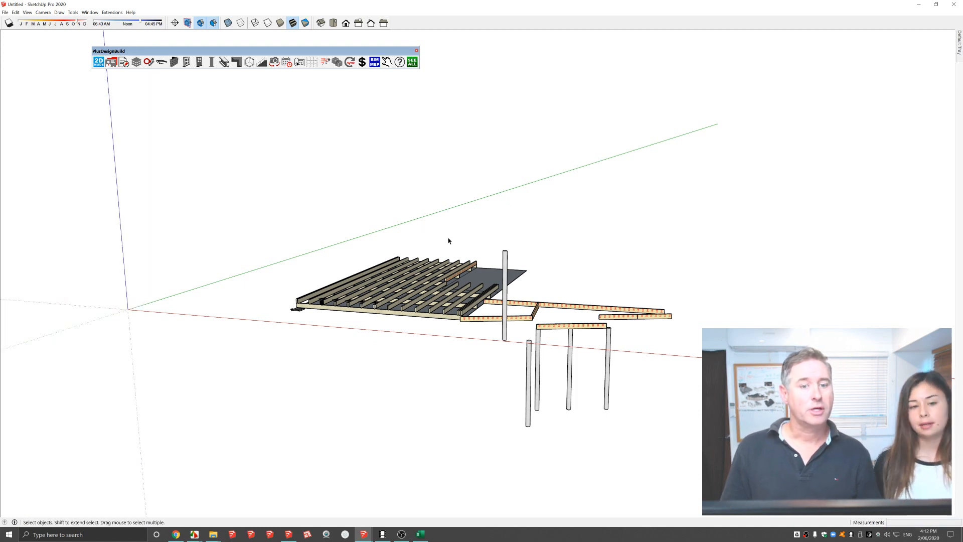
Draw a straight Wainscot (Split) wall 2440 mm high with 90x35 studs in the open area in front of the posts.
scroll(441, 240, "down", 3)
middle_click_drag(381, 232, 409, 168)
left_click(174, 62)
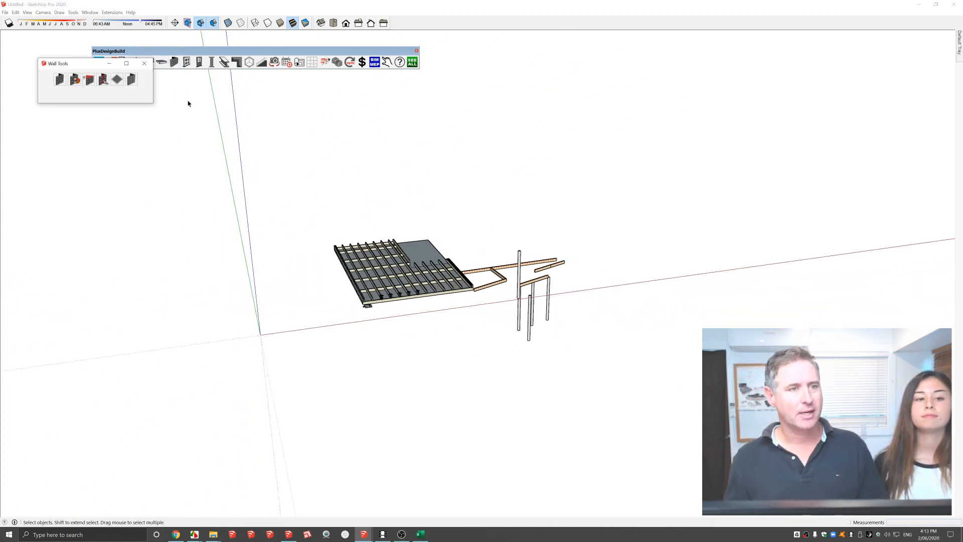
left_click(60, 81)
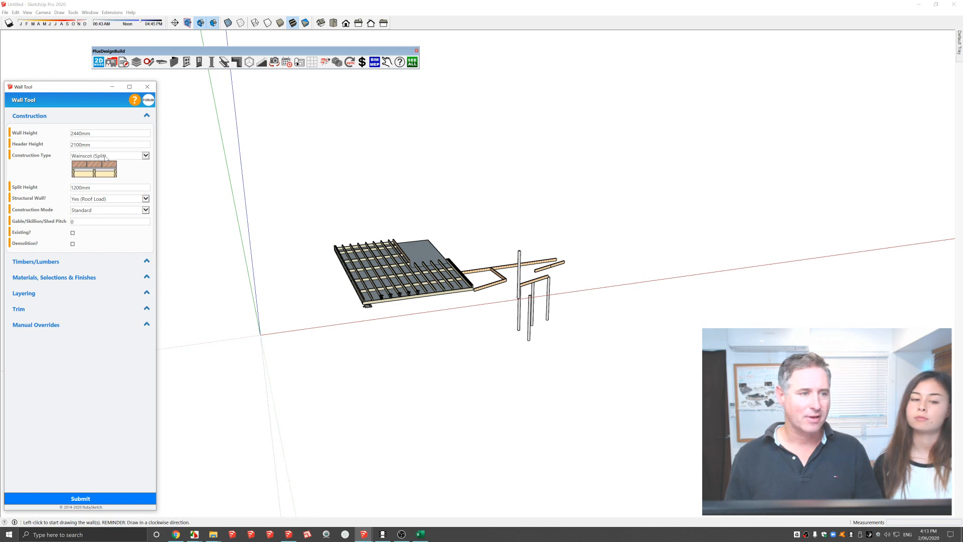
left_click(47, 262)
scroll(79, 253, "down", 1)
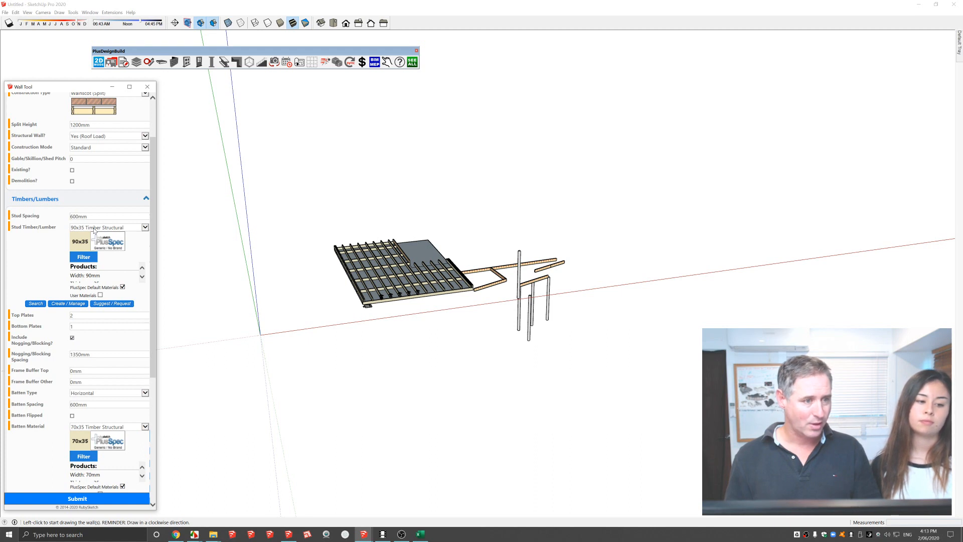
scroll(94, 230, "down", 1)
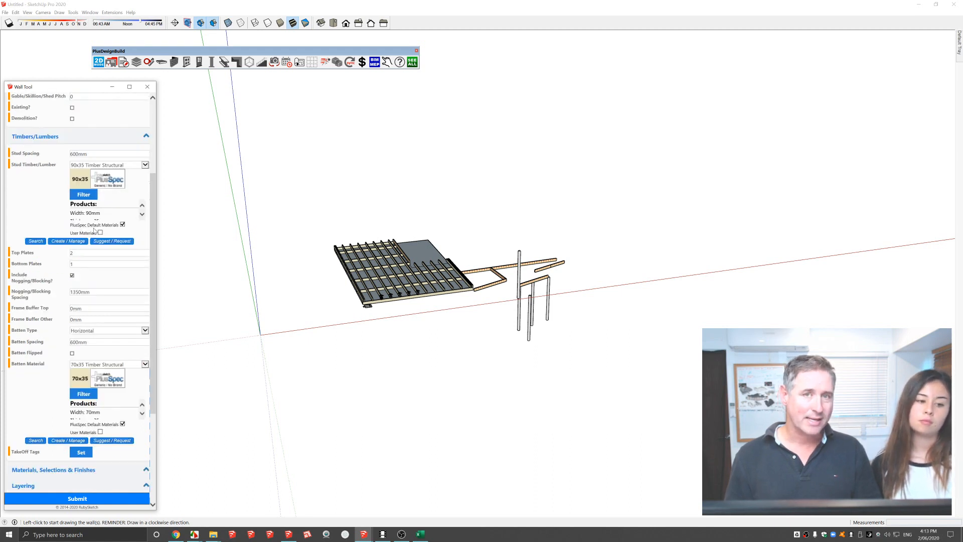
left_click(545, 386)
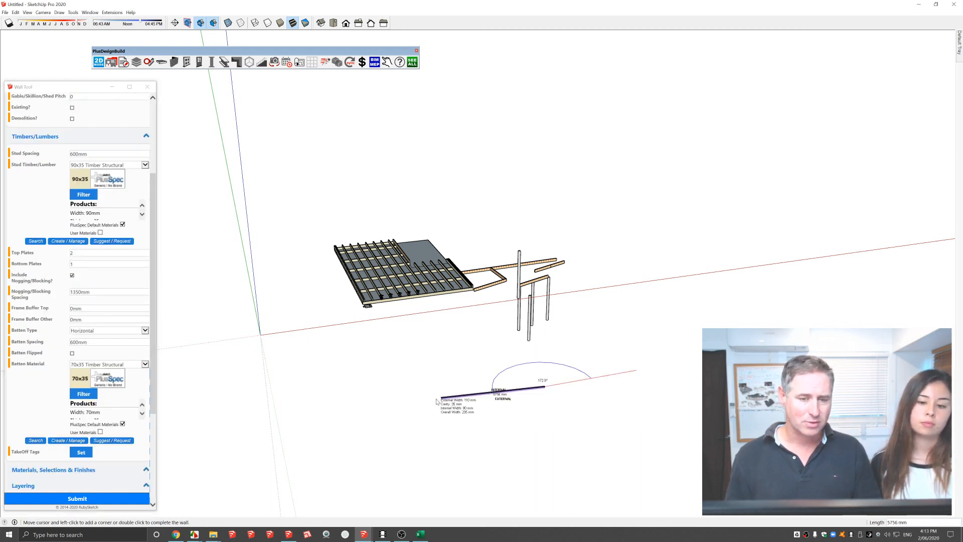
double_click(426, 409)
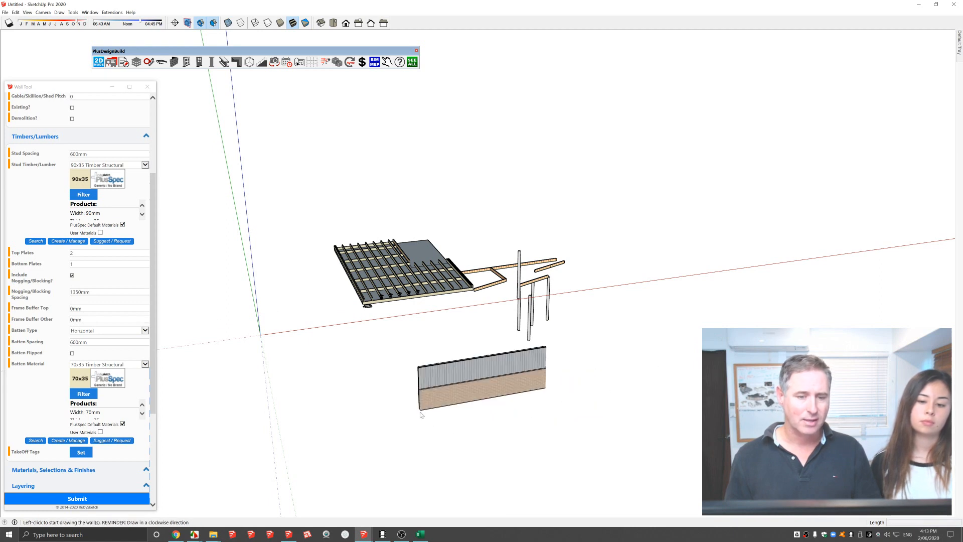
Examine the split wall's end layers, then turn on X-ray display to study its studs and horizontal battens.
scroll(422, 396, "up", 3)
scroll(423, 396, "up", 6)
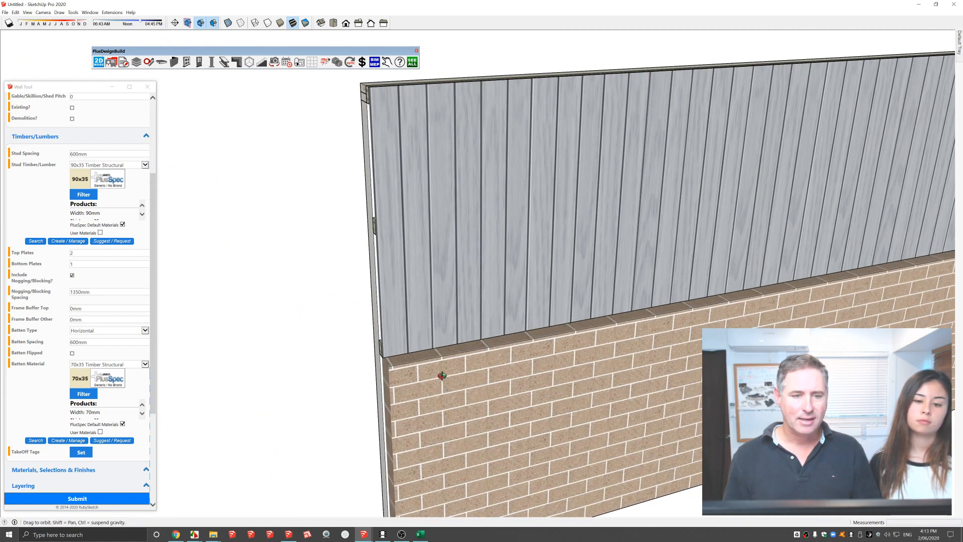
middle_click_drag(441, 377, 590, 357)
scroll(590, 349, "down", 3)
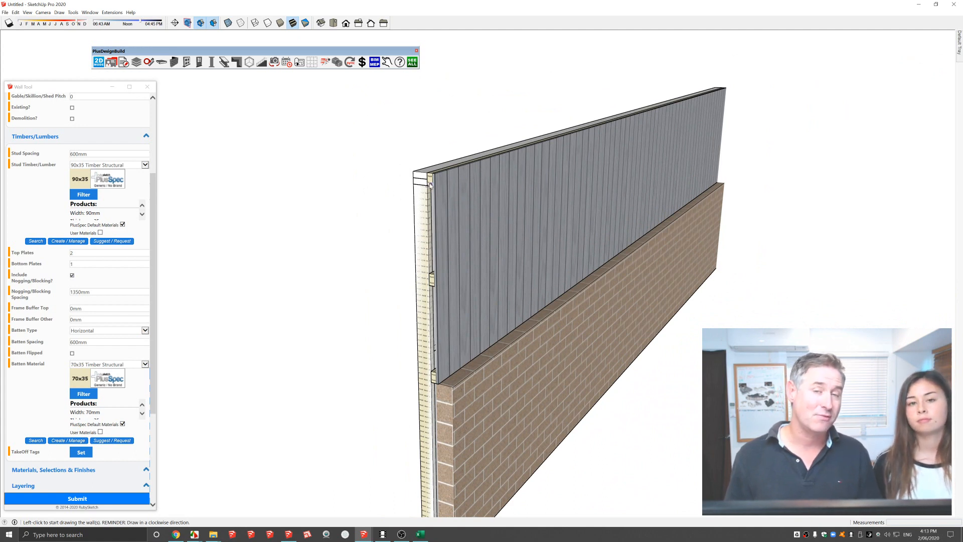
scroll(430, 185, "up", 3)
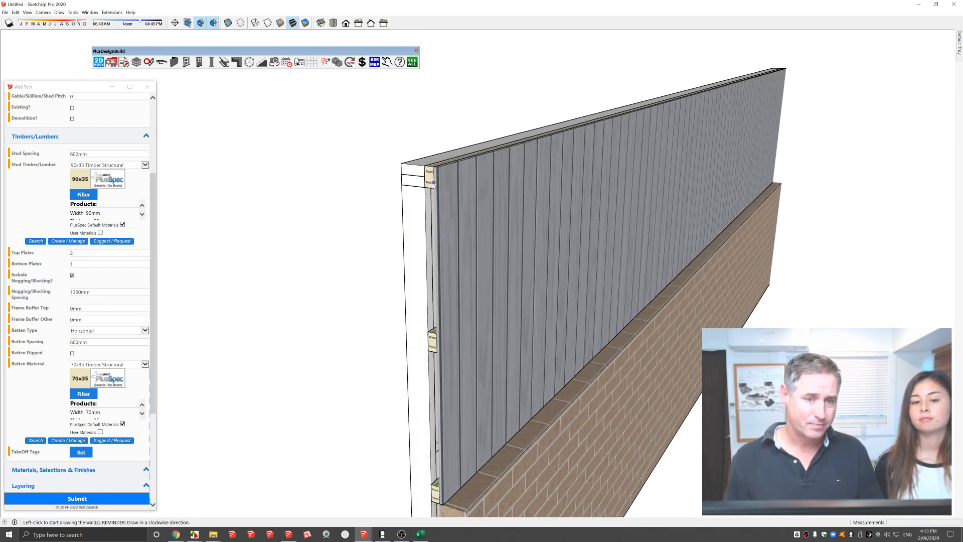
middle_click_drag(430, 163, 443, 58, "shift")
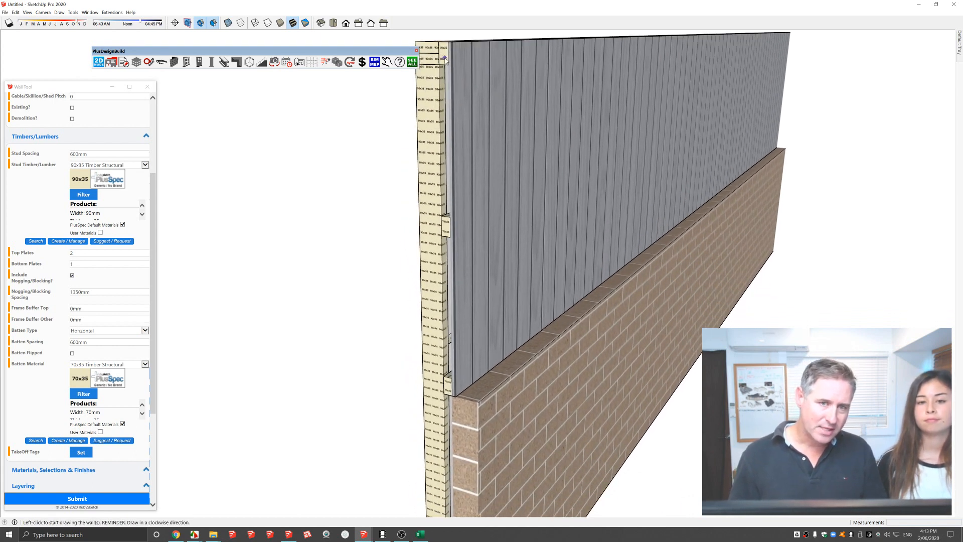
scroll(450, 70, "down", 2)
left_click(227, 23)
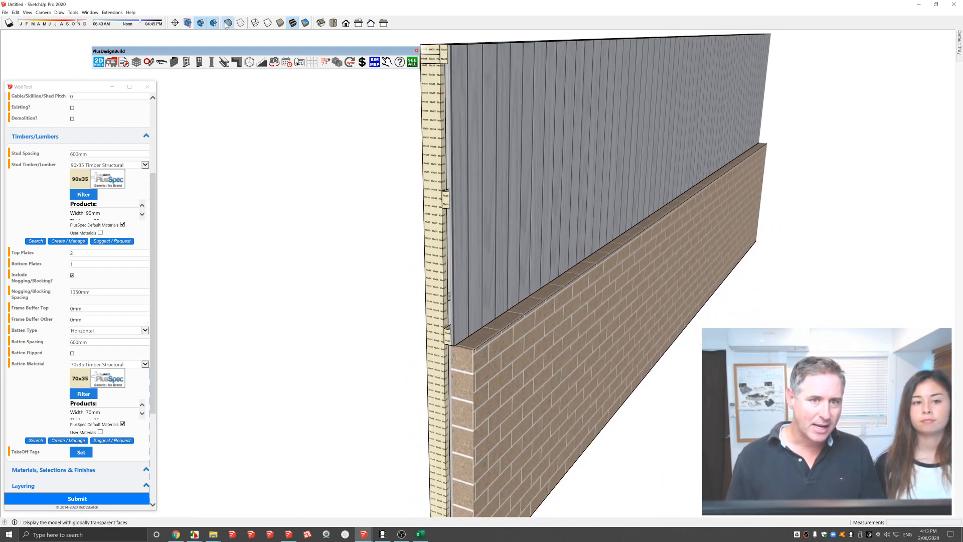
scroll(448, 94, "down", 3)
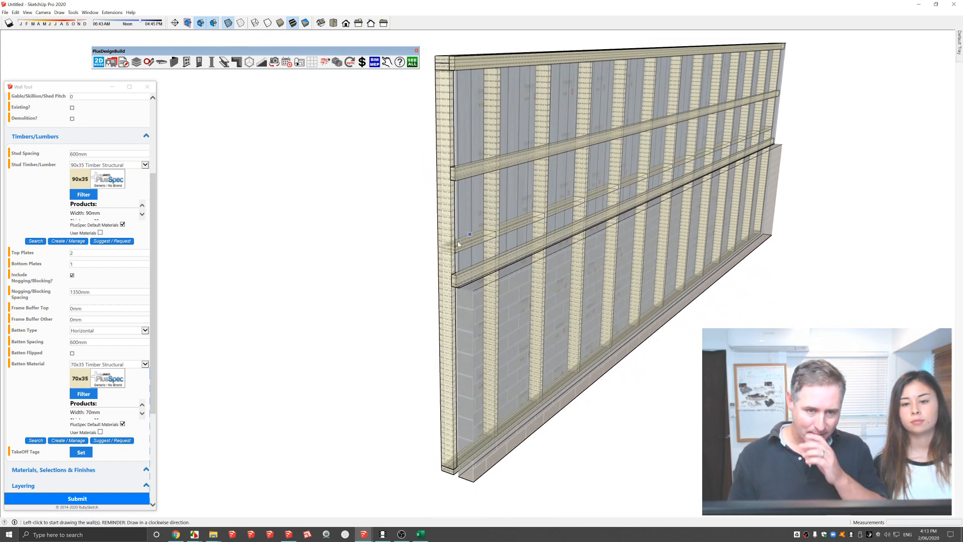
middle_click_drag(542, 235, 506, 223)
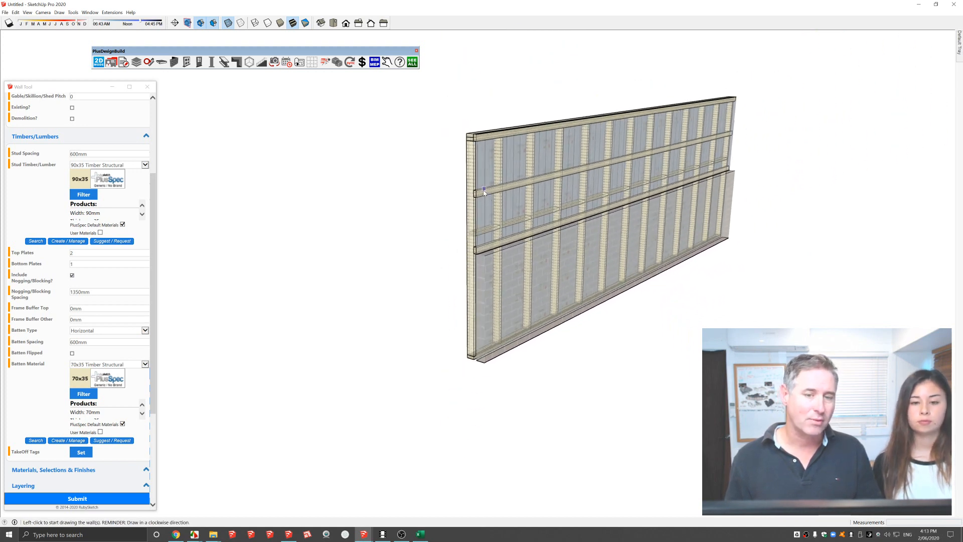
Set the batten type for the next wall to Vertical.
left_click(102, 331)
left_click(98, 329)
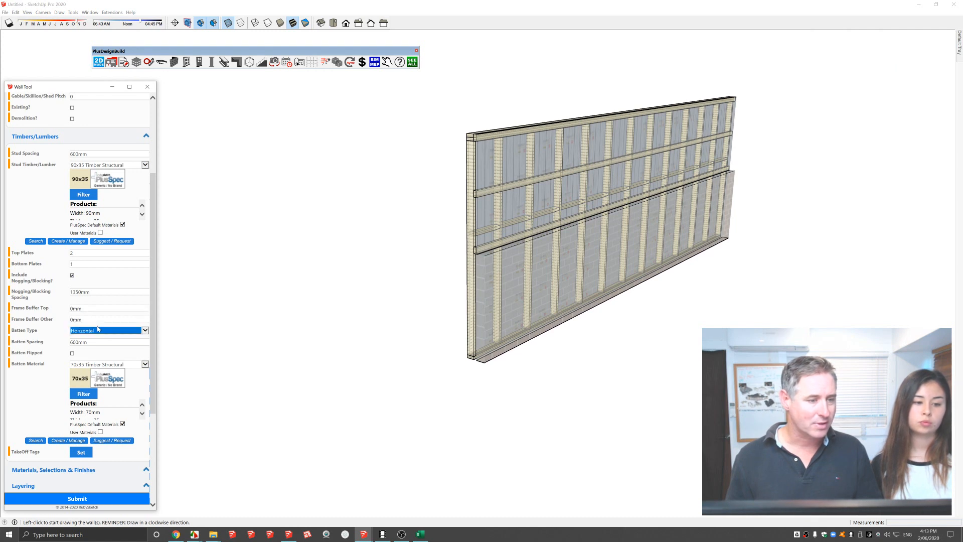
scroll(98, 330, "down", 1)
scroll(102, 340, "down", 2)
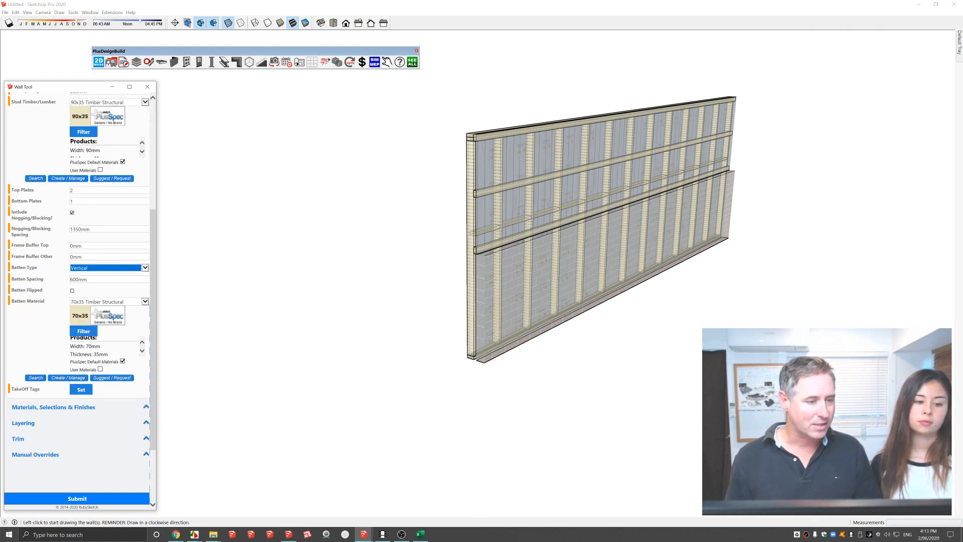
Set the wall's upper external cladding material to Weathertex Selflok Ecogroove 150.
left_click(70, 409)
scroll(100, 385, "down", 4)
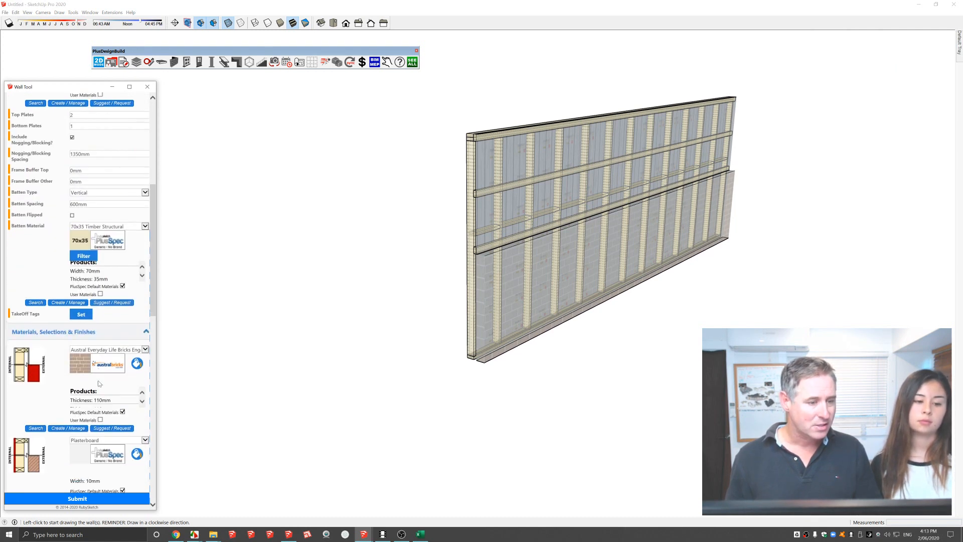
scroll(100, 384, "down", 1)
left_click(96, 345)
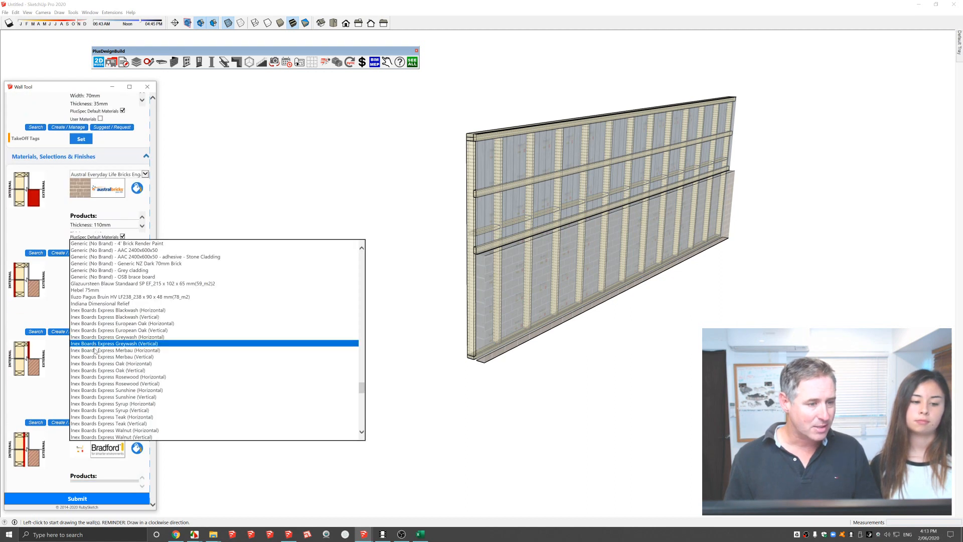
scroll(96, 358, "down", 12)
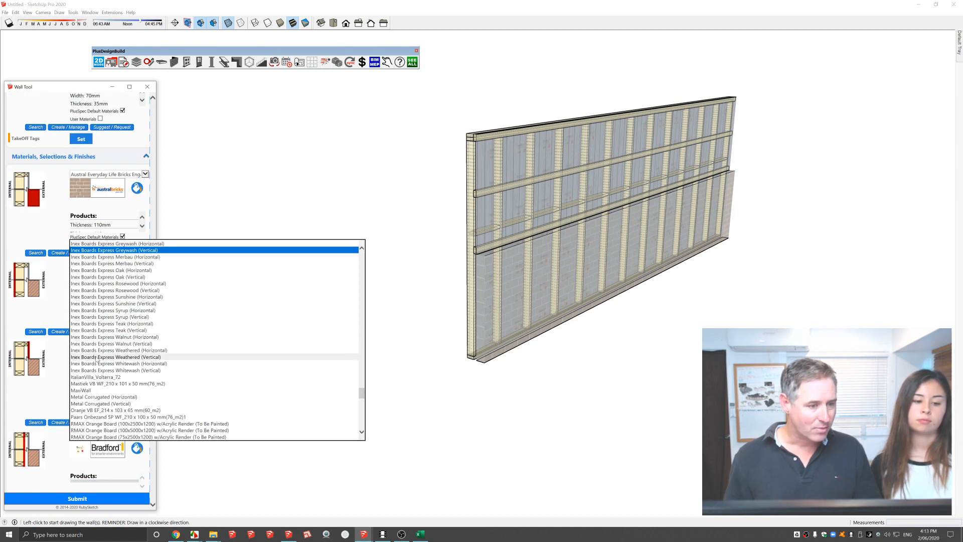
scroll(96, 360, "up", 10)
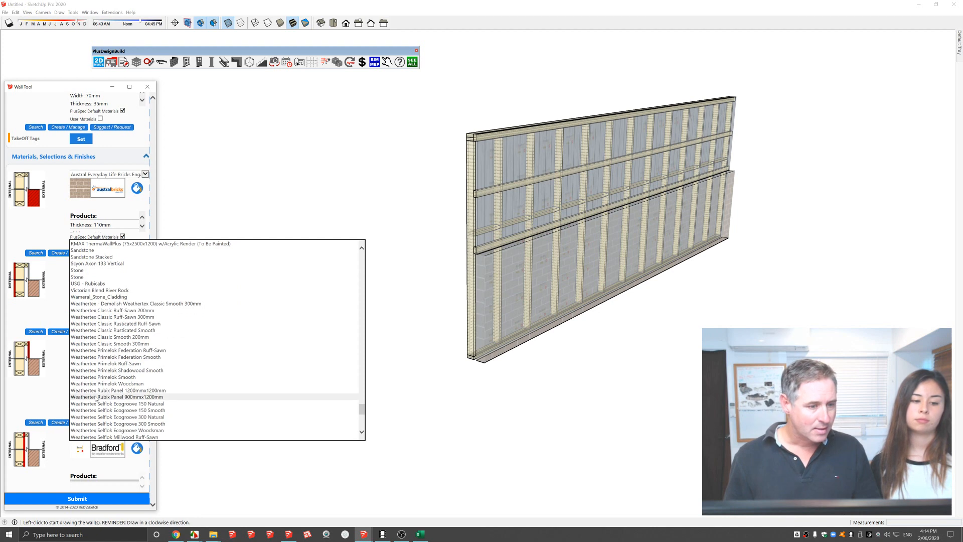
left_click(97, 398)
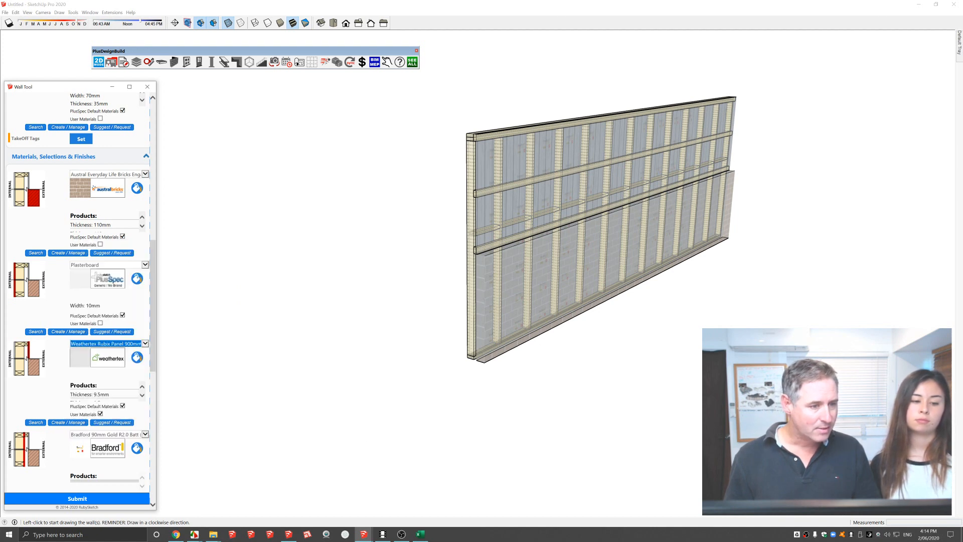
key("Down")
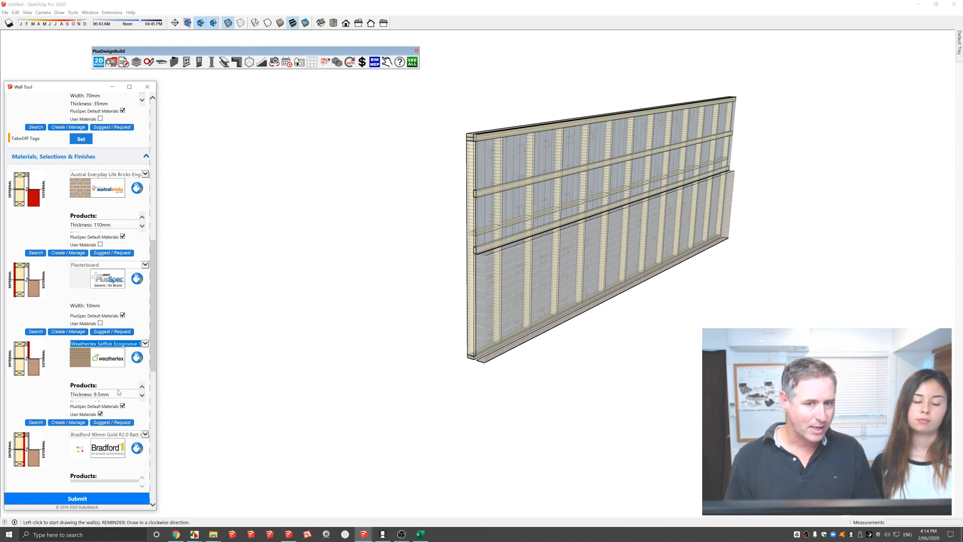
Draw a short split wall about 950 mm long in front of the first wall's near end.
left_click(392, 380)
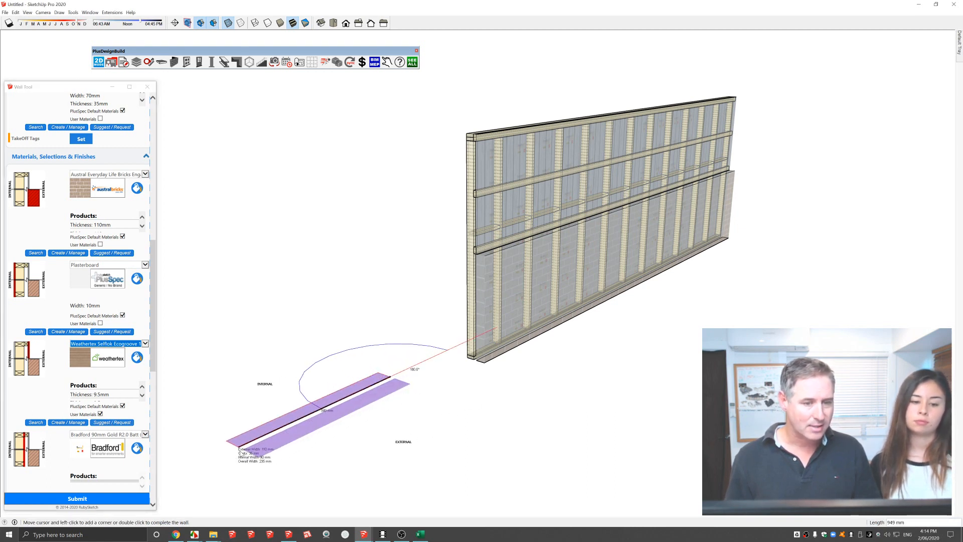
double_click(240, 454)
scroll(296, 389, "down", 3)
middle_click_drag(299, 385, 417, 431, "shift")
scroll(391, 162, "up", 5)
middle_click_drag(395, 156, 396, 211)
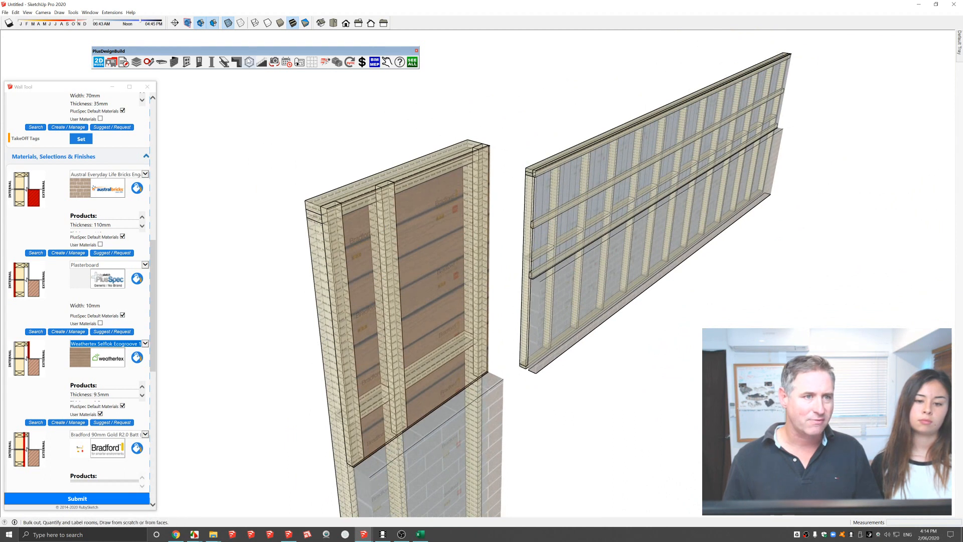
Turn off X-ray display and compare the external cladding of the two split walls.
left_click(228, 23)
middle_click_drag(381, 273, 423, 337)
scroll(424, 337, "down", 5)
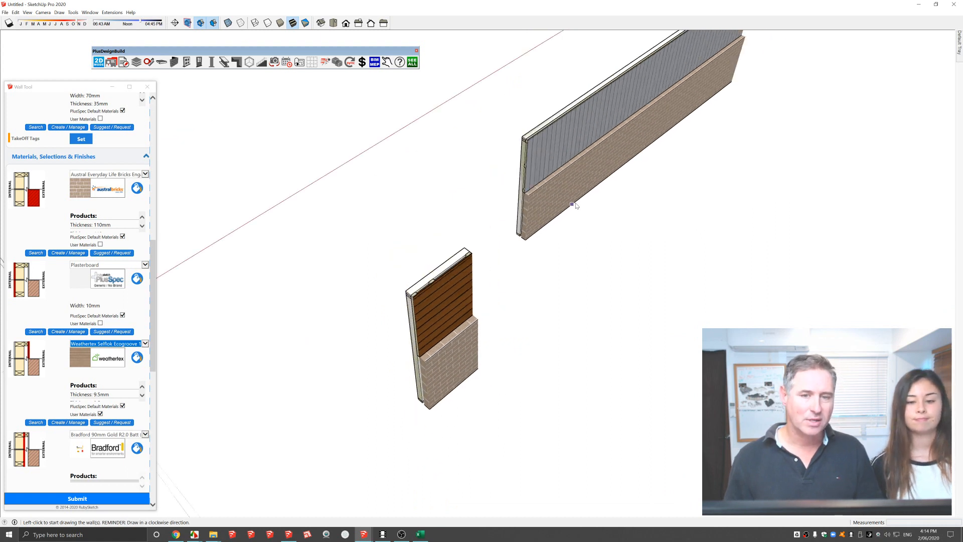
Open the advanced framing options for the long split wall with vertical grey cladding above brick.
scroll(571, 204, "up", 2)
middle_click_drag(572, 194, 519, 217, "shift")
scroll(536, 275, "down", 1)
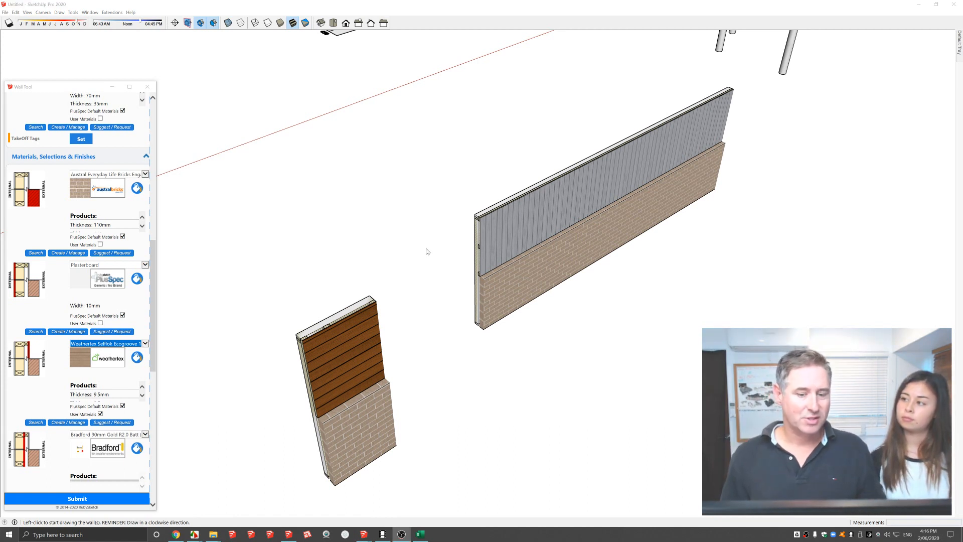
mouse_move(528, 289)
middle_mouse_down()
mouse_move(524, 260)
mouse_move(460, 249)
mouse_move(519, 278)
middle_mouse_up()
scroll(520, 277, "up", 6)
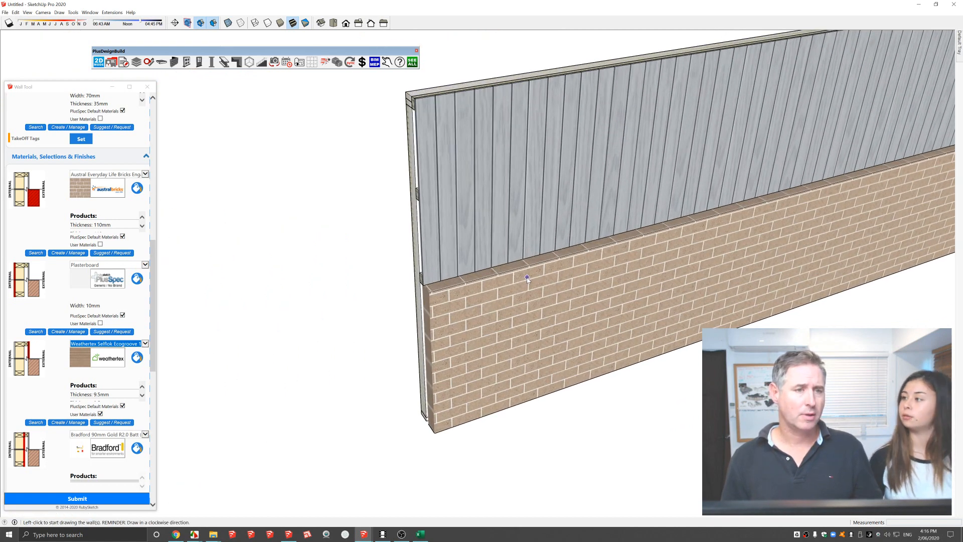
key("space")
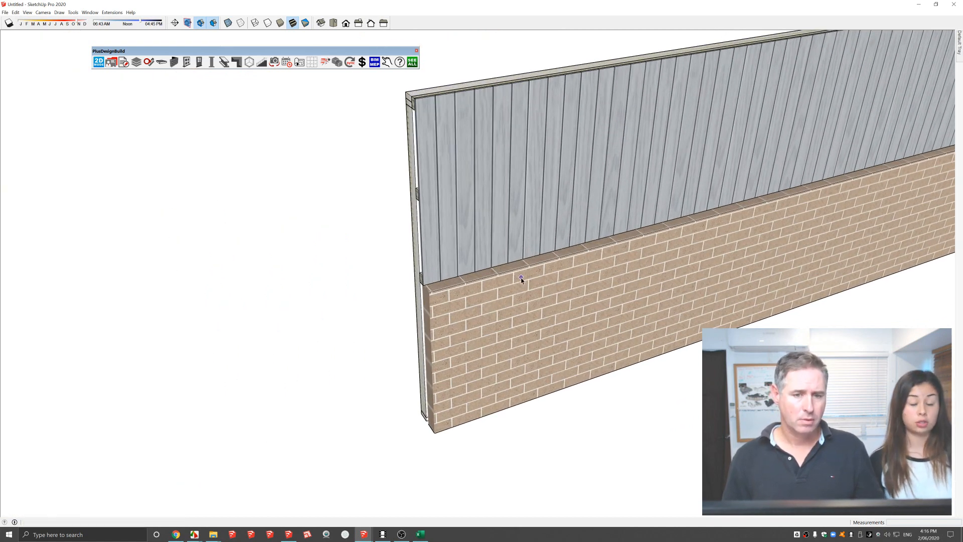
left_click(520, 277)
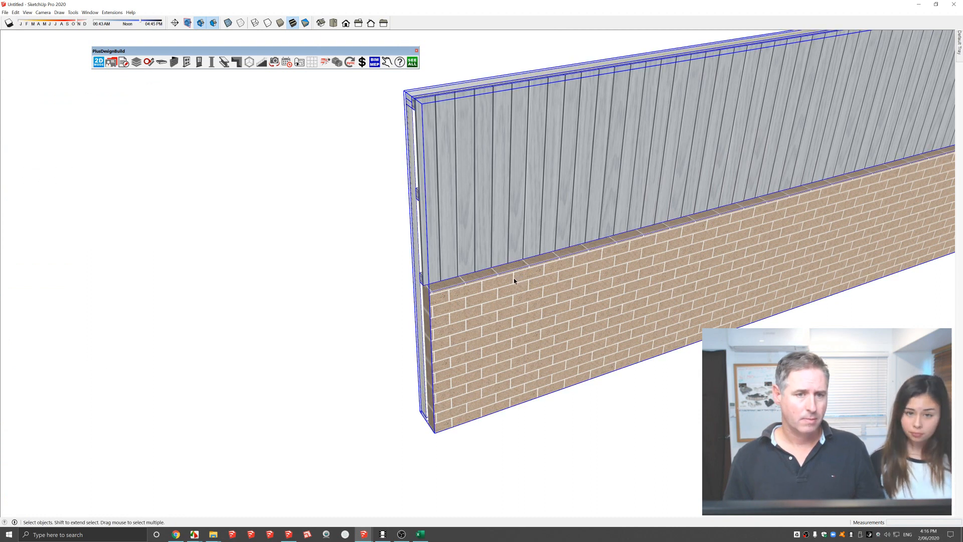
scroll(514, 277, "down", 4)
right_click(514, 278)
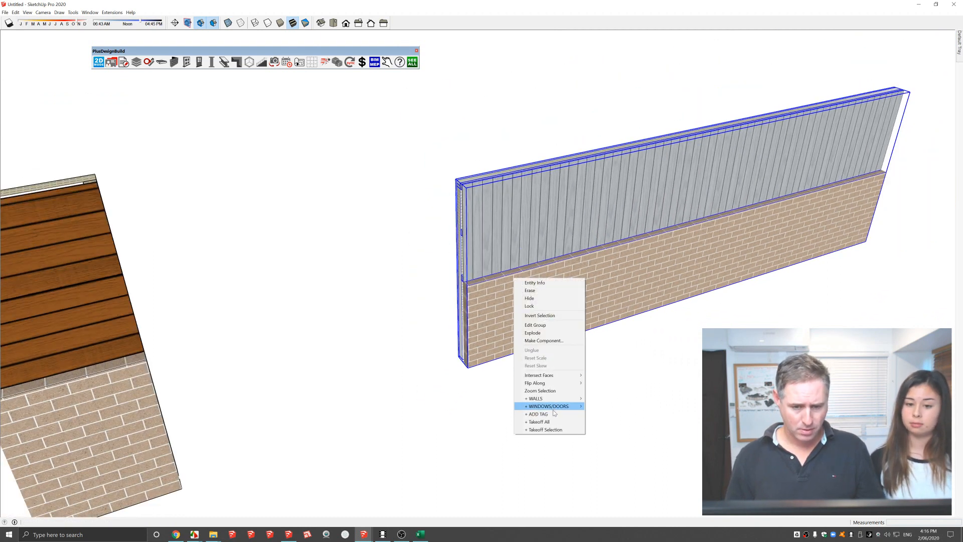
mouse_move(553, 411)
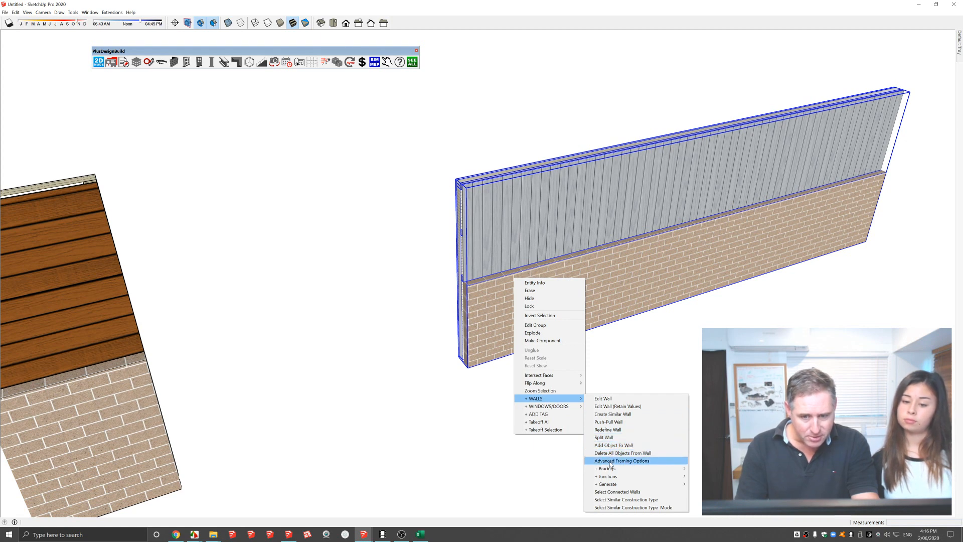
mouse_move(612, 471)
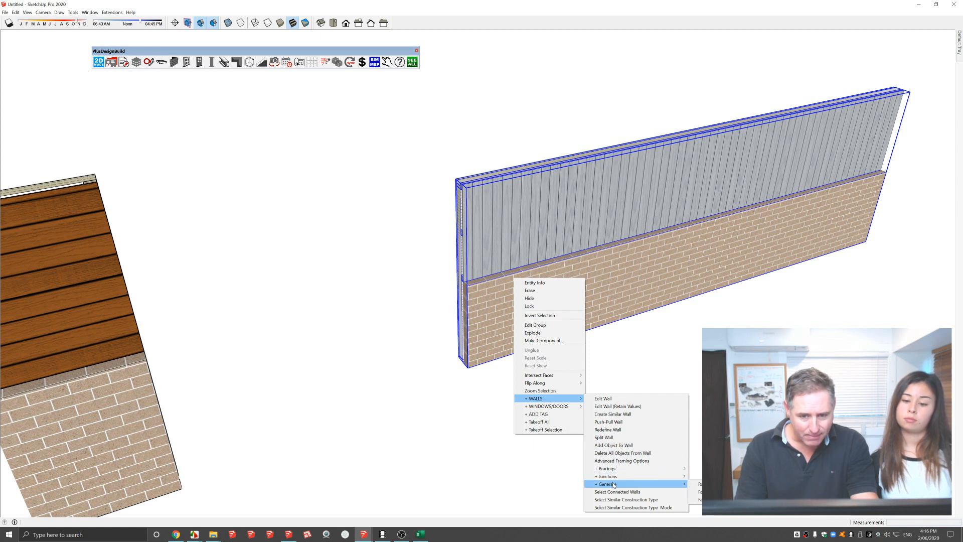
left_click(620, 461)
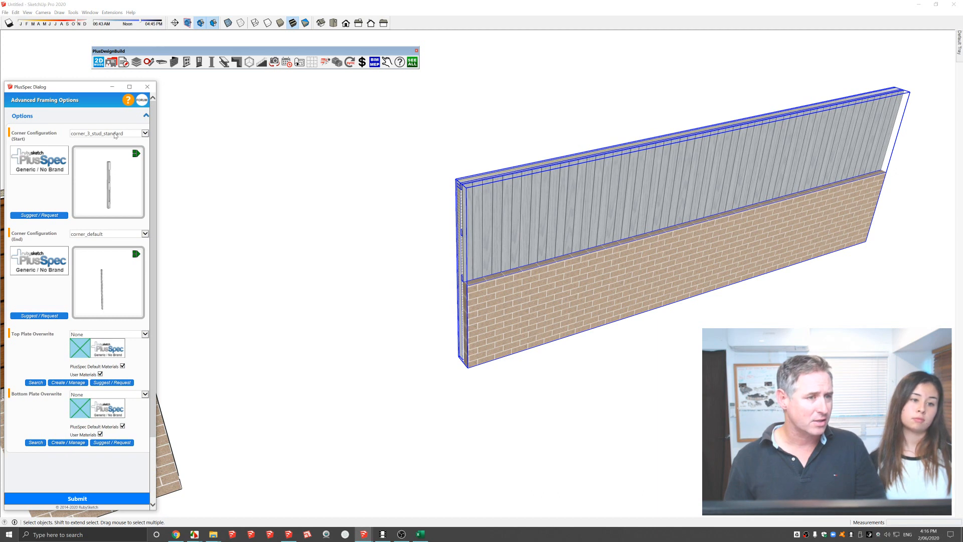
Set the long wall's top plate overwrite to 90x35 MGP10 H3.
scroll(114, 212, "down", 1)
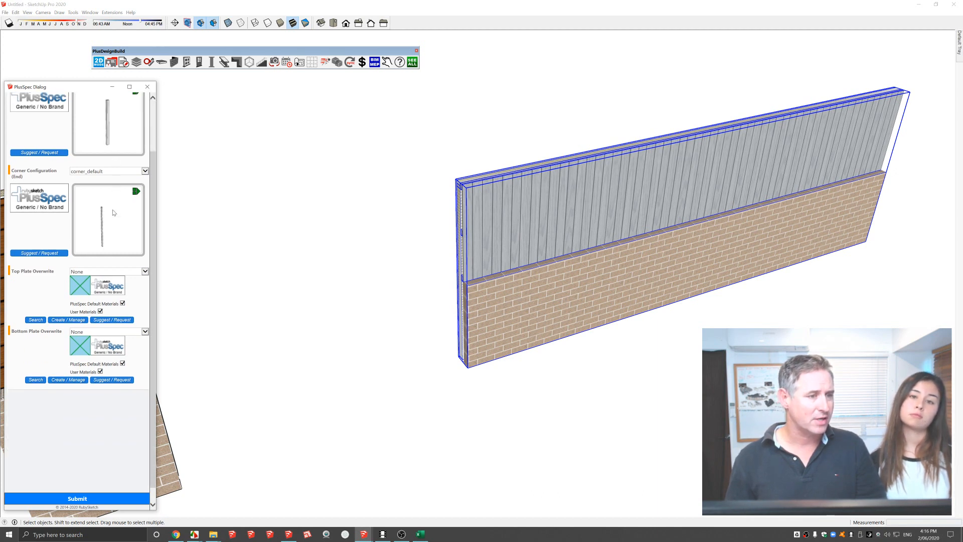
left_click(100, 272)
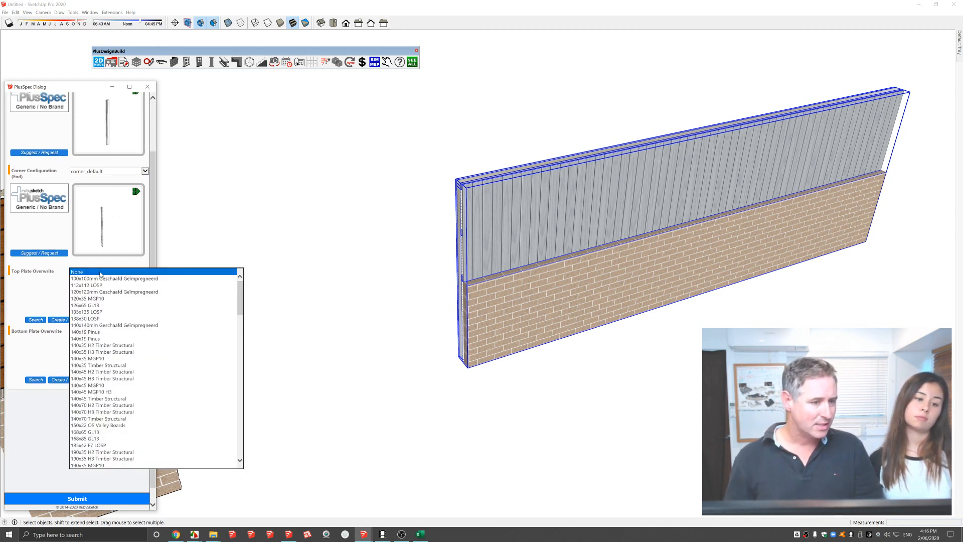
scroll(452, 216, "up", 6)
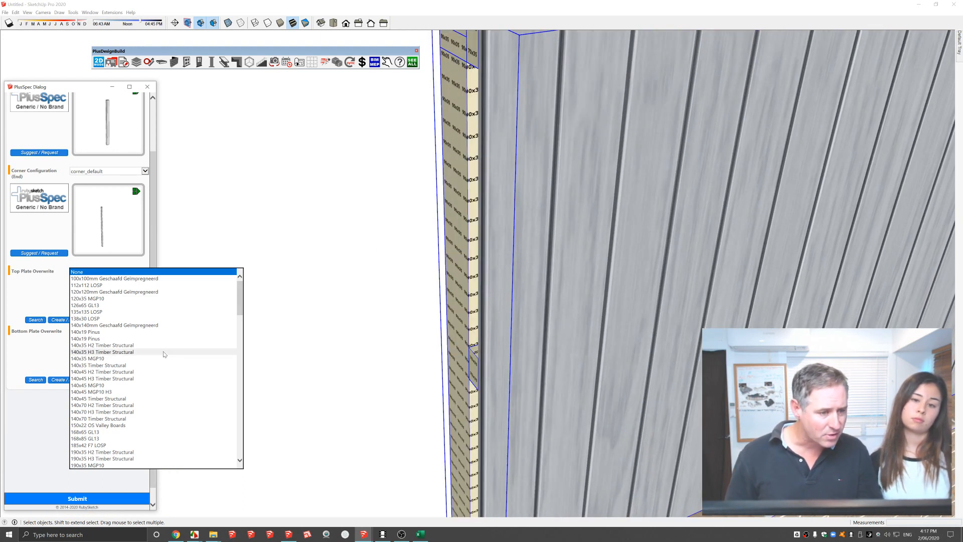
scroll(163, 354, "down", 15)
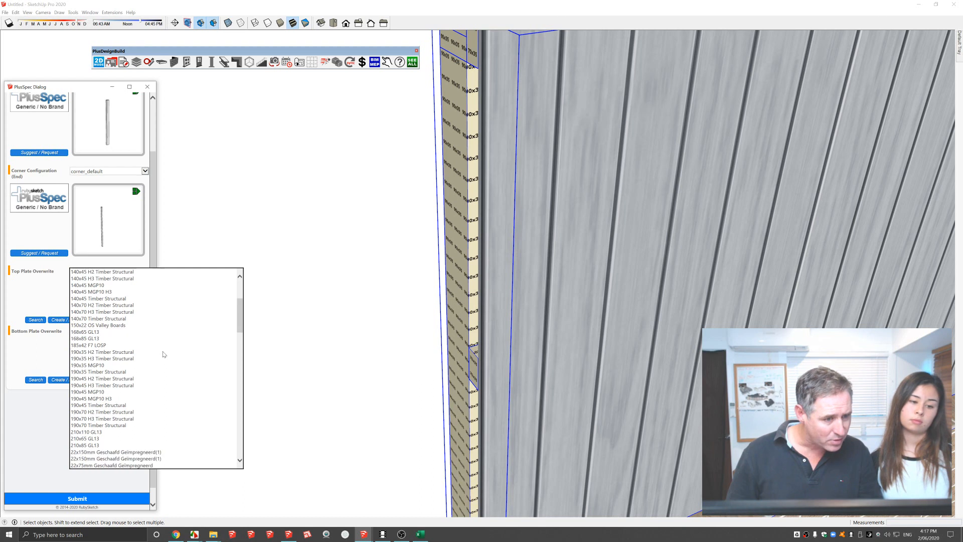
scroll(163, 354, "down", 15)
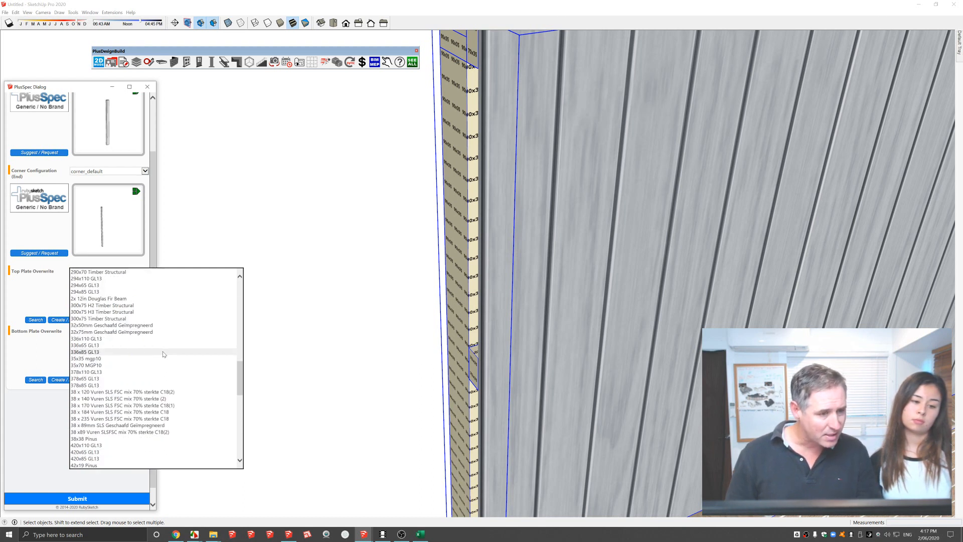
scroll(163, 354, "down", 2)
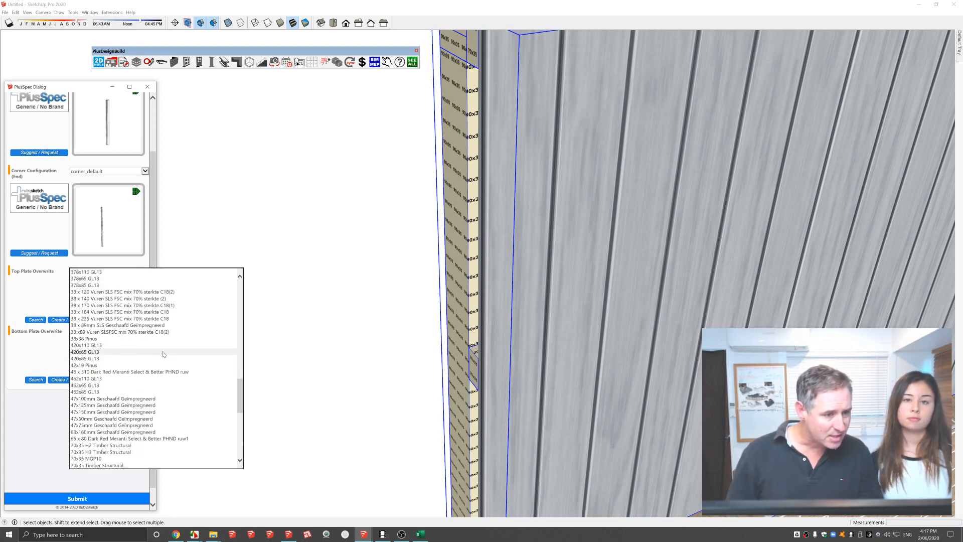
scroll(163, 355, "down", 3)
scroll(163, 354, "down", 3)
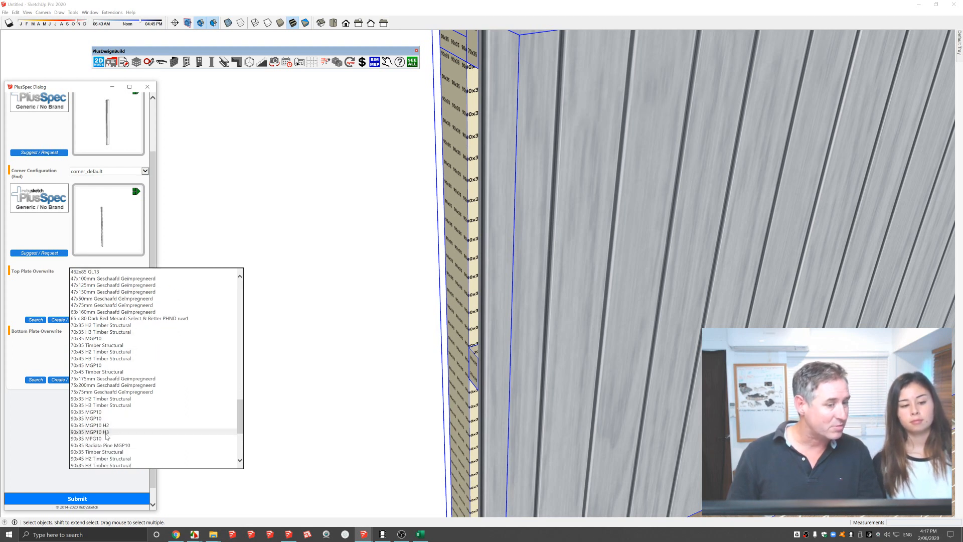
left_click(106, 432)
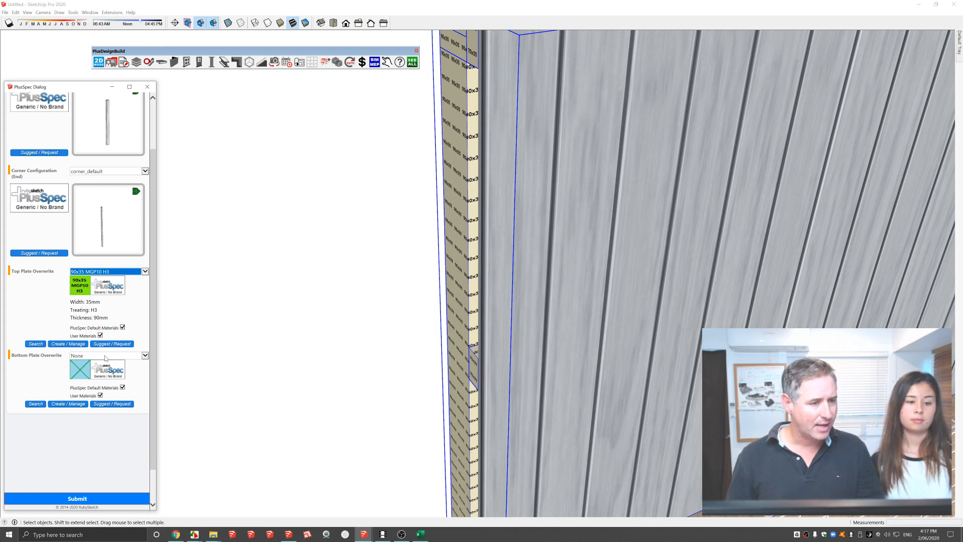
Set the bottom plate overwrite to 90x70 H2 Timber Structural and apply the framing options to the long wall.
left_click(104, 357)
scroll(122, 395, "down", 8)
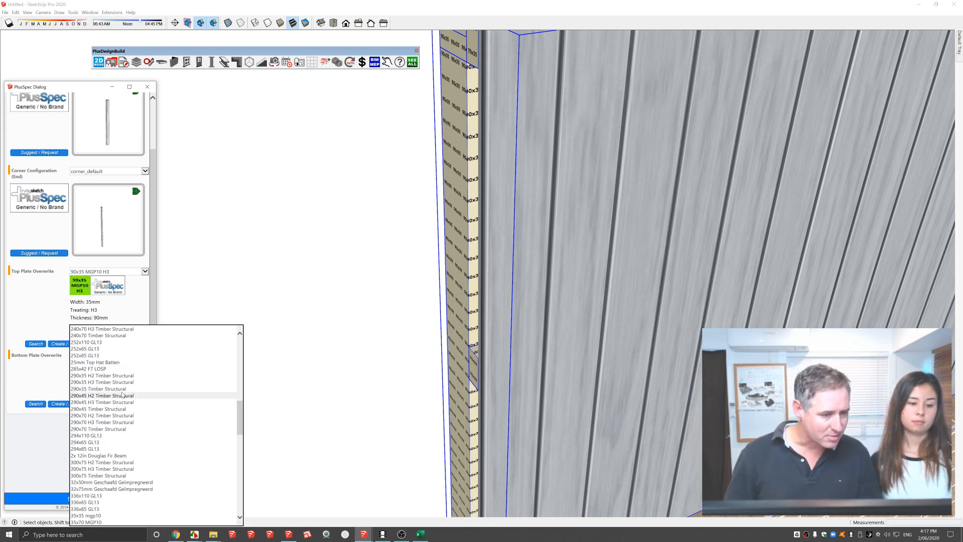
scroll(122, 395, "down", 15)
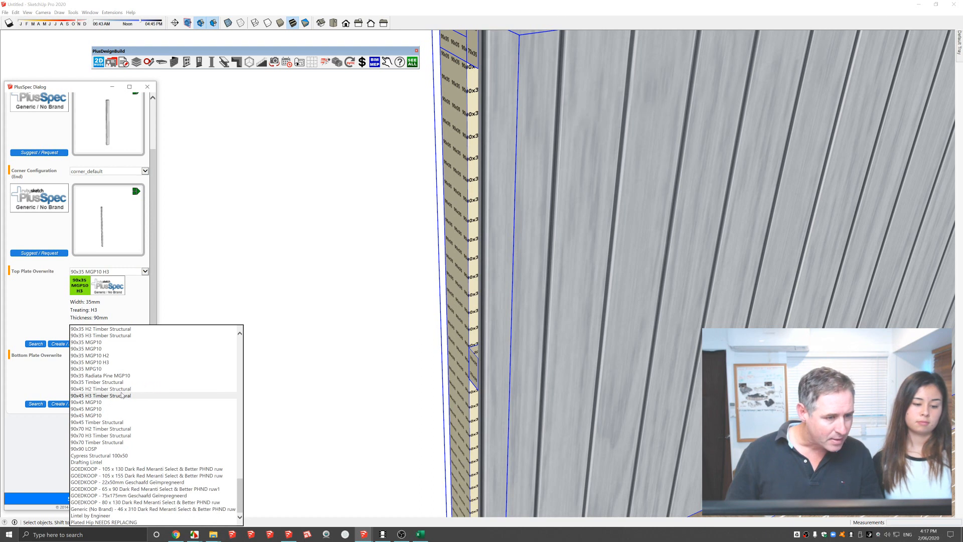
left_click(104, 430)
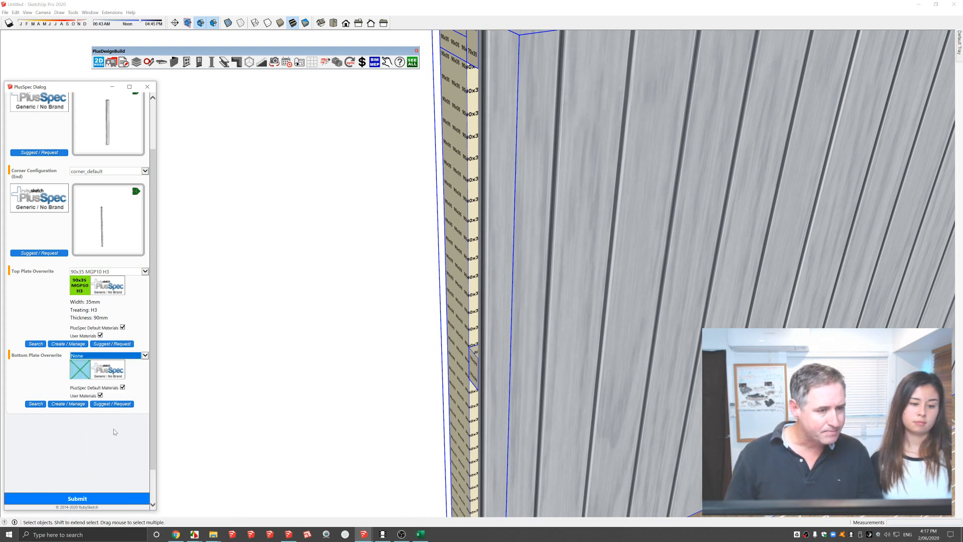
left_click(101, 498)
Hide the 22_INSULATION tag and inspect the long wall's overwritten top and bottom plates from the internal side.
scroll(460, 445, "down", 5)
scroll(476, 384, "down", 3)
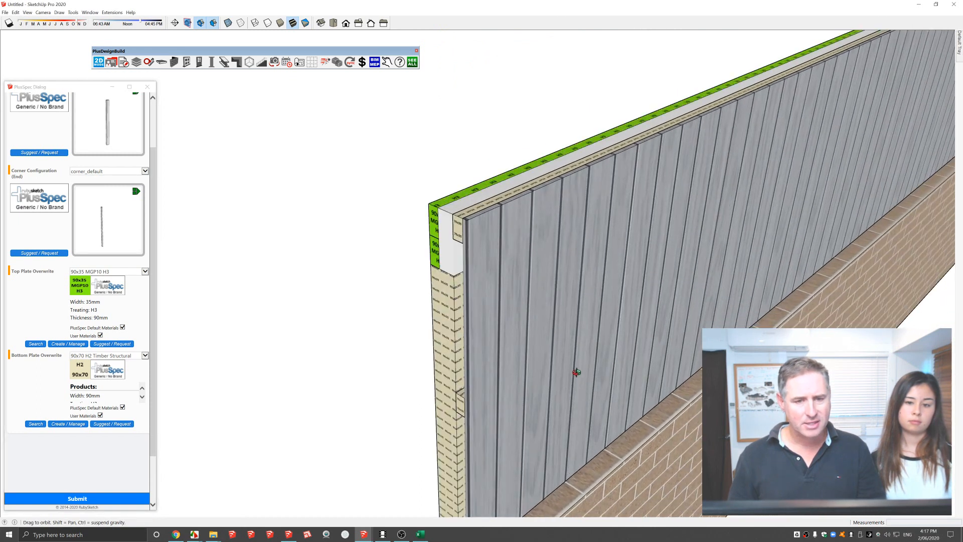
scroll(467, 251, "up", 2)
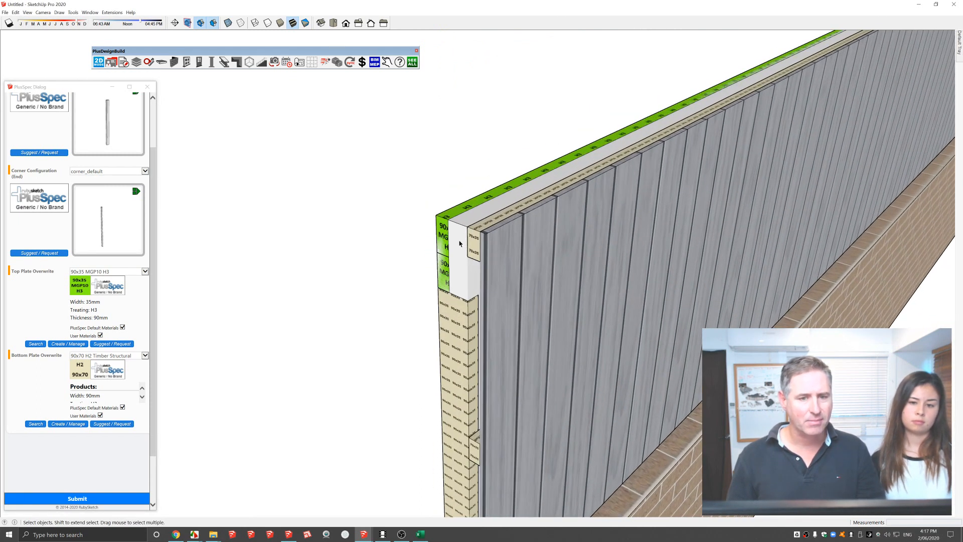
scroll(448, 231, "down", 6)
middle_click_drag(507, 389, 577, 416)
scroll(600, 375, "up", 6)
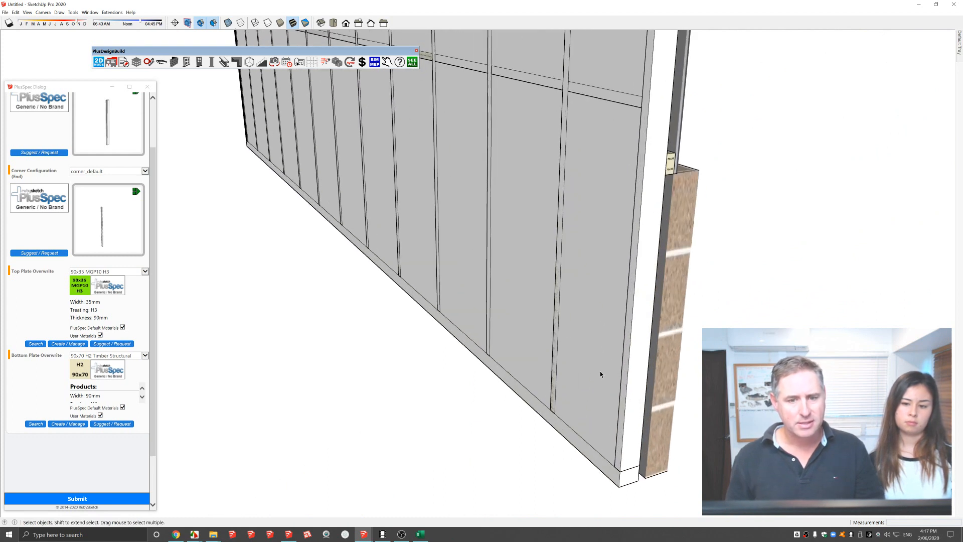
mouse_move(960, 50)
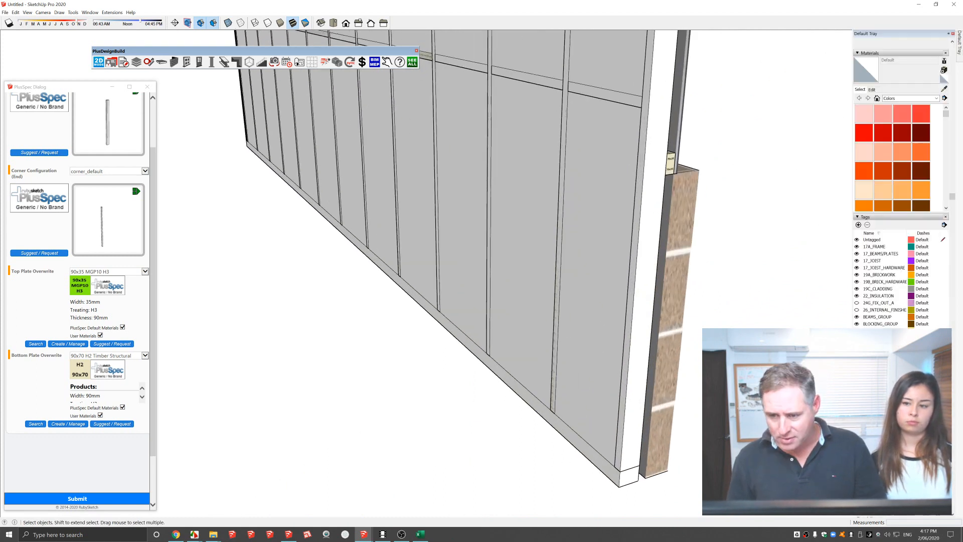
left_click(857, 296)
scroll(610, 457, "up", 4)
middle_click_drag(610, 456, 659, 476)
scroll(659, 475, "down", 6)
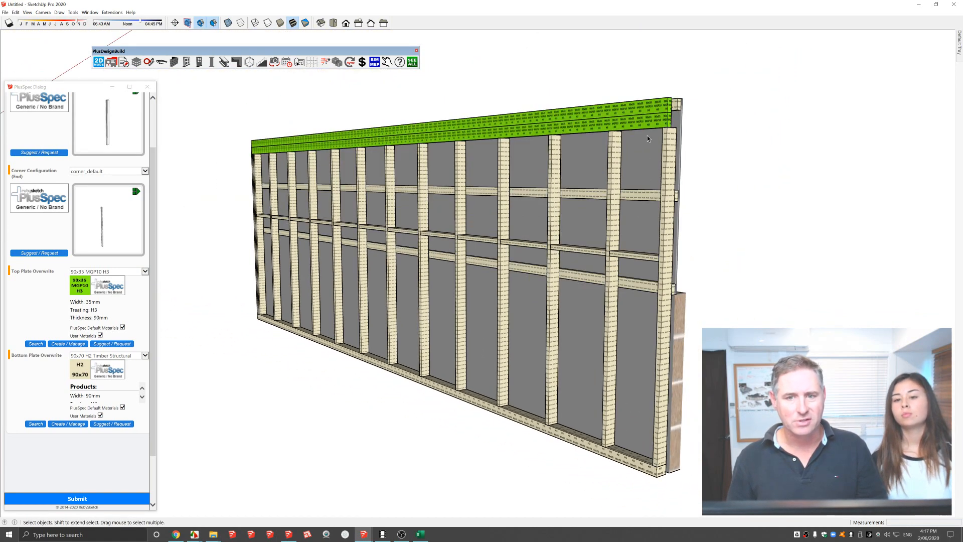
scroll(654, 114, "up", 4)
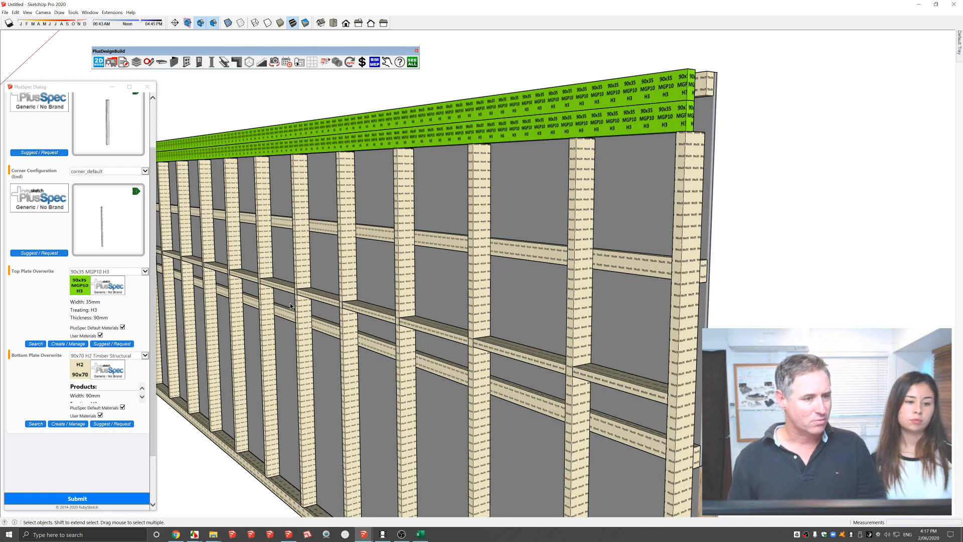
scroll(459, 312, "down", 5)
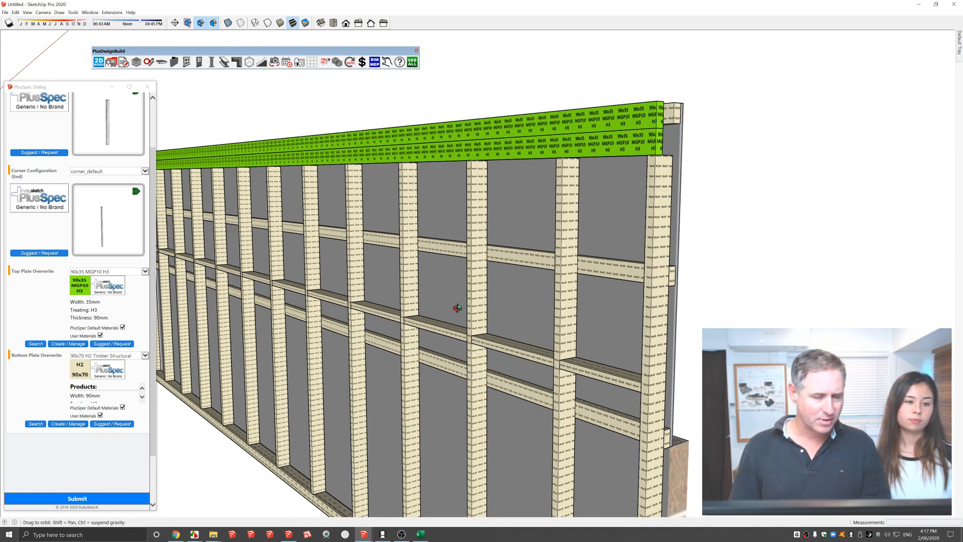
Undo hiding the insulation and the plate overwrites on the long wall.
key("ctrl+z")
key("ctrl+z")
key("ctrl+z")
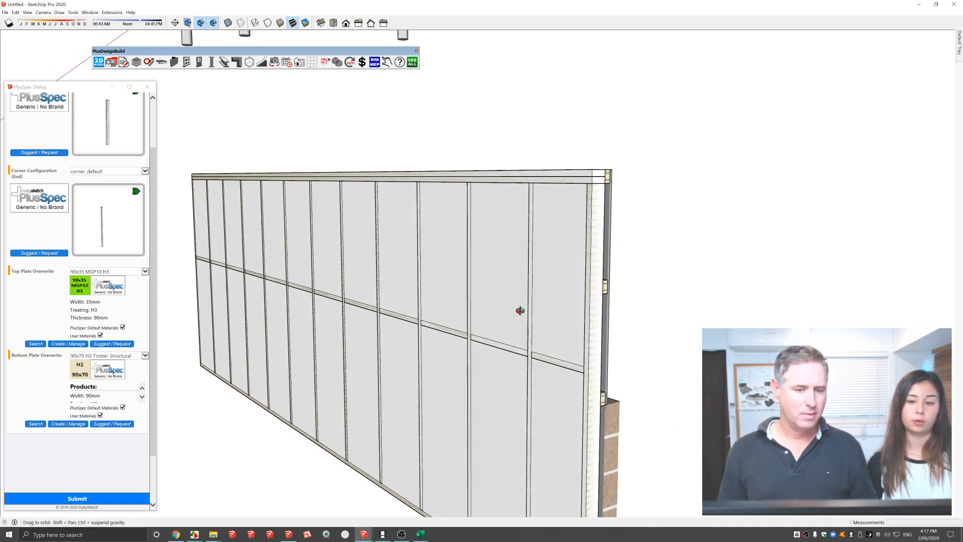
Draw an L-shaped Wainscot (Split) wall on the internal side of the long wall, with a second leg about 2100 mm long.
middle_click_drag(531, 308, 381, 334)
scroll(381, 335, "down", 6)
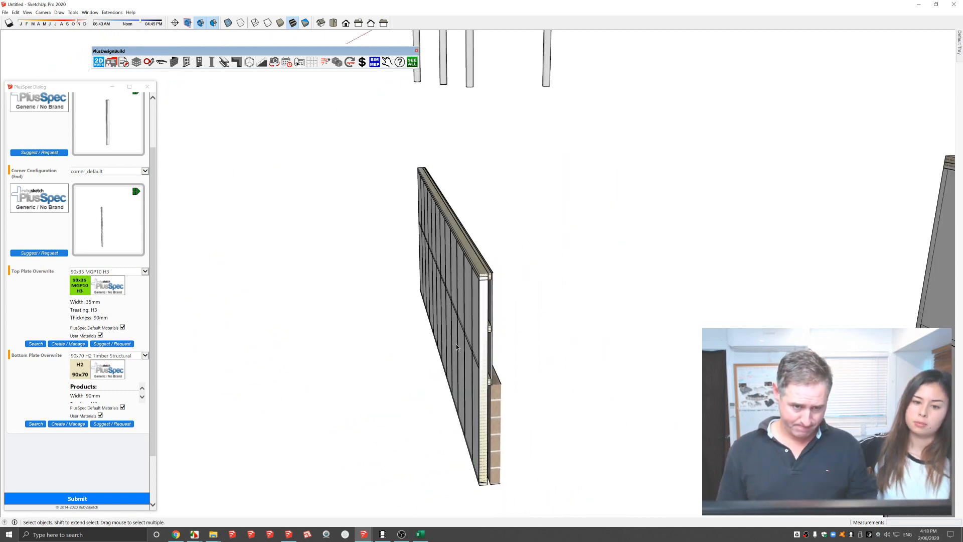
middle_click_drag(503, 245, 490, 300)
scroll(490, 301, "down", 2)
key("w")
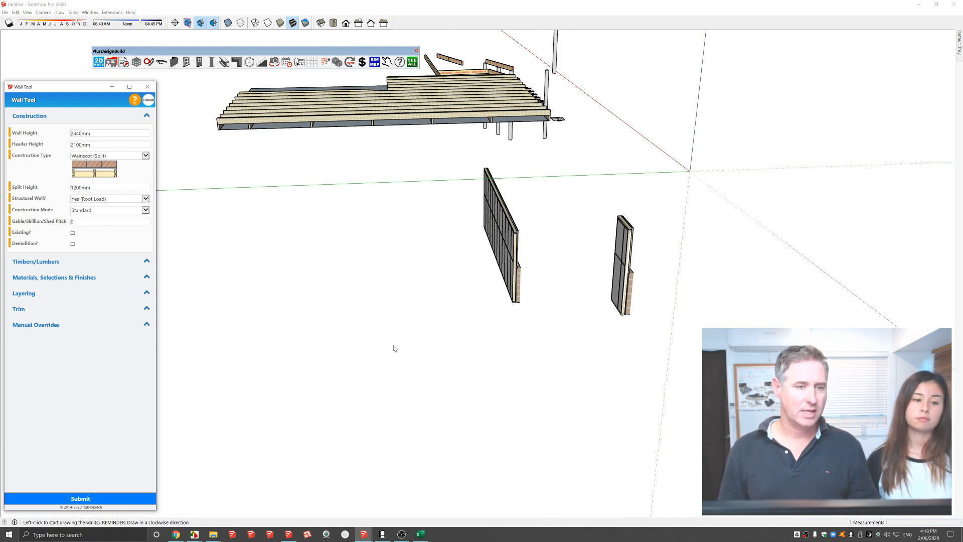
left_click(389, 266)
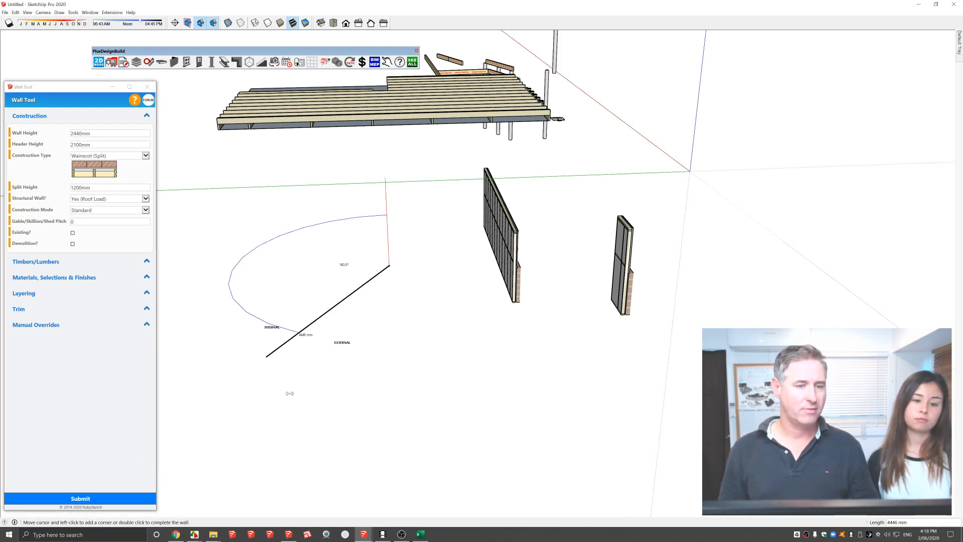
scroll(392, 340, "down", 2)
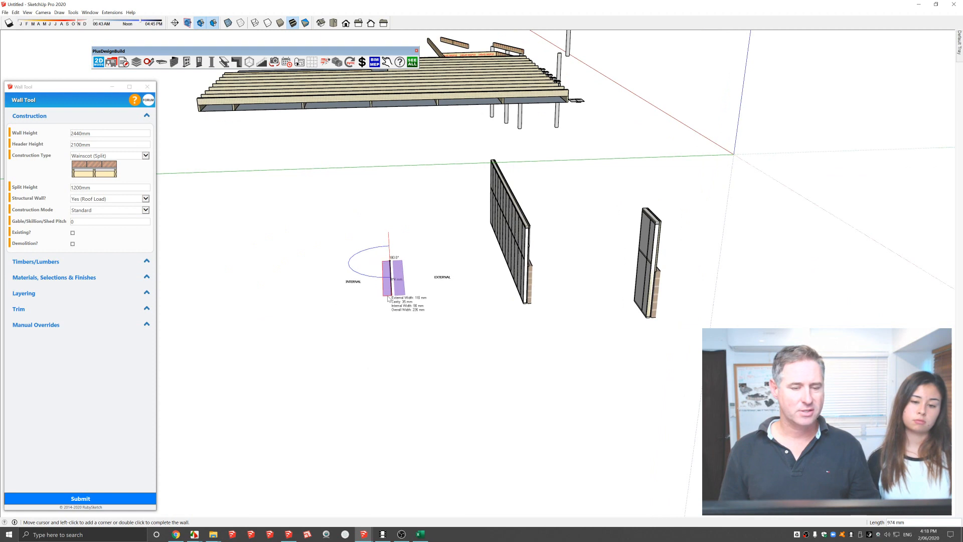
left_click(394, 388)
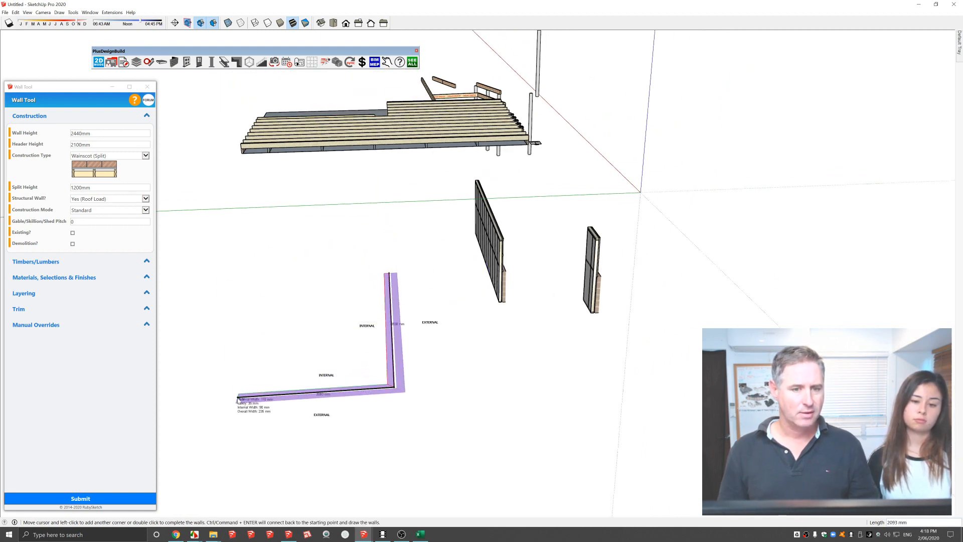
double_click(235, 402)
Generate the complete set of model scenes, using the All view set and the Colour working drawing style.
middle_click_drag(286, 368, 379, 159)
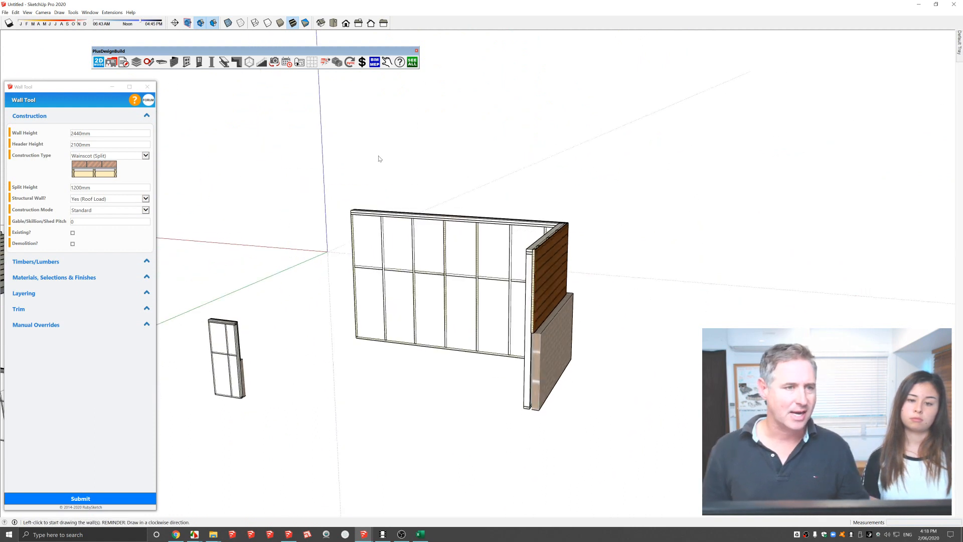
left_click(275, 62)
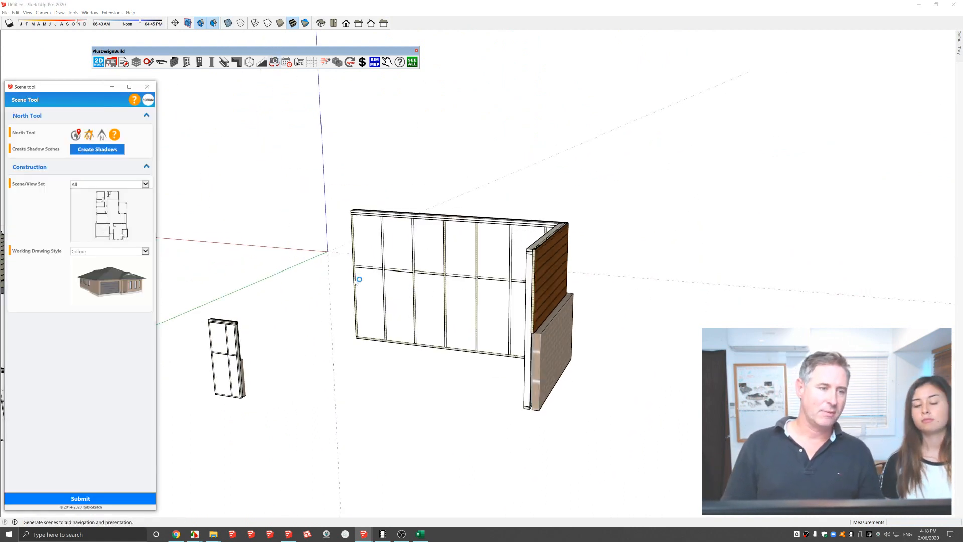
left_click(89, 497)
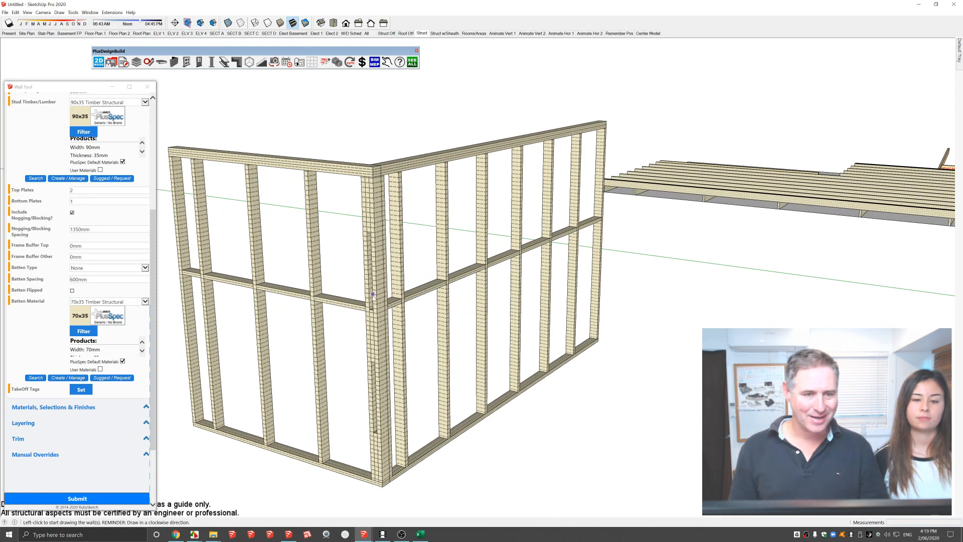
Open the advanced framing options for both legs of the L-shaped wall.
middle_click_drag(415, 292, 416, 277)
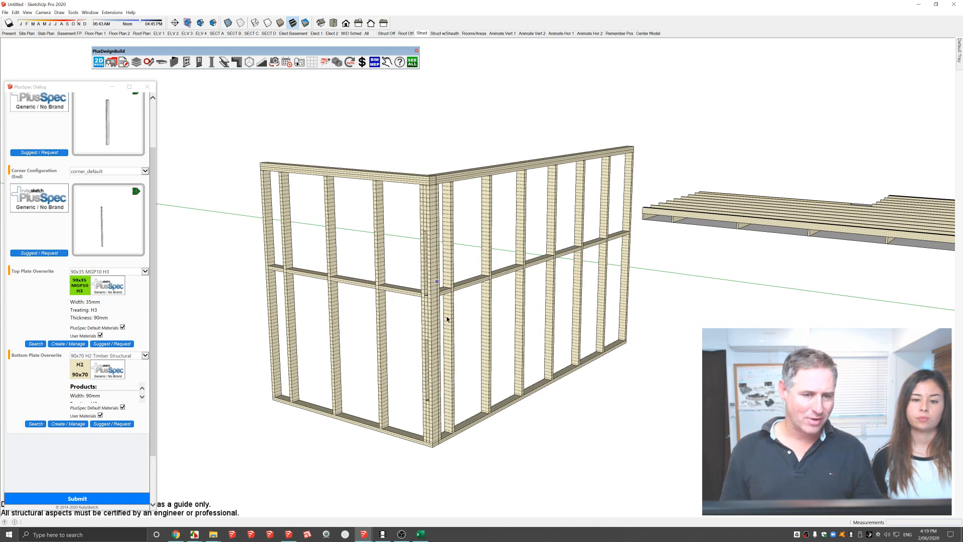
scroll(436, 314, "up", 2)
left_click(425, 282)
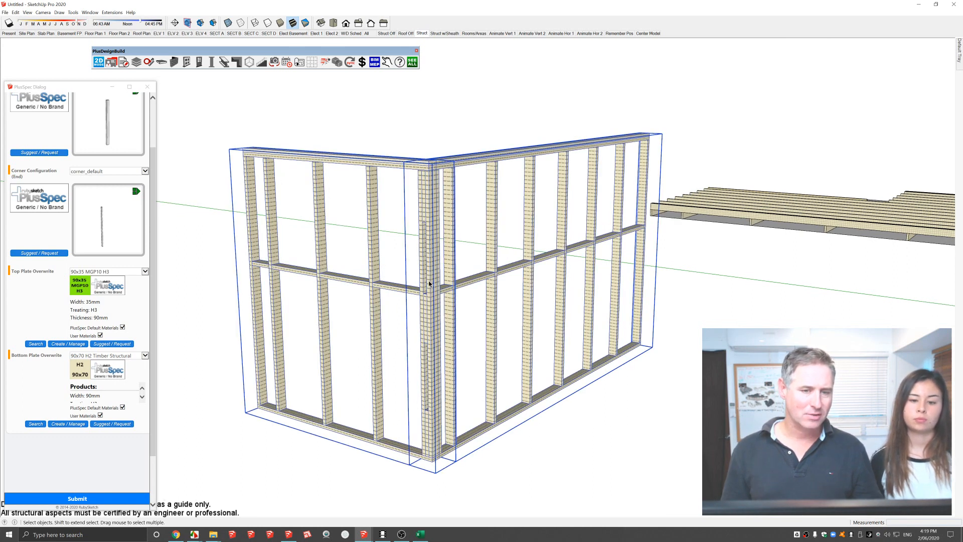
right_click(429, 283)
mouse_move(454, 388)
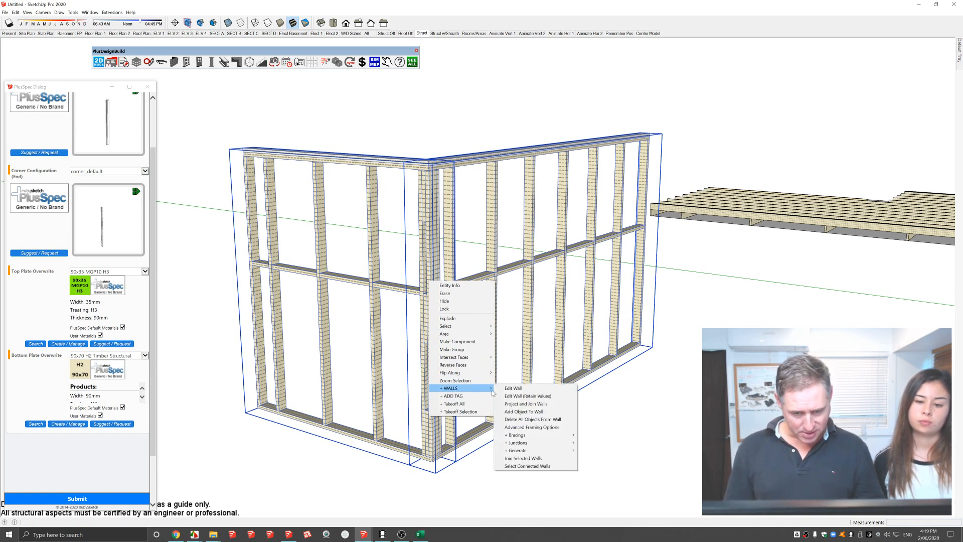
mouse_move(530, 443)
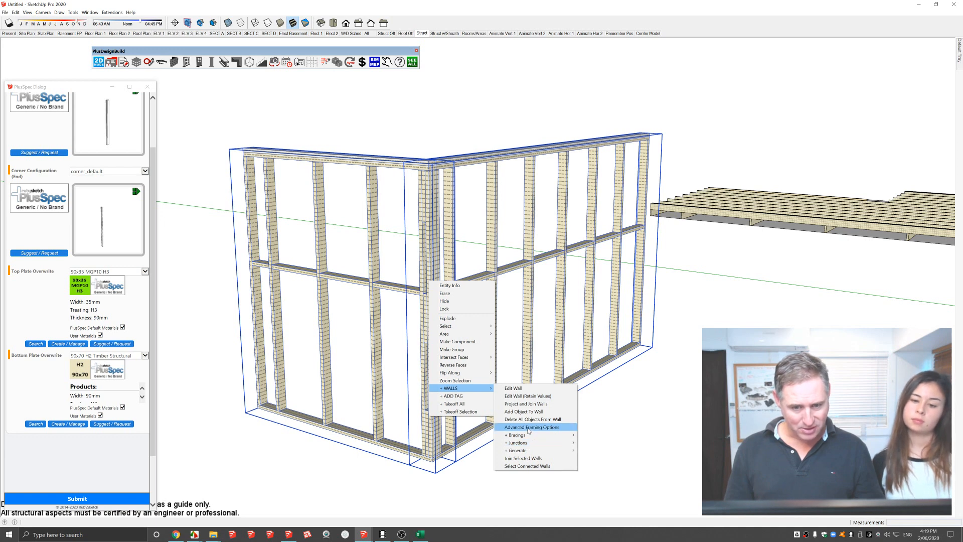
left_click(530, 428)
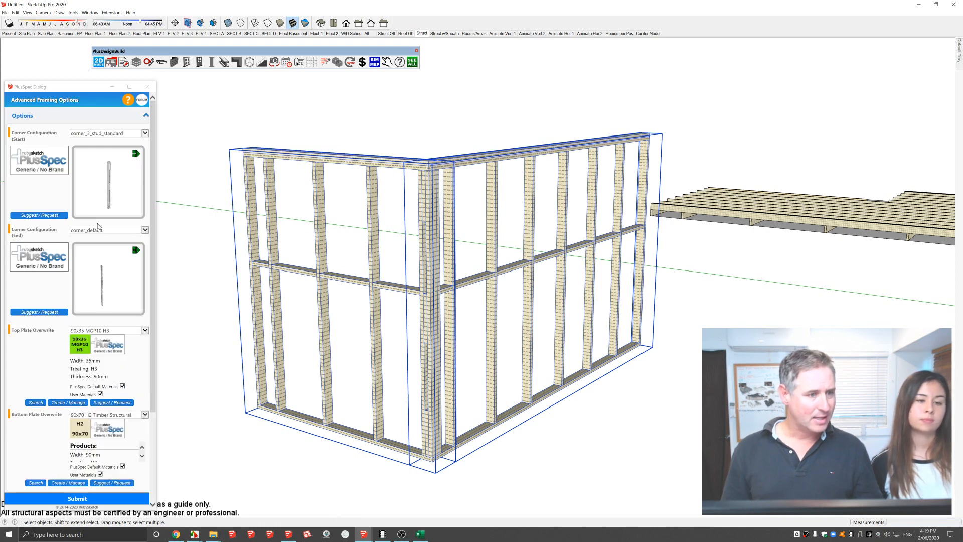
Set the start corner configuration to corner_3_stud_california.
key("Up")
key("Up")
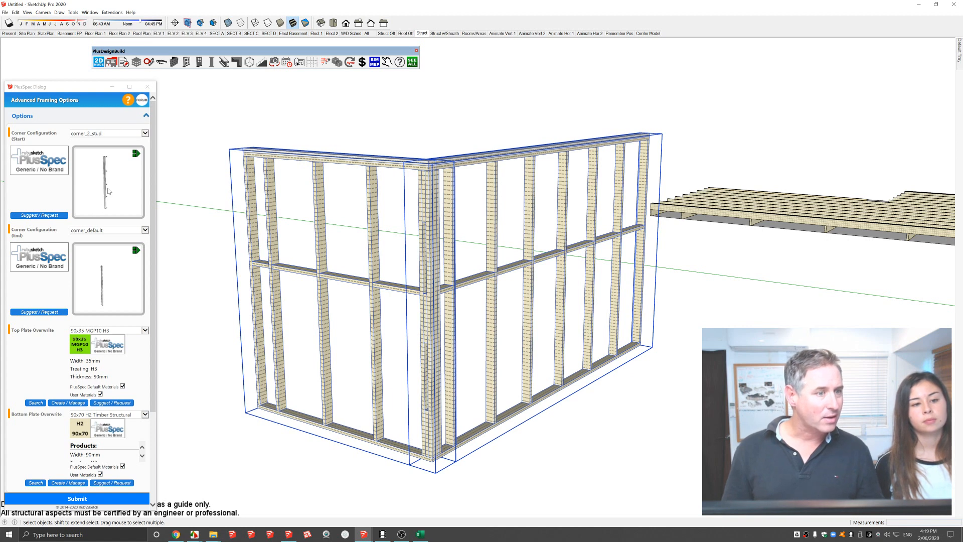
scroll(108, 190, "down", 1)
scroll(108, 191, "up", 1)
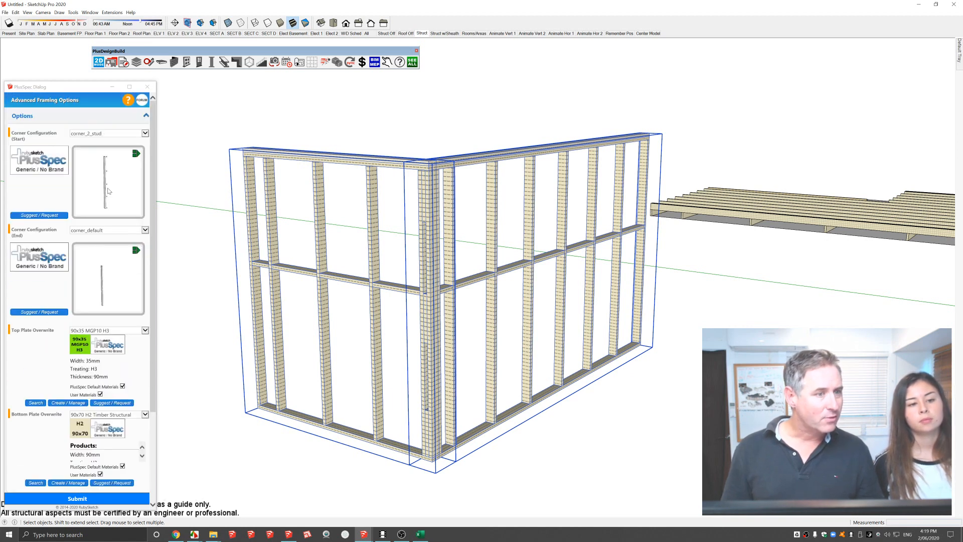
left_click(145, 133)
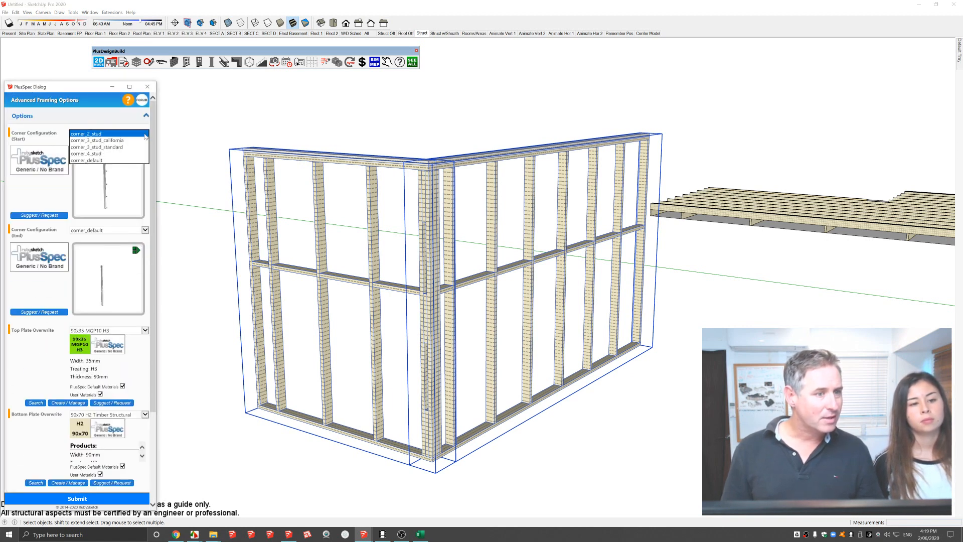
left_click(141, 134)
key("Down")
Set the top plate overwrite to None and apply the advanced framing options to the walls.
left_click(136, 330)
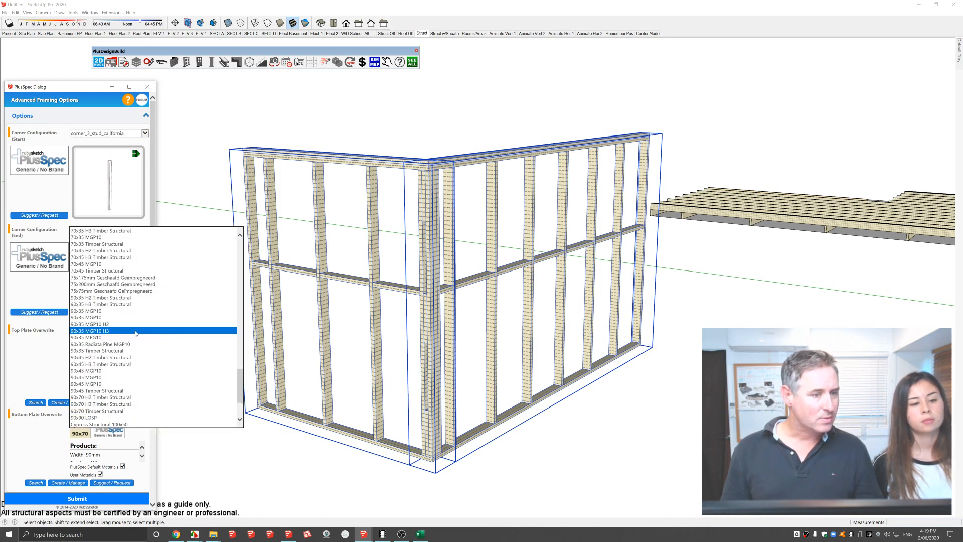
scroll(137, 331, "up", 15)
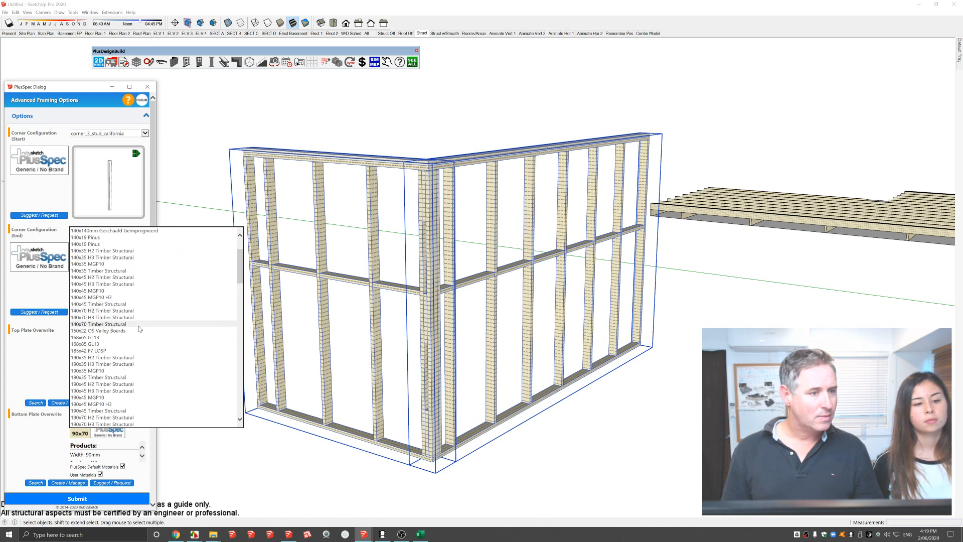
scroll(140, 329, "up", 3)
left_click(93, 232)
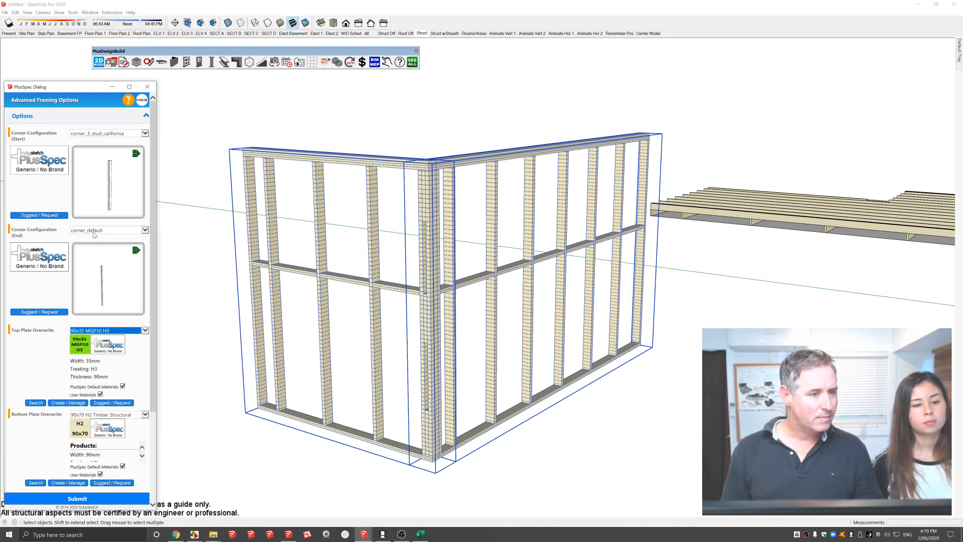
left_click(101, 498)
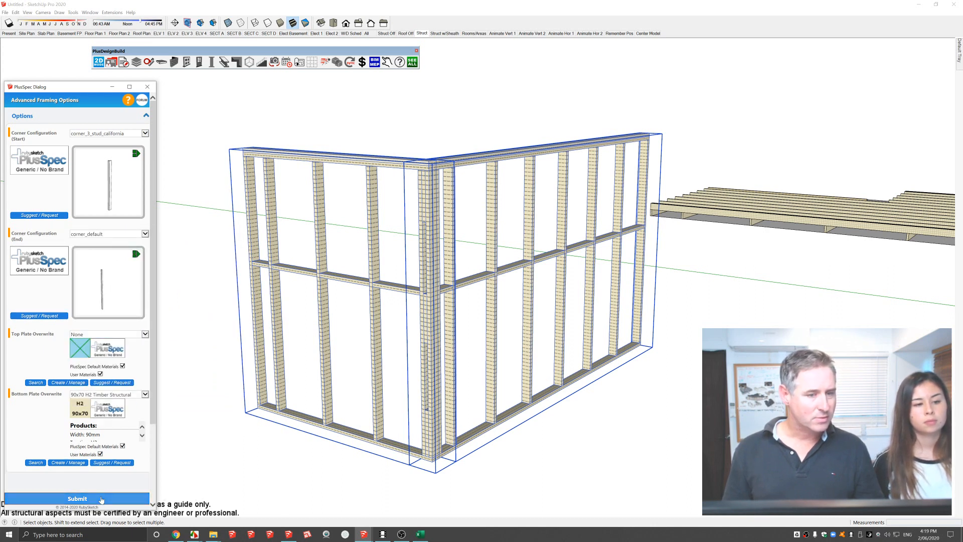
Inspect the stud arrangement at the L-shaped wall's corner up close and from the outside.
middle_click_drag(481, 409, 838, 172)
scroll(581, 157, "up", 5)
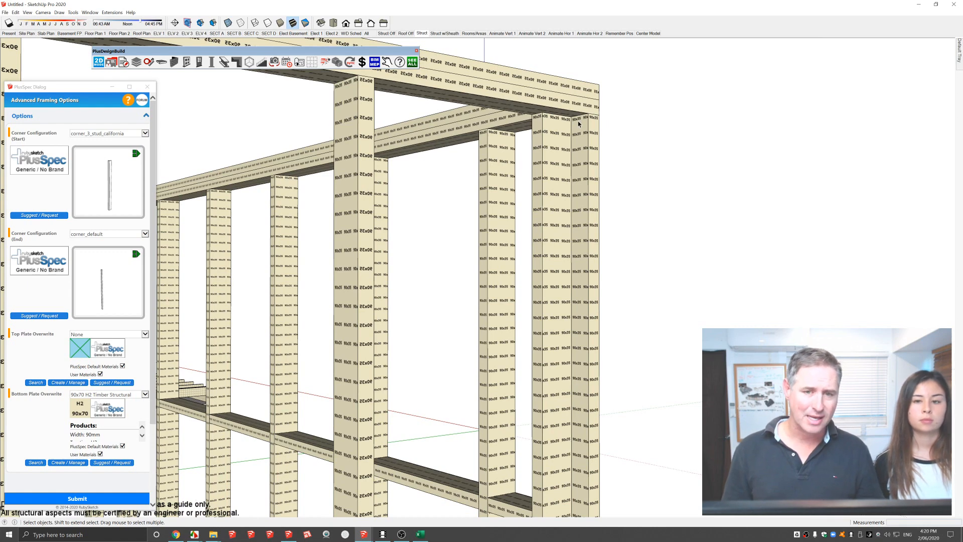
scroll(571, 198, "down", 5)
middle_click_drag(572, 193, 374, 284)
scroll(560, 210, "down", 2)
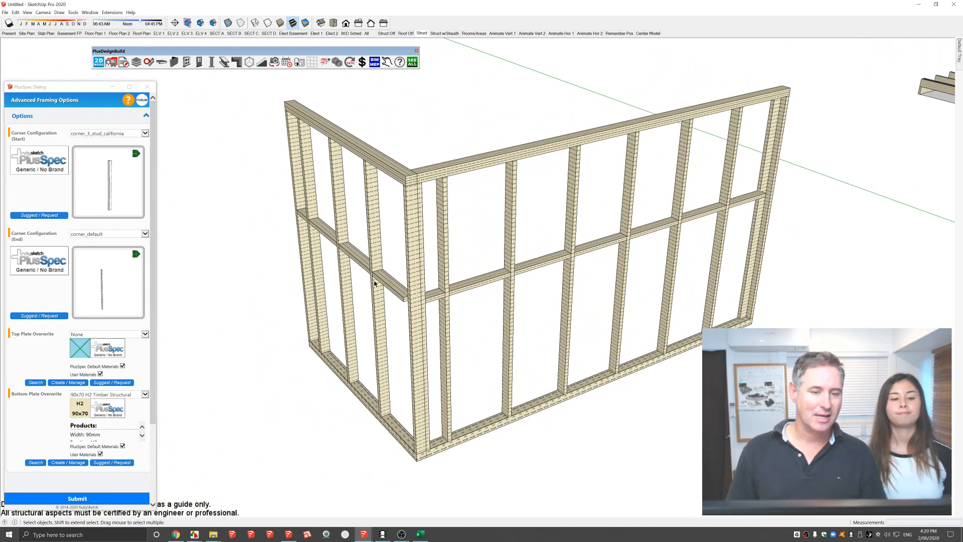
Select the long leg of the L-shaped wall and switch the model to the All scene.
left_click(467, 288)
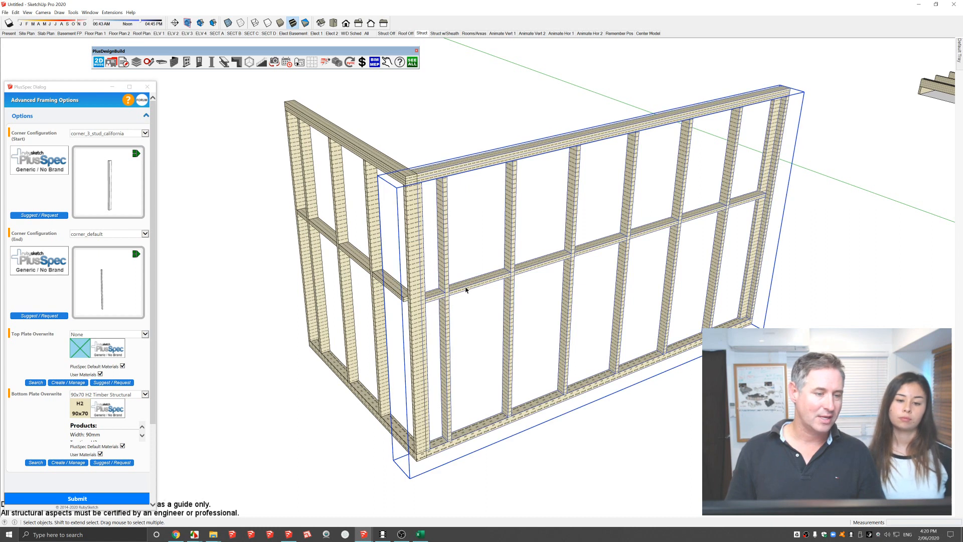
scroll(109, 336, "down", 1)
middle_click_drag(467, 318, 471, 283)
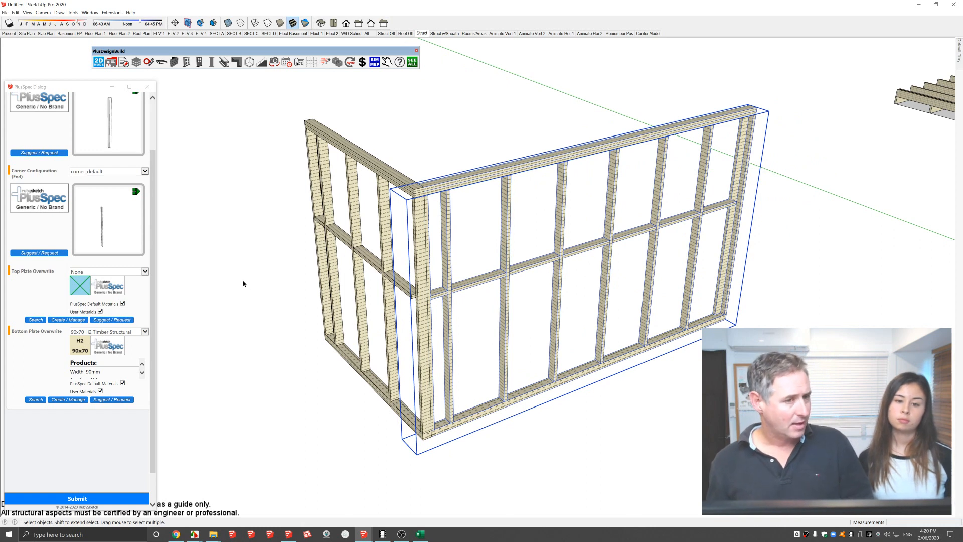
scroll(525, 346, "down", 2)
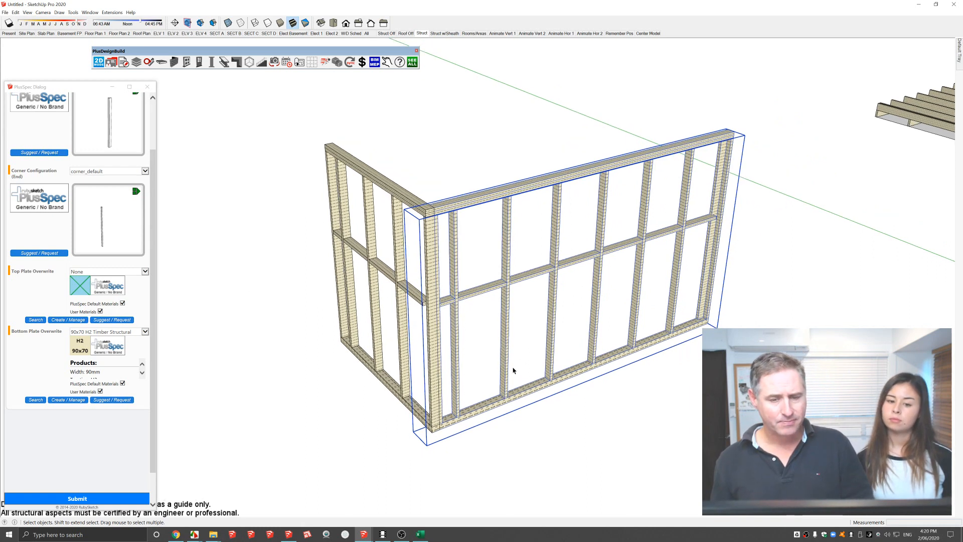
left_click(367, 33)
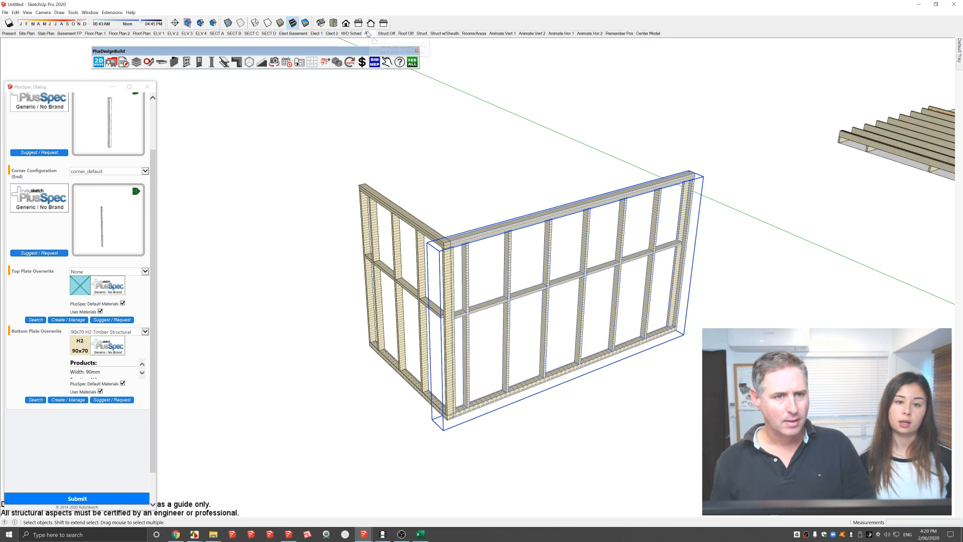
Insert Metal Cross Bracing without a symbol across the middle studs of the long leg.
middle_click_drag(521, 315, 416, 378)
right_click(510, 353)
mouse_move(549, 482)
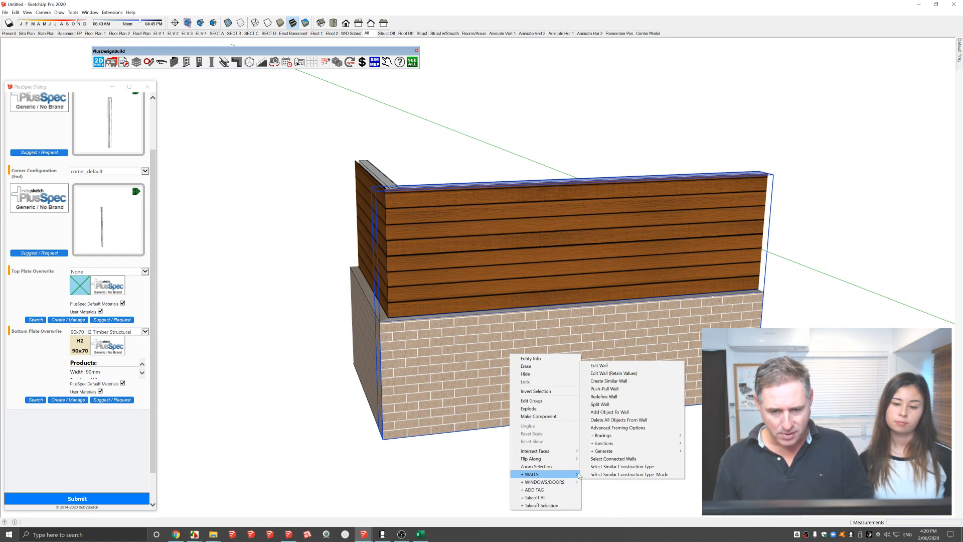
mouse_move(638, 436)
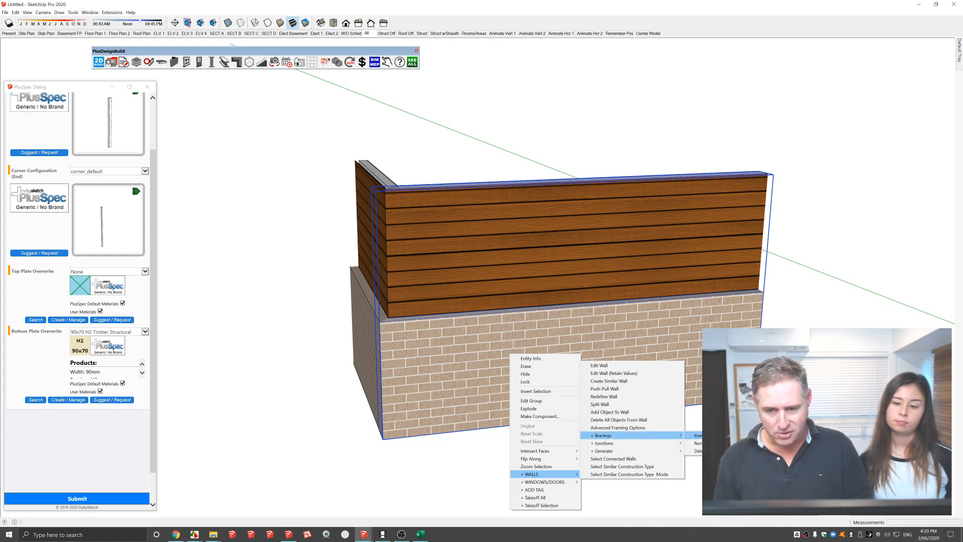
left_click(698, 436)
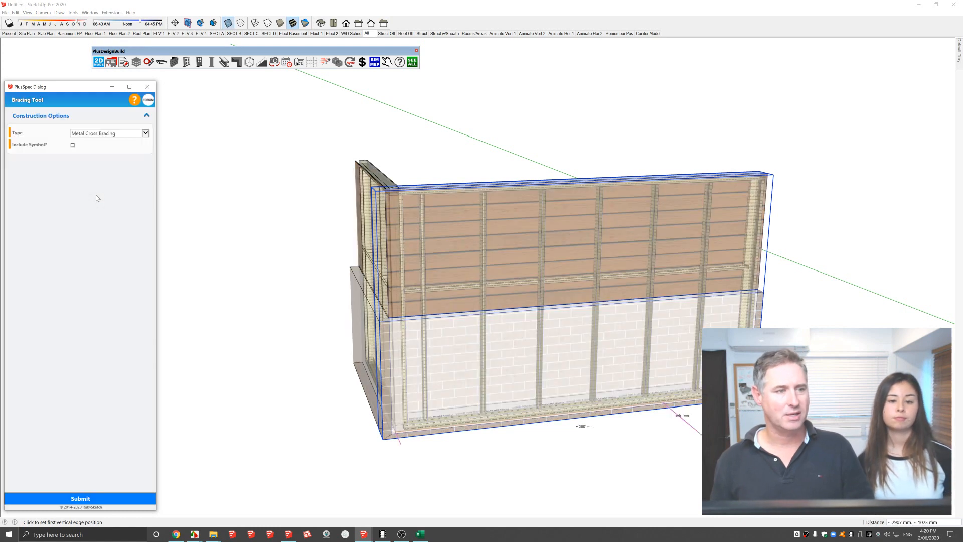
left_click(127, 134)
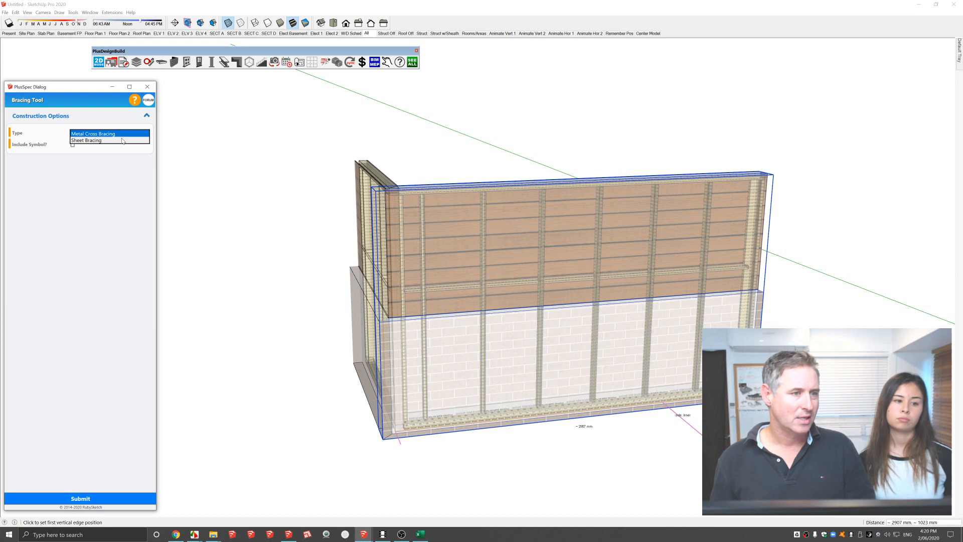
left_click(478, 451)
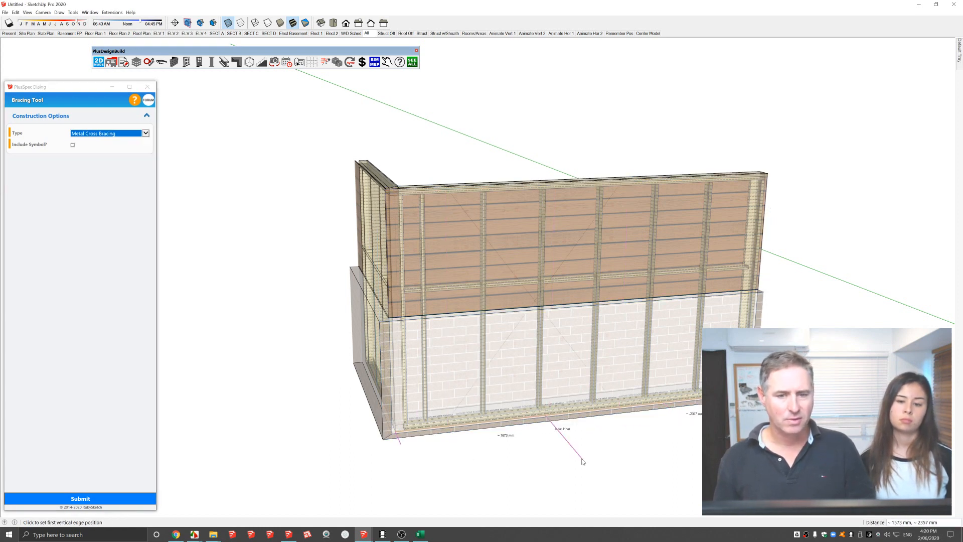
Start inserting a wall junction on the short leg of the L-shaped wall.
middle_click_drag(524, 434, 574, 324)
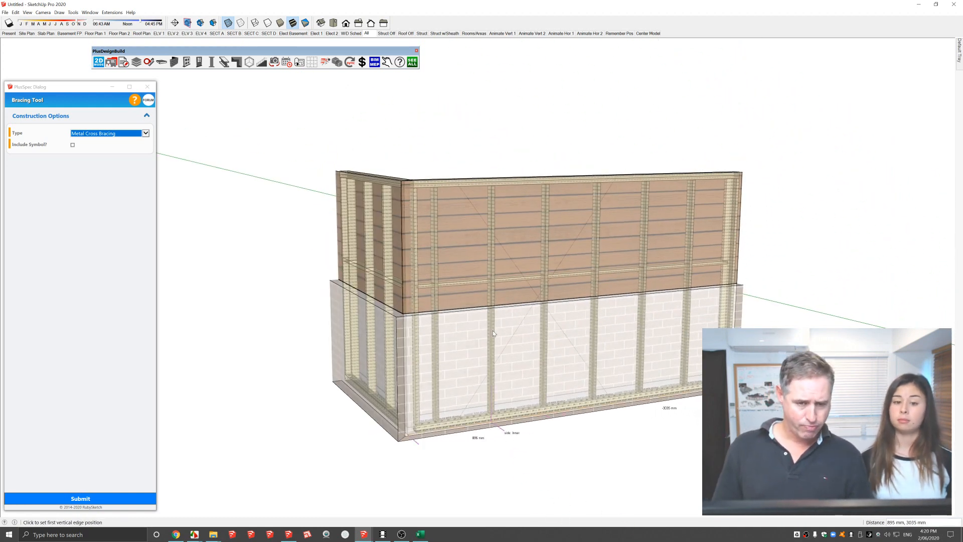
middle_click_drag(489, 330, 495, 337)
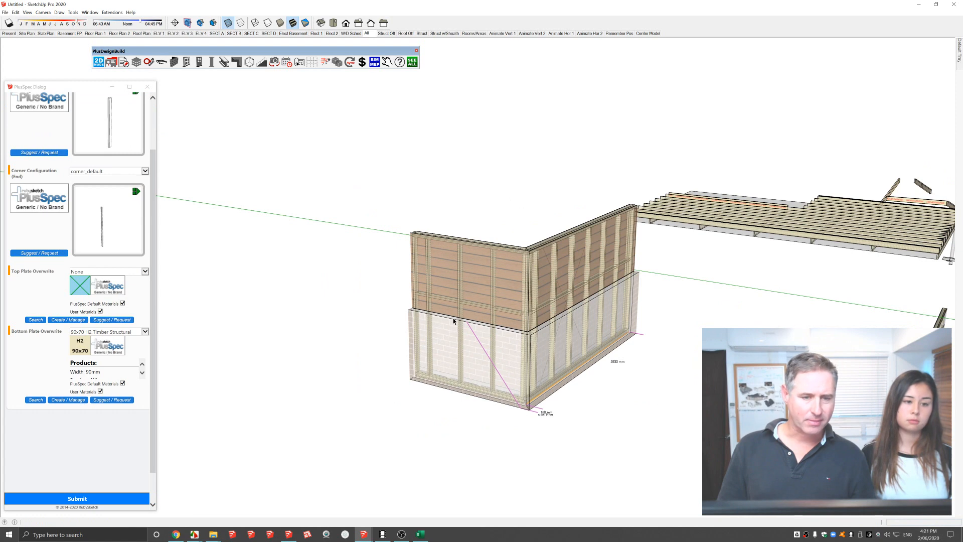
right_click(451, 314)
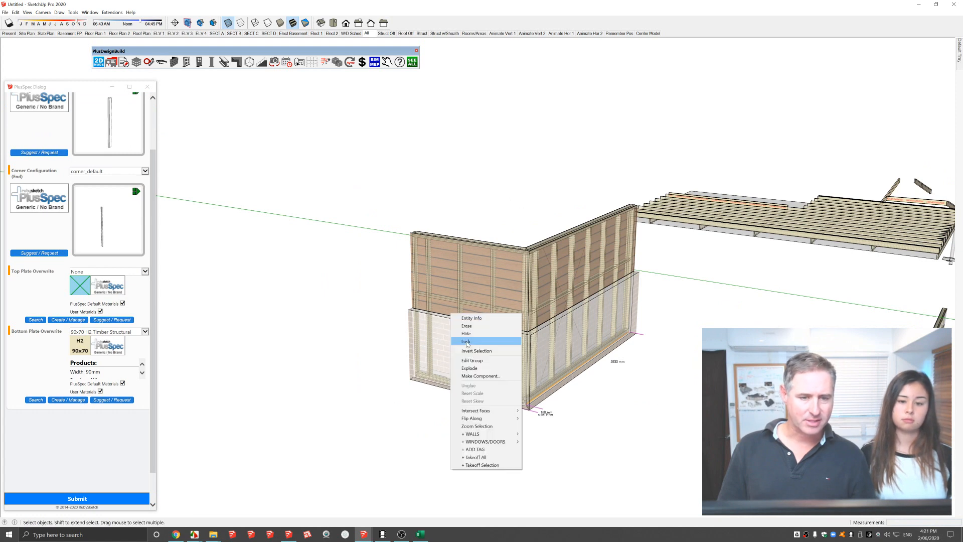
left_click(456, 299)
right_click(456, 300)
mouse_move(498, 417)
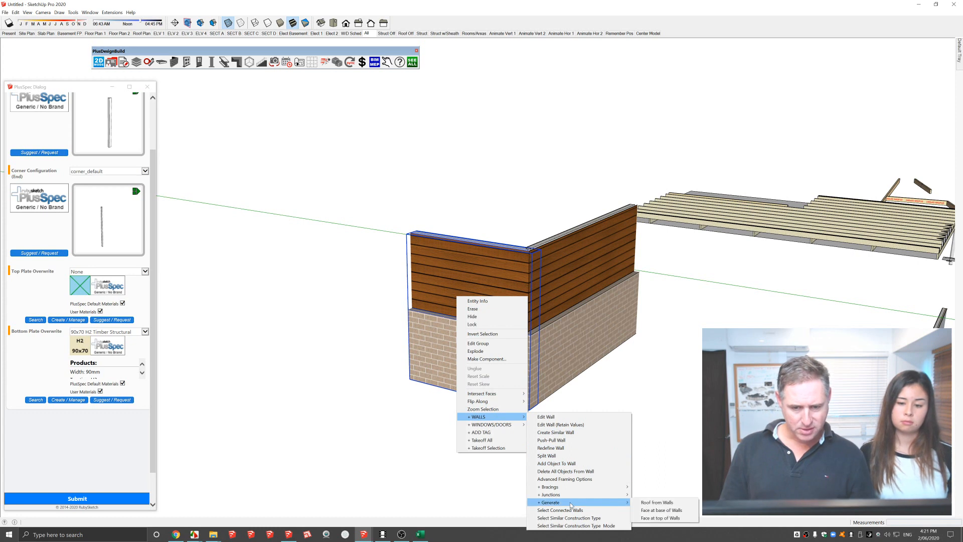
mouse_move(610, 501)
left_click(655, 494)
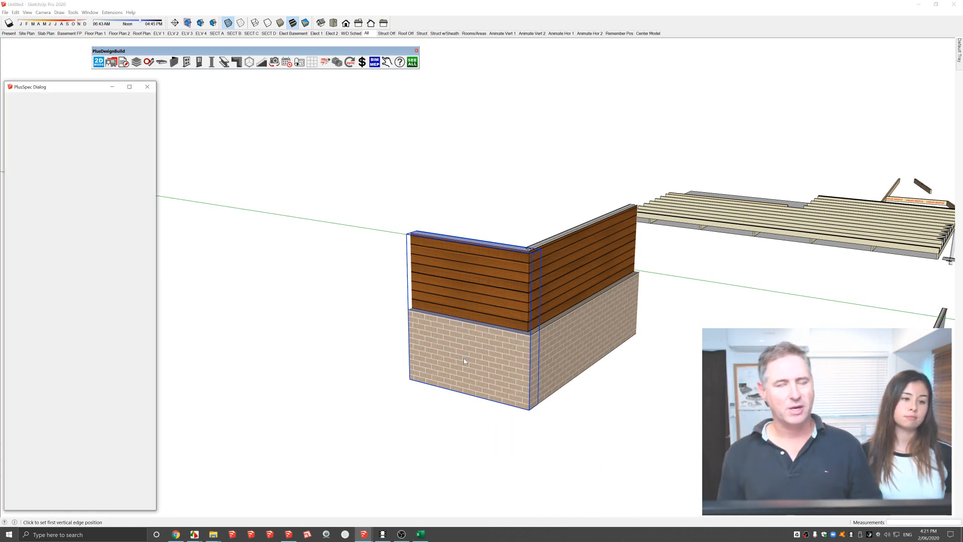
middle_click_drag(464, 361, 482, 372)
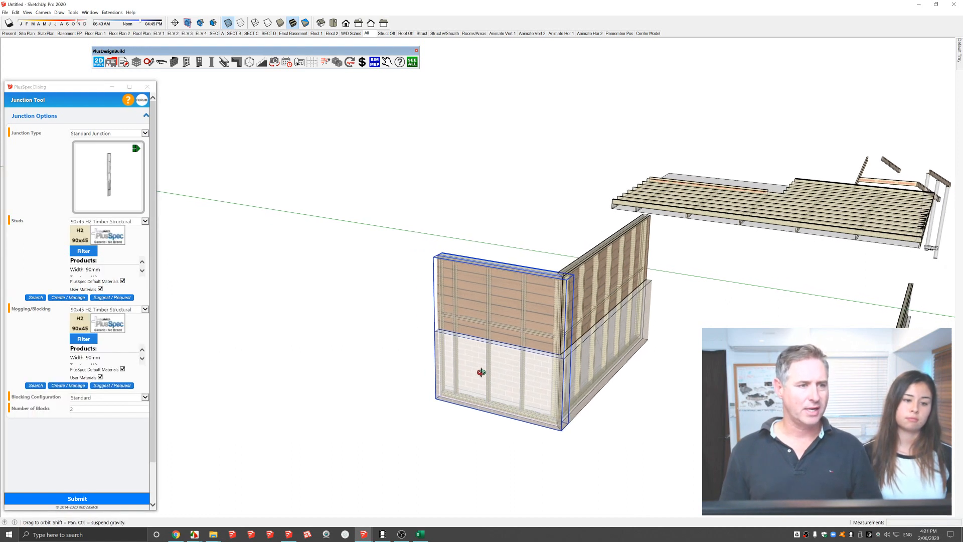
Insert a Standard Junction with 90x45 H2 Timber Structural studs and standard blocking near the middle of the short leg.
left_click(114, 133)
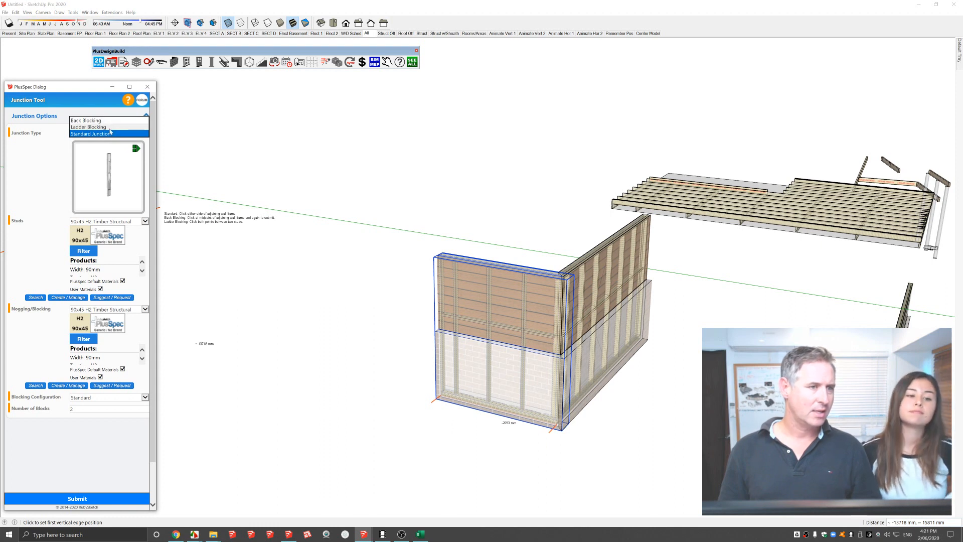
left_click(109, 134)
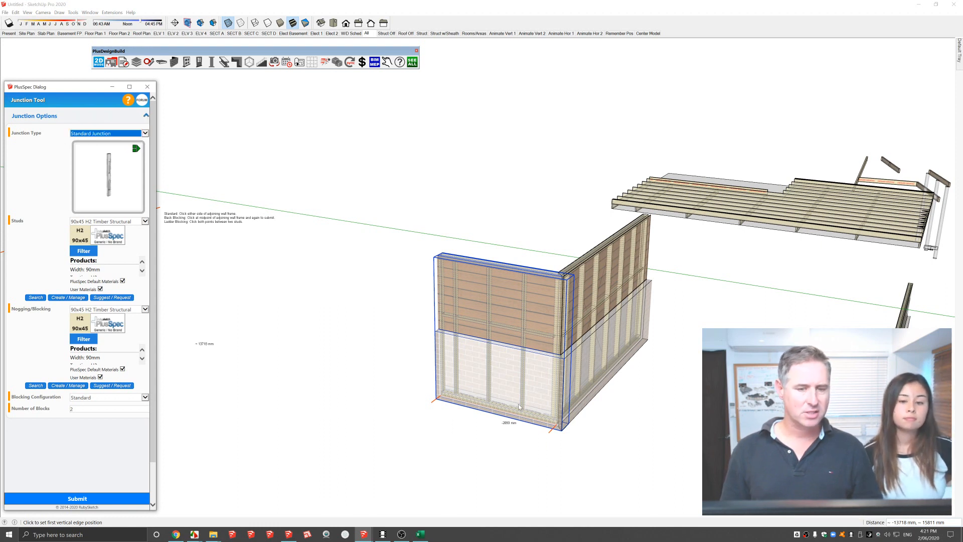
left_click(555, 439)
scroll(555, 439, "up", 5)
left_click(582, 469)
left_click(562, 466)
scroll(595, 267, "up", 4)
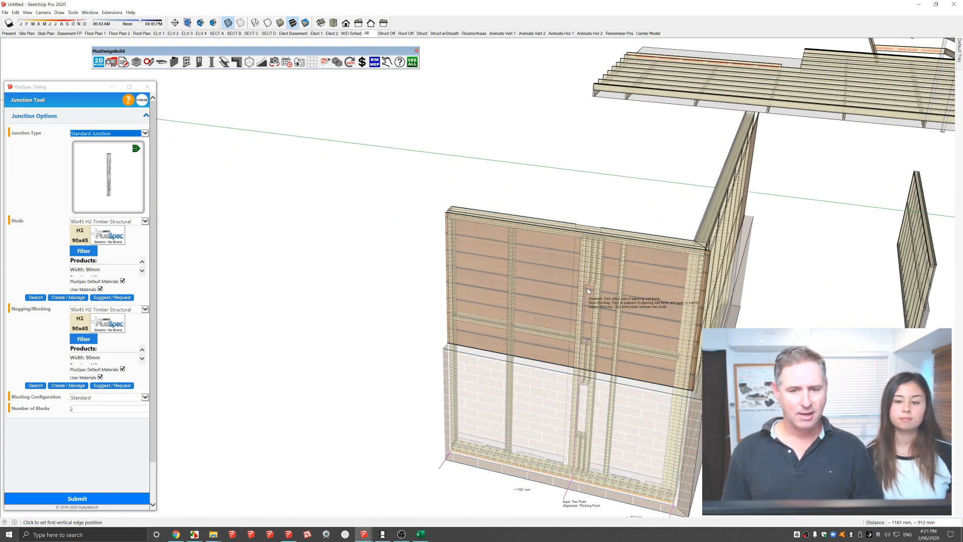
Insert a Ladder Blocking junction with 90x45 H2 Timber Structural studs and blocking between the two end studs of the short leg.
scroll(595, 267, "down", 4)
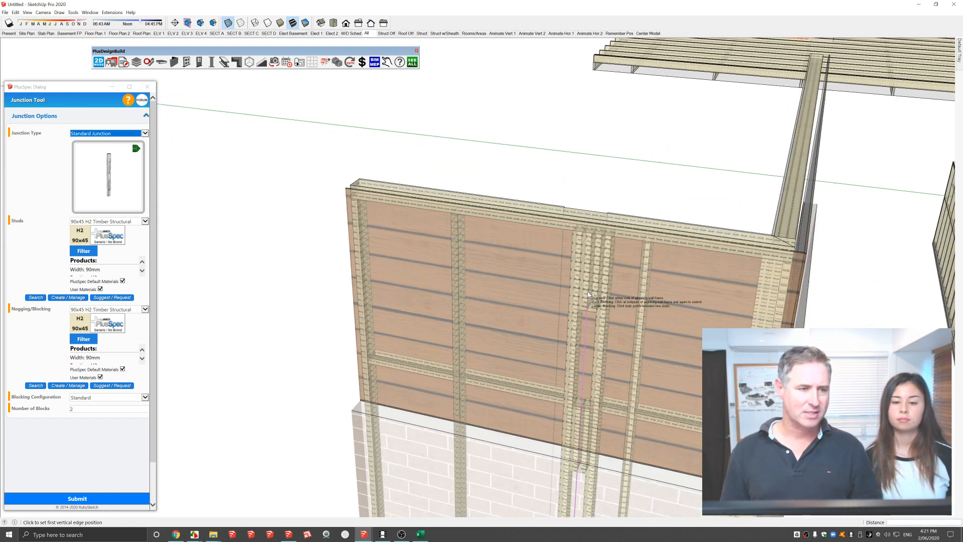
scroll(588, 295, "down", 2)
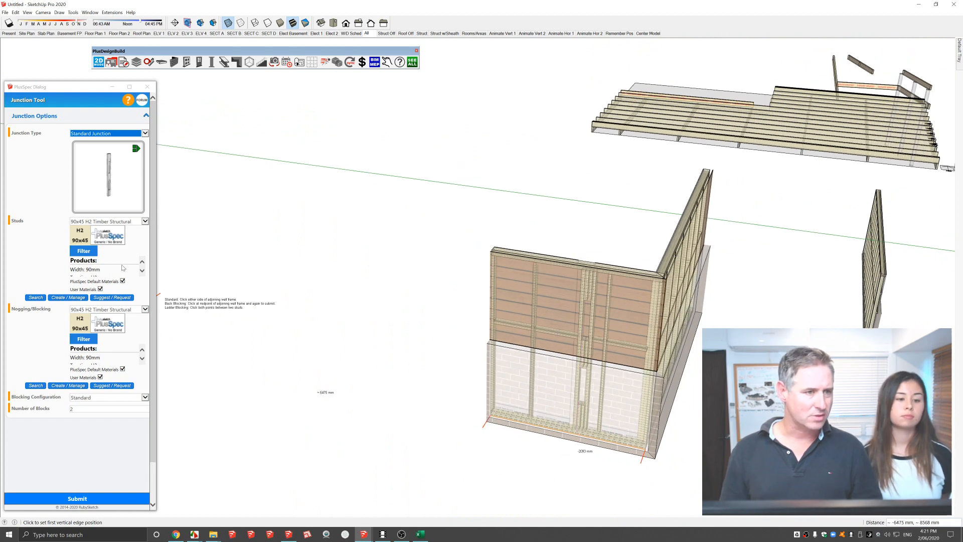
left_click(119, 133)
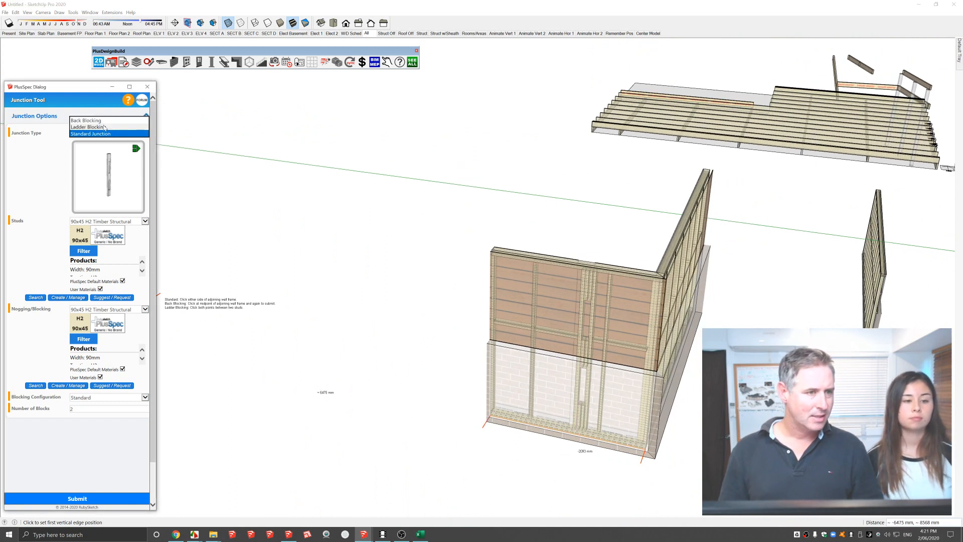
left_click(119, 134)
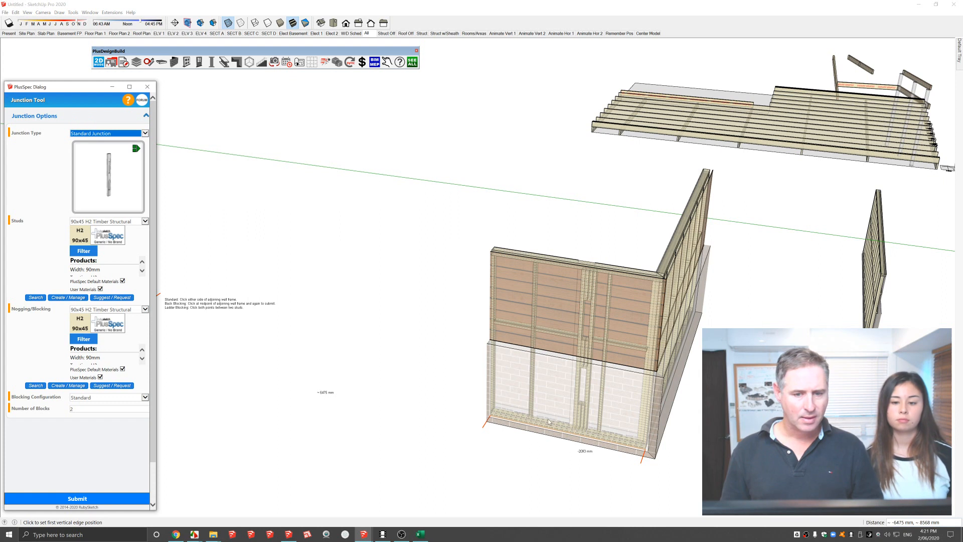
key("Up")
middle_click_drag(545, 424, 615, 441)
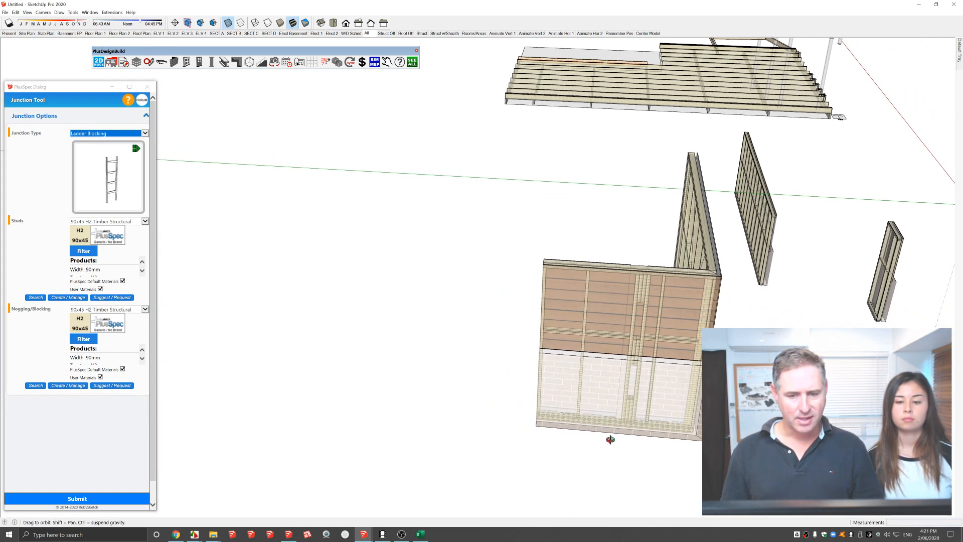
scroll(579, 430, "up", 2)
scroll(579, 429, "up", 1)
left_click(575, 423)
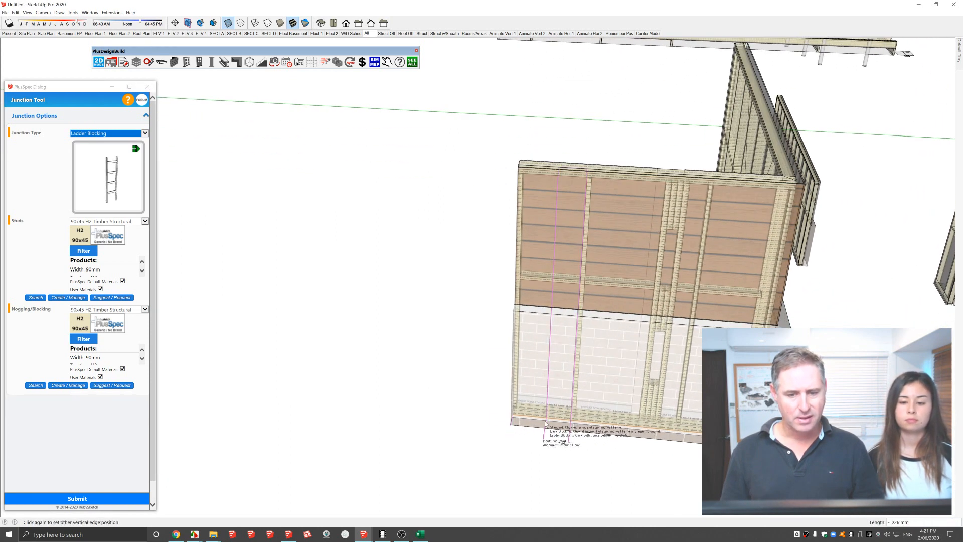
left_click(517, 410)
middle_click_drag(549, 418, 390, 138)
Switch the model to the Struct scene and examine the ladder blocking in the short leg from both sides.
left_click(422, 33)
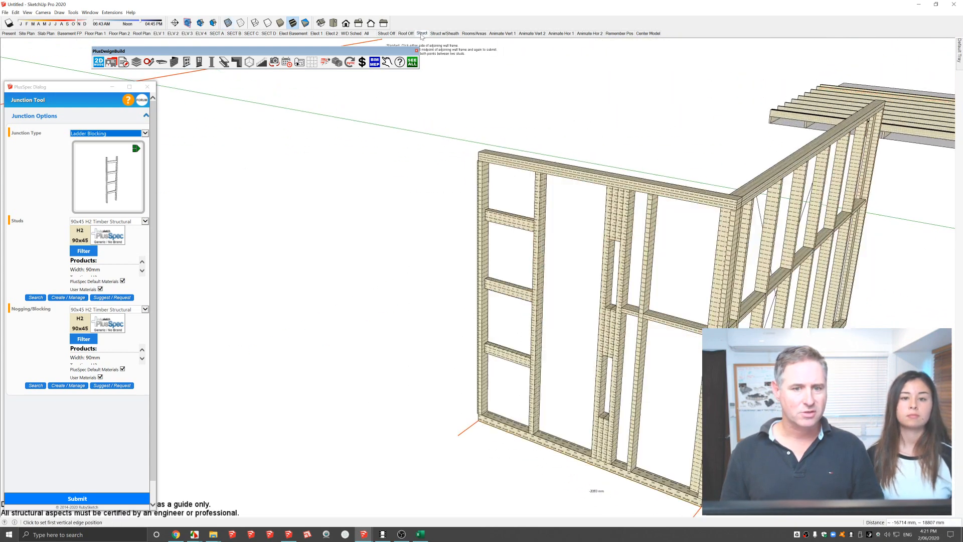
middle_click_drag(539, 214, 523, 302)
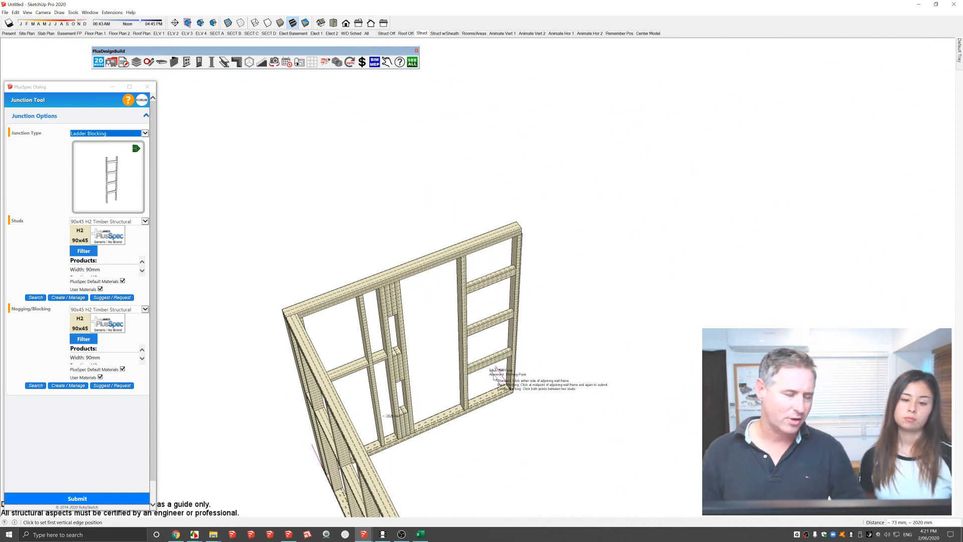
middle_click_drag(429, 344, 409, 166)
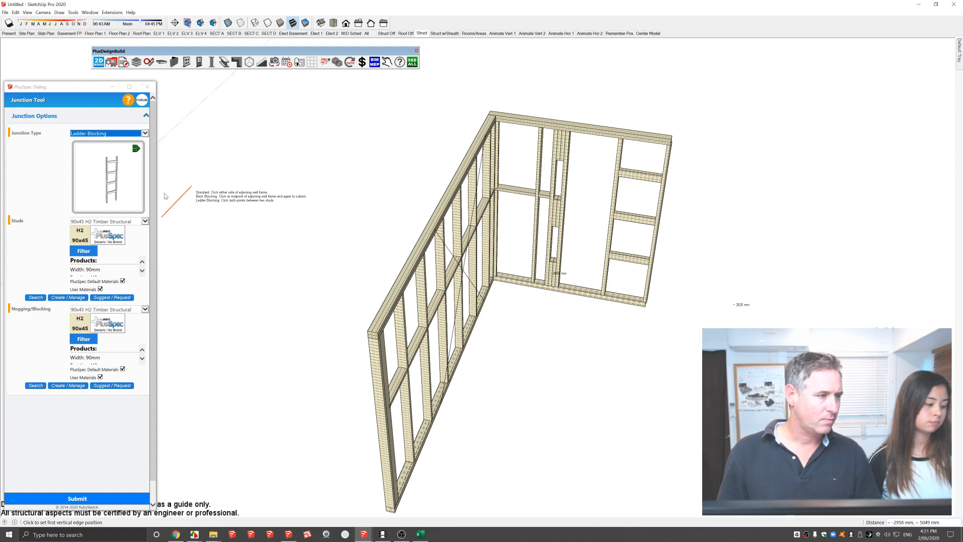
Open the Advanced Framing Options of the L-shaped wall's long leg.
right_click(450, 199)
mouse_move(496, 318)
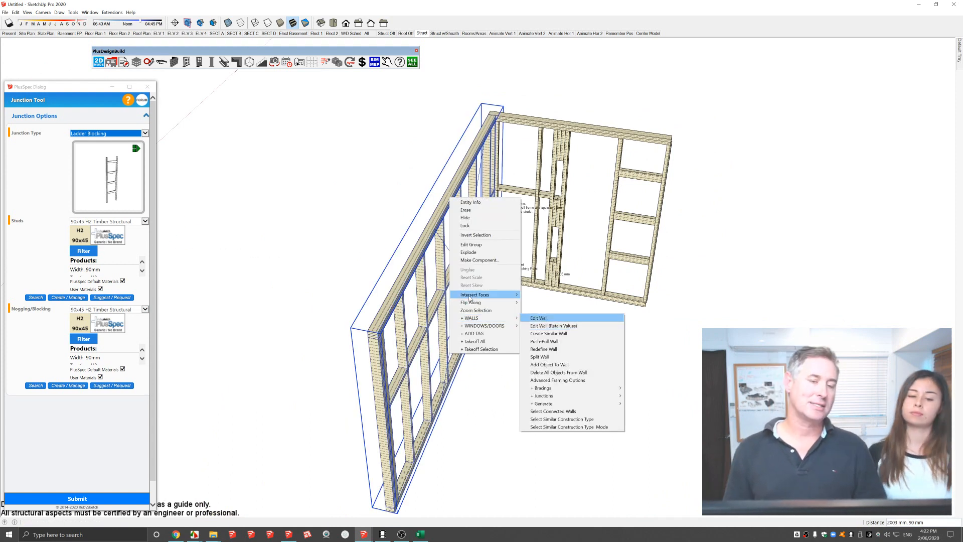
left_click(580, 353)
scroll(473, 337, "down", 3)
scroll(473, 338, "down", 3)
middle_click_drag(540, 321, 637, 338)
middle_click_drag(555, 331, 594, 338)
scroll(647, 270, "up", 4)
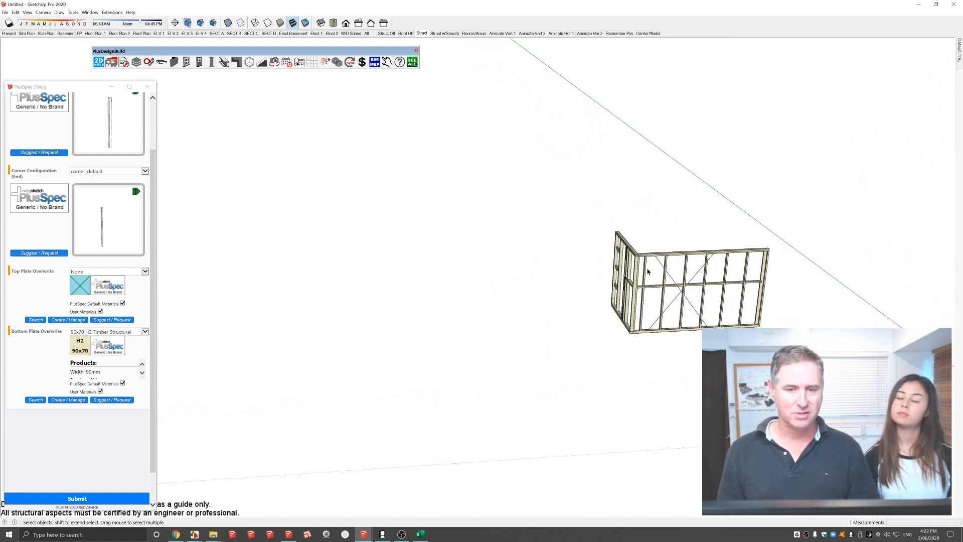
middle_click_drag(647, 271, 695, 260)
scroll(661, 275, "down", 3)
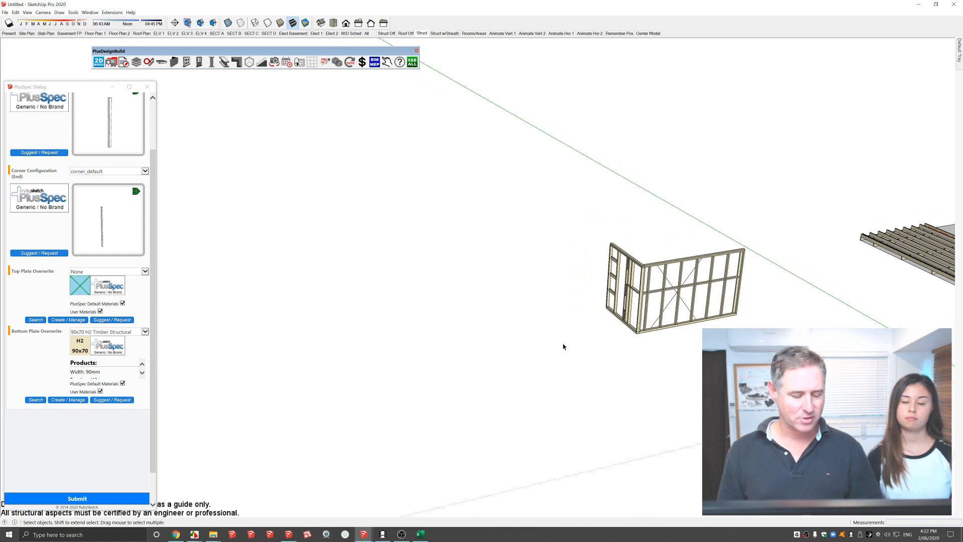
Draw a closed rectangle of four Masonry Veneer walls, 2440 mm high, on clear ground in the All scene.
key("w")
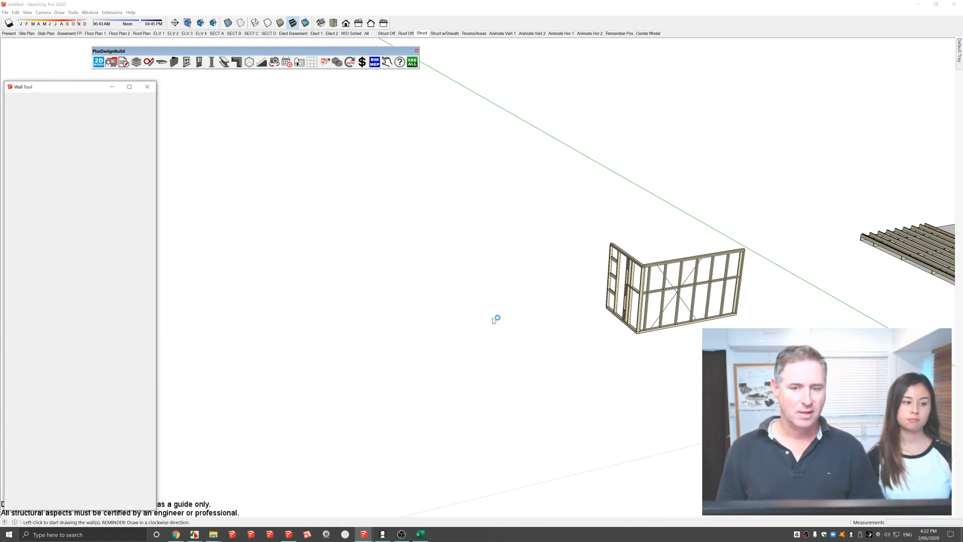
left_click(298, 351)
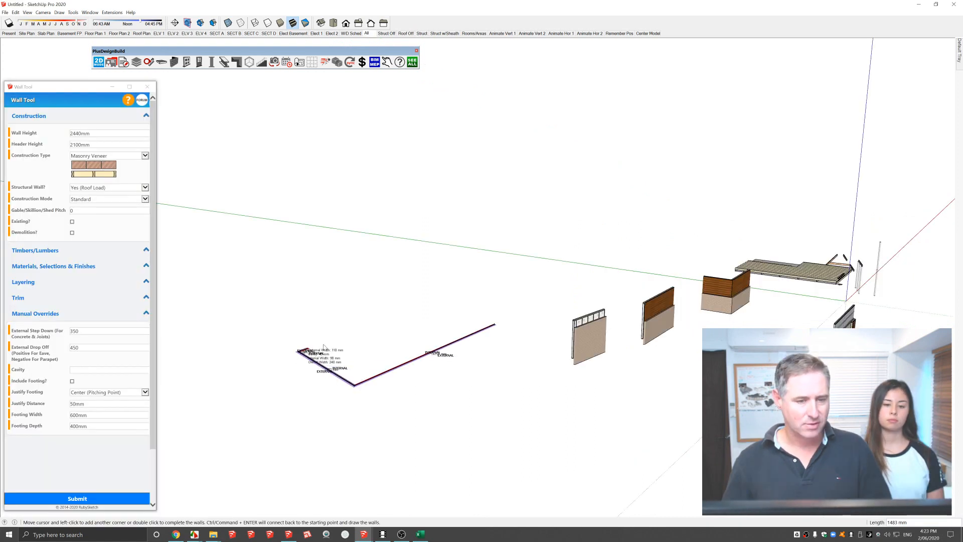
left_click(422, 307)
left_click(496, 324)
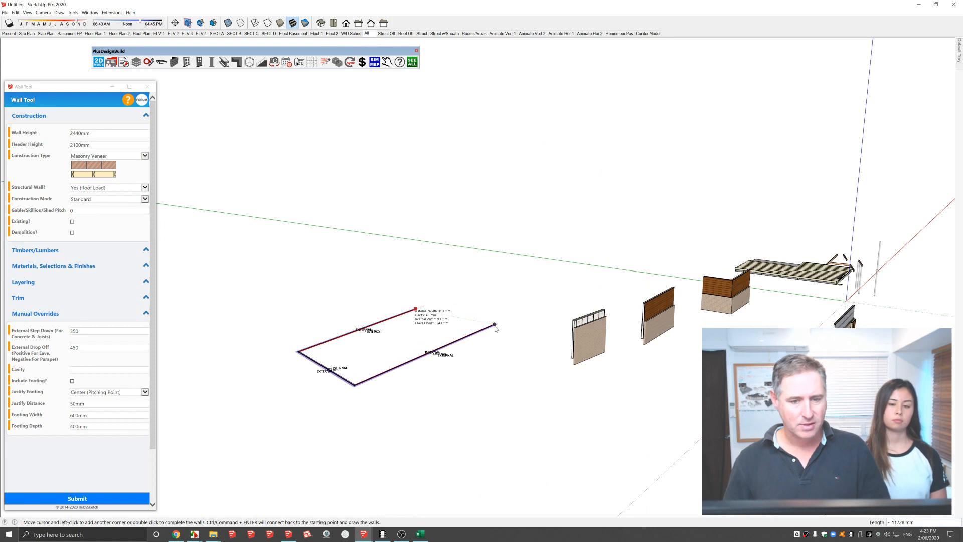
scroll(380, 379, "up", 1)
middle_click_drag(353, 370, 602, 349)
key("space")
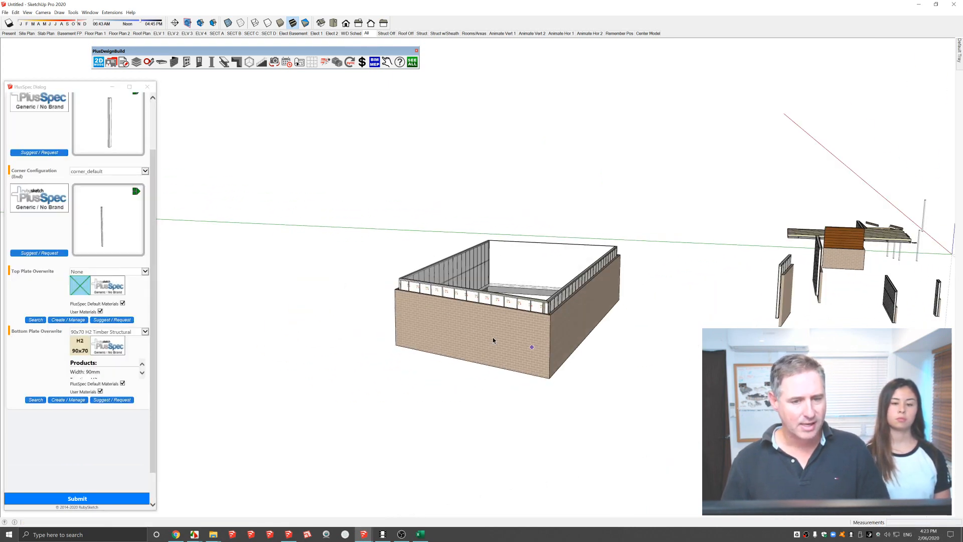
Edit the short front wall of the new rectangle and set its construction mode to Gable.
middle_click_drag(493, 337, 487, 327)
right_click(487, 326)
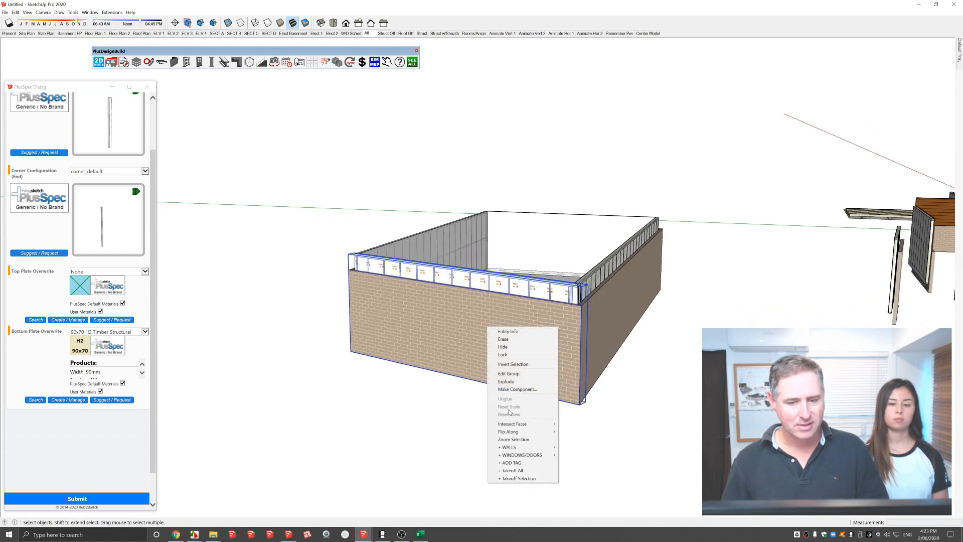
mouse_move(516, 452)
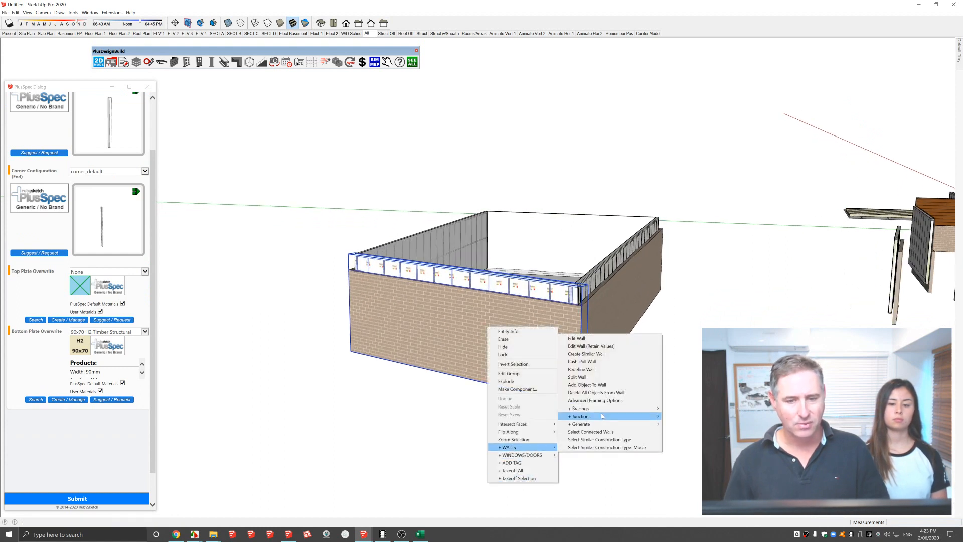
left_click(579, 339)
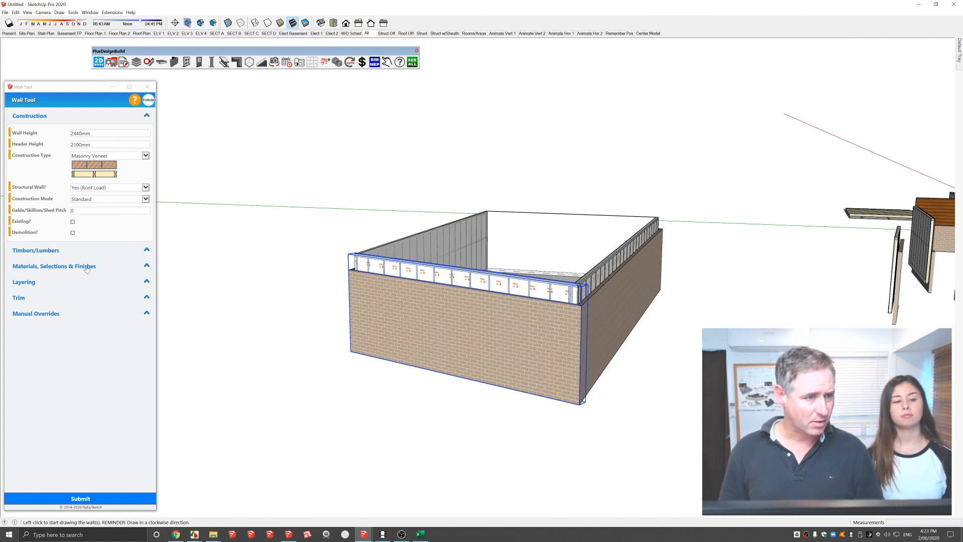
left_click(145, 199)
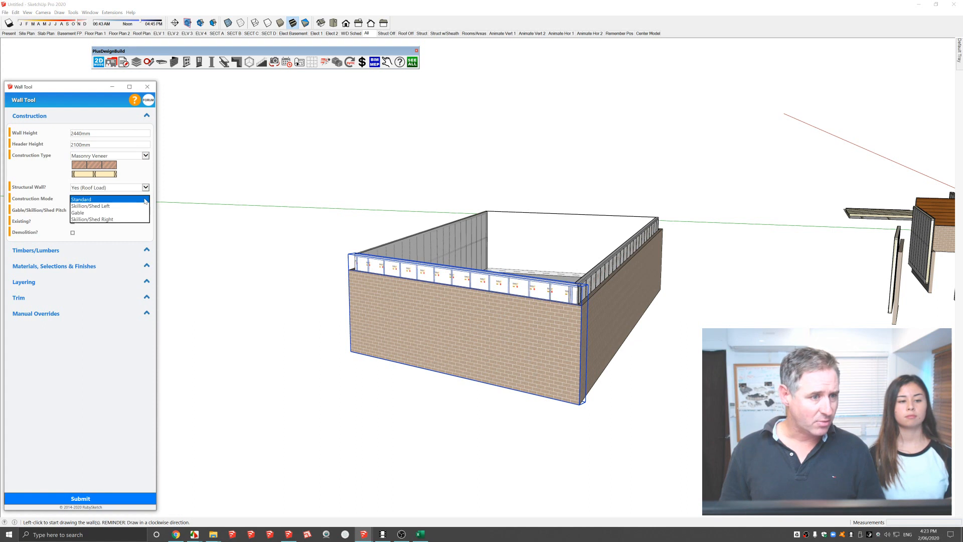
left_click(116, 217)
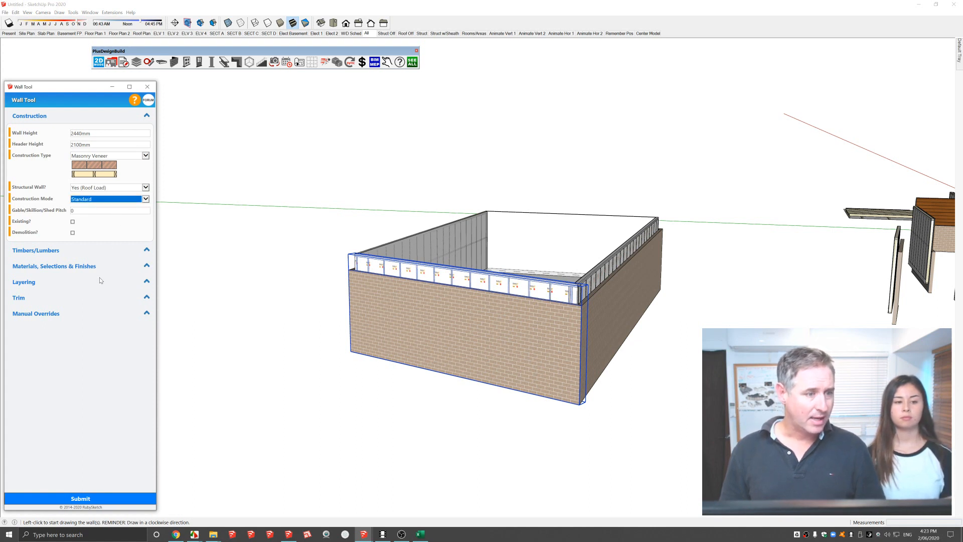
key("Down")
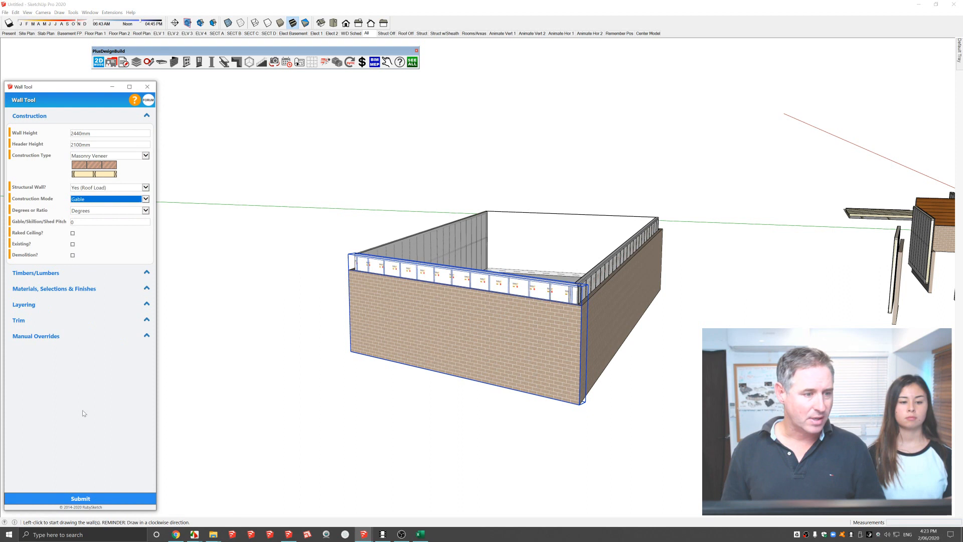
Set the gable wall's external step down to 0 and its external drop off to 250 mm, and apply the wall changes.
left_click(48, 336)
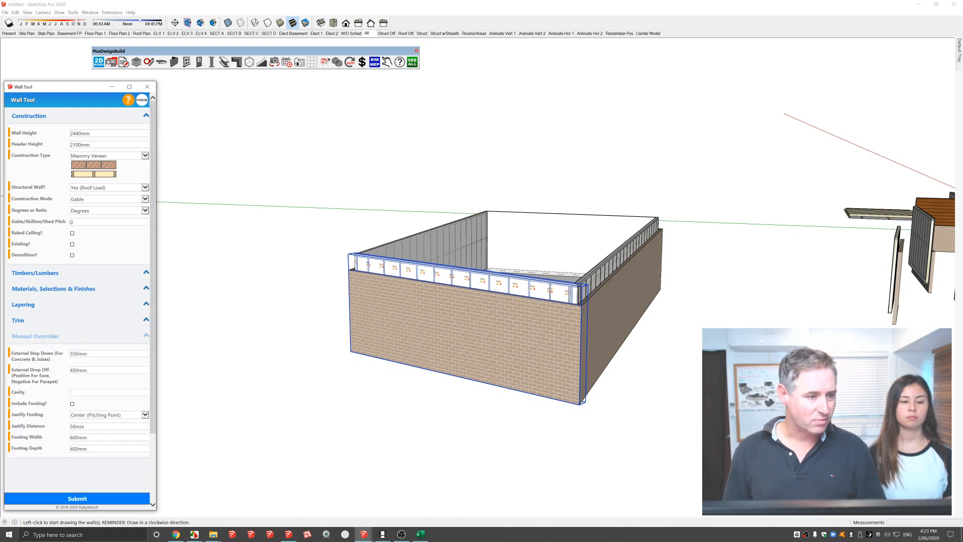
double_click(72, 354)
type("0")
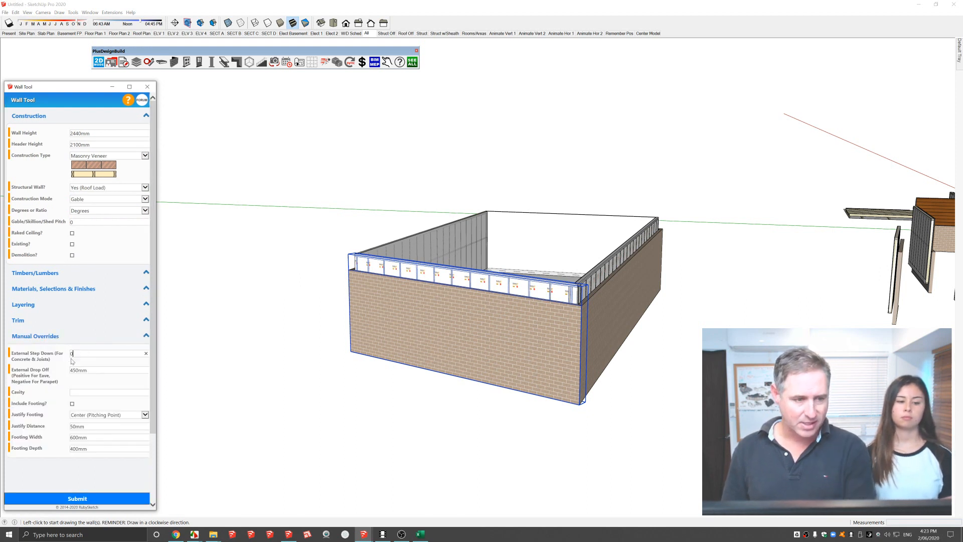
key("Tab")
type("250")
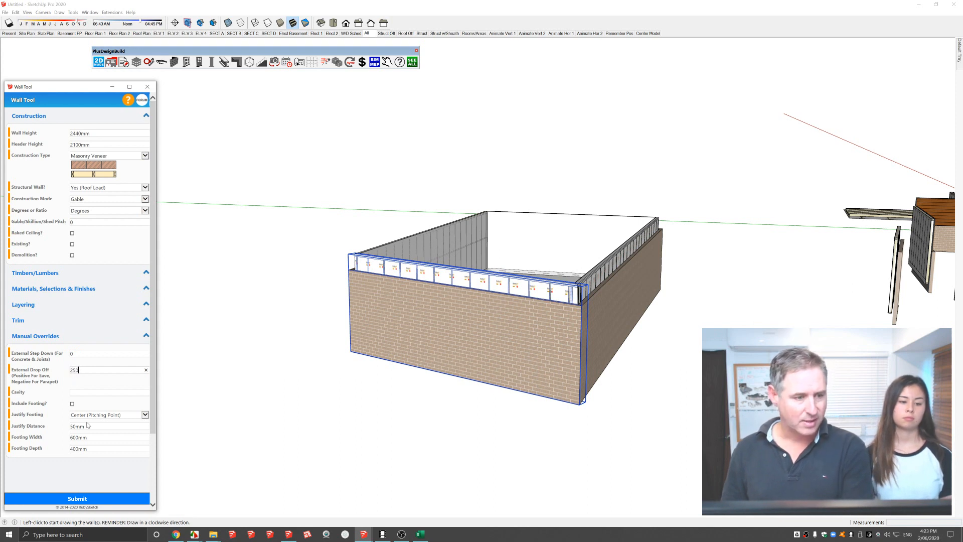
left_click(89, 498)
Select all the walls connected to the rectangle's long side wall.
scroll(461, 391, "down", 3)
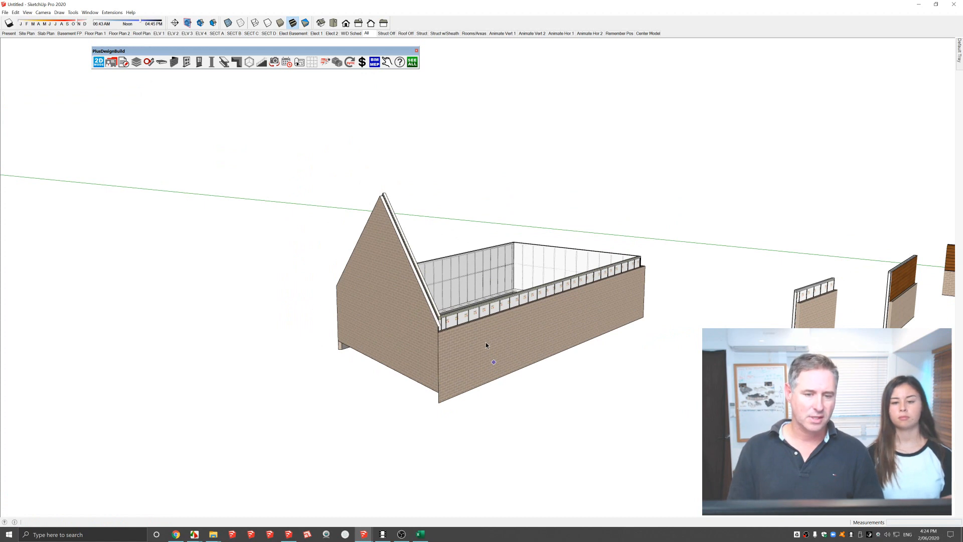
right_click(486, 340)
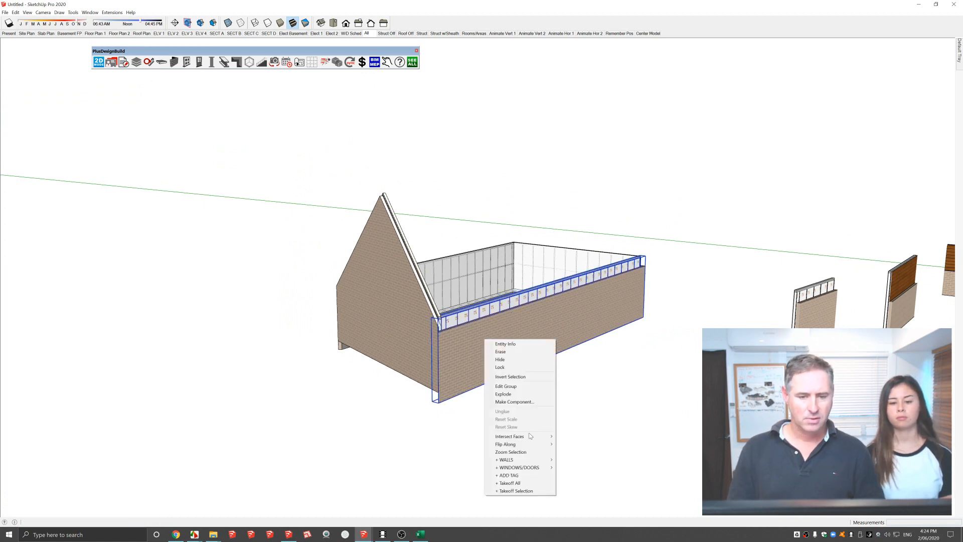
mouse_move(523, 458)
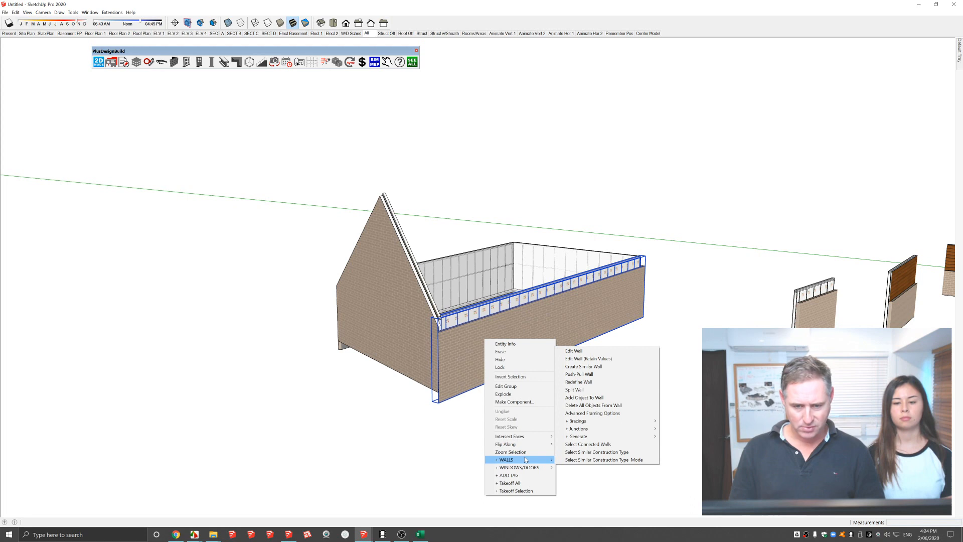
left_click(592, 445)
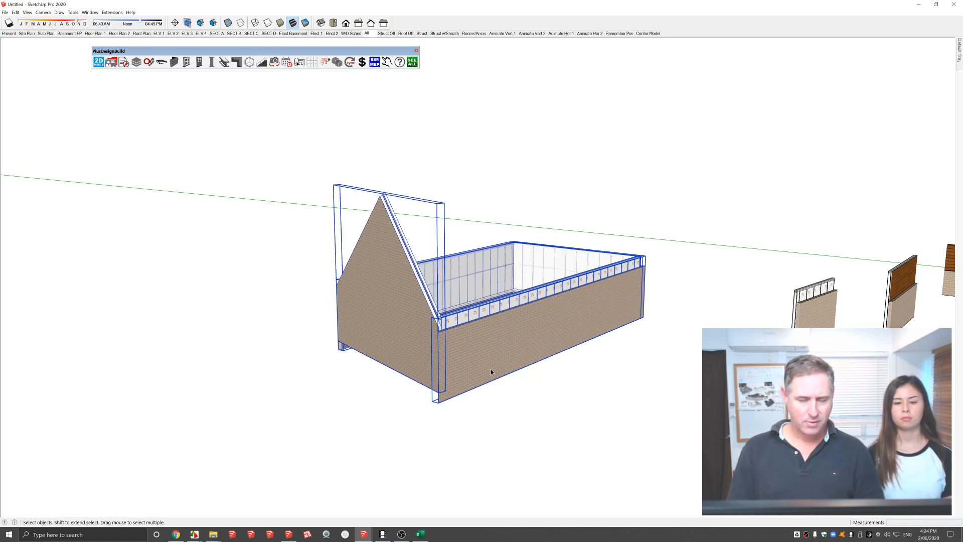
Start editing the selected connected walls with every retain option kept on, including wall height, construction mode, pitch and manual overrides.
right_click(481, 346)
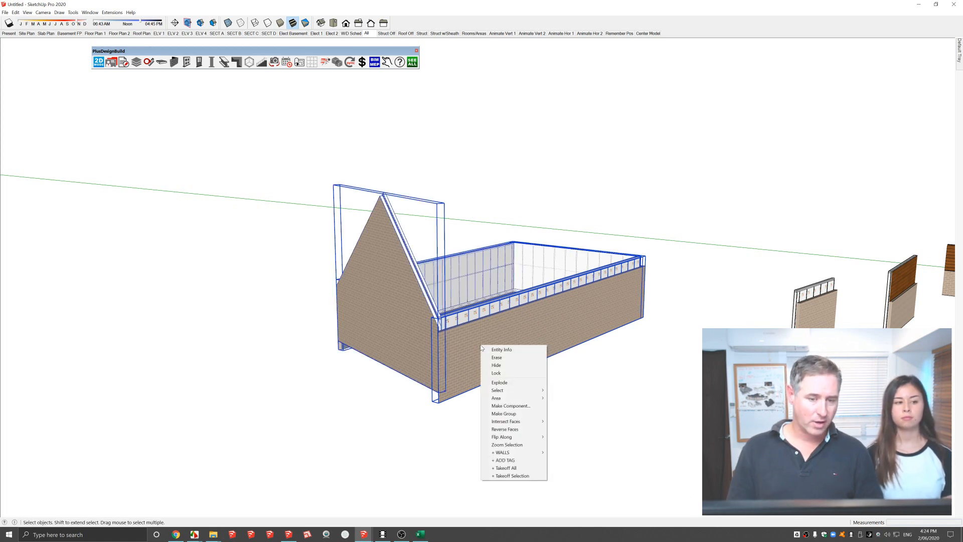
mouse_move(518, 453)
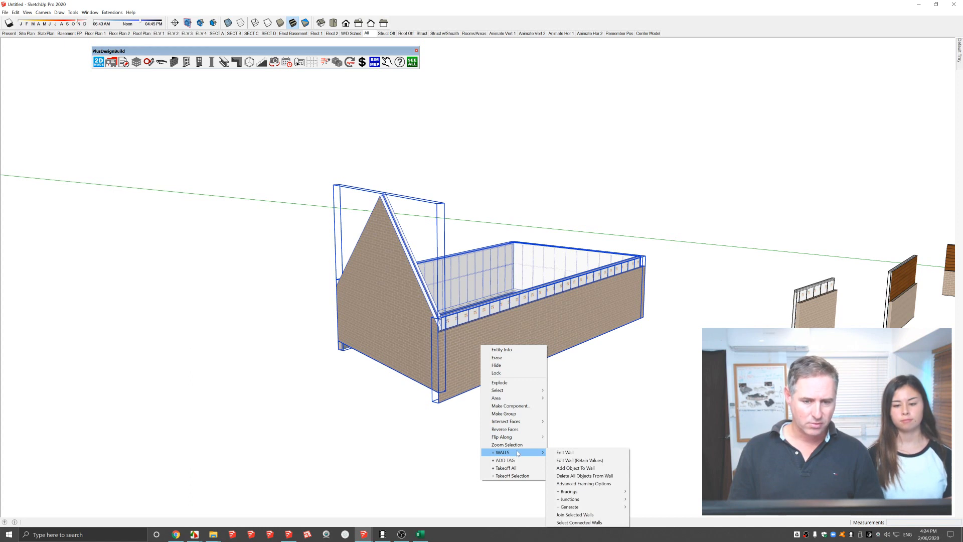
left_click(576, 460)
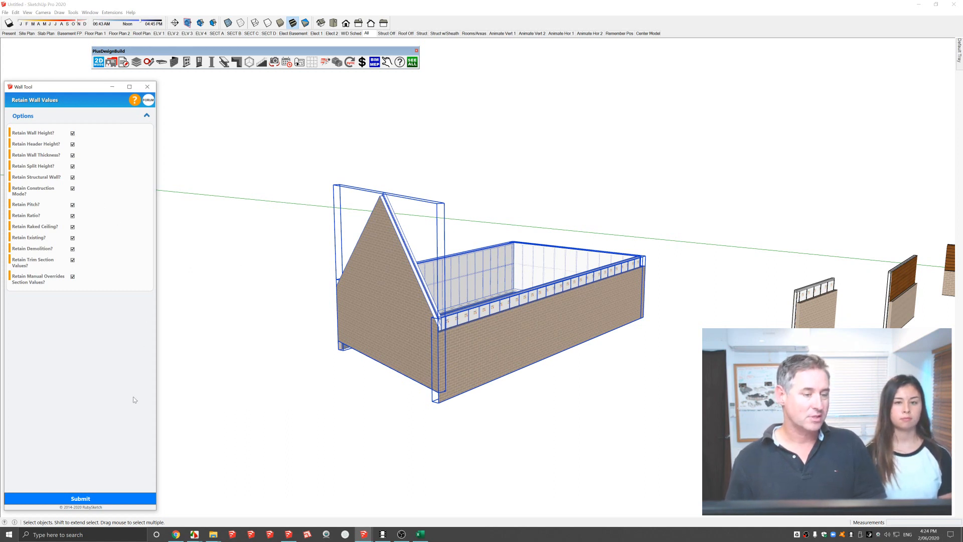
left_click(107, 498)
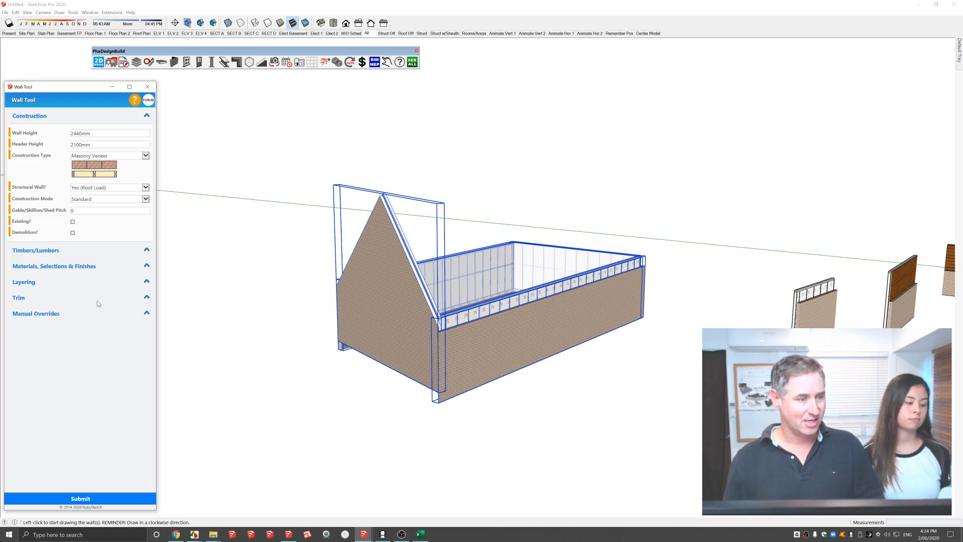
Change the connected walls' external brick to Austral Designa Basalt Chisel Stone and apply it to all of them.
left_click(72, 266)
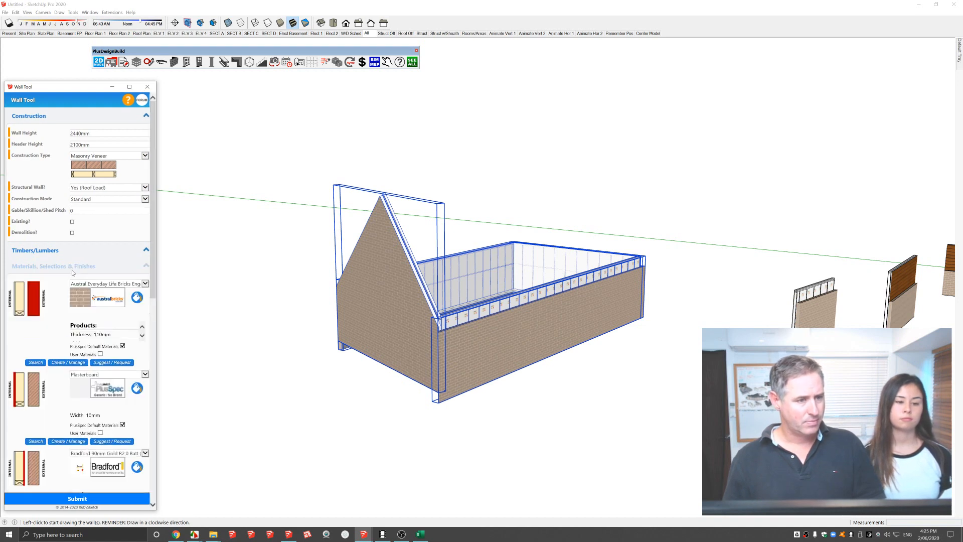
left_click(79, 284)
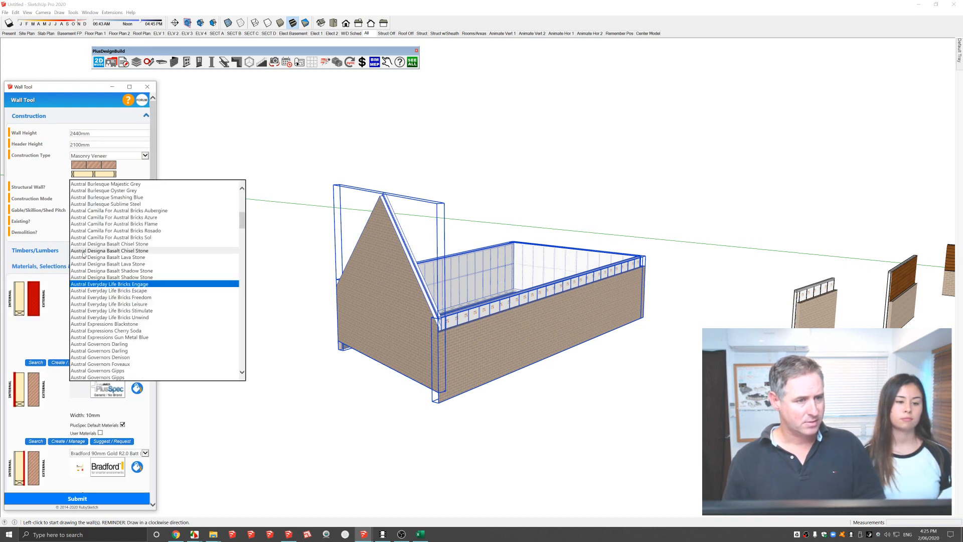
left_click(80, 284)
key("Up")
left_click(103, 501)
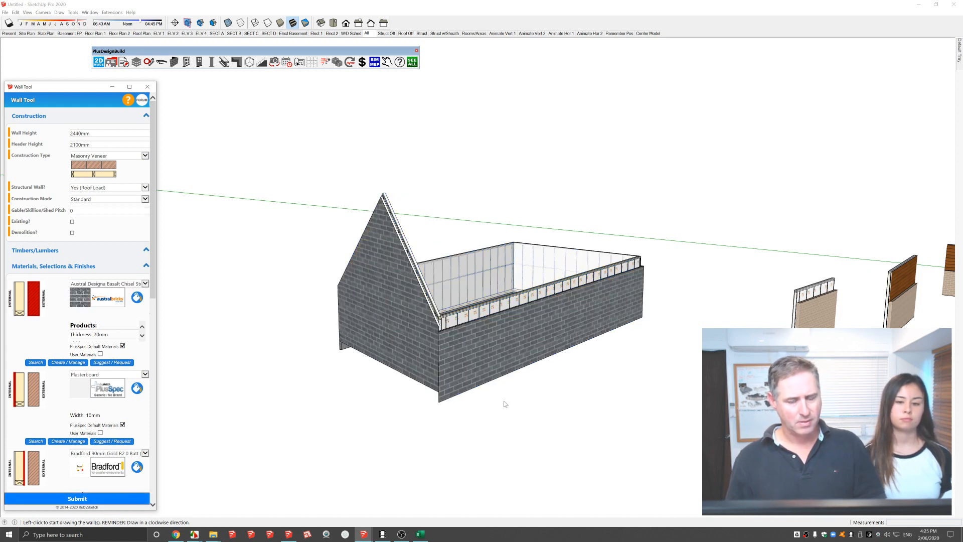
scroll(455, 354, "up", 1)
middle_click_drag(455, 354, 414, 355)
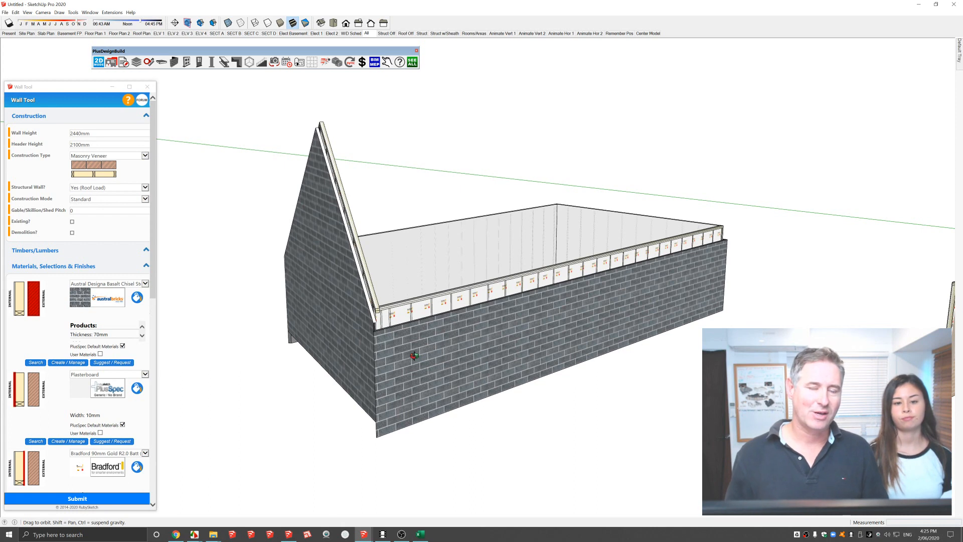
middle_click_drag(414, 355, 414, 358)
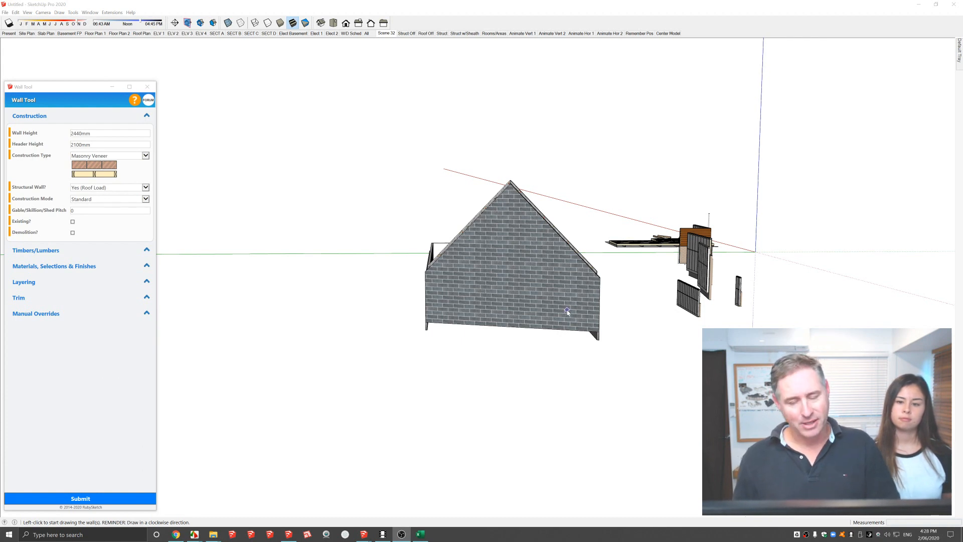
Leave the Wall Tool and purge the model's components, materials and styles, including its temporary files.
left_click(364, 192)
key("space")
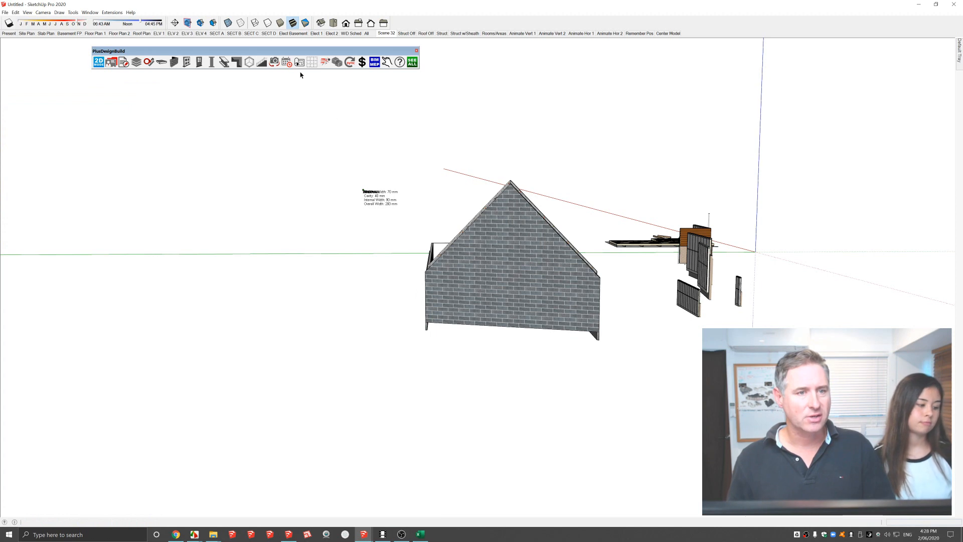
left_click(326, 62)
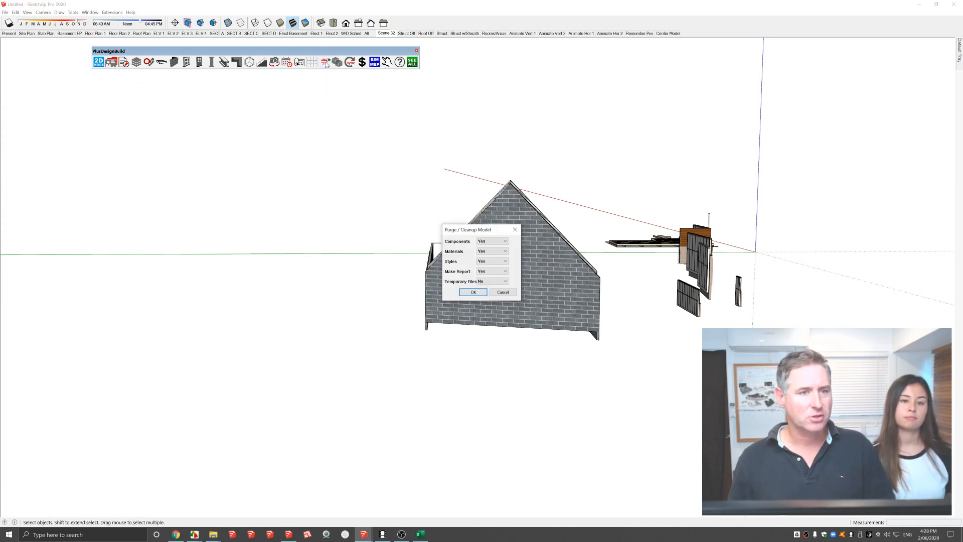
left_click(504, 284)
left_click(484, 293)
left_click(473, 292)
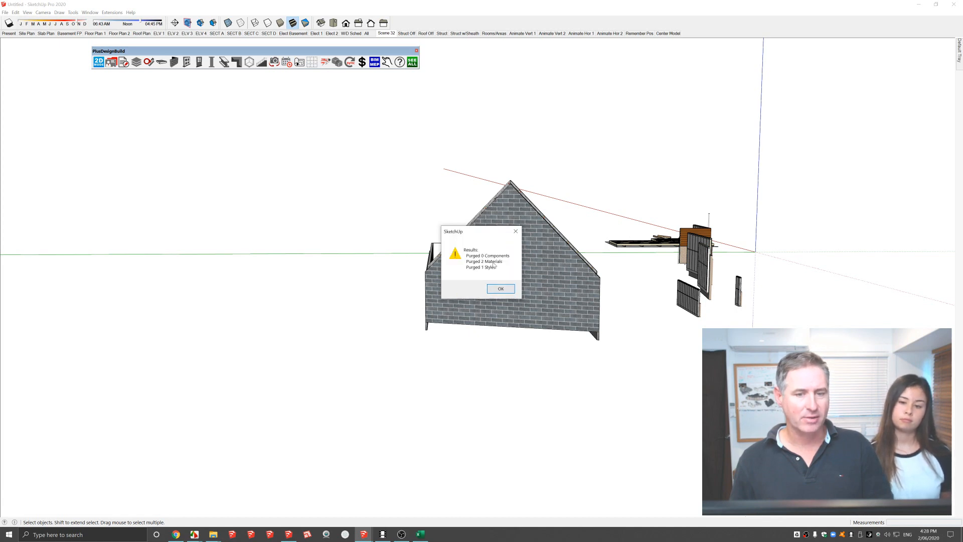
left_click(500, 290)
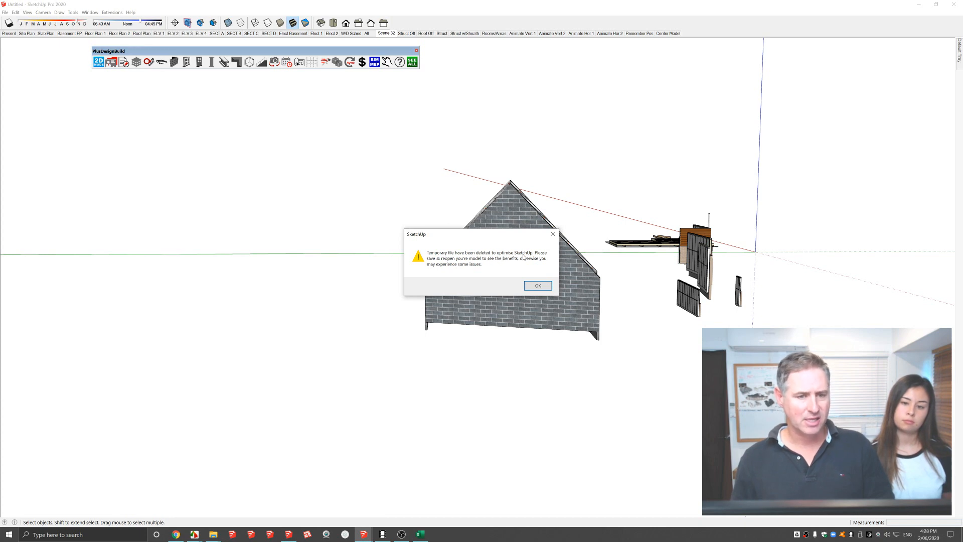
left_click(537, 286)
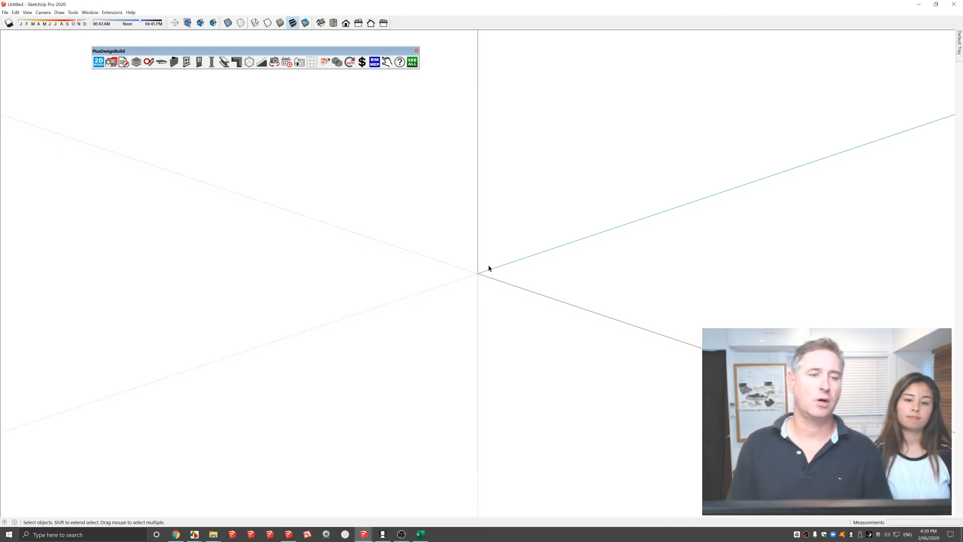
Set up trim for a new Masonry Veneer wall by including quad/cover moulding and adding an internal cornice/crown moulding.
key("w")
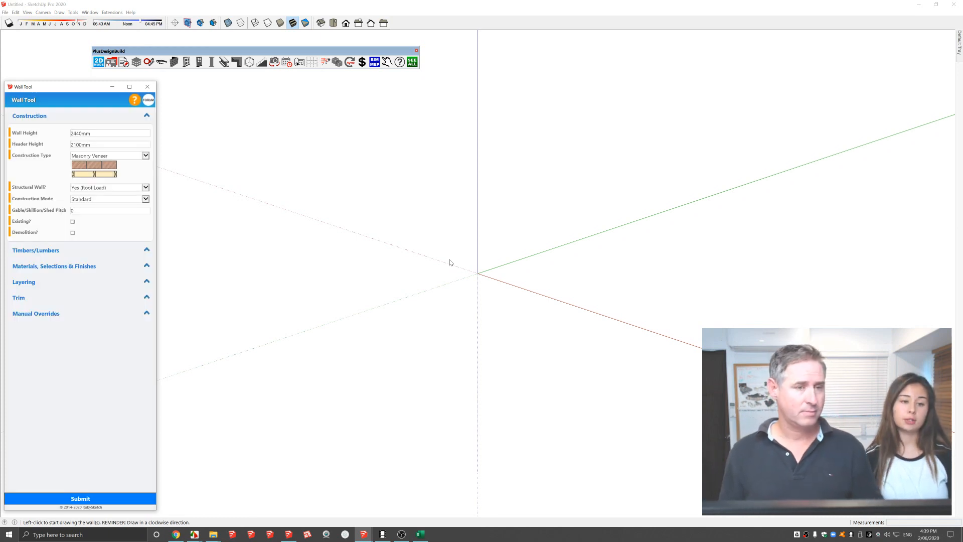
left_click(43, 315)
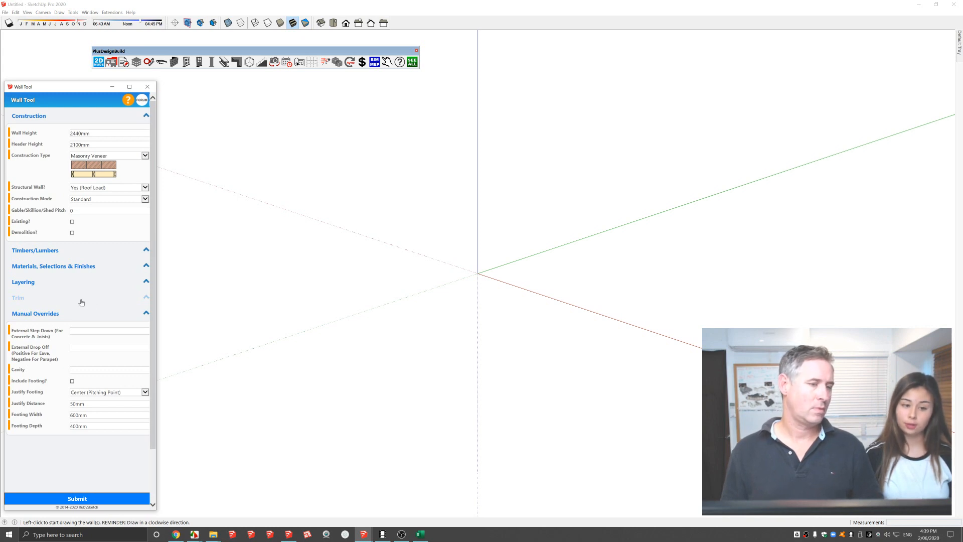
left_click(23, 310)
left_click(23, 300)
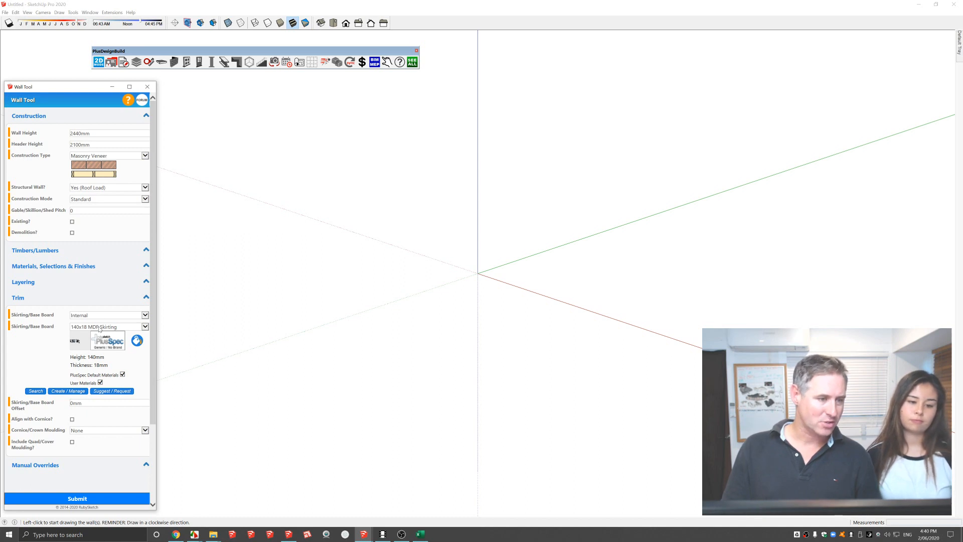
scroll(89, 344, "down", 2)
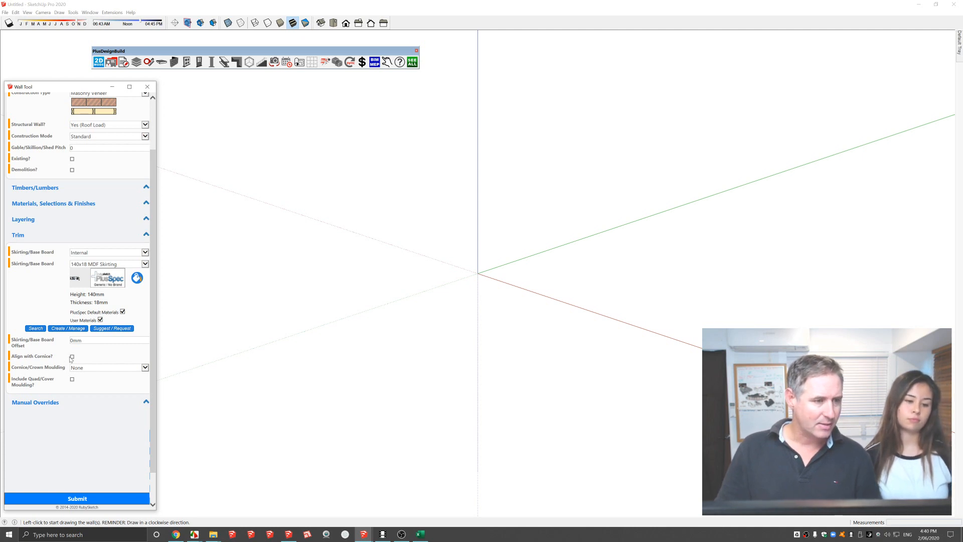
scroll(70, 359, "down", 1)
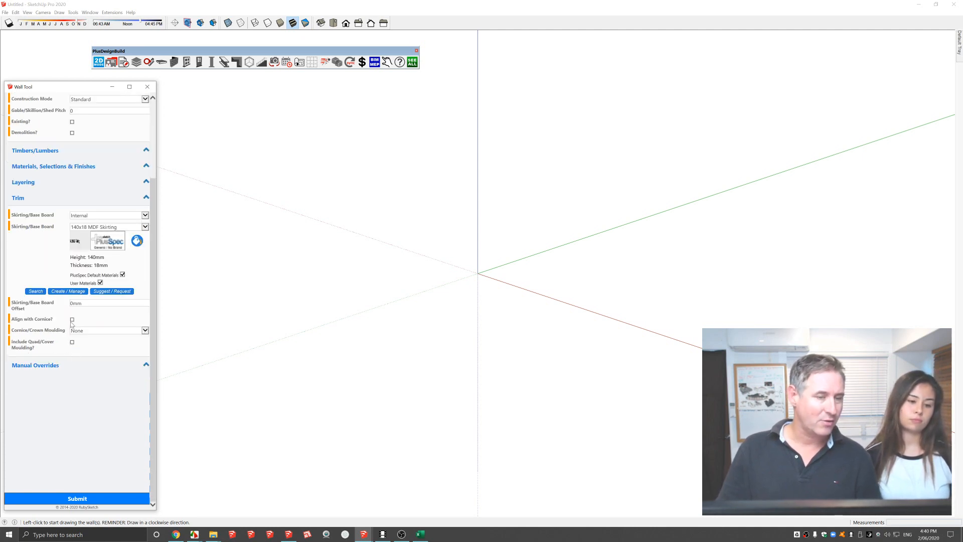
left_click(72, 342)
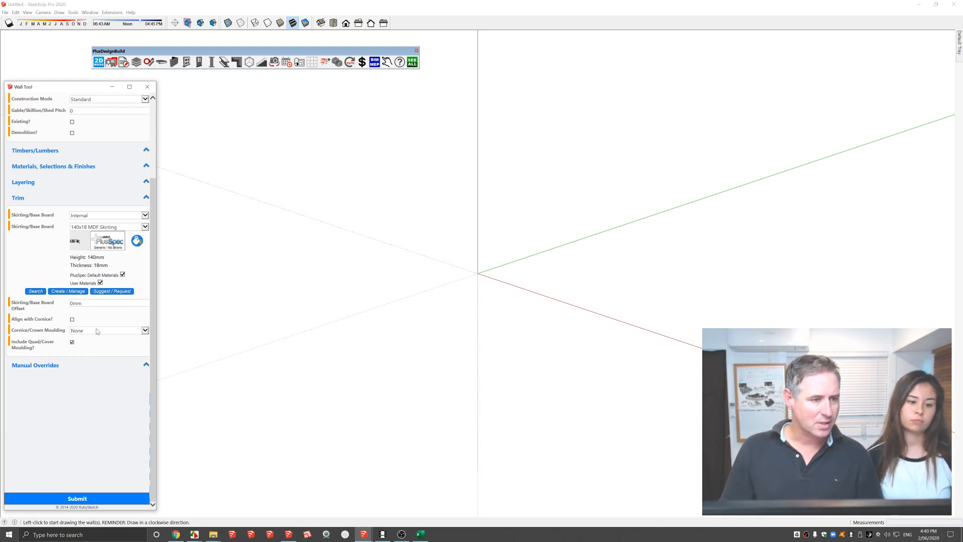
left_click(97, 332)
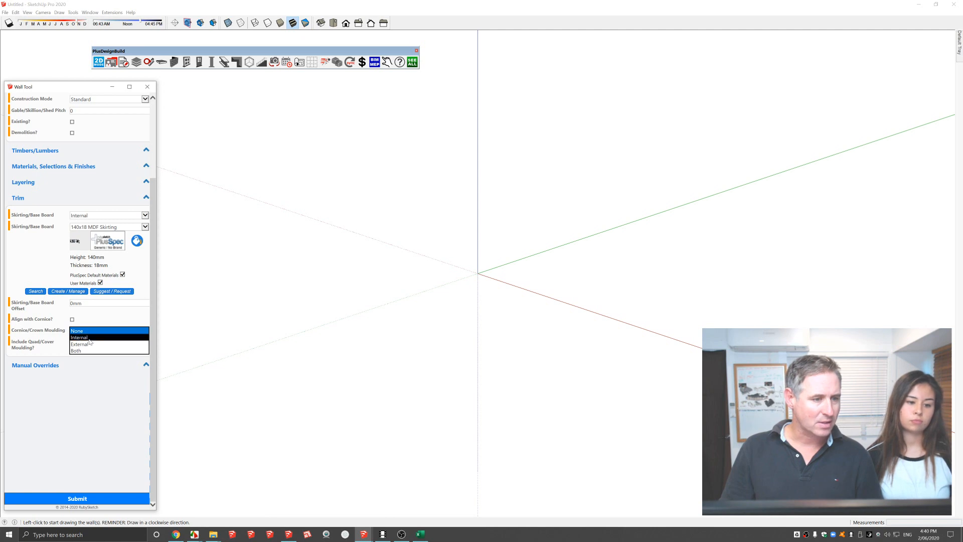
left_click(90, 338)
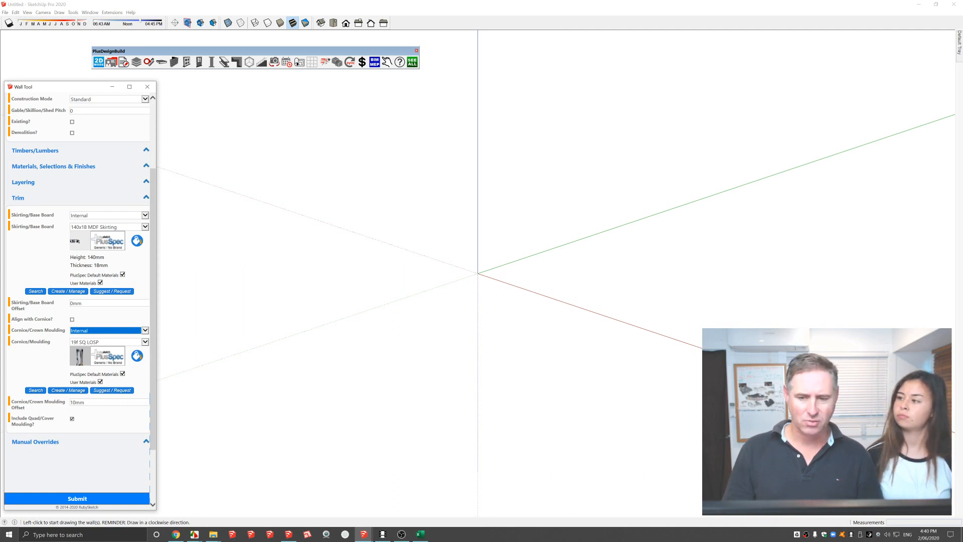
Draw a closed rectangle of four Masonry Veneer walls about 10.7 m long in the 2D top view.
left_click(98, 64)
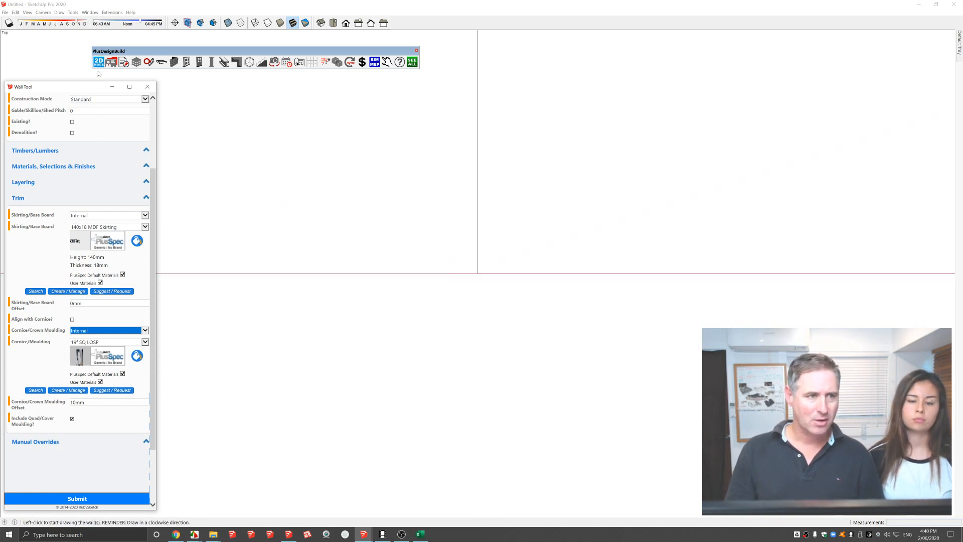
left_click(725, 259)
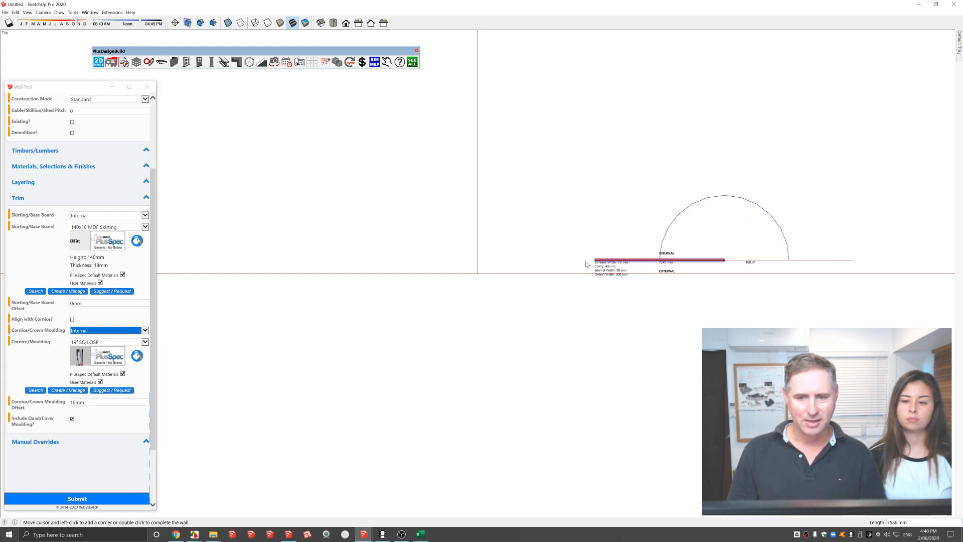
left_click(540, 260)
left_click(539, 153)
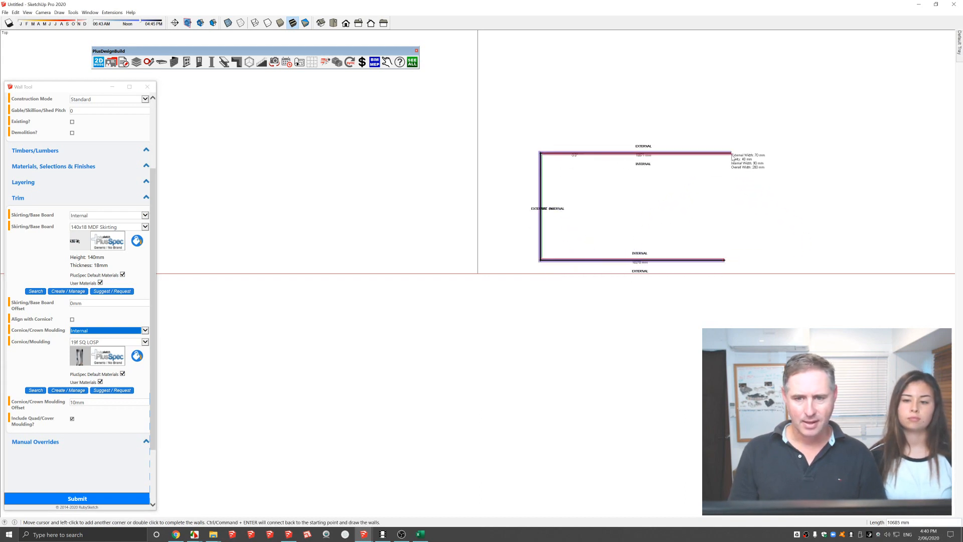
left_click(726, 261)
Show all hidden geometry and inspect the internal skirting and cornice in a corner of the room.
scroll(675, 285, "up", 5)
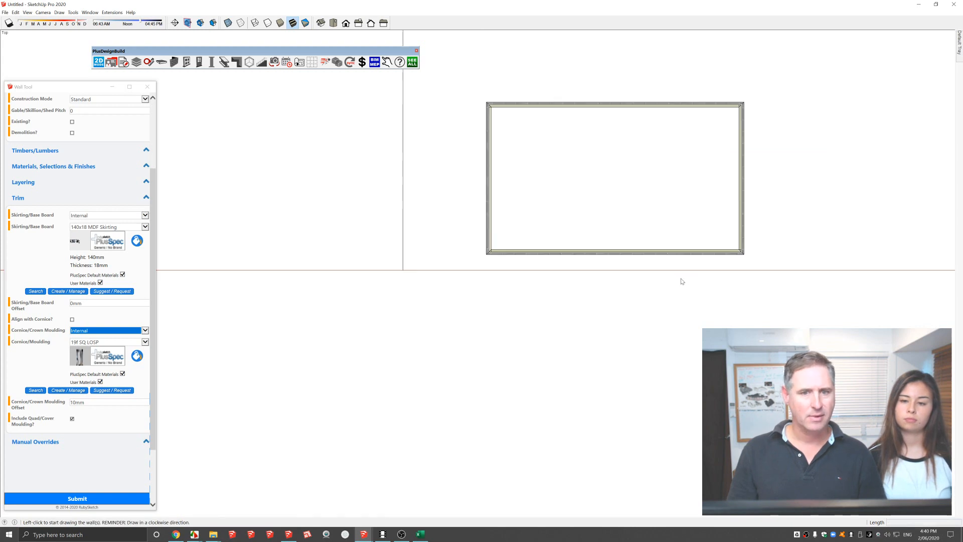
middle_click_drag(688, 271, 337, 204)
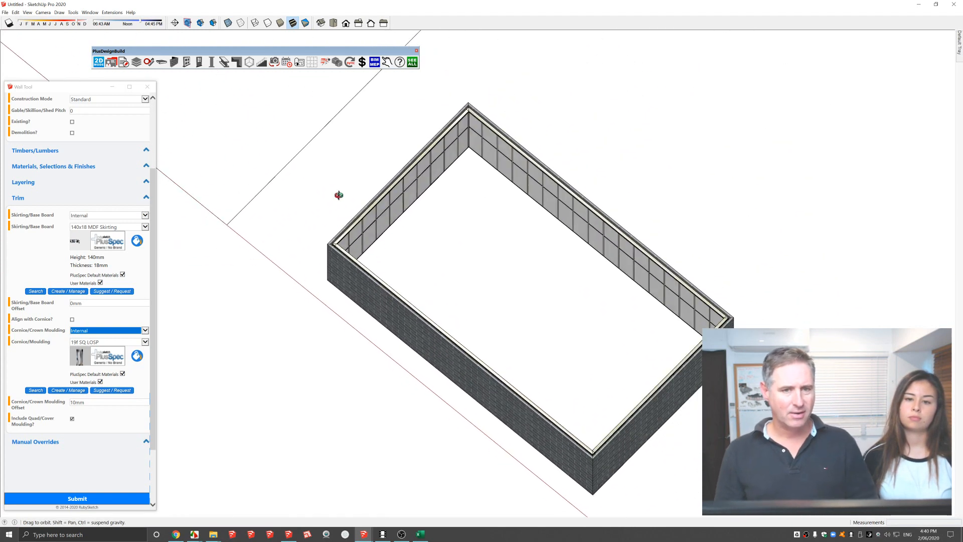
scroll(451, 150, "up", 1)
scroll(477, 122, "up", 5)
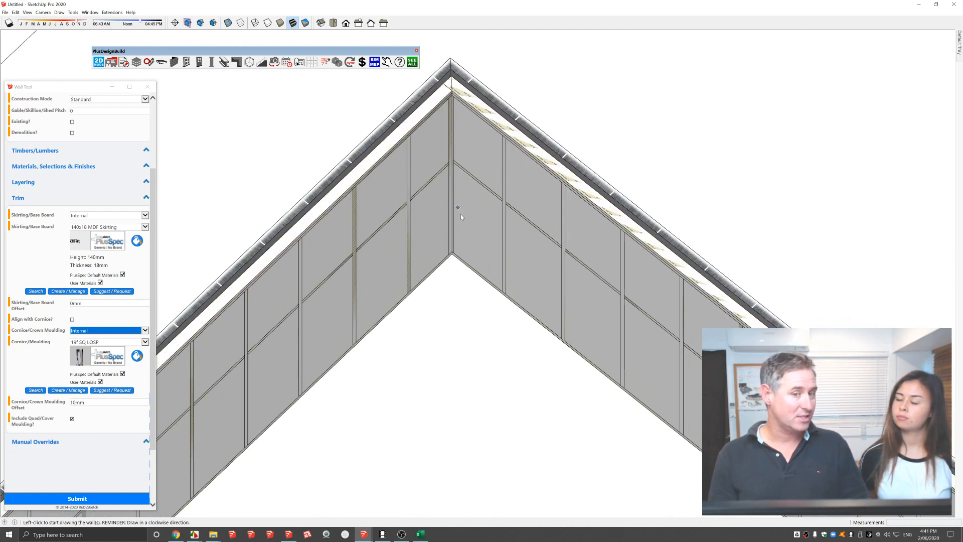
scroll(462, 265, "down", 3)
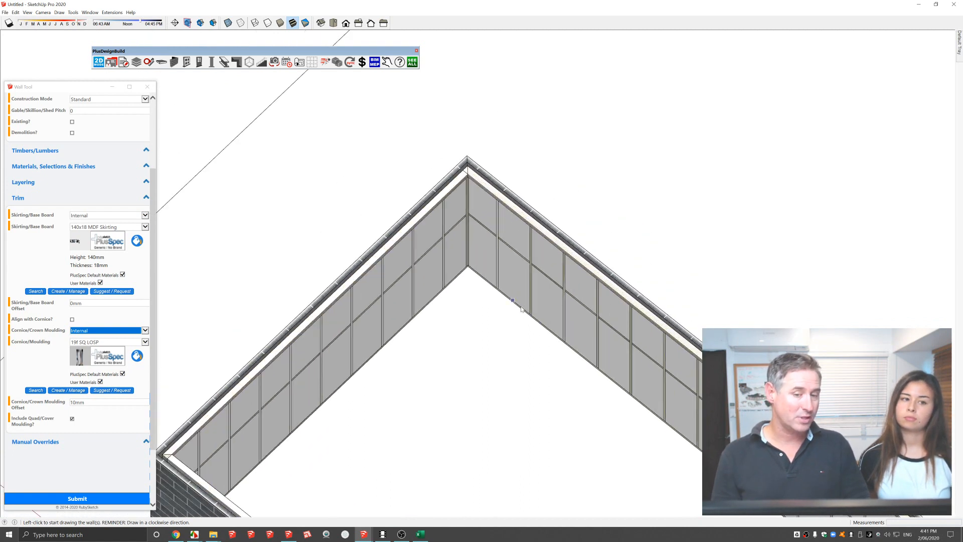
left_click(412, 62)
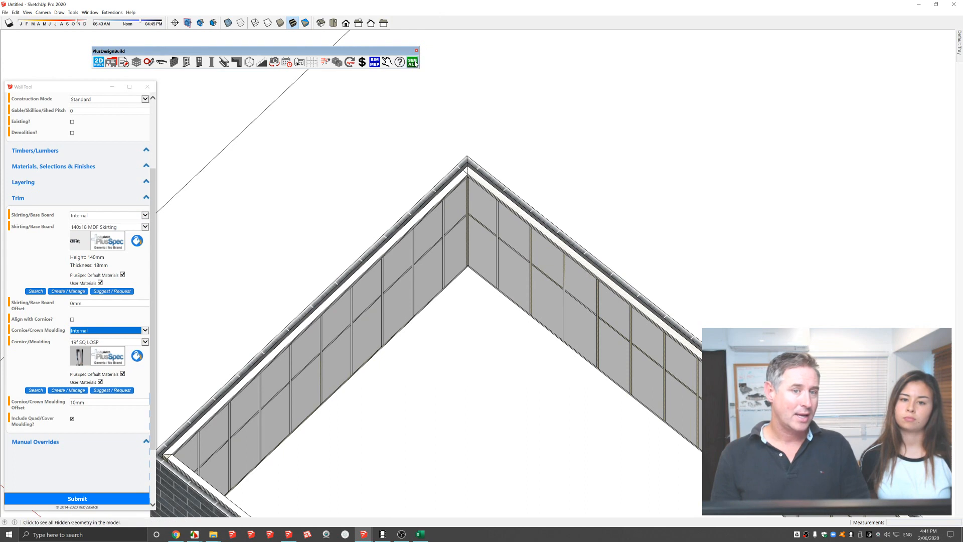
middle_click_drag(502, 243, 426, 83)
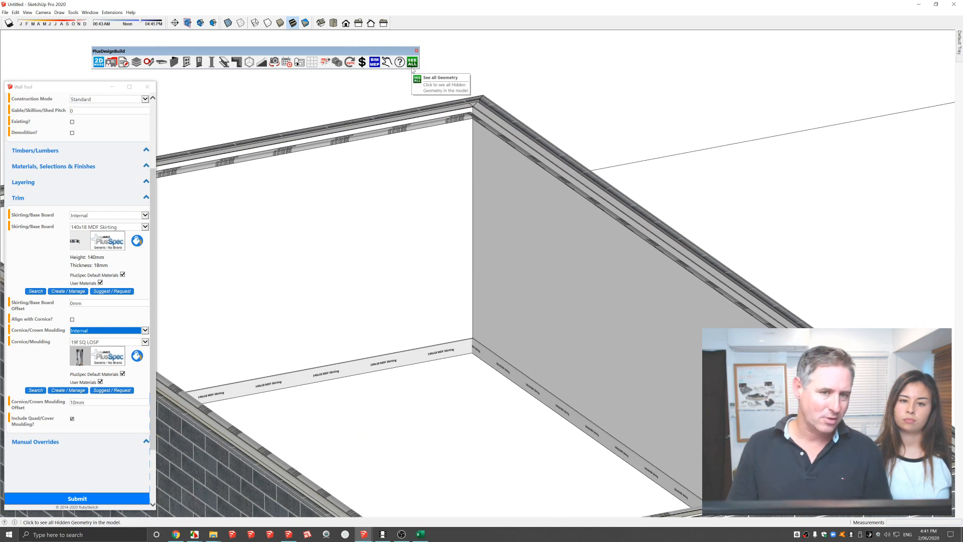
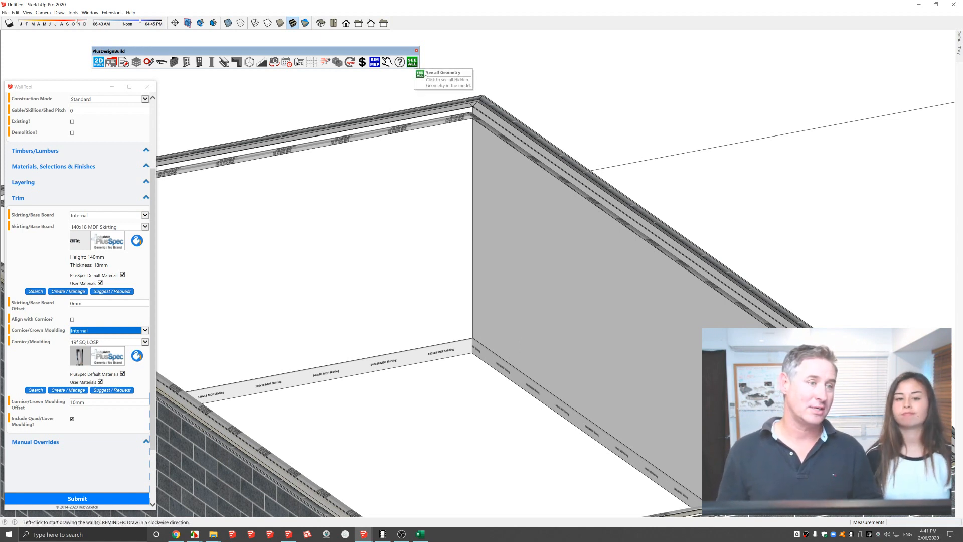
In the 2D top view, define a level named gf with start 0 and height 2400, save it, and activate level assignment while drawing.
left_click(99, 63)
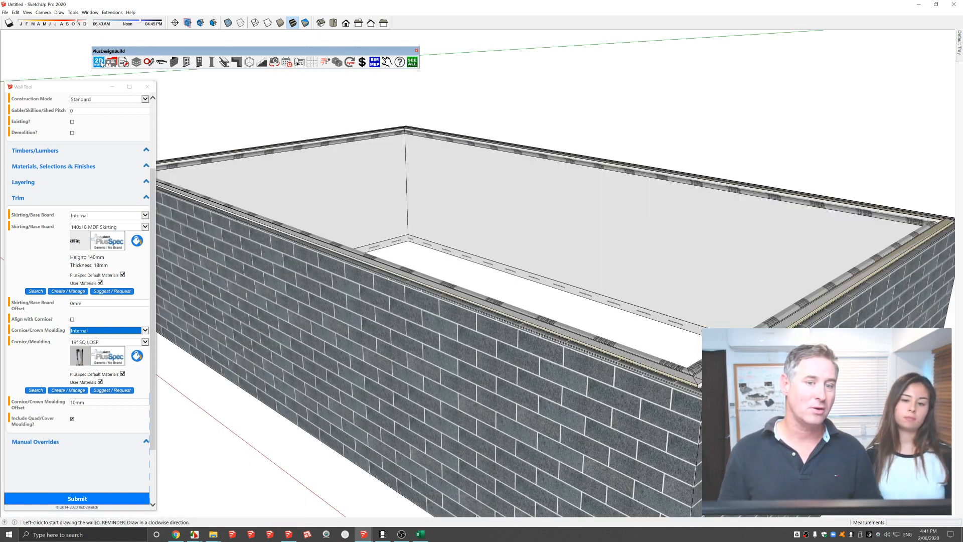
left_click(99, 63)
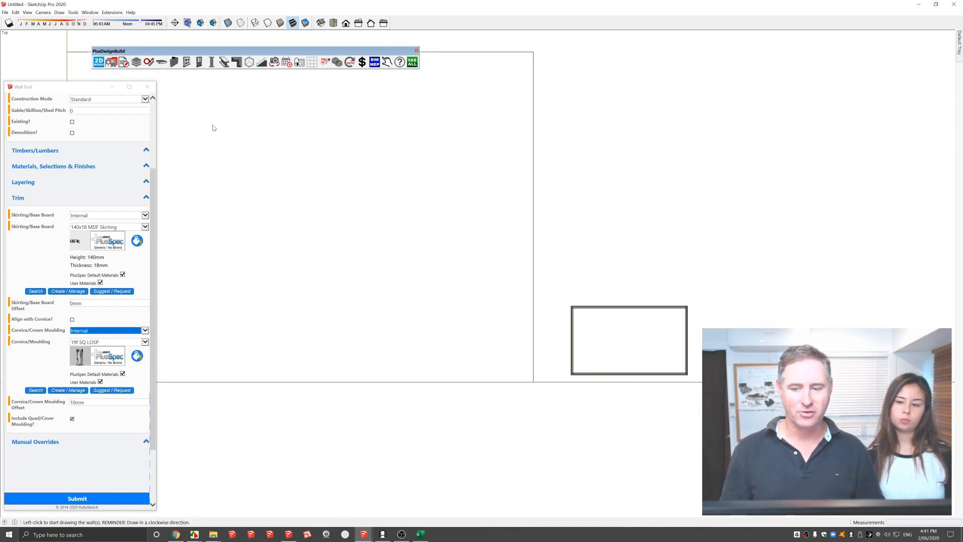
scroll(508, 297, "up", 5)
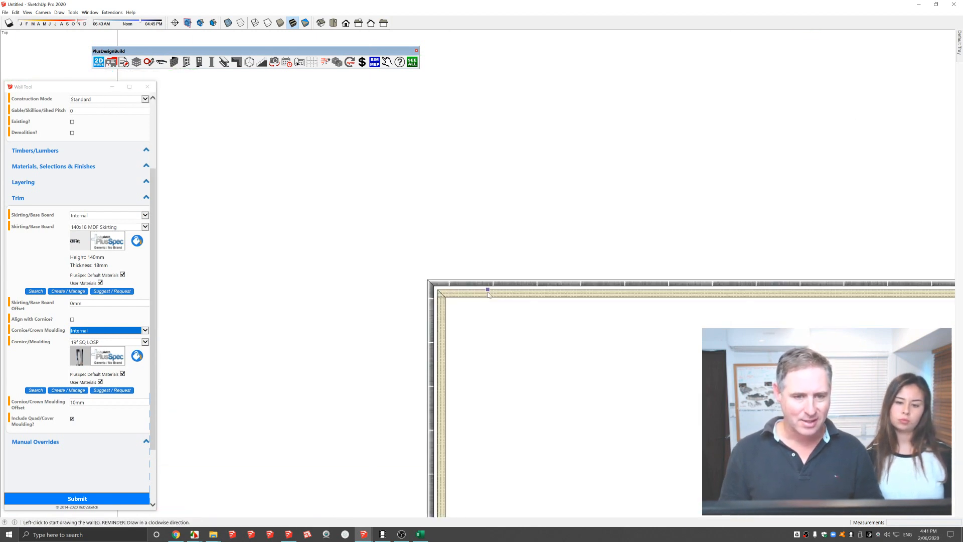
scroll(479, 299, "down", 3)
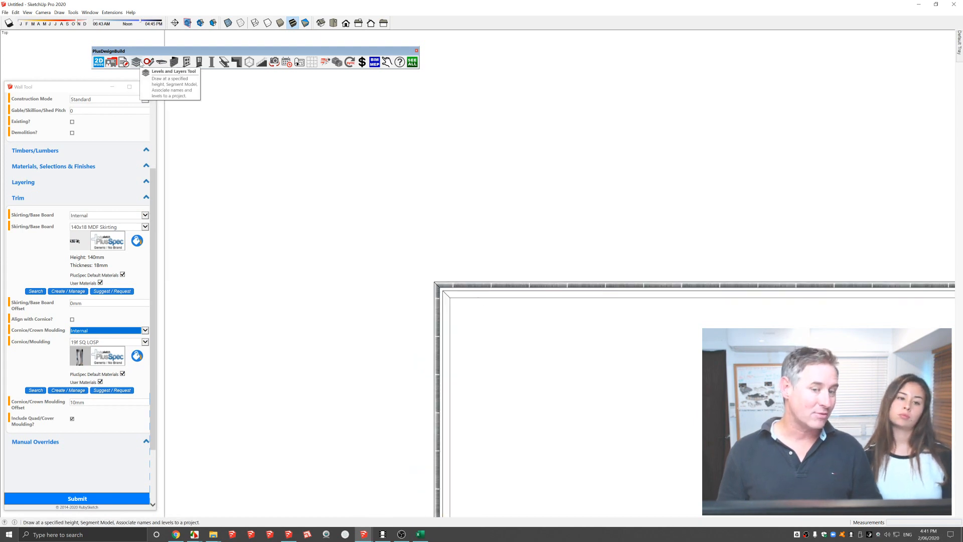
scroll(366, 227, "down", 2)
middle_click_drag(409, 248, 376, 159, "shift")
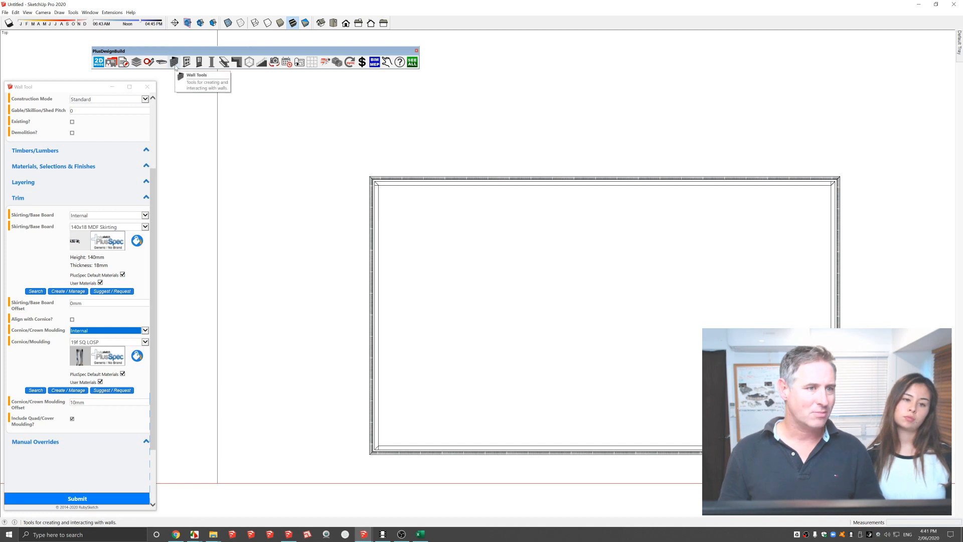
left_click(136, 62)
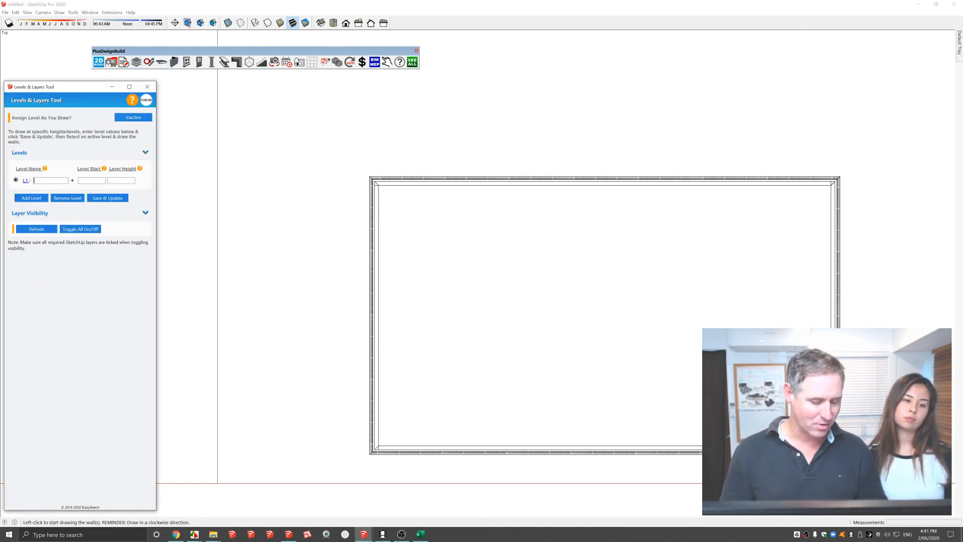
type("gf")
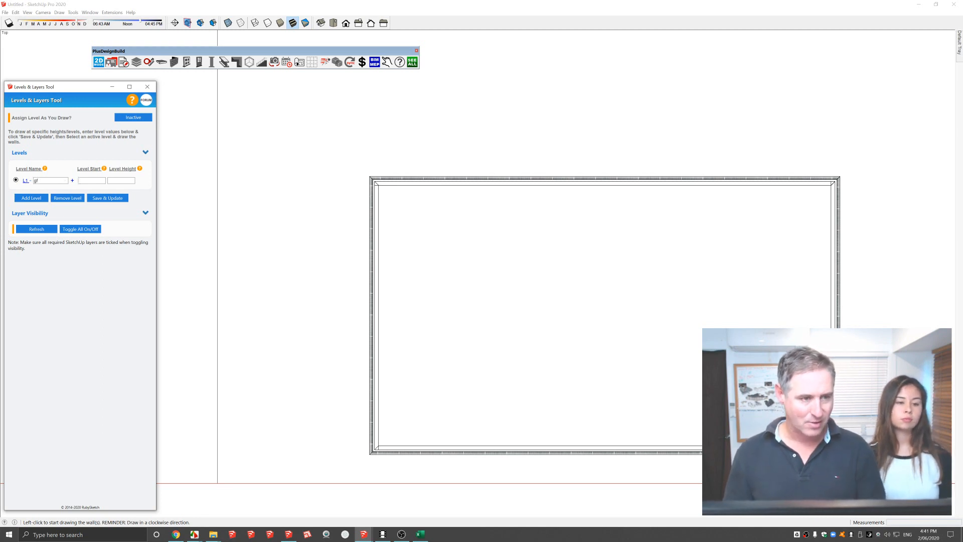
type("2400")
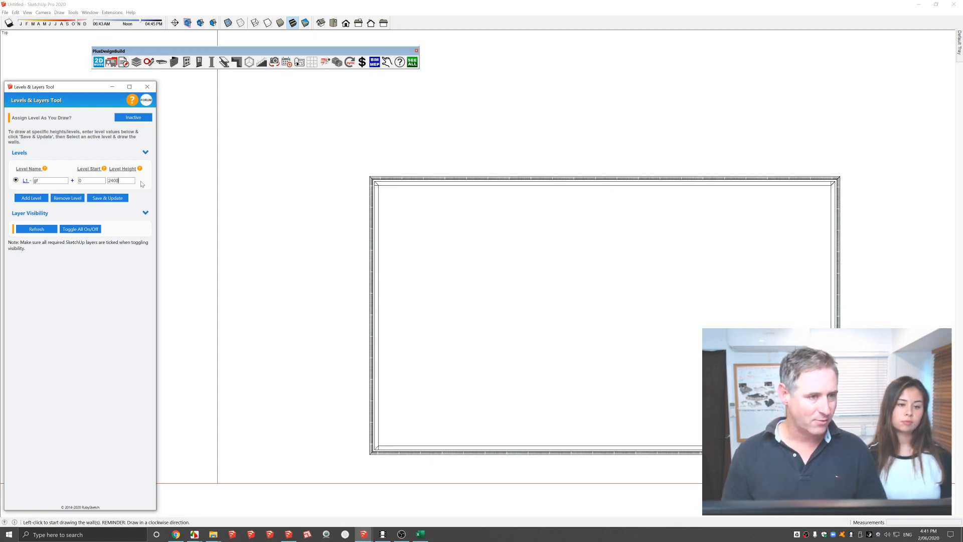
left_click(99, 199)
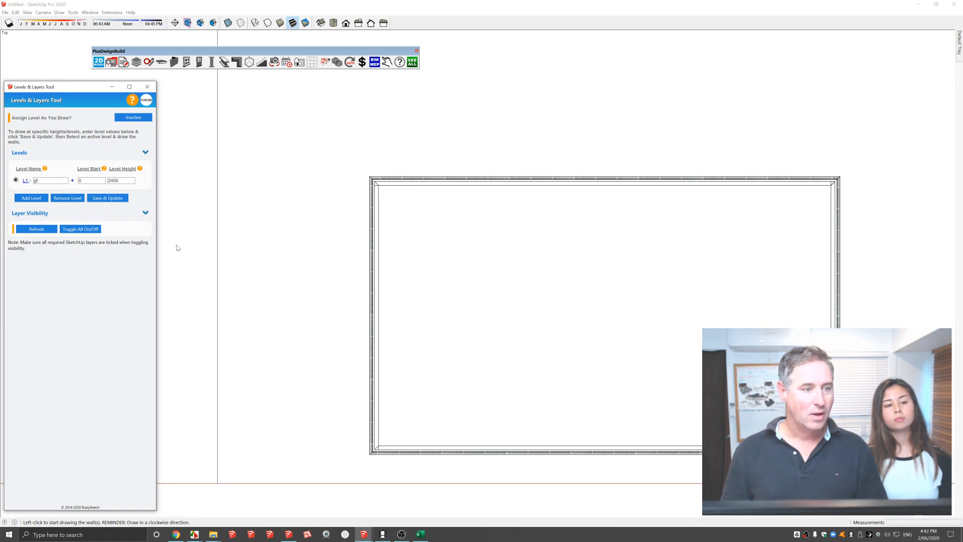
left_click(134, 118)
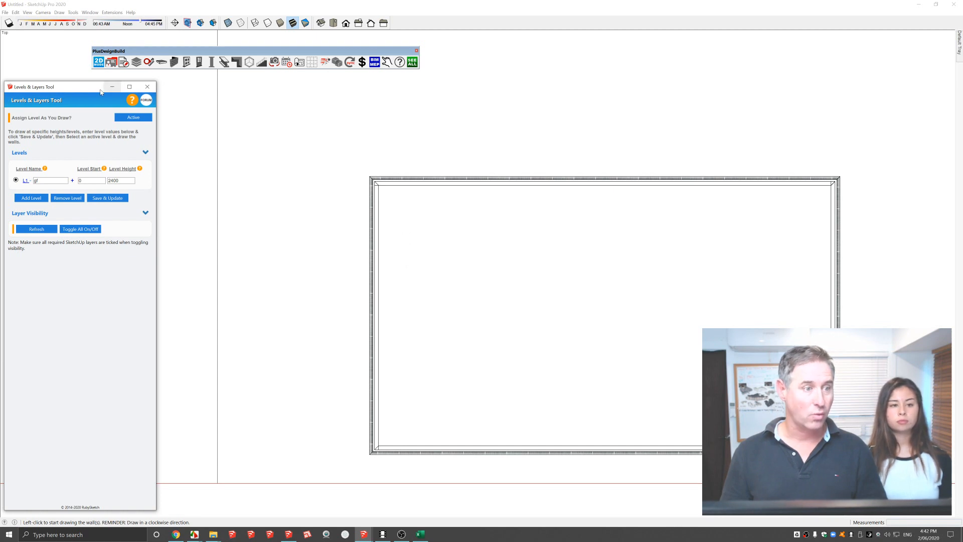
Draw an L-shaped Internal Only wall from the middle of the upper long wall down and across to the left short wall.
left_click_drag(101, 92, 270, 182)
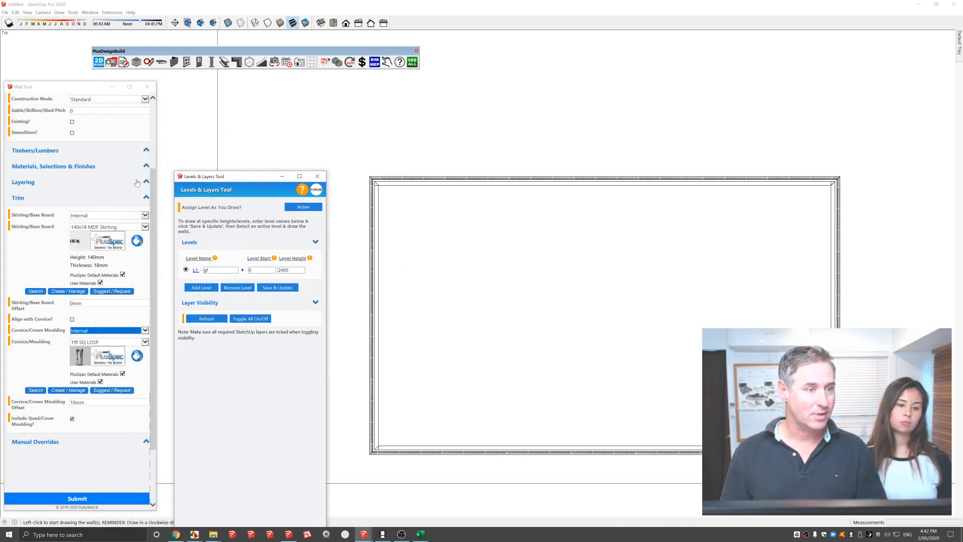
scroll(137, 183, "up", 2)
left_click(135, 157)
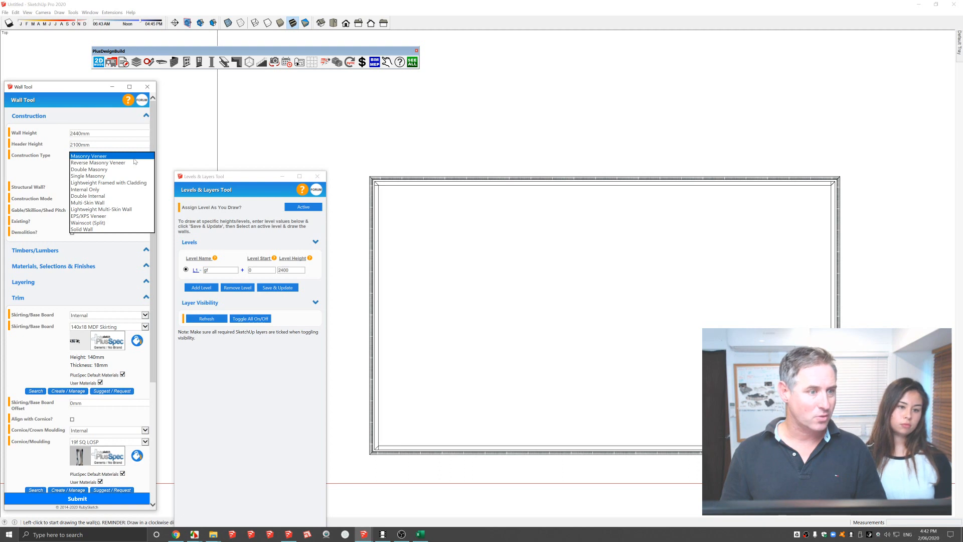
left_click(131, 189)
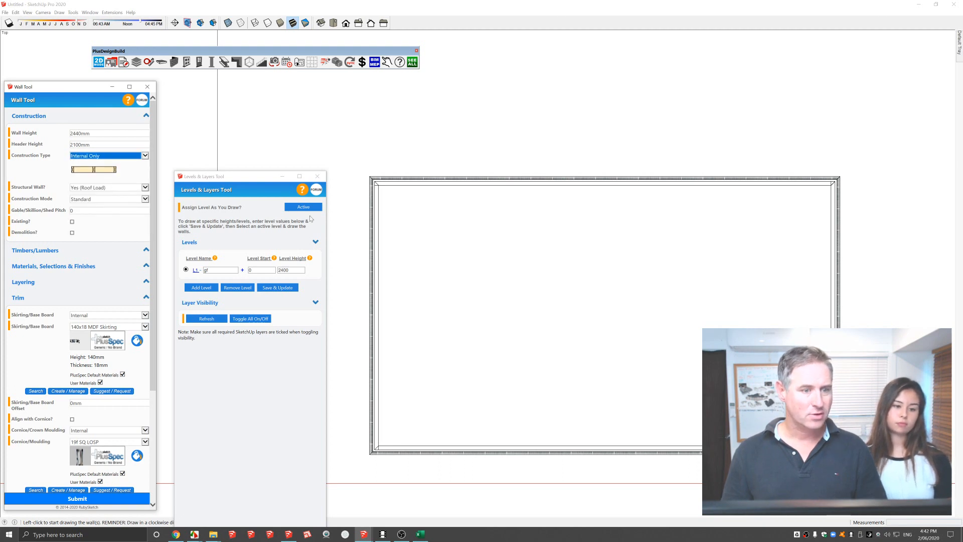
left_click(612, 185)
left_click(612, 277)
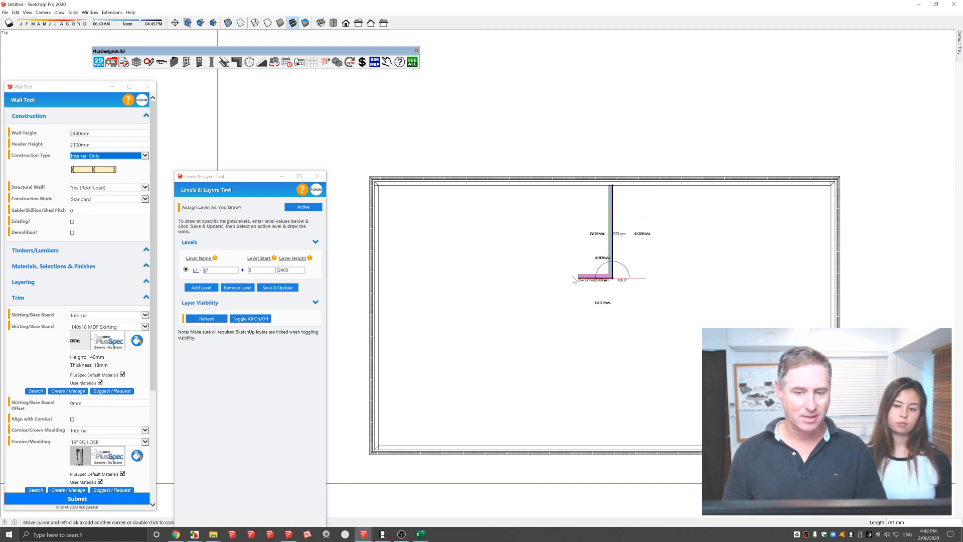
double_click(381, 277)
Draw a second L-shaped Internal Only wall enclosing the other corner of the same long wall, with its last leg about 2610 mm long.
middle_click_drag(485, 301, 759, 166)
left_click(806, 130)
left_click(701, 176)
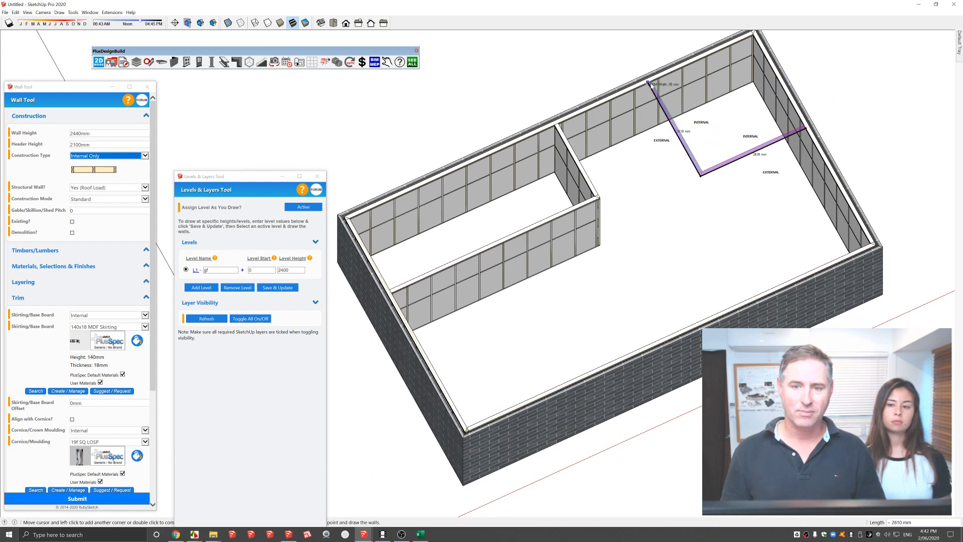
double_click(649, 83)
Examine the corners and junctions of the two internal walls where they meet the masonry veneer walls.
scroll(634, 187, "down", 5)
middle_click_drag(619, 200, 697, 180)
scroll(628, 164, "up", 5)
scroll(584, 137, "up", 10)
scroll(569, 144, "down", 6)
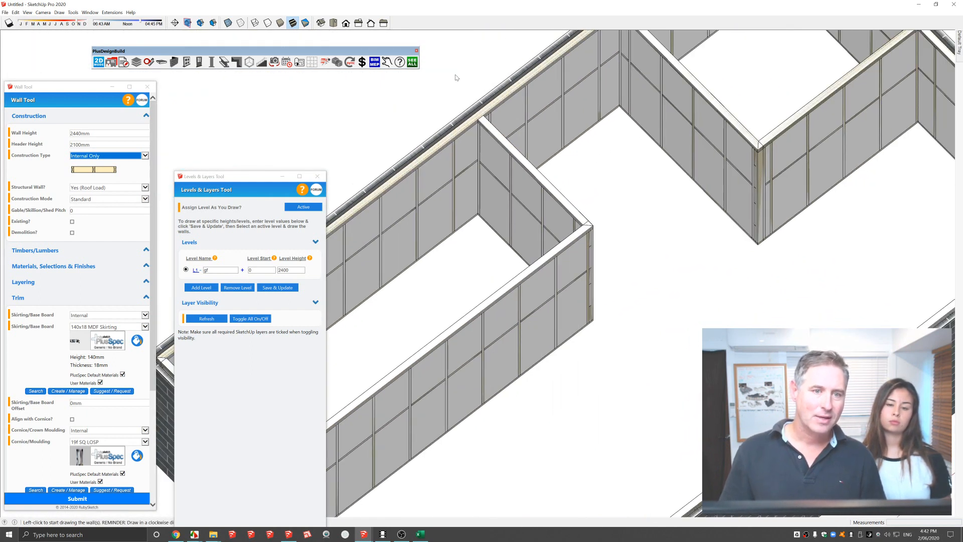
Show all hidden geometry and inspect the skirting, cornice and wall layers around the internal rooms and the outer brick corner.
left_click(411, 62)
scroll(501, 128, "down", 3)
mouse_move(602, 155)
middle_mouse_down()
mouse_move(659, 160)
mouse_move(796, 135)
middle_mouse_up()
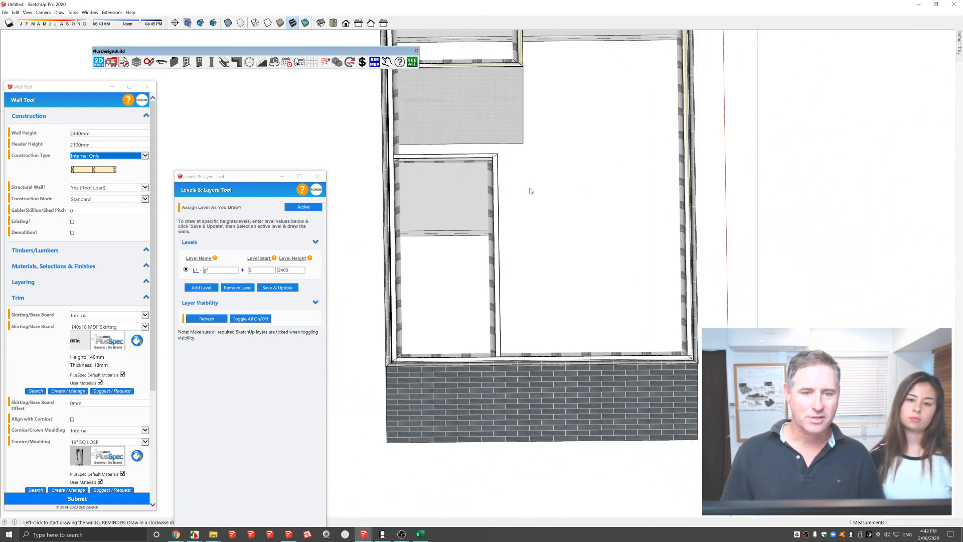
scroll(536, 184, "up", 3)
middle_click_drag(522, 194, 698, 125)
scroll(454, 175, "up", 5)
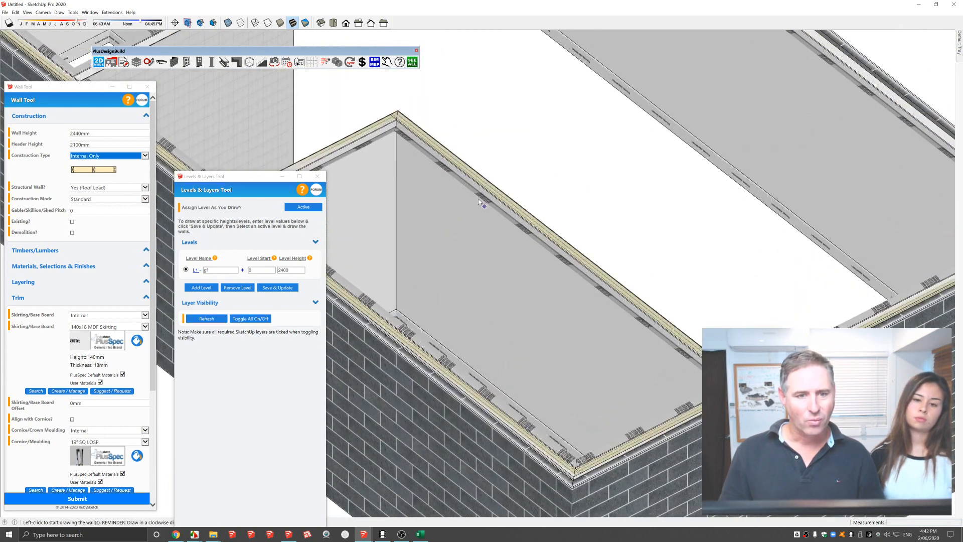
mouse_move(441, 120)
middle_mouse_down()
mouse_move(453, 85)
mouse_move(563, 73)
mouse_move(422, 203)
middle_mouse_up()
scroll(423, 203, "down", 8)
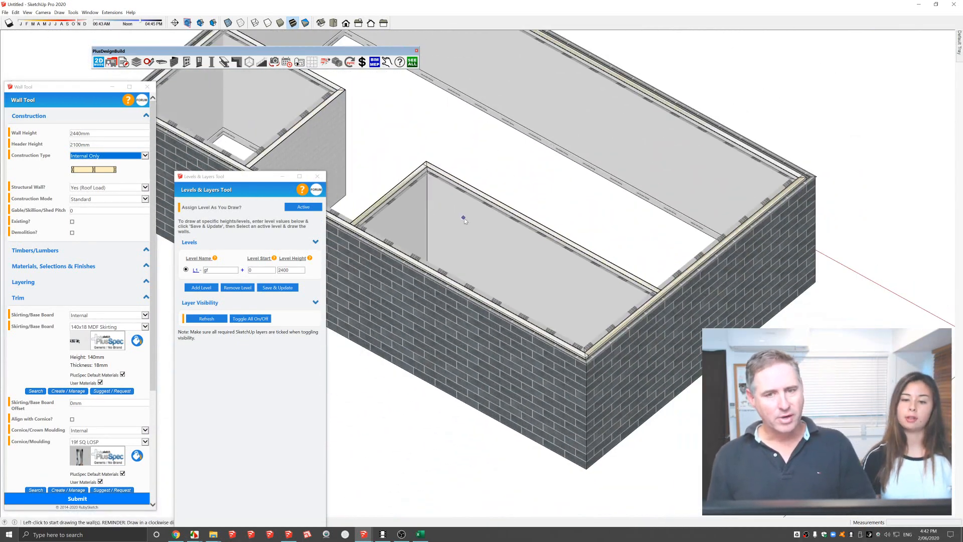
middle_click_drag(483, 216, 431, 214)
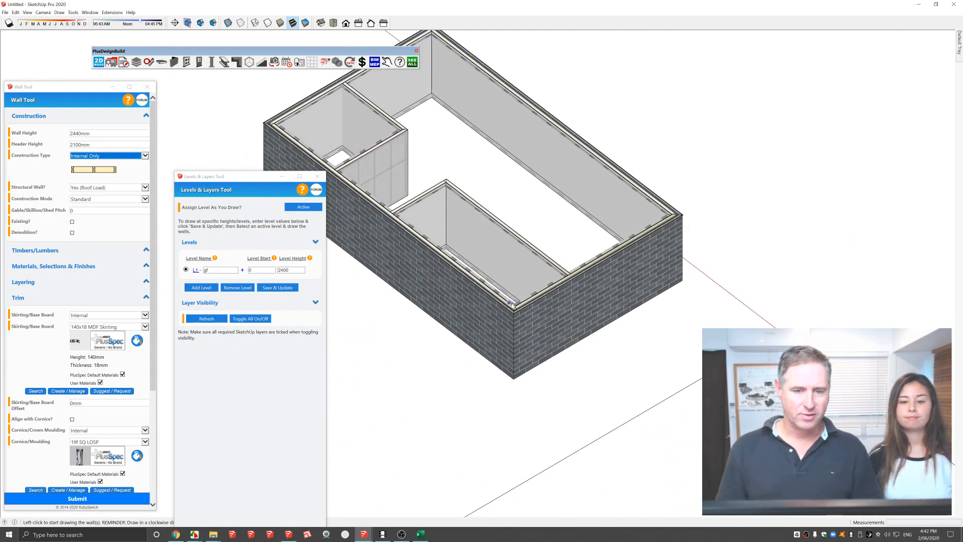
scroll(512, 309, "up", 10)
scroll(512, 310, "down", 10)
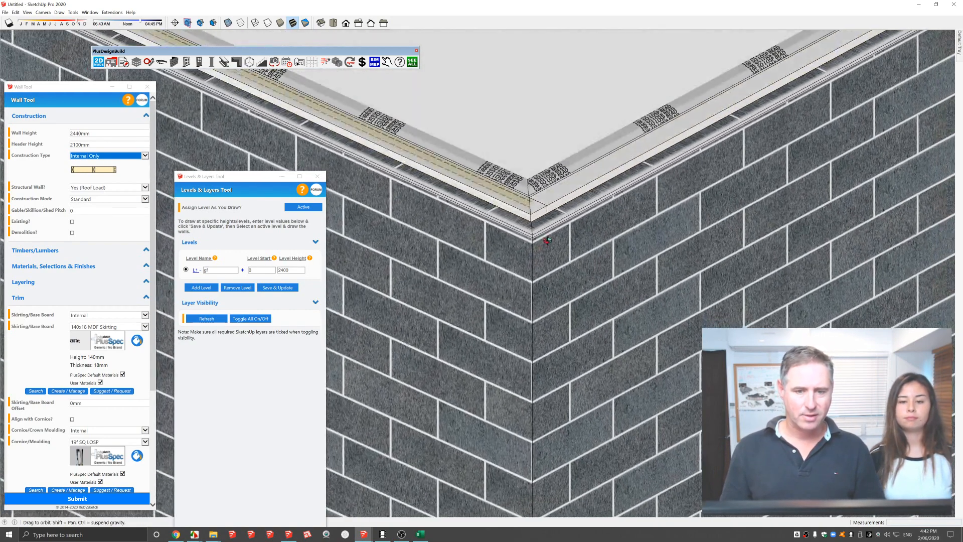
scroll(534, 252, "down", 8)
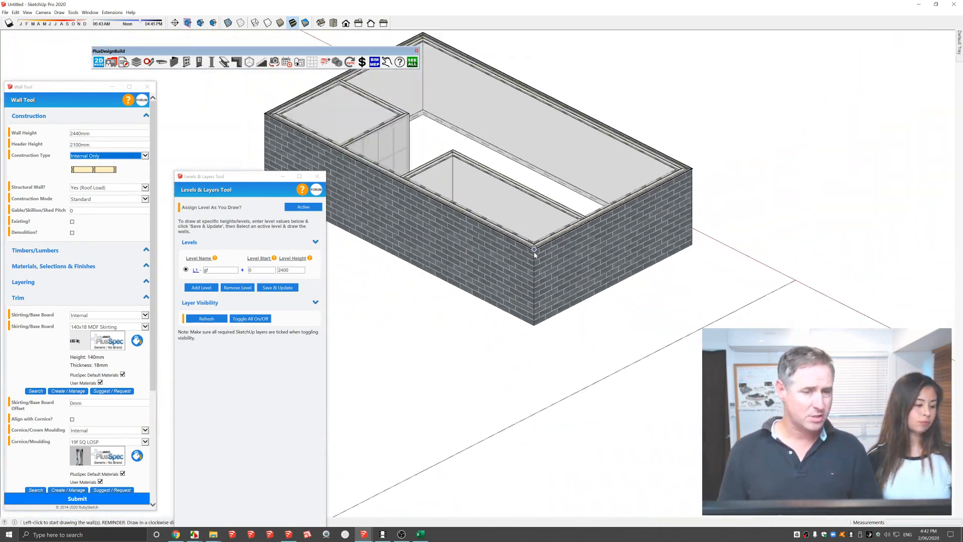
middle_click_drag(502, 271, 502, 298)
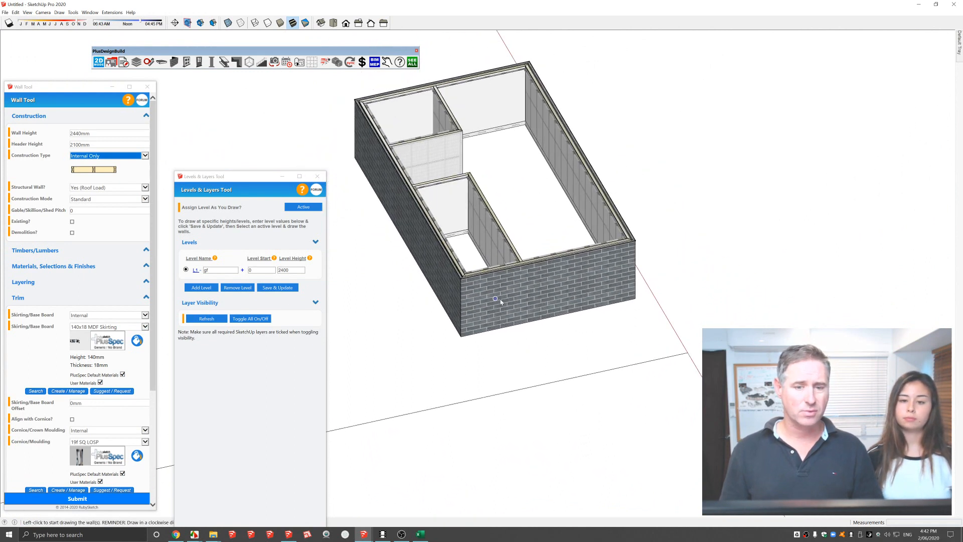
Add two rectangular windows to the short brick wall, one about 1014 mm wide near the corner and a wider one farther along.
key("space")
left_click(499, 297)
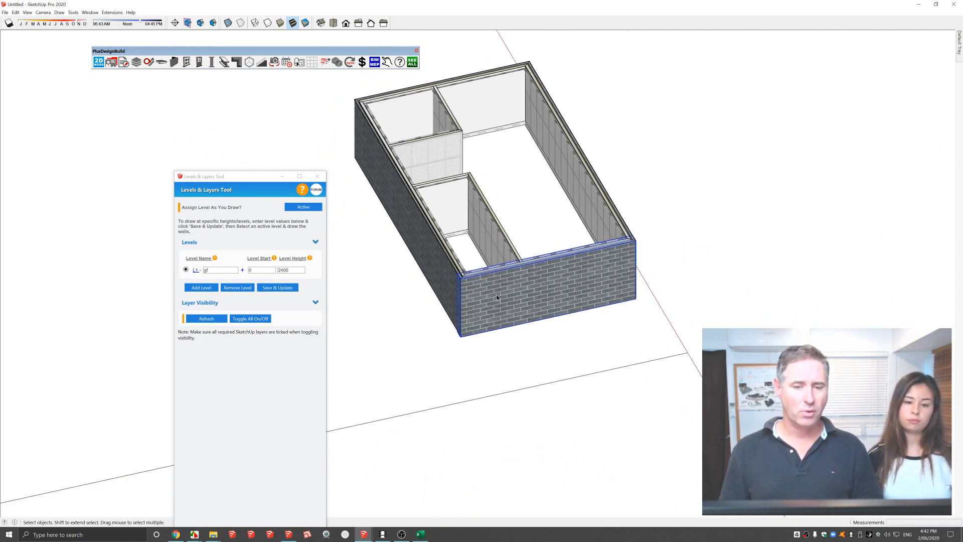
right_click(495, 297)
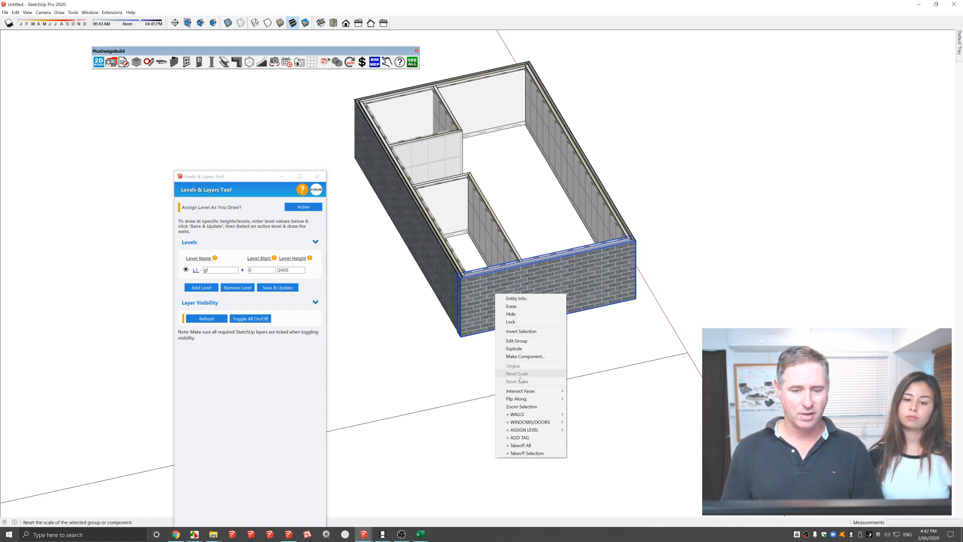
mouse_move(530, 424)
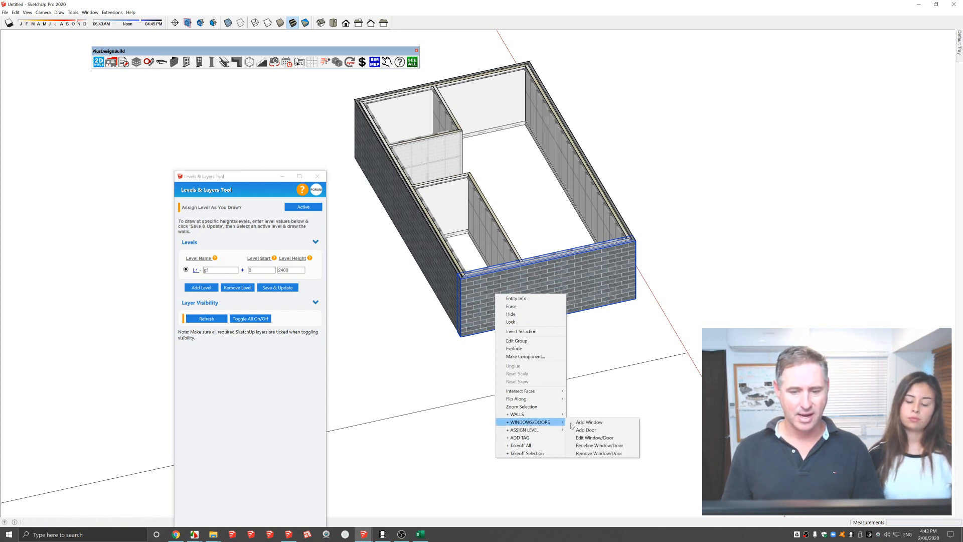
left_click(590, 422)
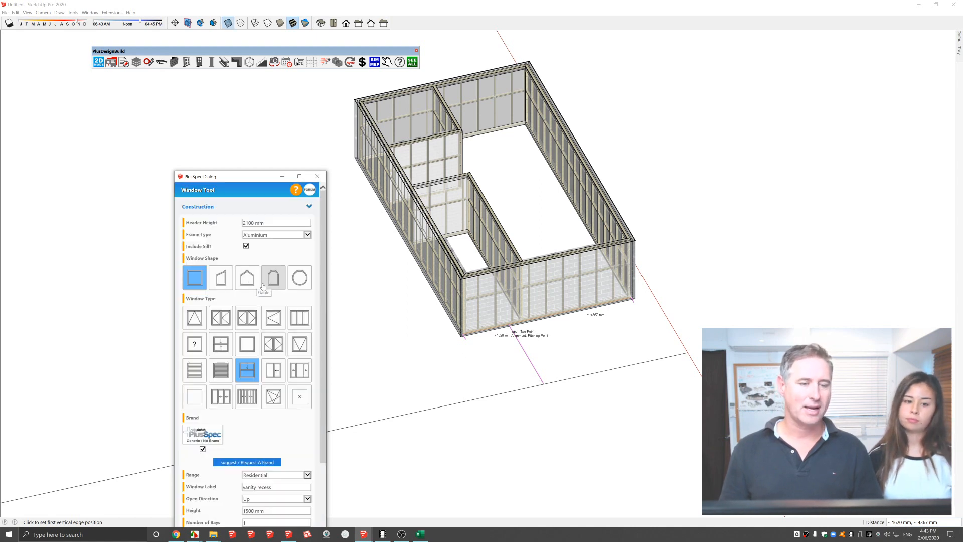
scroll(485, 341, "up", 3)
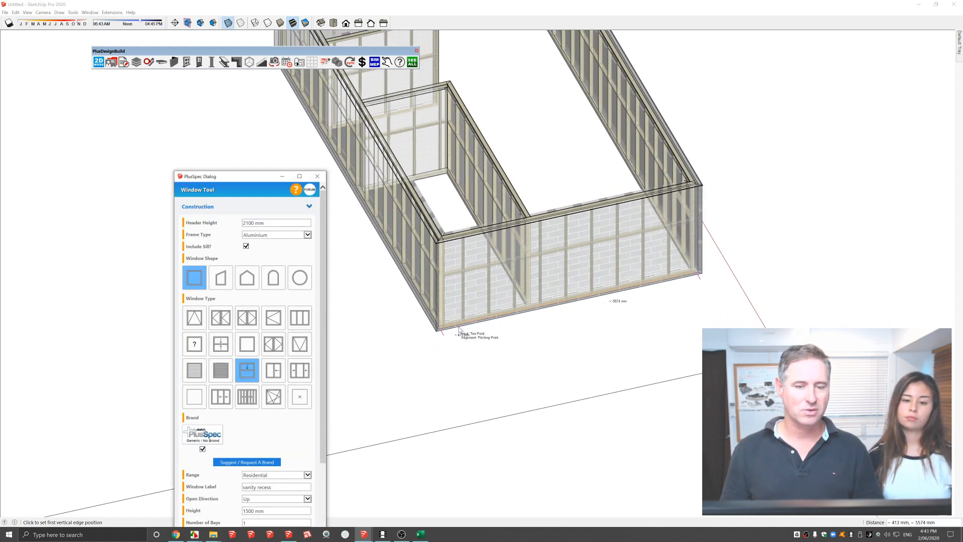
left_click(496, 326)
left_click(499, 325)
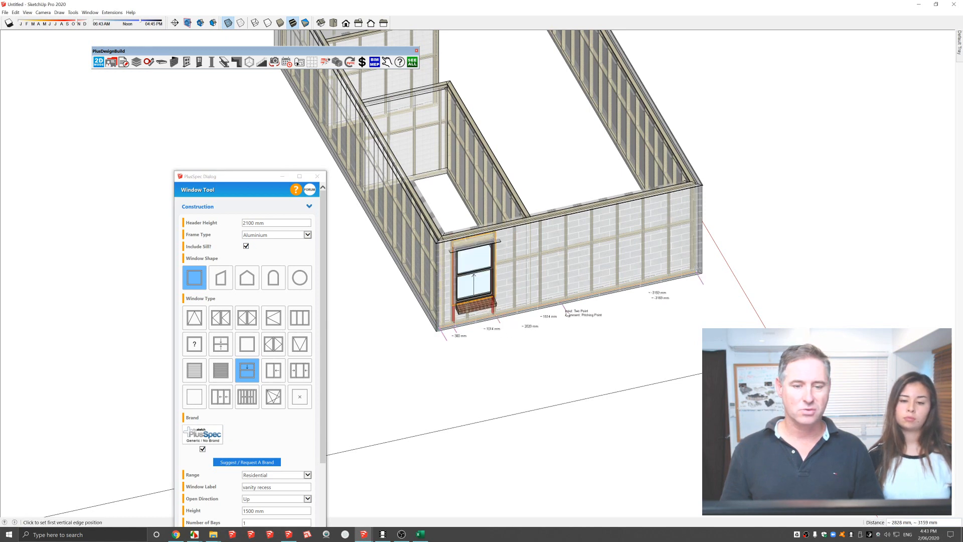
left_click(644, 302)
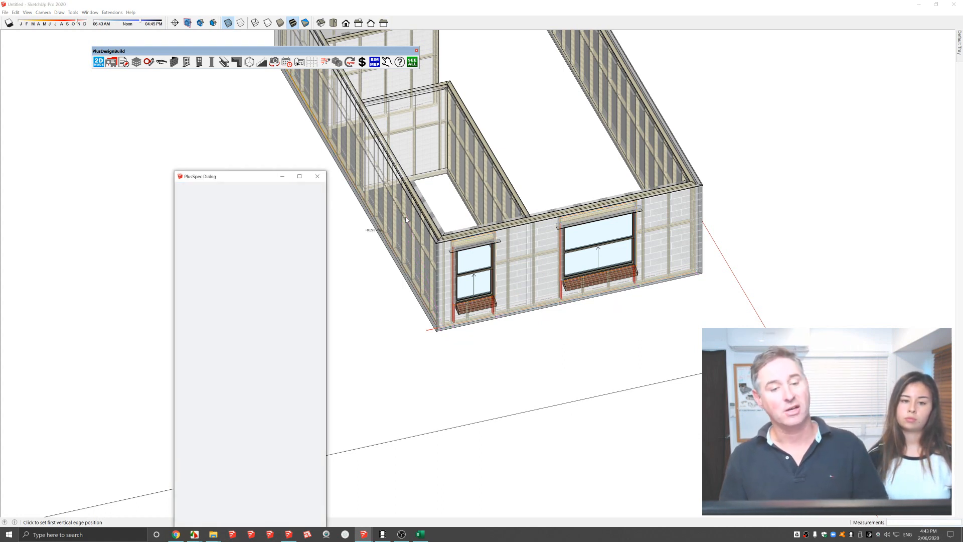
Place two rectangular windows in the adjoining long brick wall, the wider one about 1201 mm wide near the corner.
middle_click_drag(407, 221, 597, 289)
left_click(597, 290)
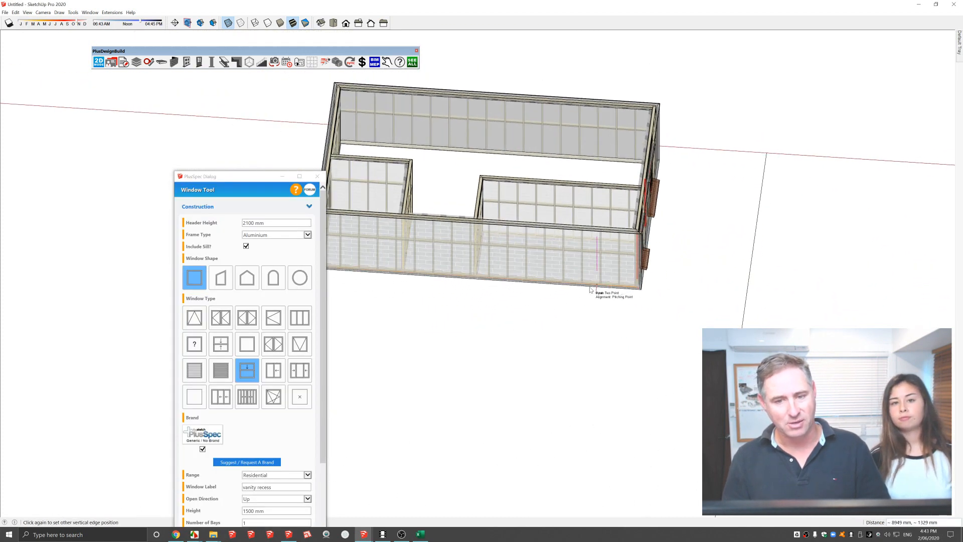
left_click(496, 282)
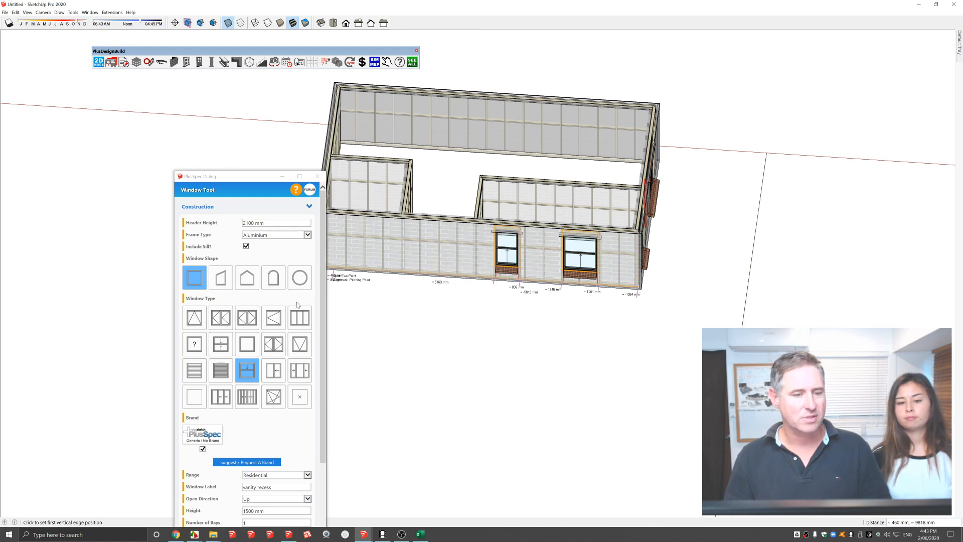
Add an arched window to the long brick wall beyond its two rectangular windows and finish adding windows.
left_click(274, 278)
left_click(427, 279)
left_click(421, 304)
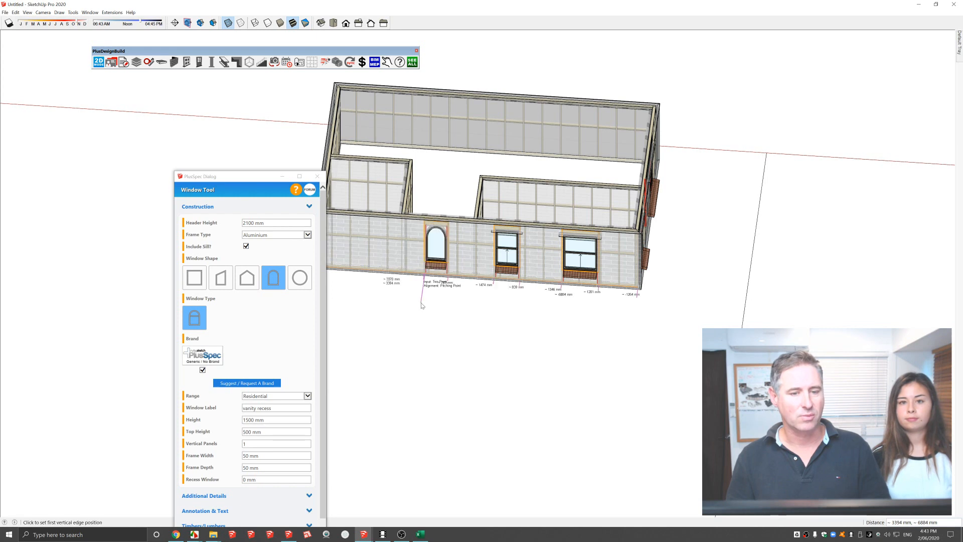
scroll(544, 285, "down", 2)
middle_click_drag(545, 284, 359, 213)
middle_click_drag(628, 268, 522, 269)
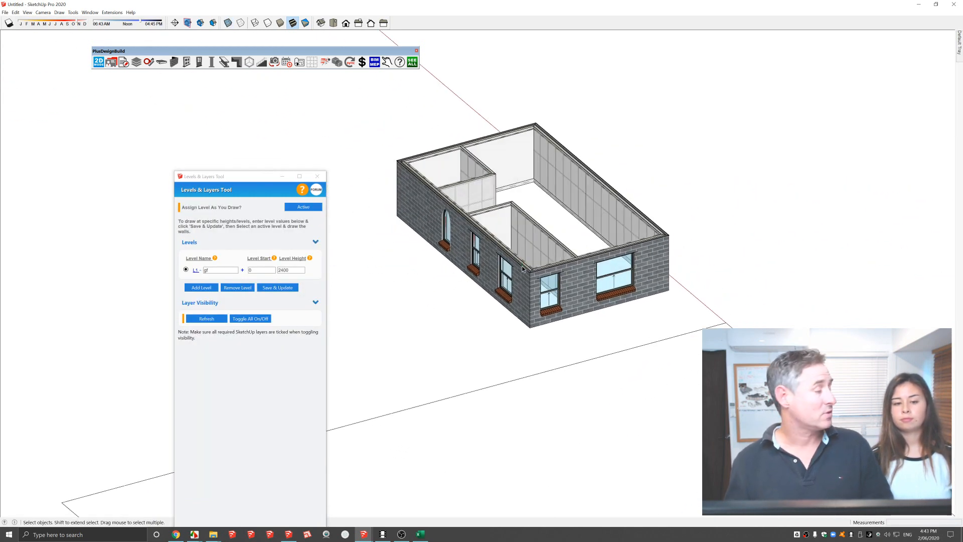
scroll(563, 270, "up", 2)
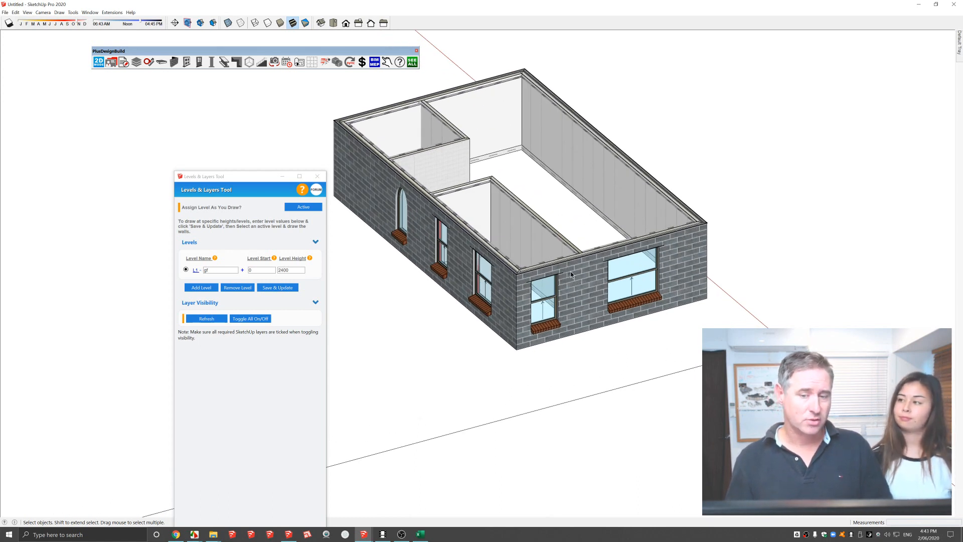
Close the level settings and switch the model to the 2D plan view.
left_click(317, 176)
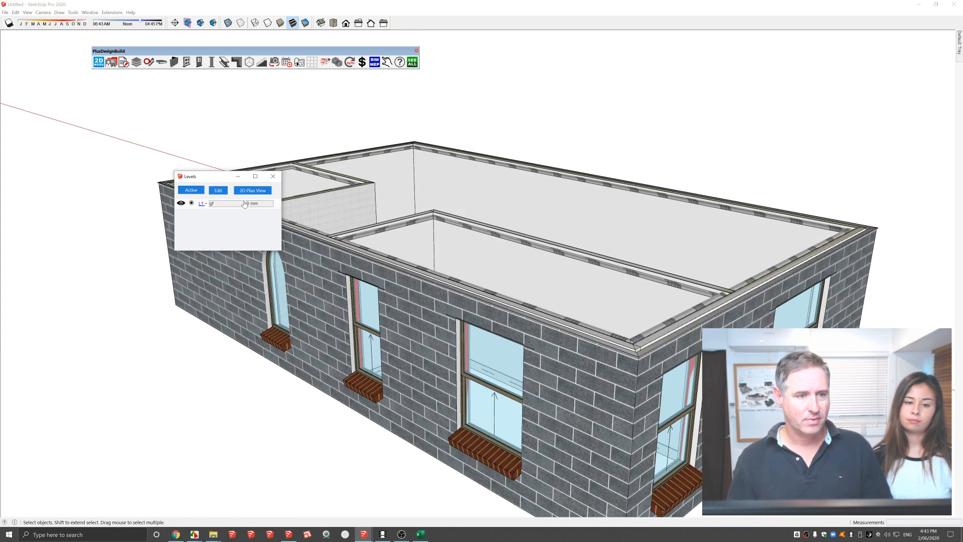
left_click(273, 176)
left_click(102, 63)
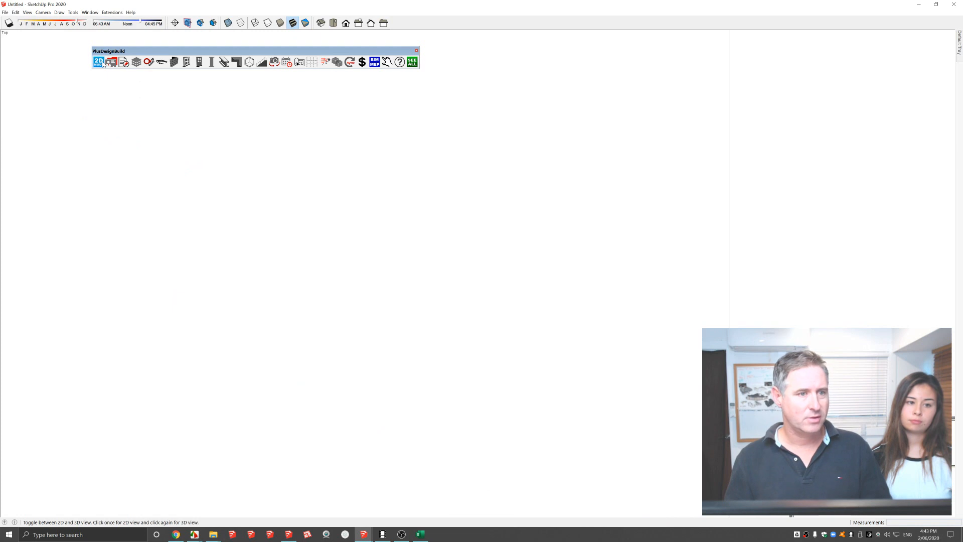
Move the whole house about 38.8 m so it sits inside the rectangular site boundary.
scroll(585, 311, "up", 1)
scroll(588, 314, "down", 4)
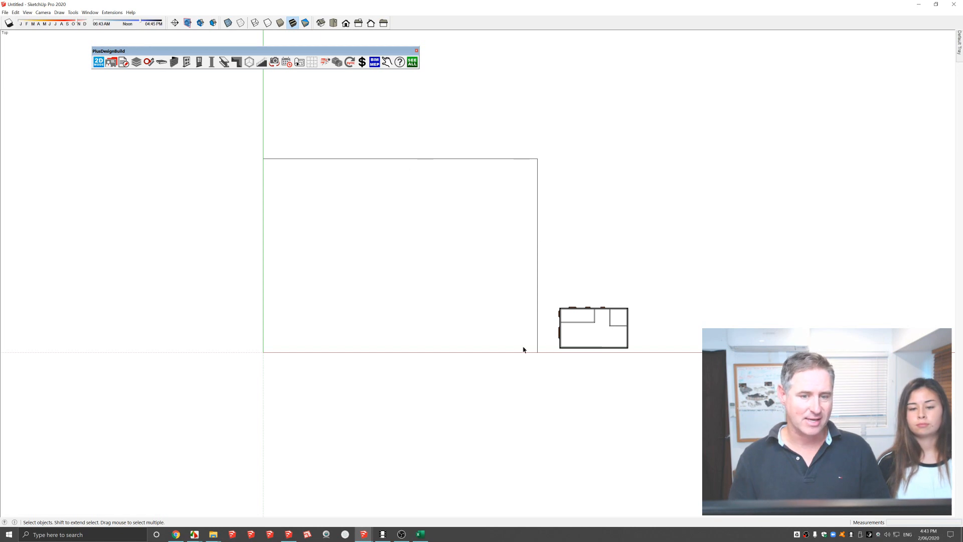
left_click_drag(553, 291, 657, 379)
key("m")
left_click(671, 373)
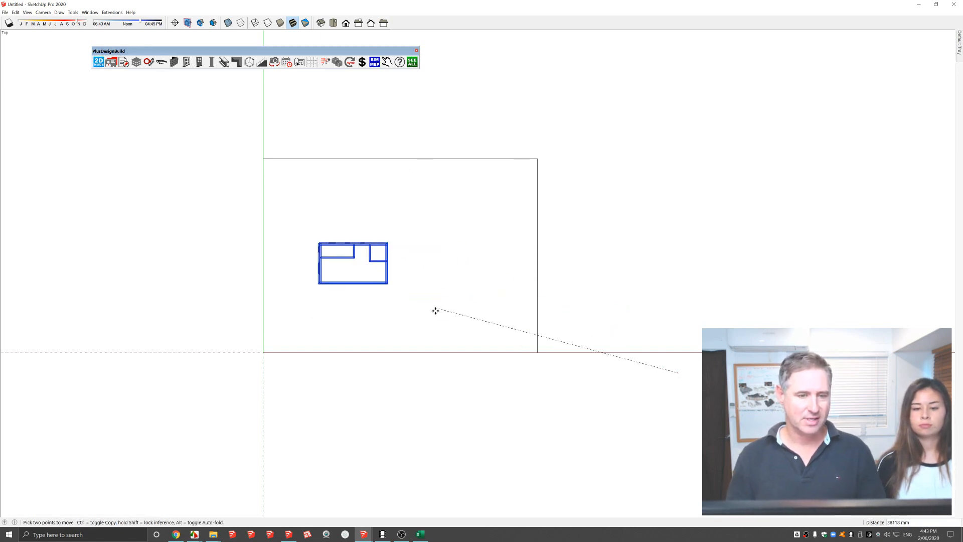
left_click(429, 334)
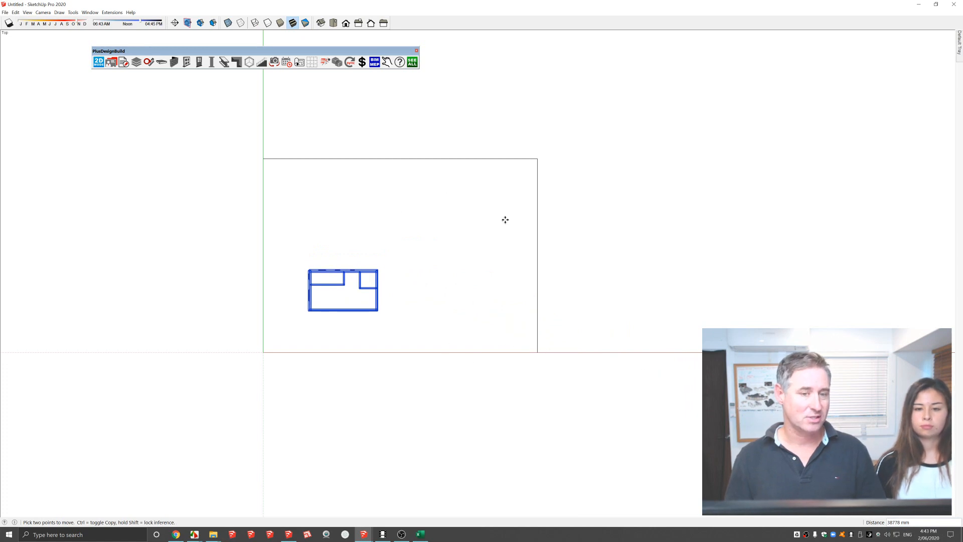
key("space")
left_click(663, 260)
Generate a metal hip roof over the house walls with a 45-degree pitch, 180 mm plumb fascia and 589 mm boxed eaves.
scroll(378, 329, "up", 4)
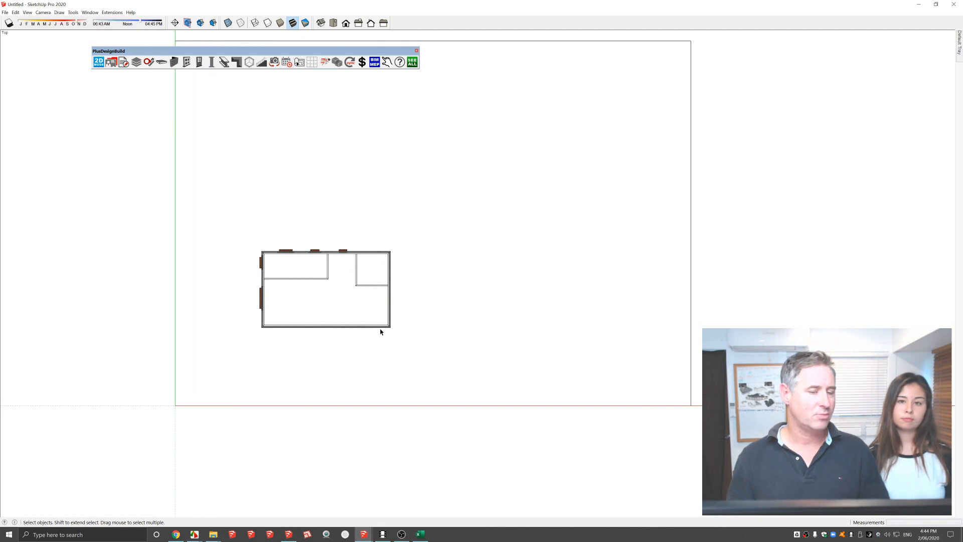
middle_click_drag(376, 305, 351, 299)
scroll(335, 317, "up", 2)
right_click(327, 320)
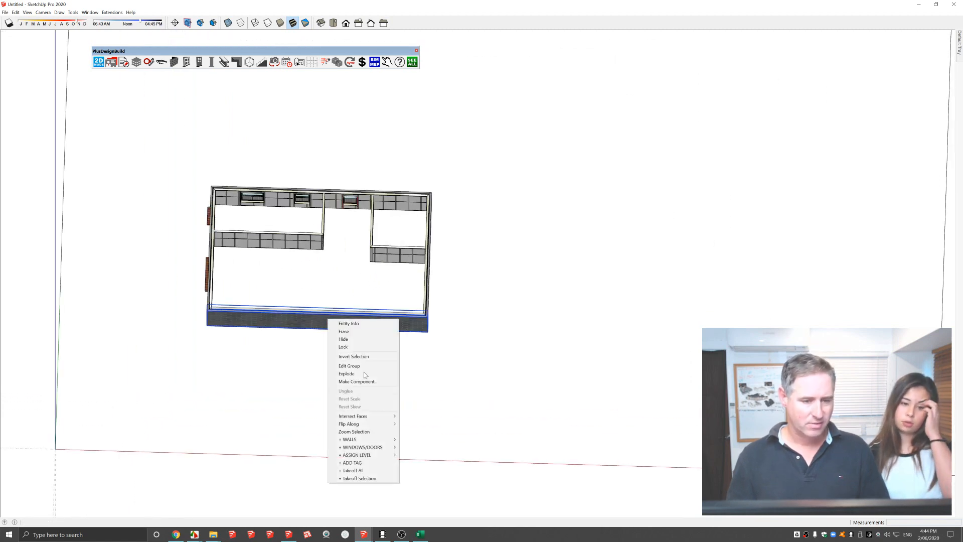
mouse_move(375, 440)
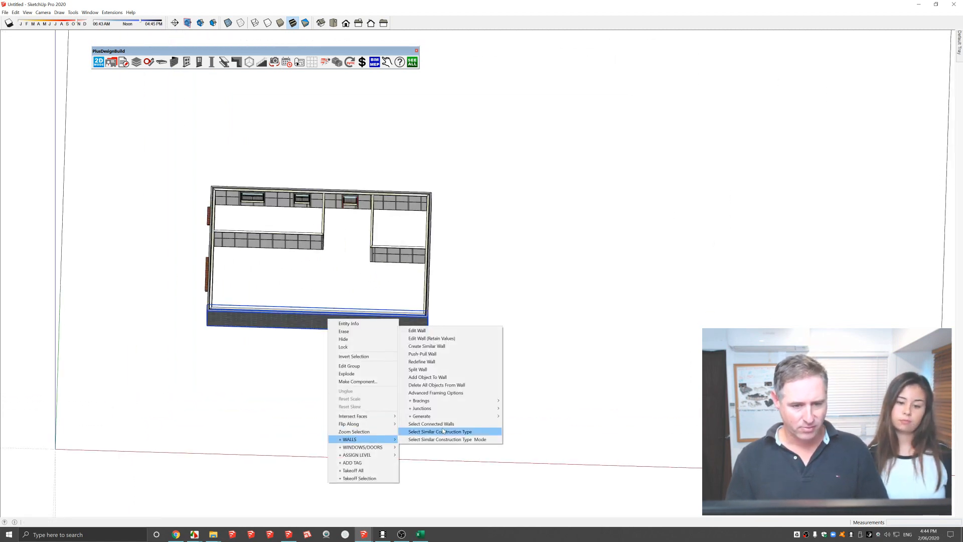
mouse_move(432, 416)
left_click(521, 419)
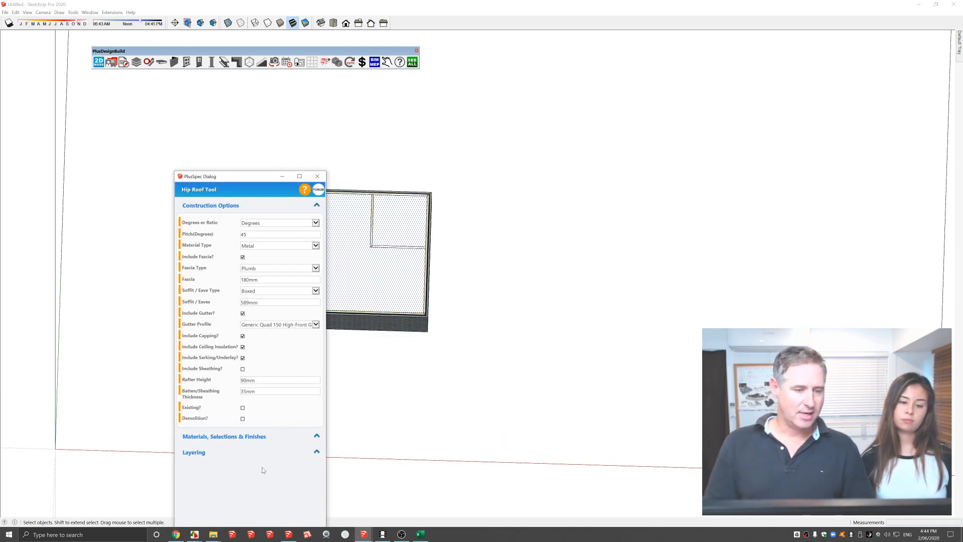
left_click_drag(238, 178, 129, 72)
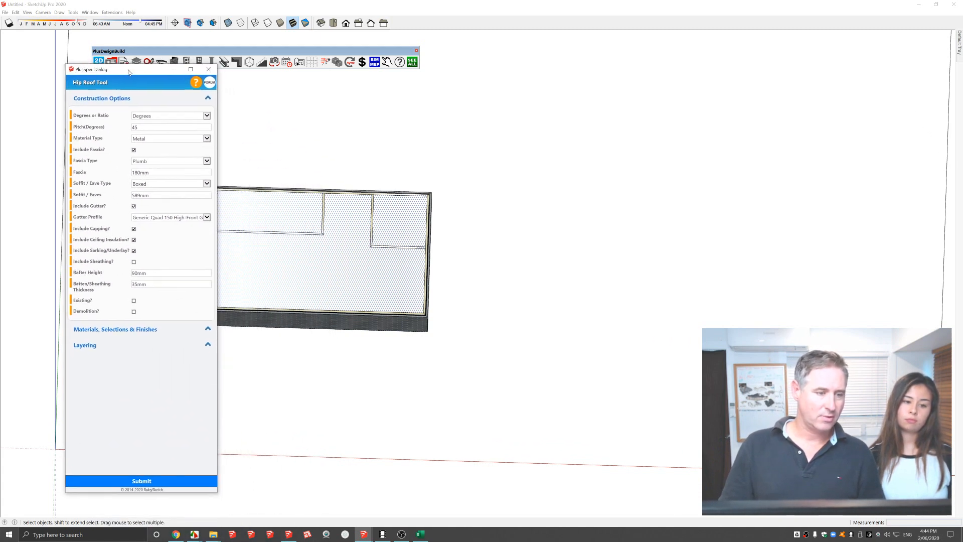
left_click(142, 480)
middle_click_drag(394, 373, 639, 153)
middle_click_drag(547, 217, 632, 217)
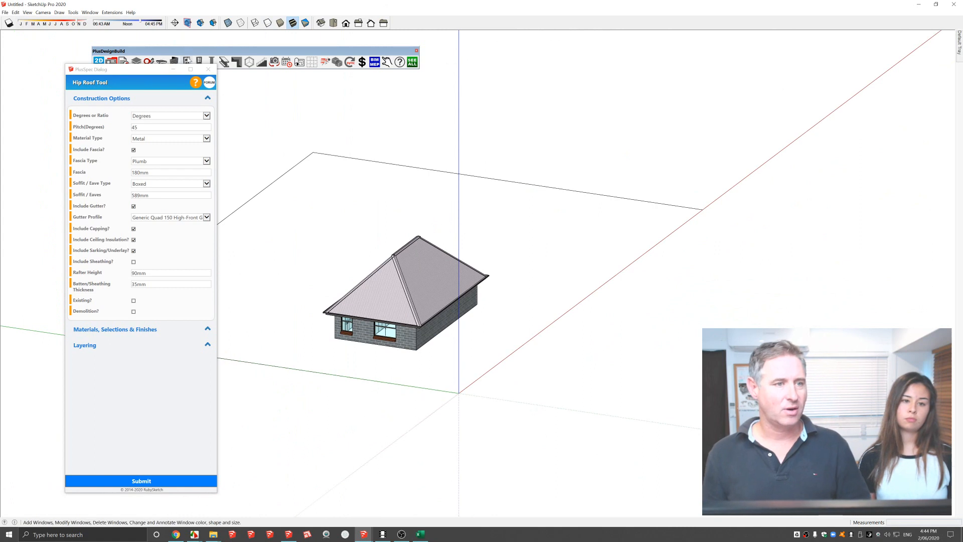
left_click(209, 70)
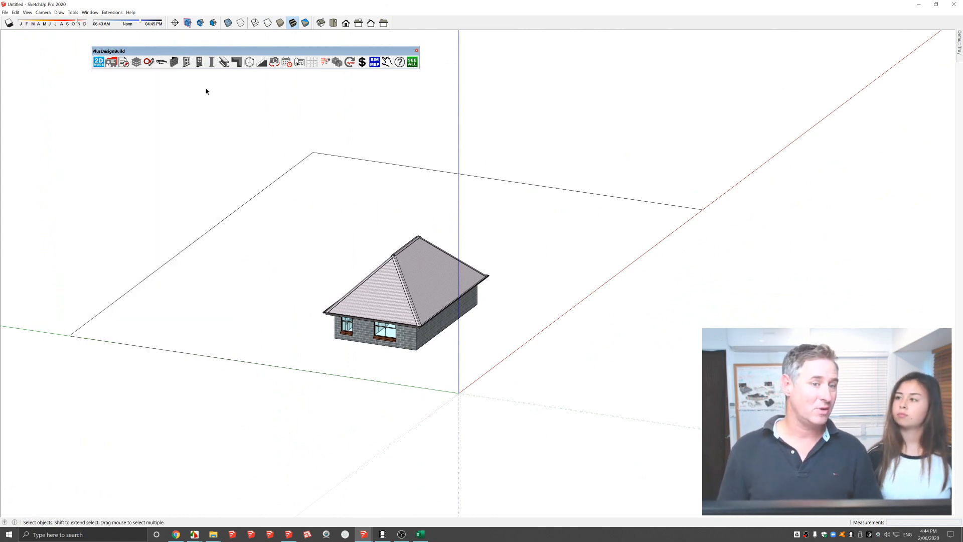
Generate the Designing scene set in the Colour working drawing style.
left_click(299, 64)
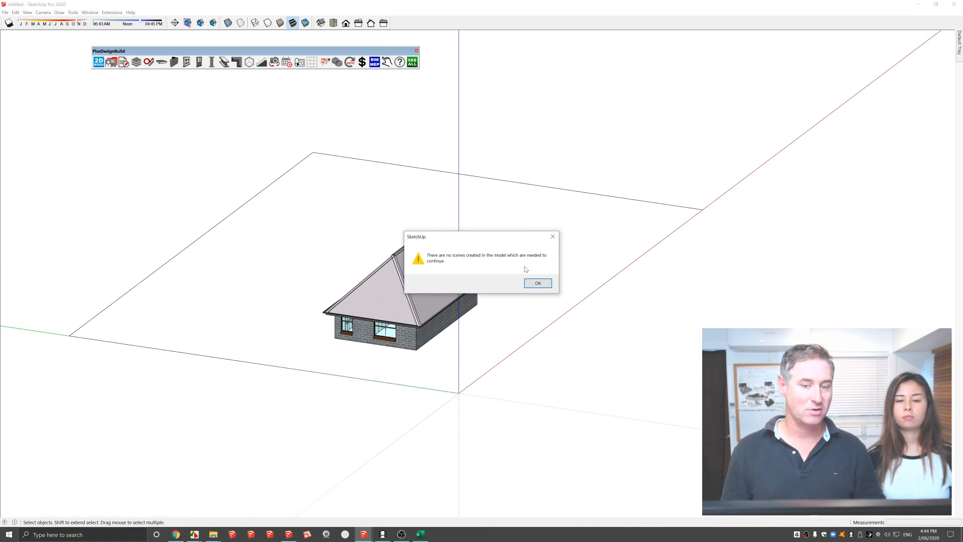
left_click(539, 283)
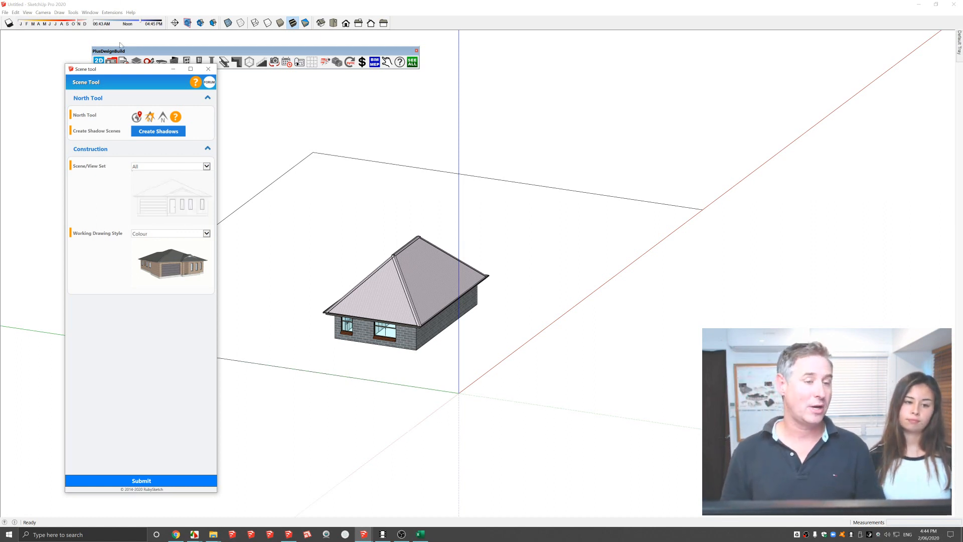
left_click(207, 167)
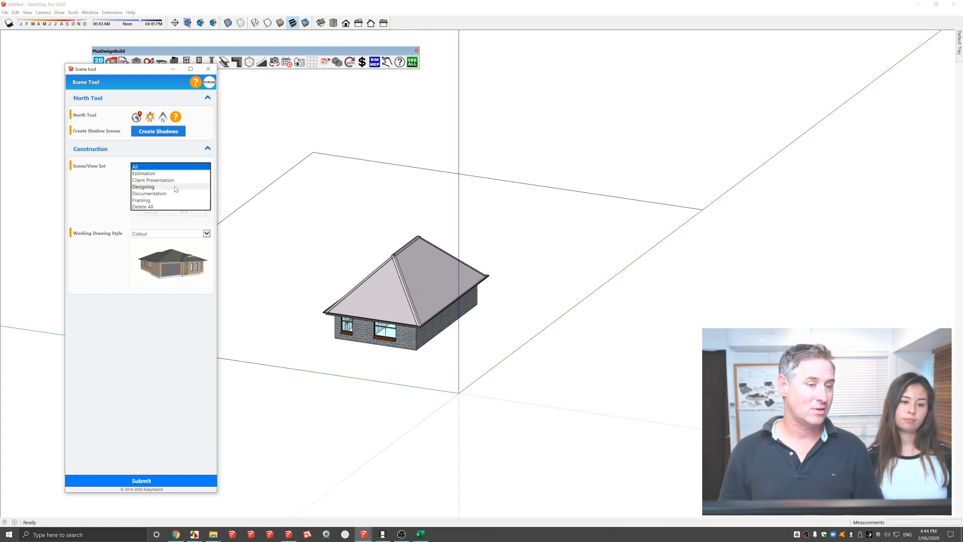
left_click(151, 186)
left_click(136, 481)
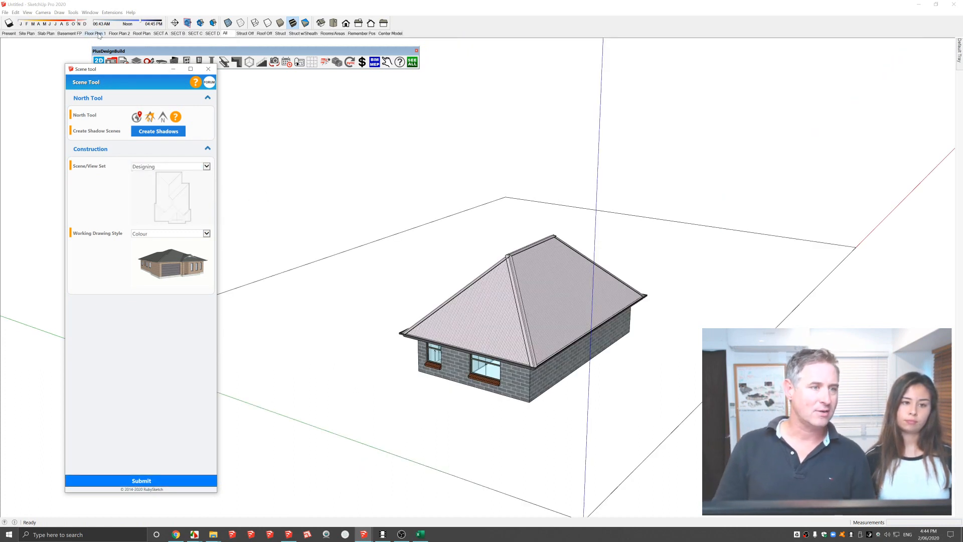
Check the Floor Plan 1 scene and replace the scene set with Documentation in the Colour style, closing the scene tool.
left_click(95, 33)
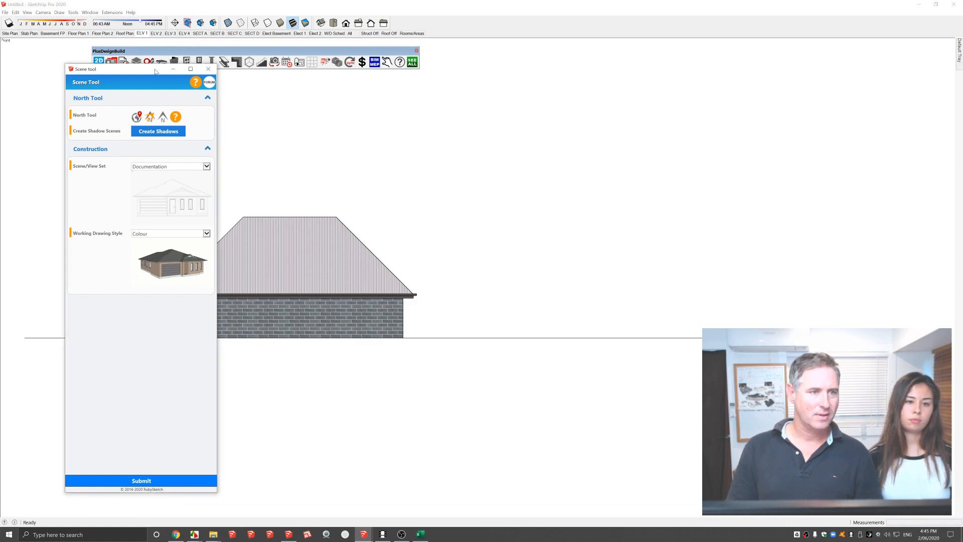
left_click_drag(155, 69, 605, 120)
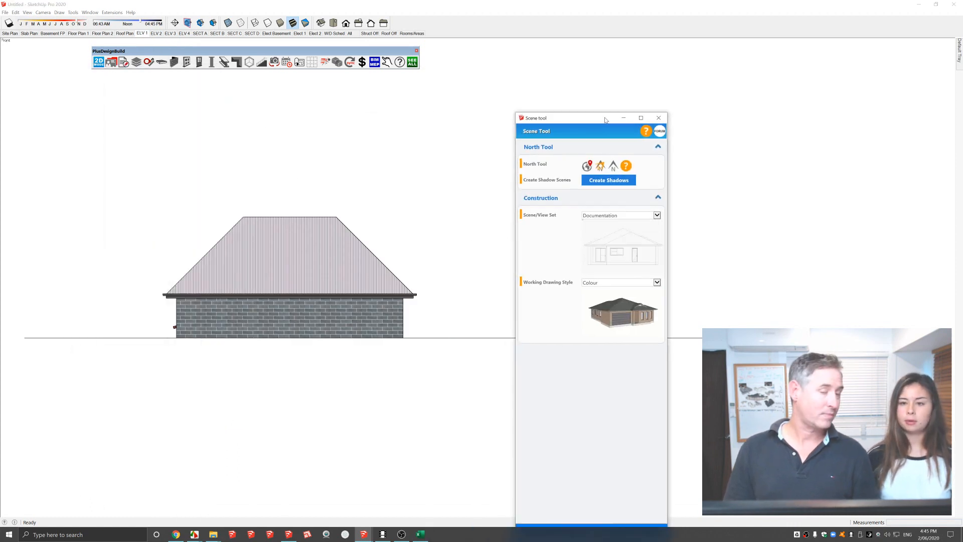
left_click(659, 118)
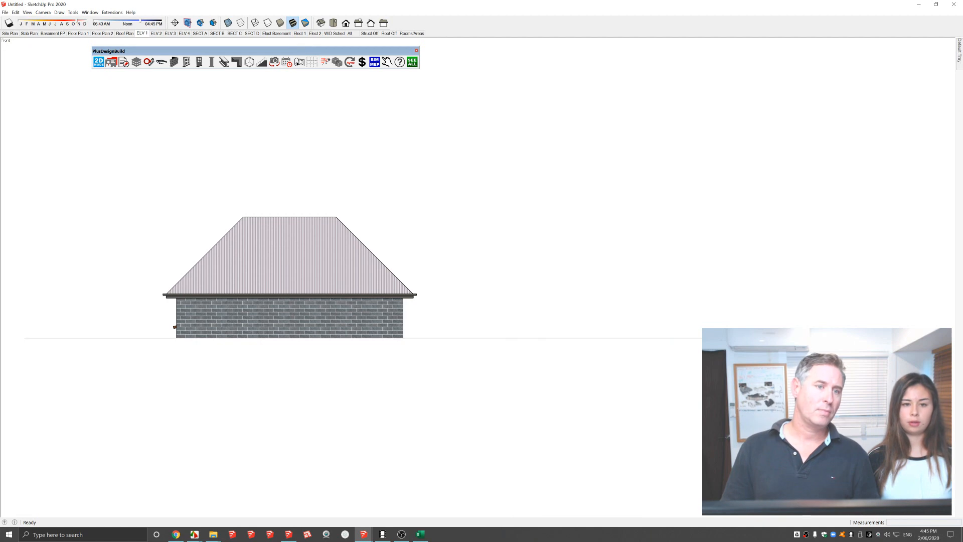
Start a Layout file setup without the tutorials, using A3 paper and no displayed dimension units.
left_click(298, 61)
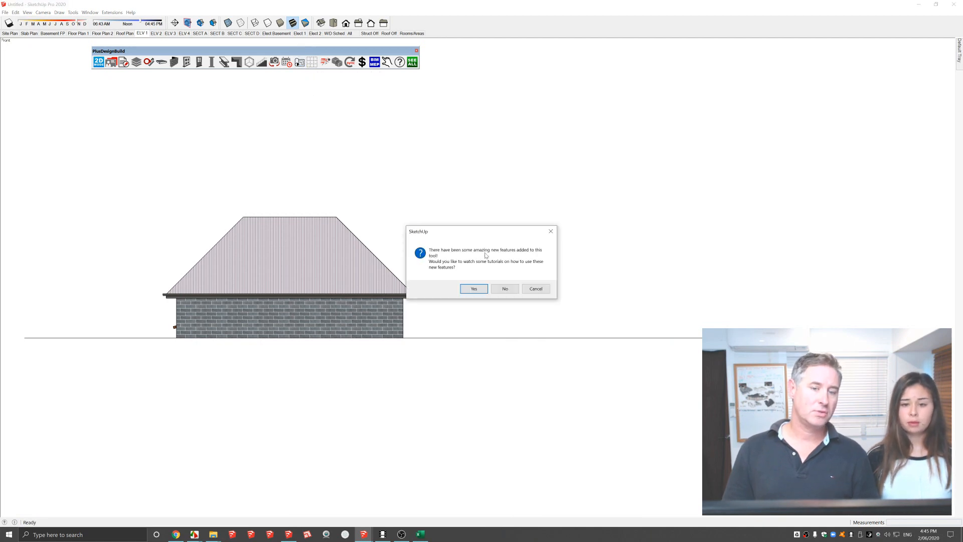
left_click(505, 290)
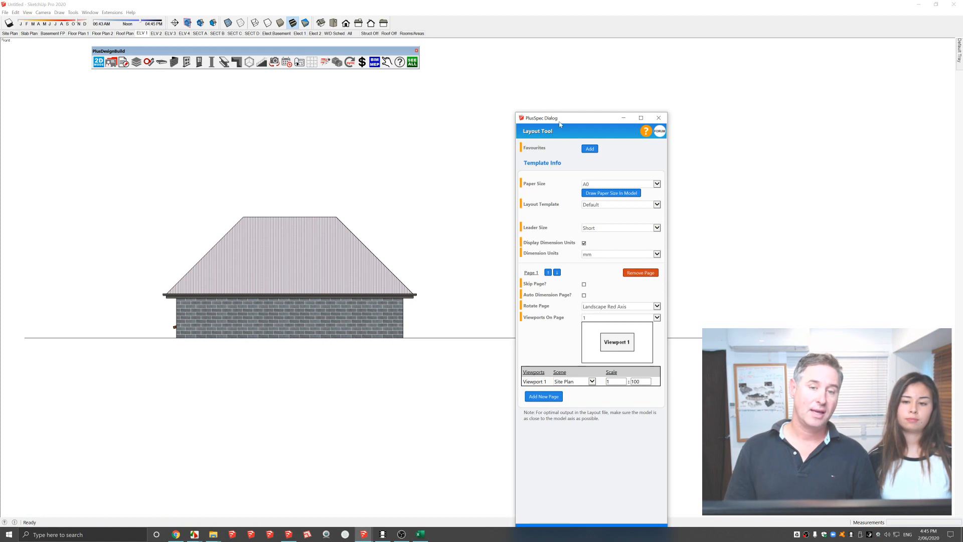
left_click_drag(561, 121, 78, 56)
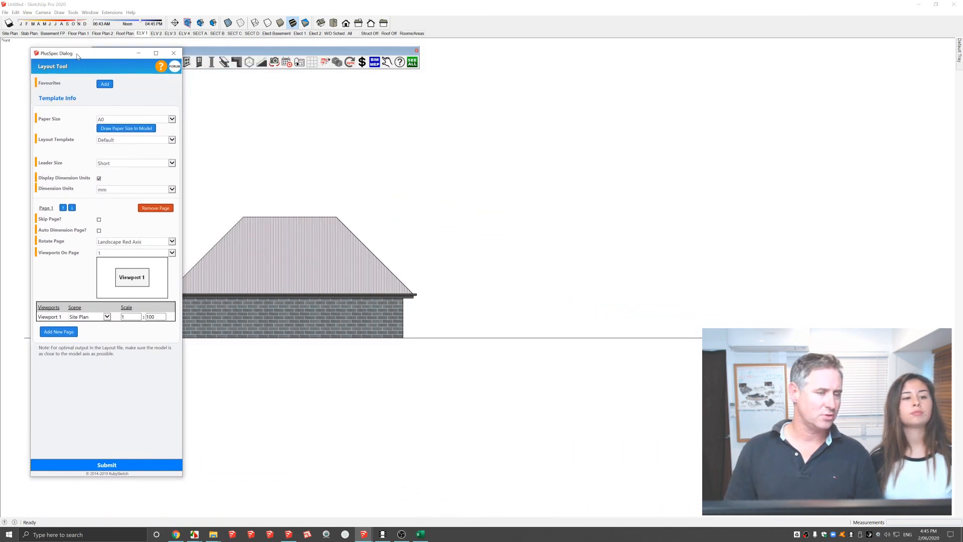
left_click(114, 124)
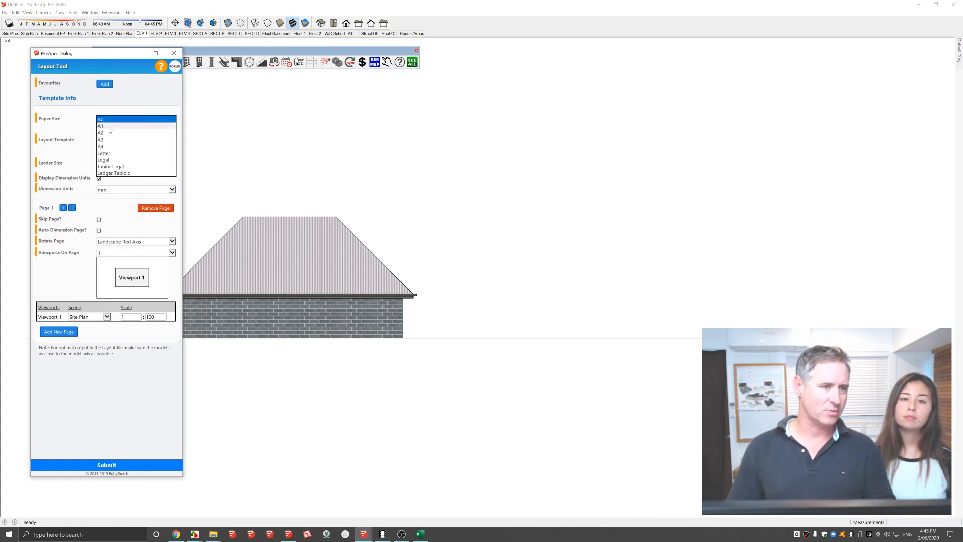
left_click(120, 139)
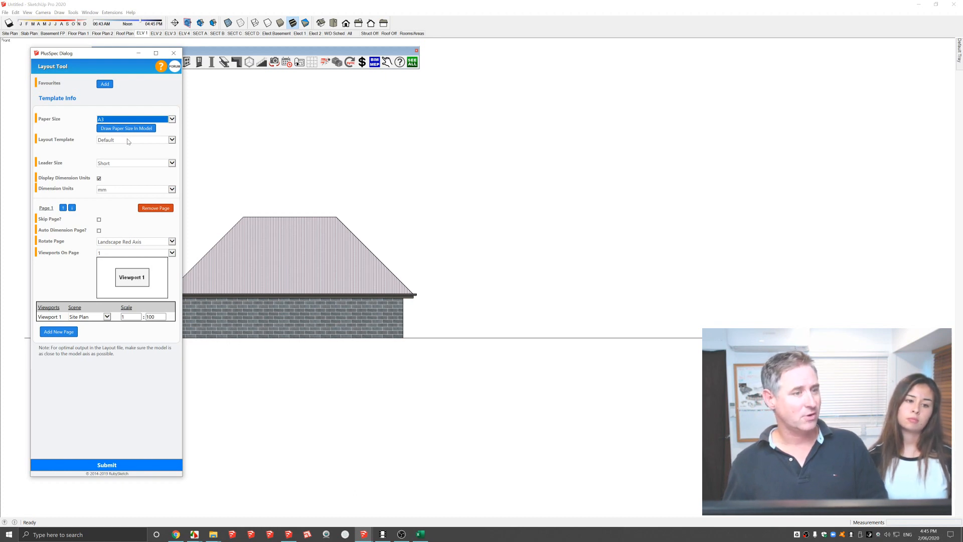
left_click(99, 179)
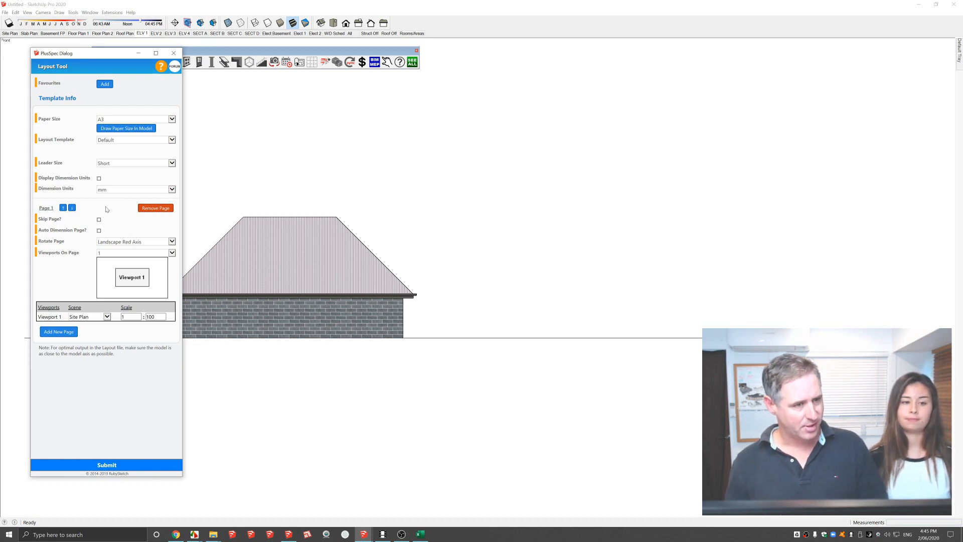
Keep Site Plan as the page 1 scene and add a second page showing Floor Plan 1.
left_click(107, 317)
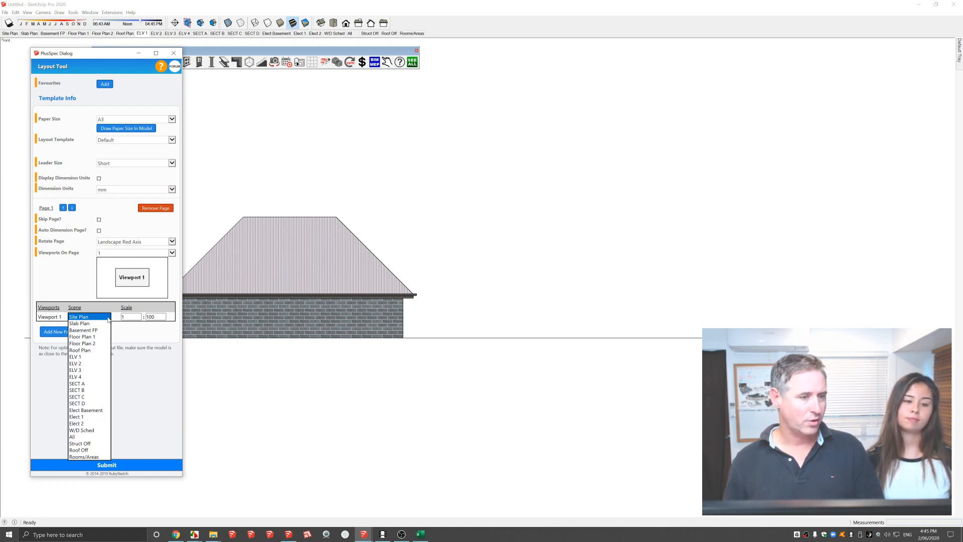
left_click(94, 318)
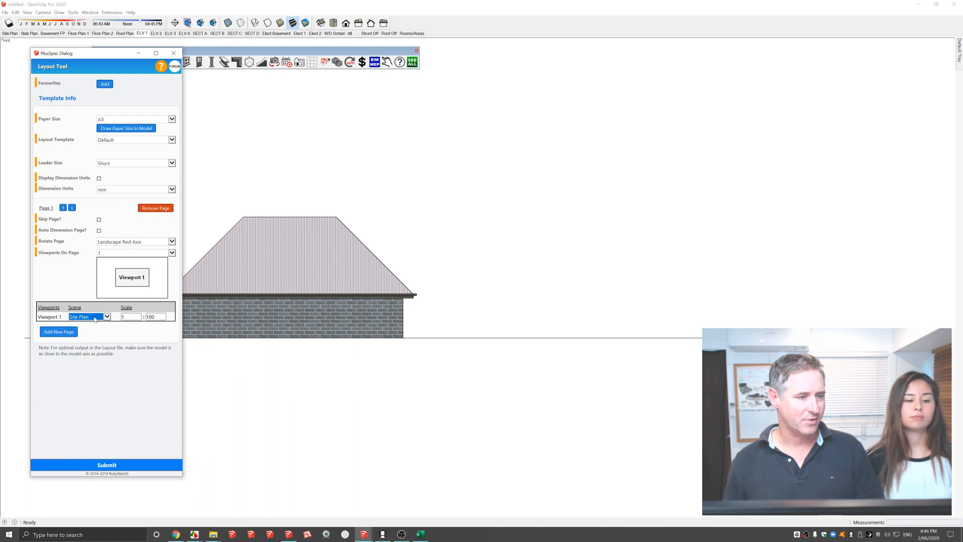
left_click(70, 334)
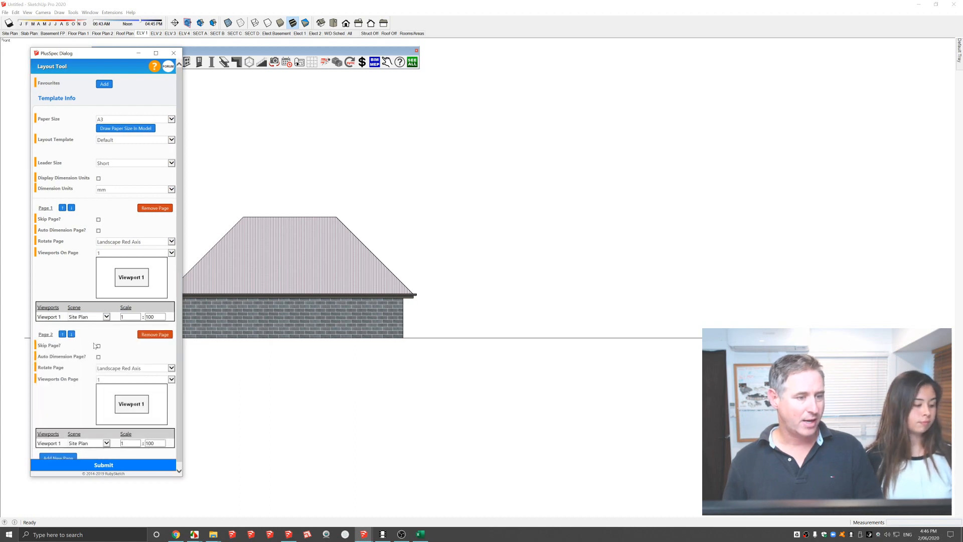
scroll(111, 351, "down", 1)
left_click(107, 436)
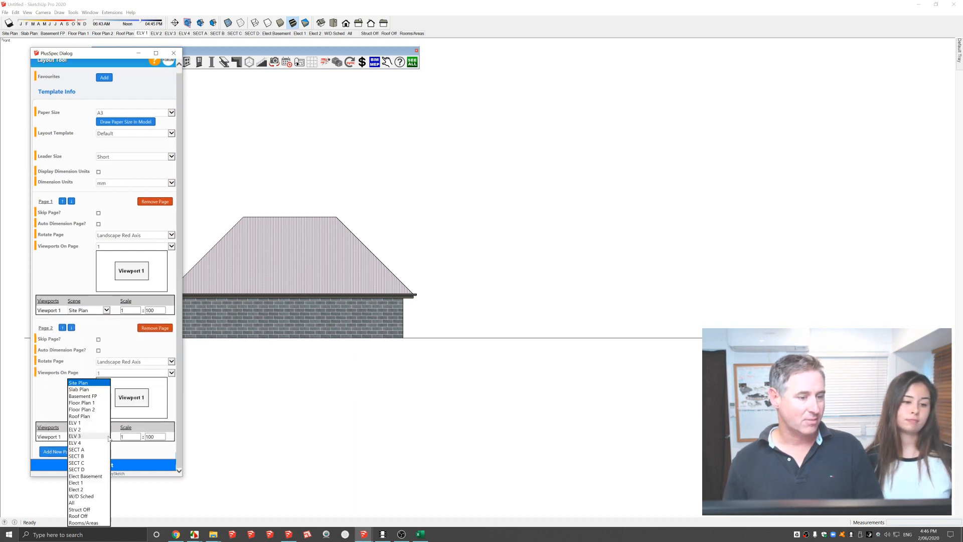
left_click(88, 401)
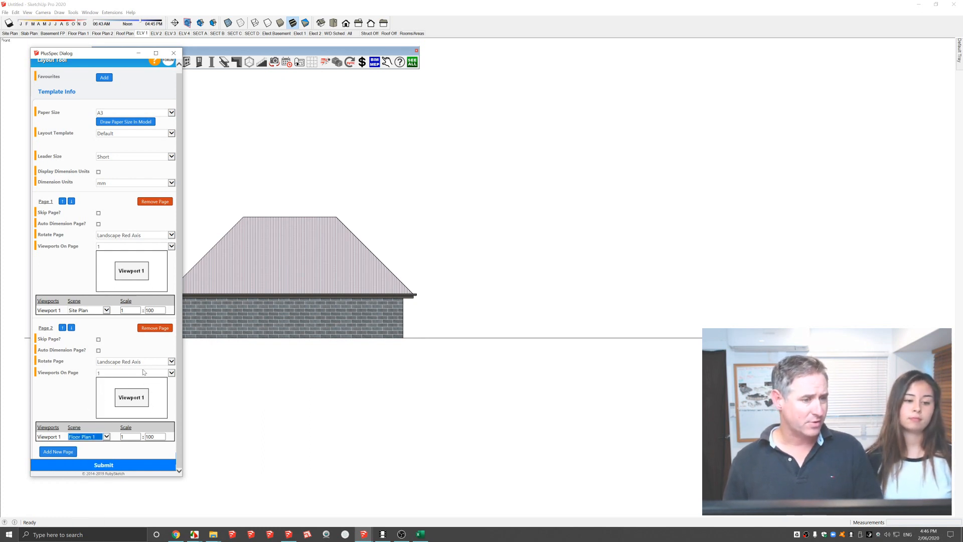
Give page 2 two viewports and assign the ELV 2 scene to its second viewport.
left_click(171, 373)
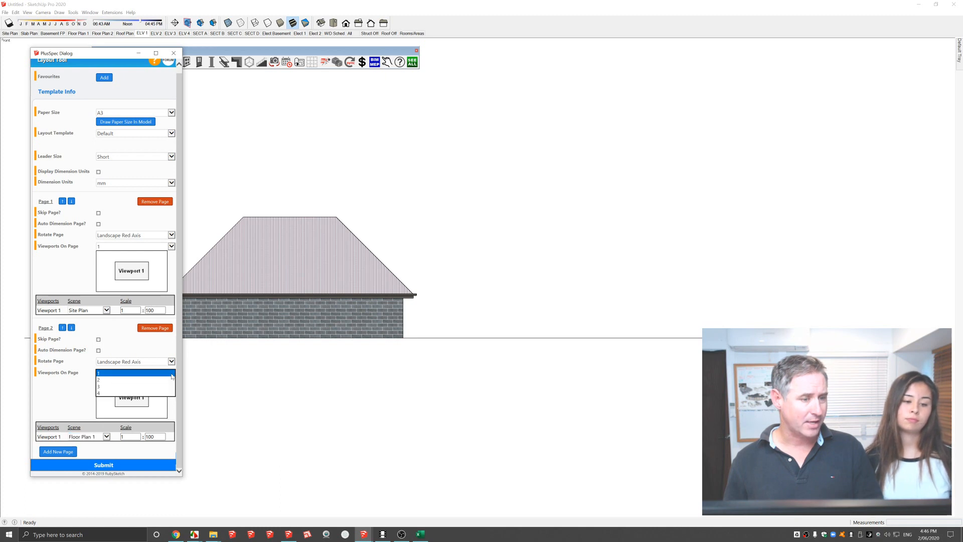
left_click(145, 382)
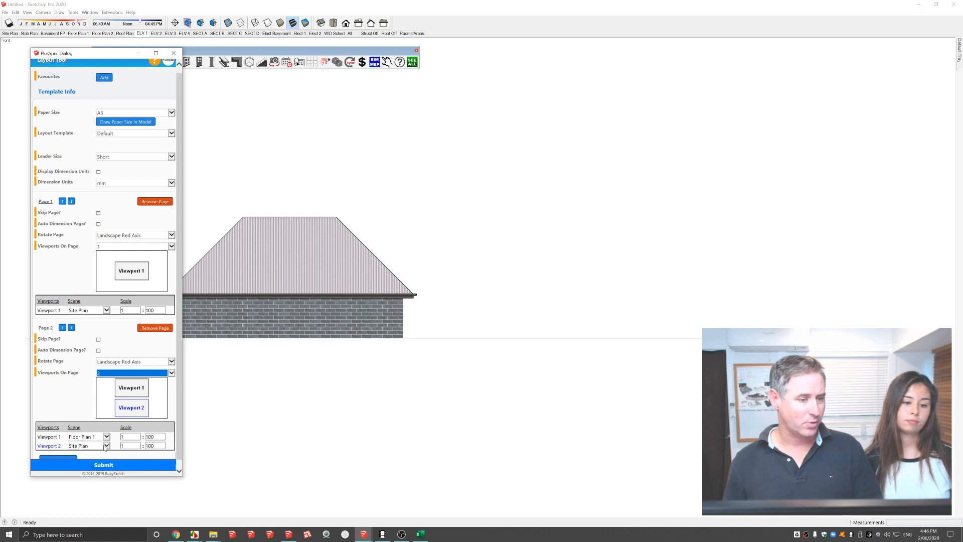
left_click(106, 446)
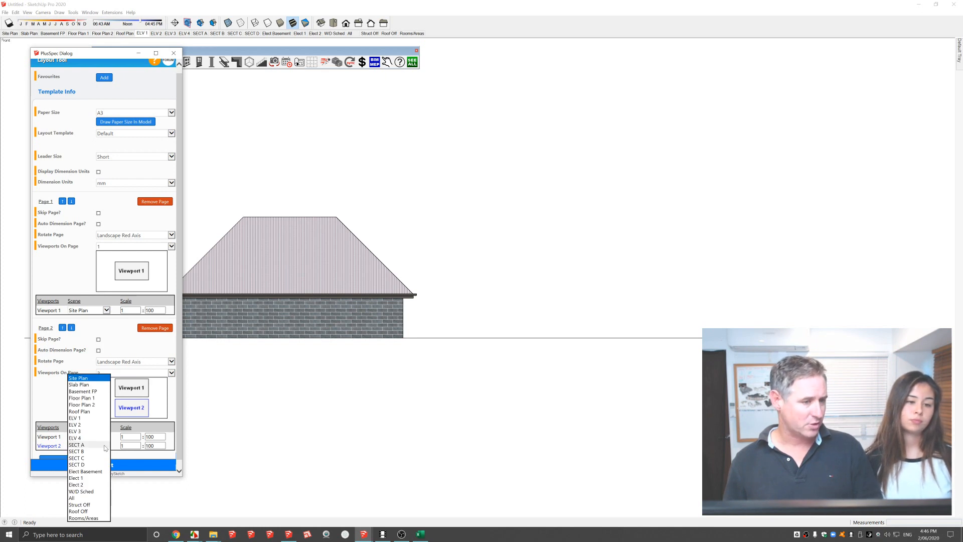
left_click(86, 424)
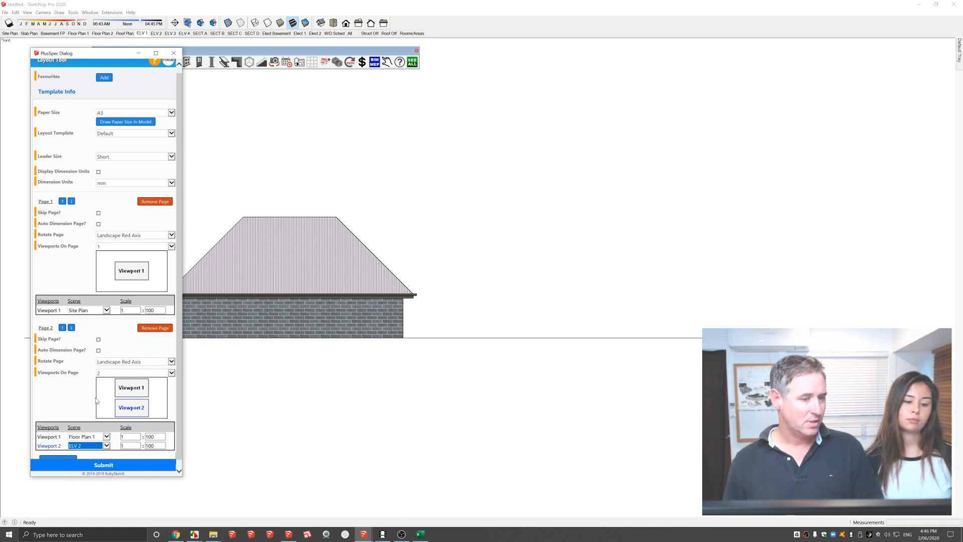
scroll(90, 405, "down", 1)
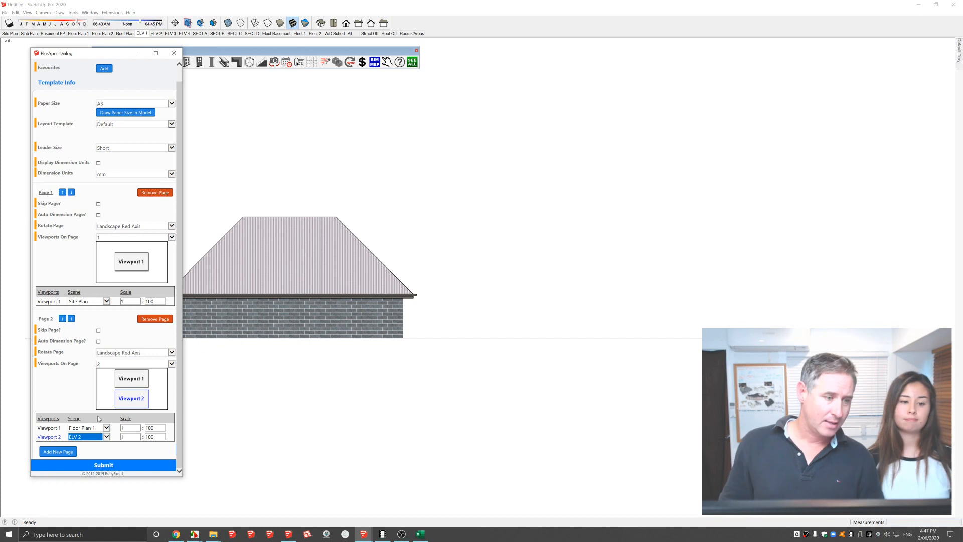
Try to create the Layout file from the two configured pages and close the layout tool.
left_click(94, 467)
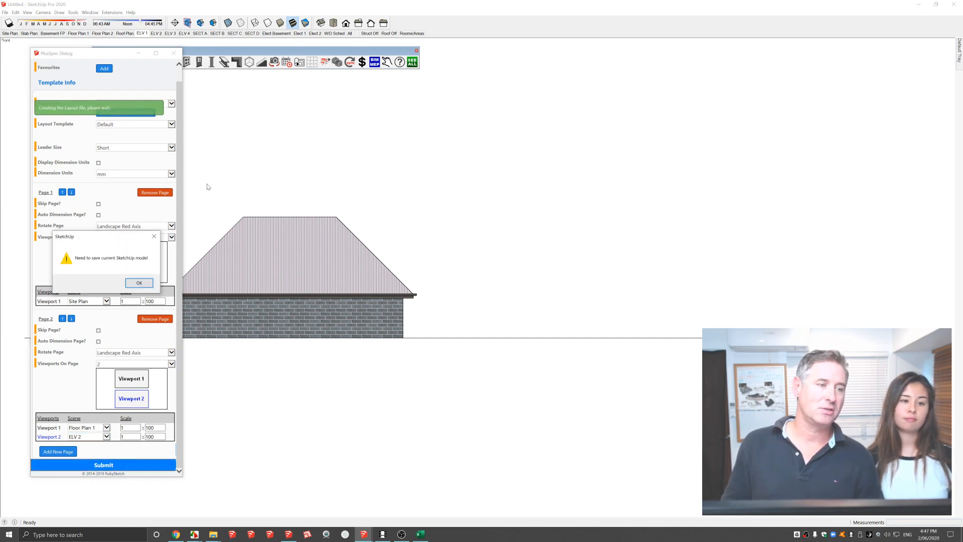
left_click(139, 282)
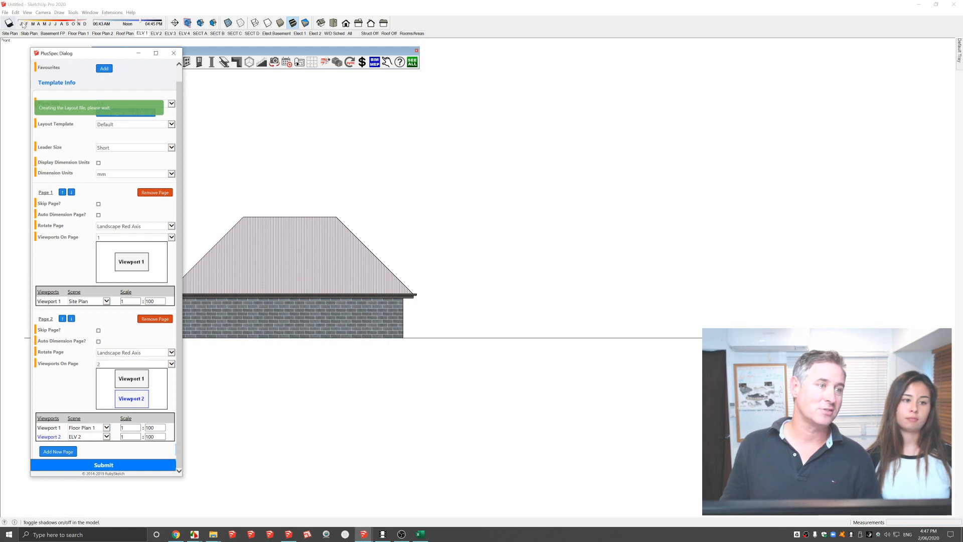
scroll(158, 115, "up", 2)
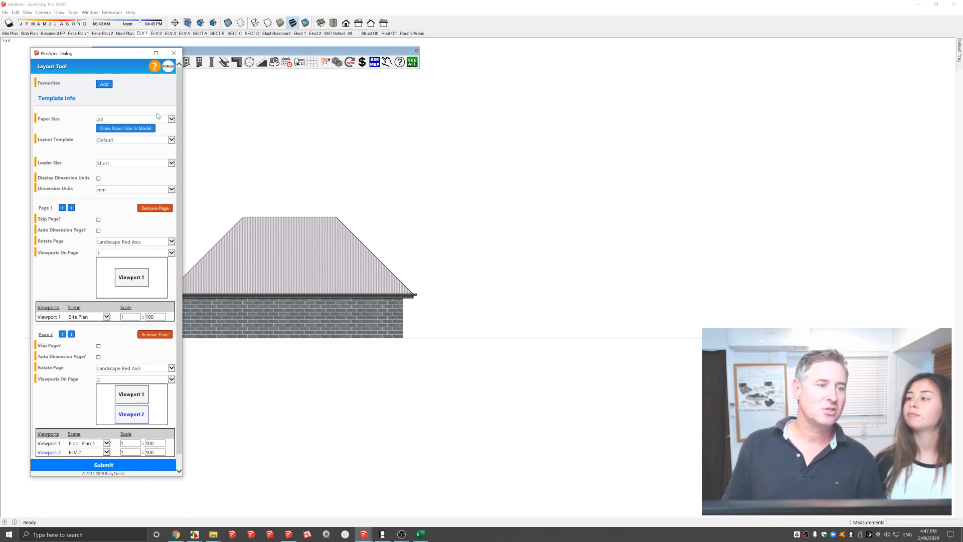
left_click(177, 55)
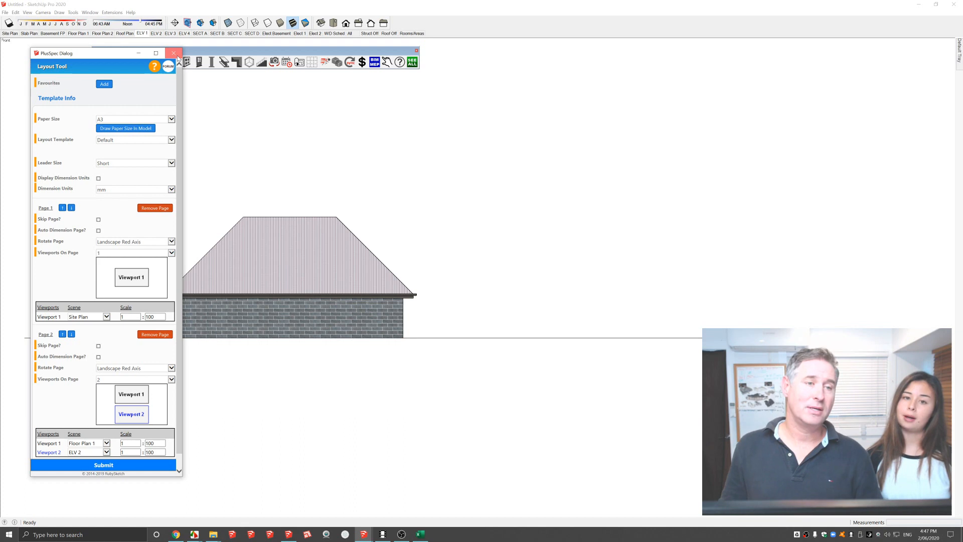